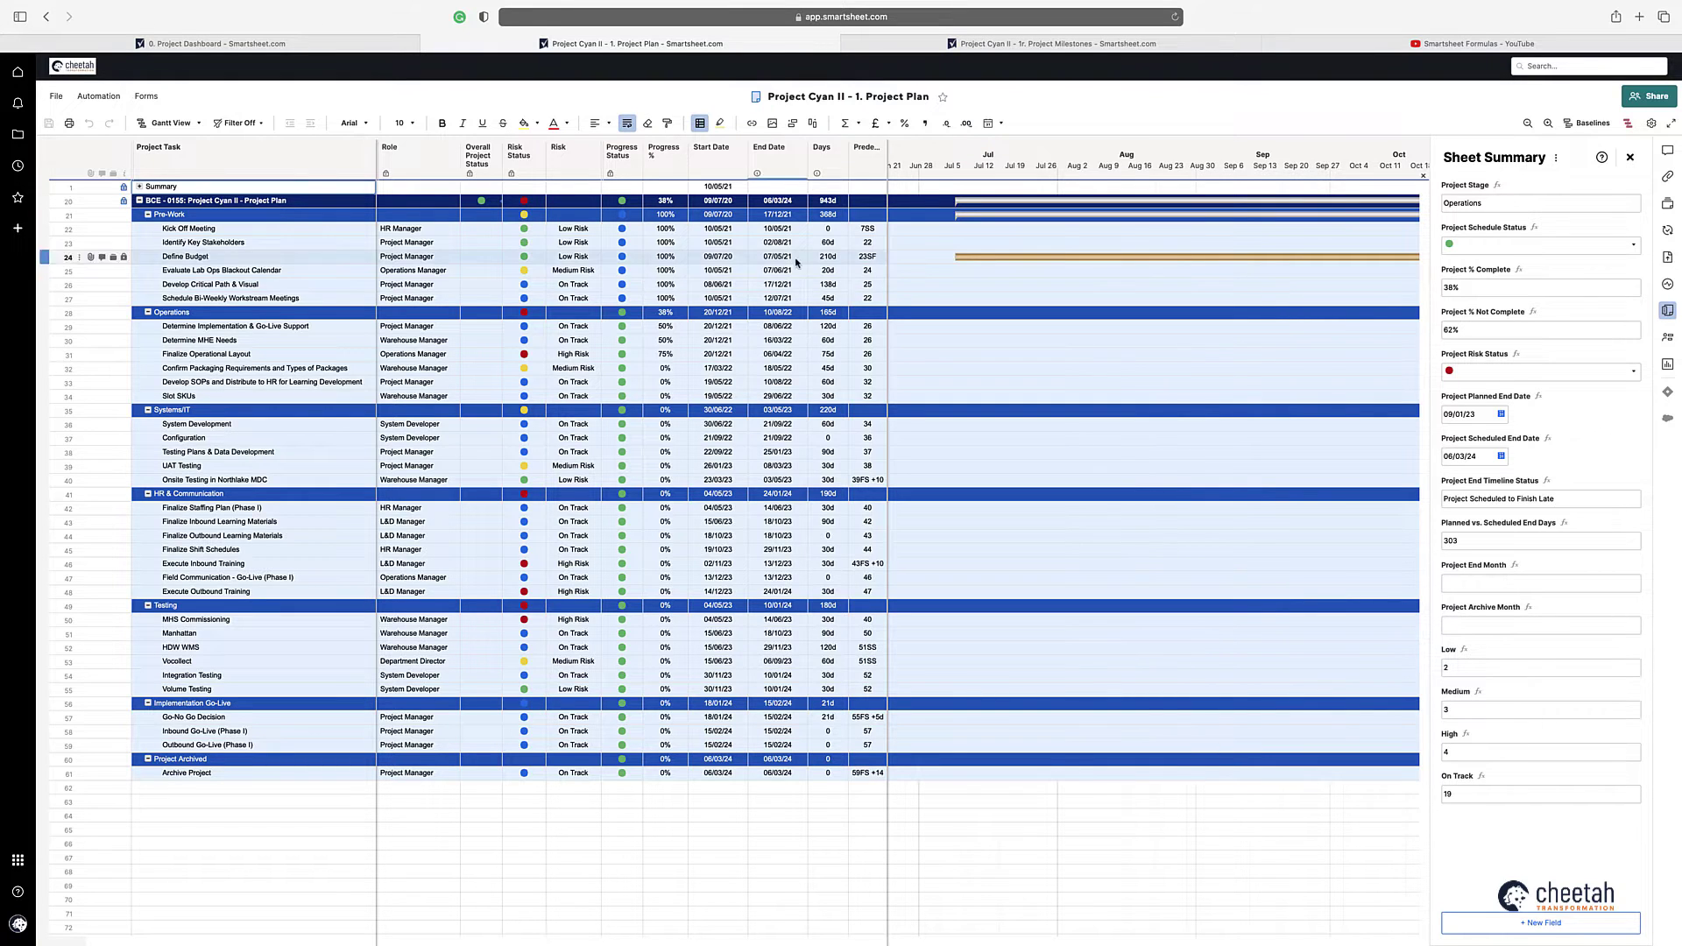
Step: Switch to the Project Dashboard and start adding its first widget
{"action": "left_click", "coordinate": [340, 45]}
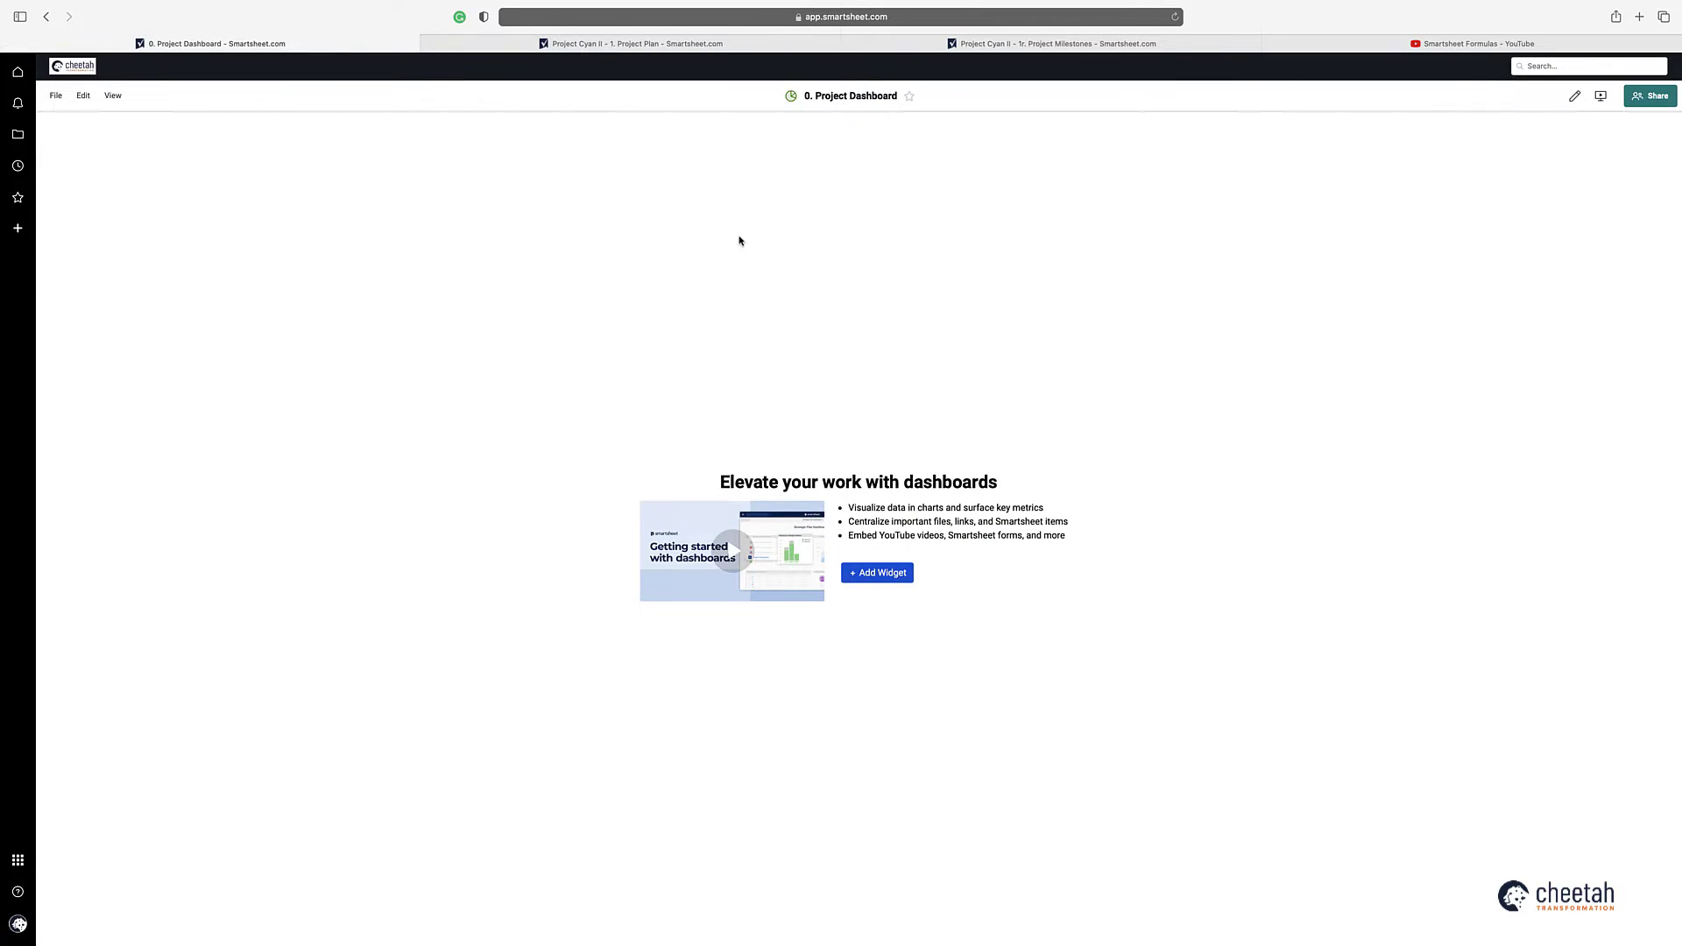
{"action": "left_click", "coordinate": [885, 577]}
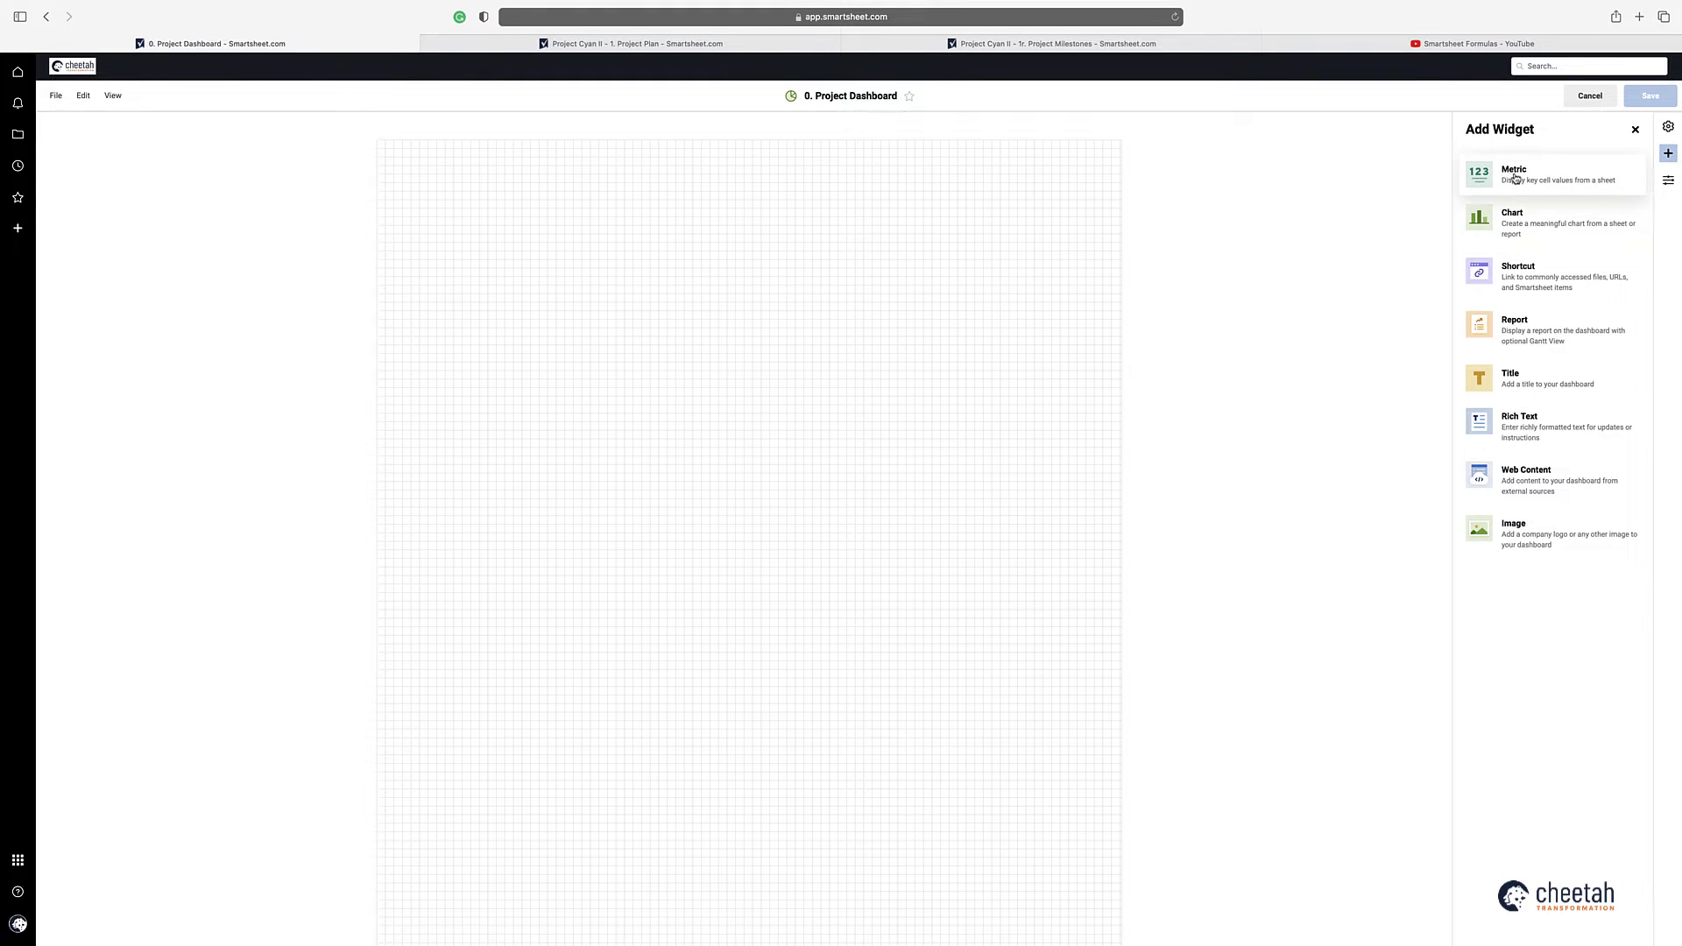
Step: Inspect the formula behind the Project % Complete summary field in the Project Cyan II project plan, and return to the dashboard
{"action": "left_click", "coordinate": [648, 45]}
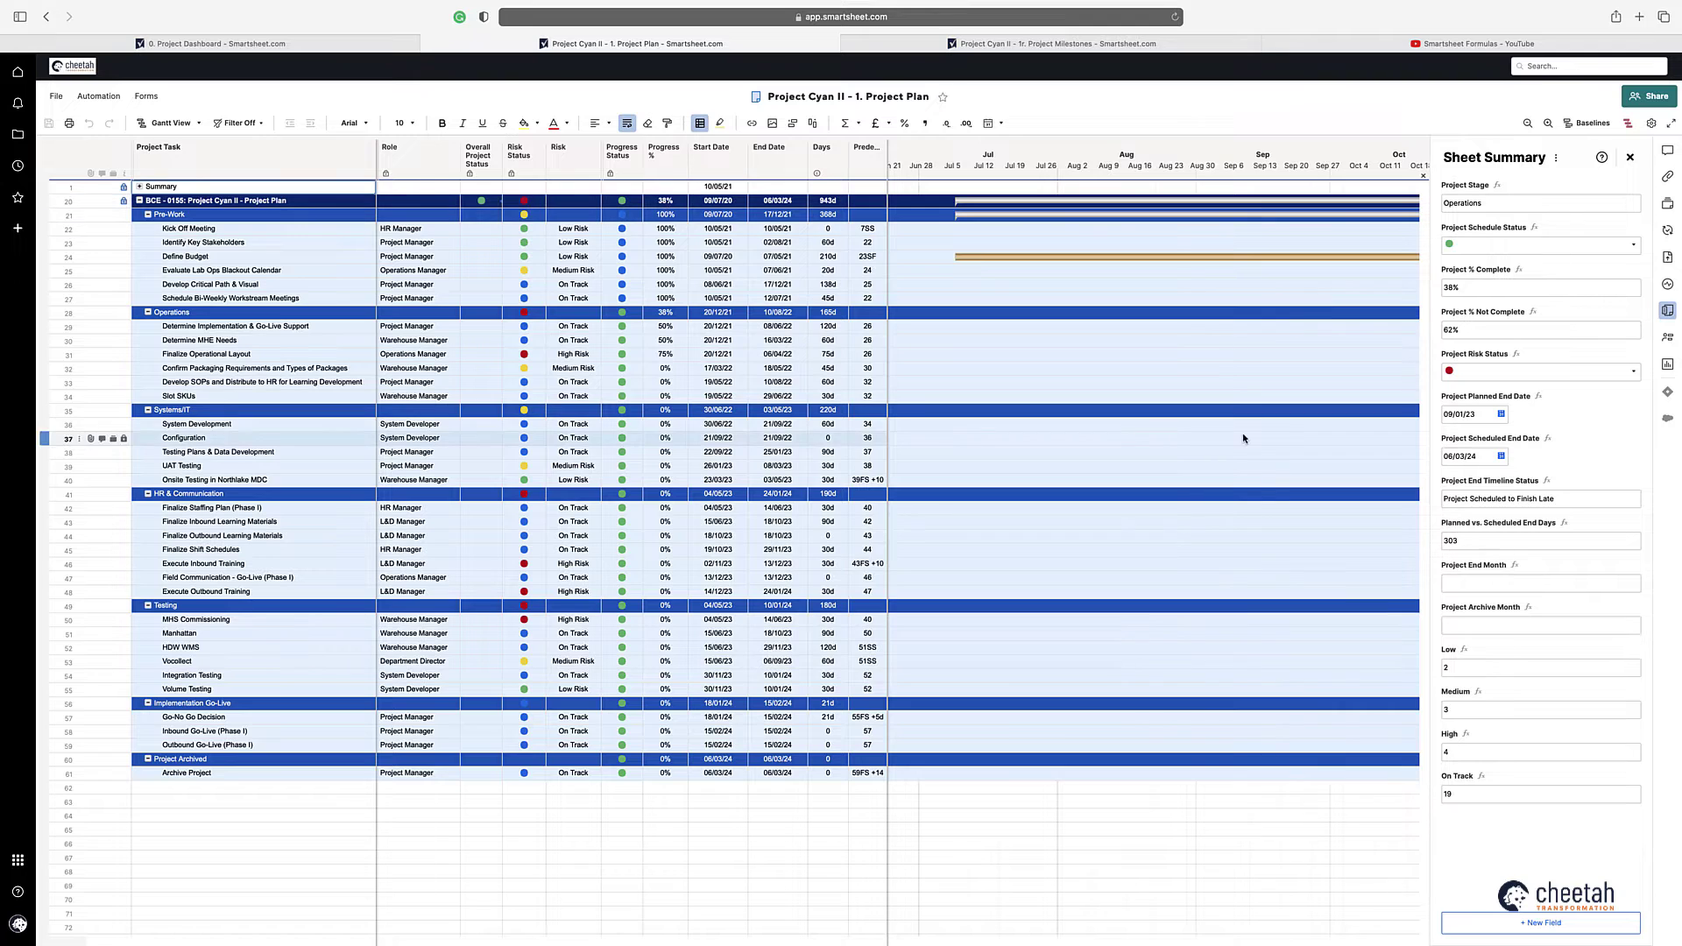
{"action": "left_click", "coordinate": [1449, 285]}
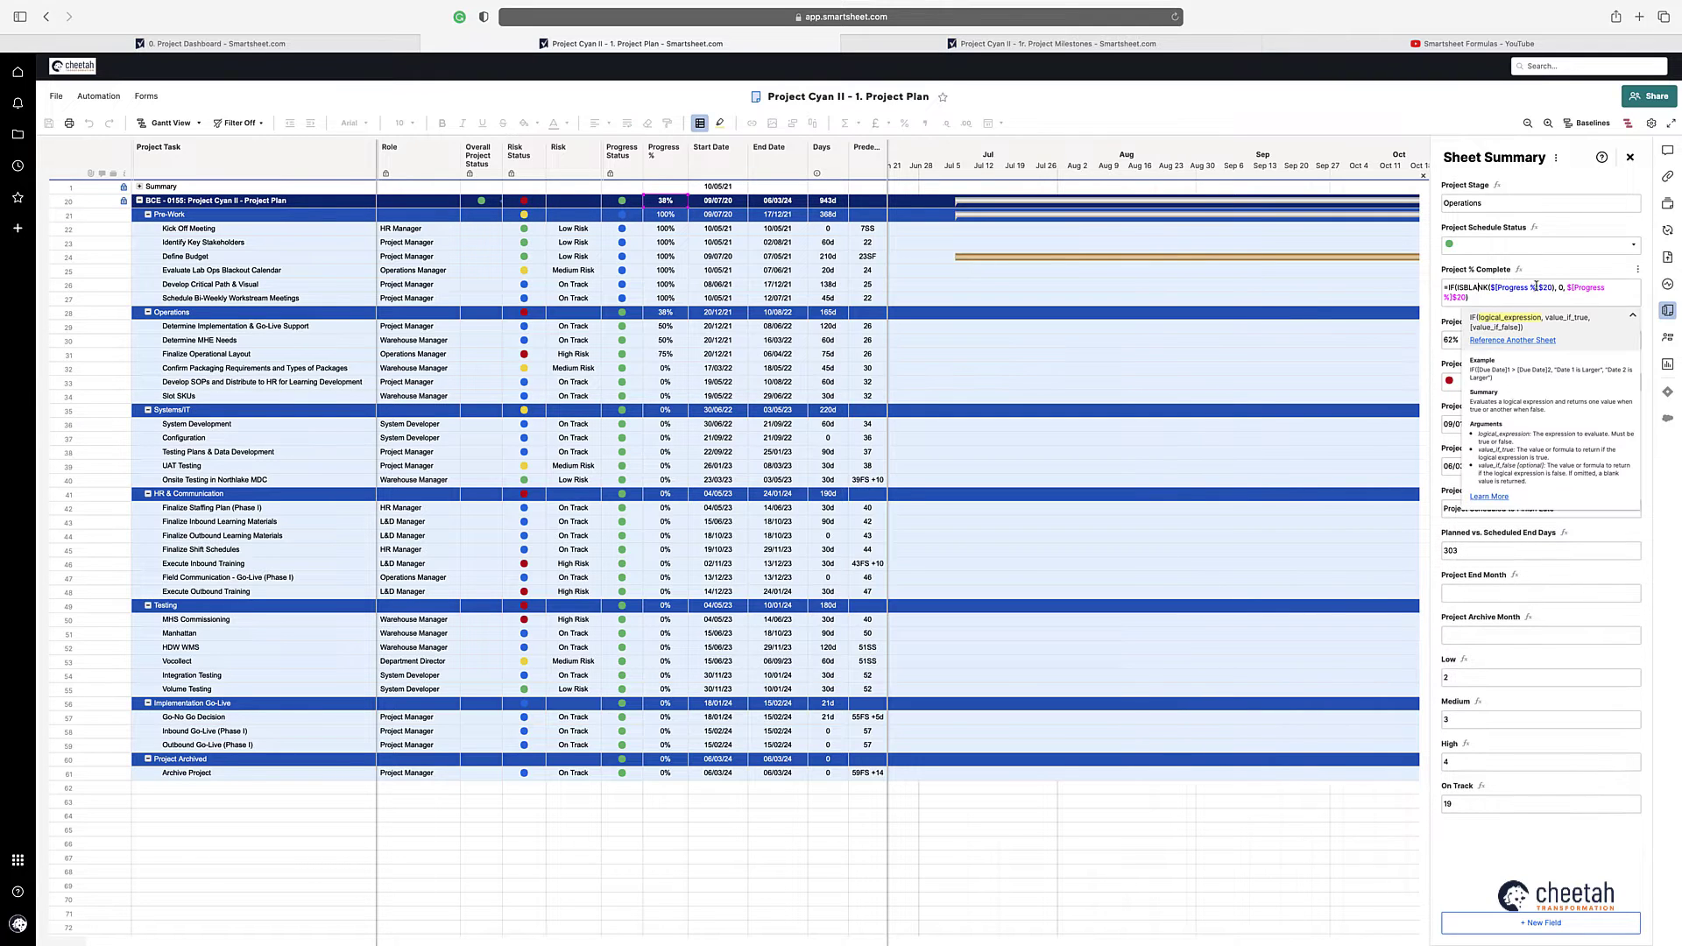
{"action": "key", "text": "Escape"}
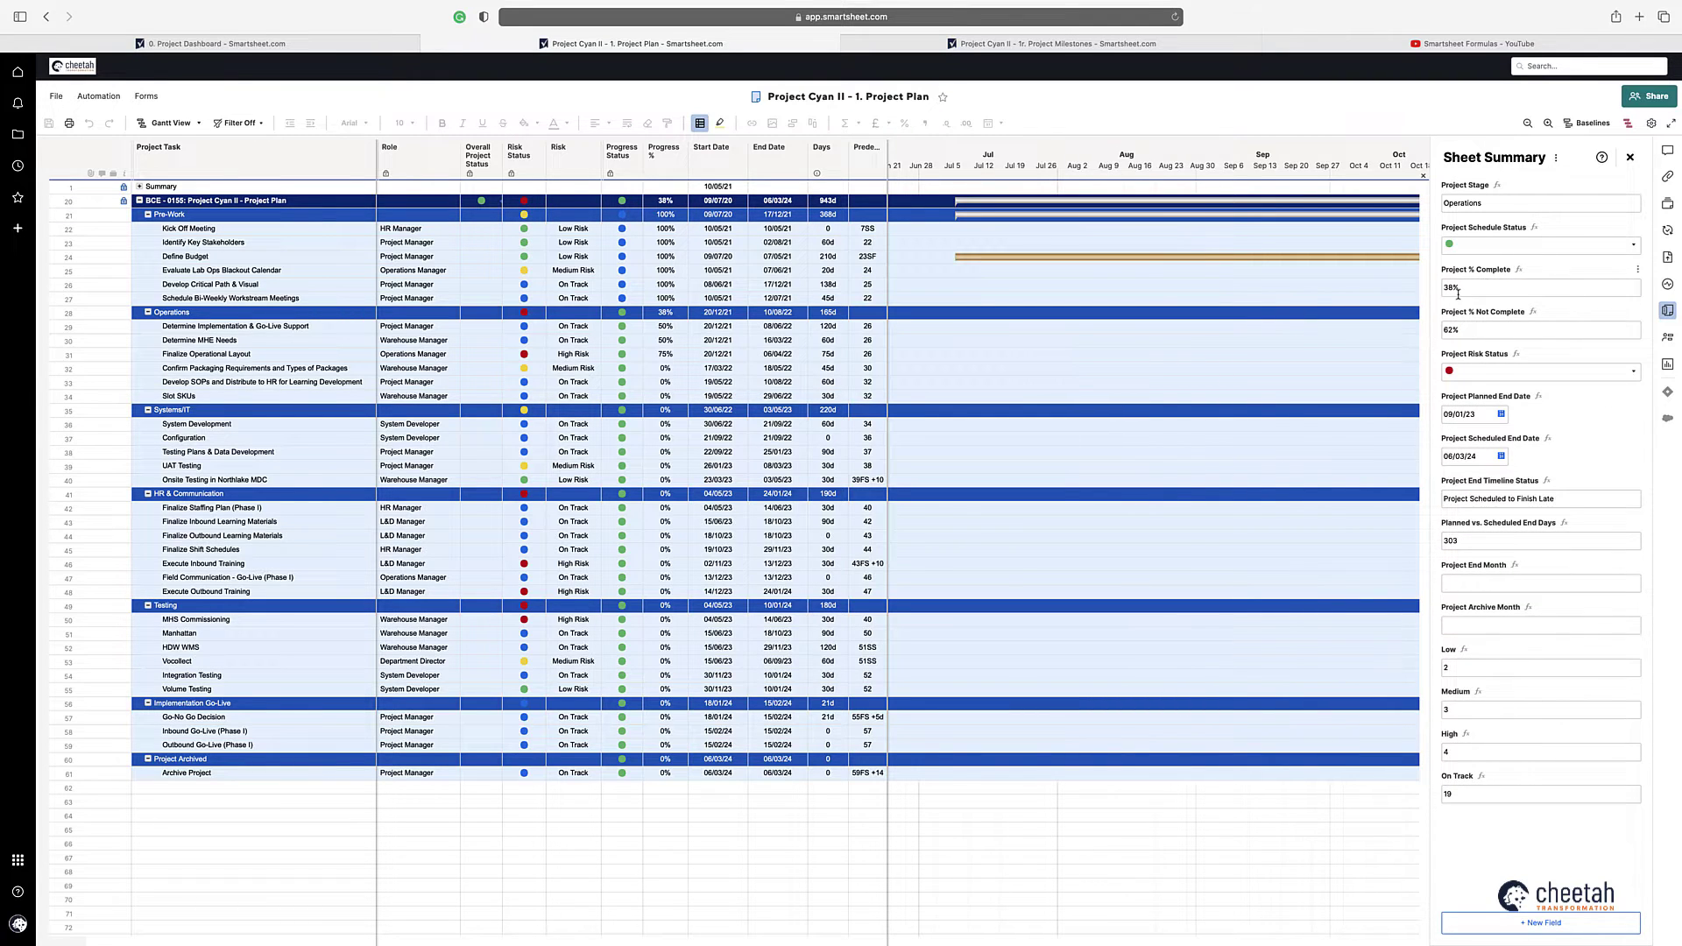
{"action": "left_click", "coordinate": [341, 44]}
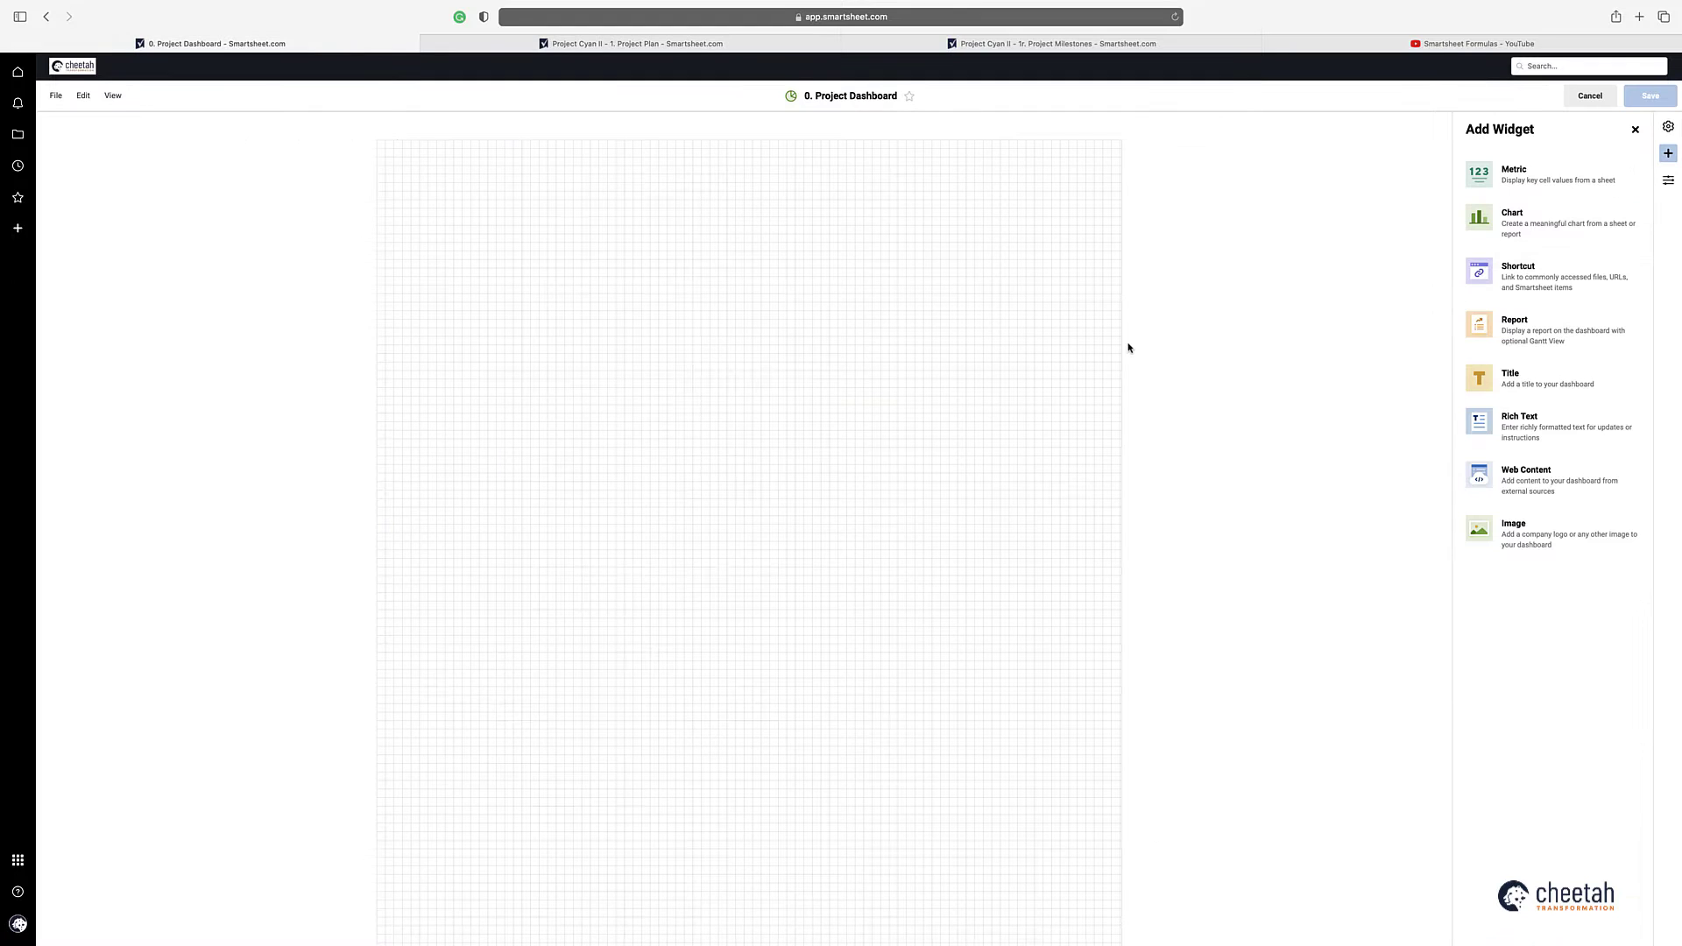
Step: Add a metric widget to the dashboard and open its data source selection
{"action": "left_click", "coordinate": [1487, 184]}
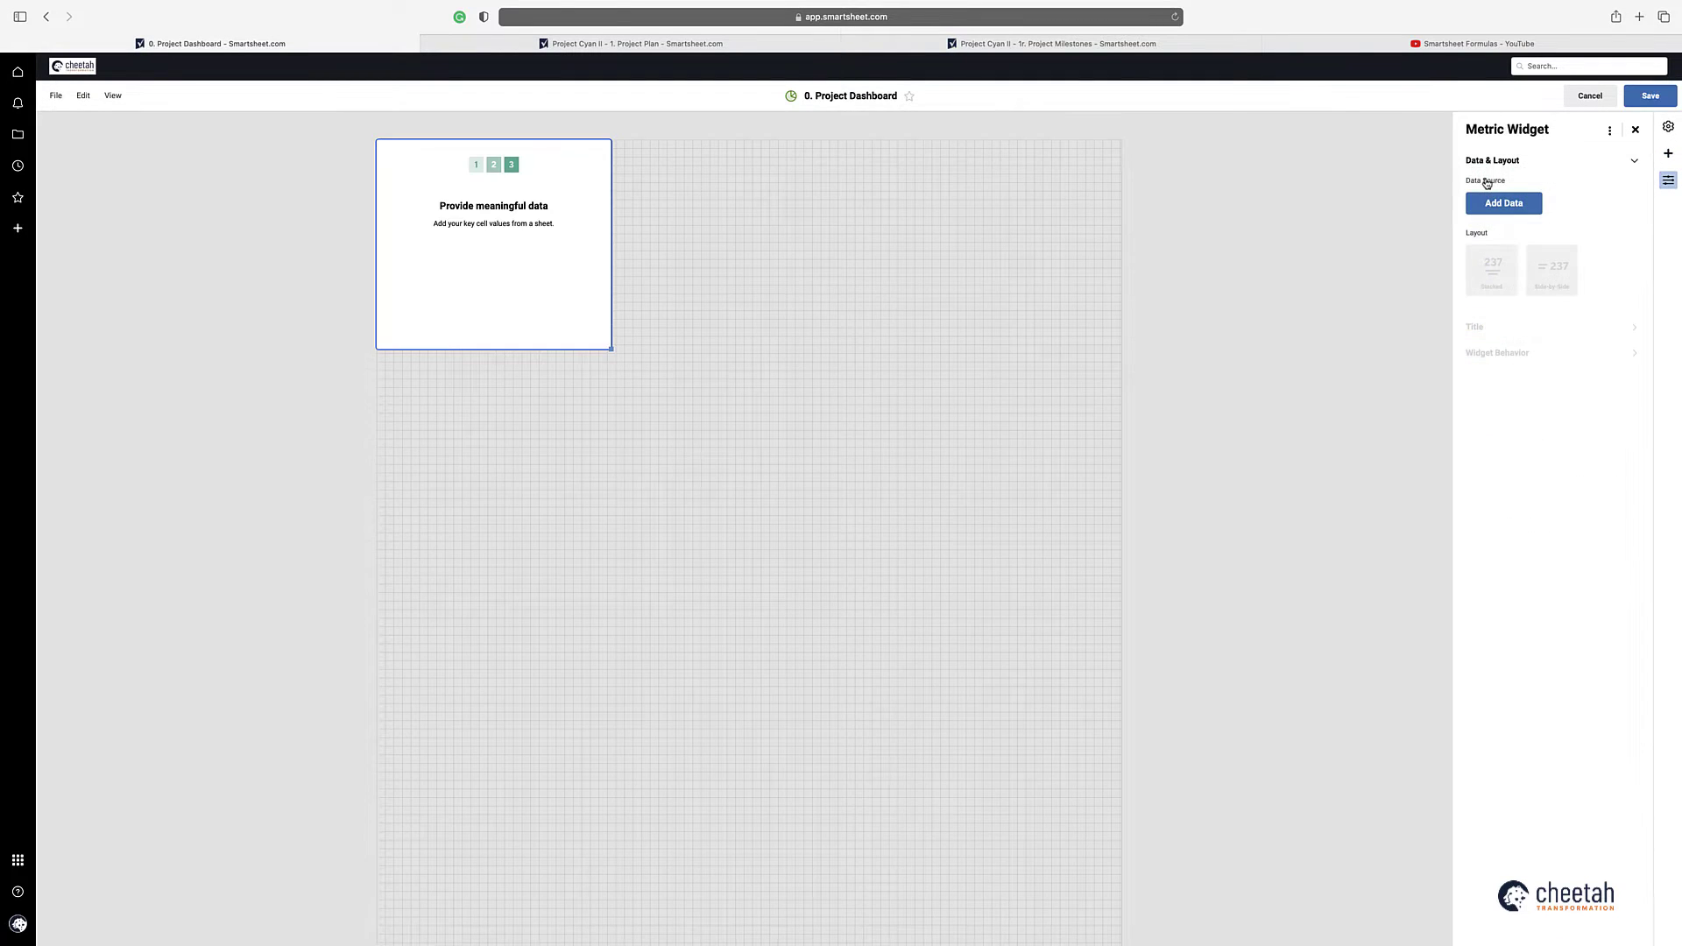
{"action": "left_click", "coordinate": [1498, 204]}
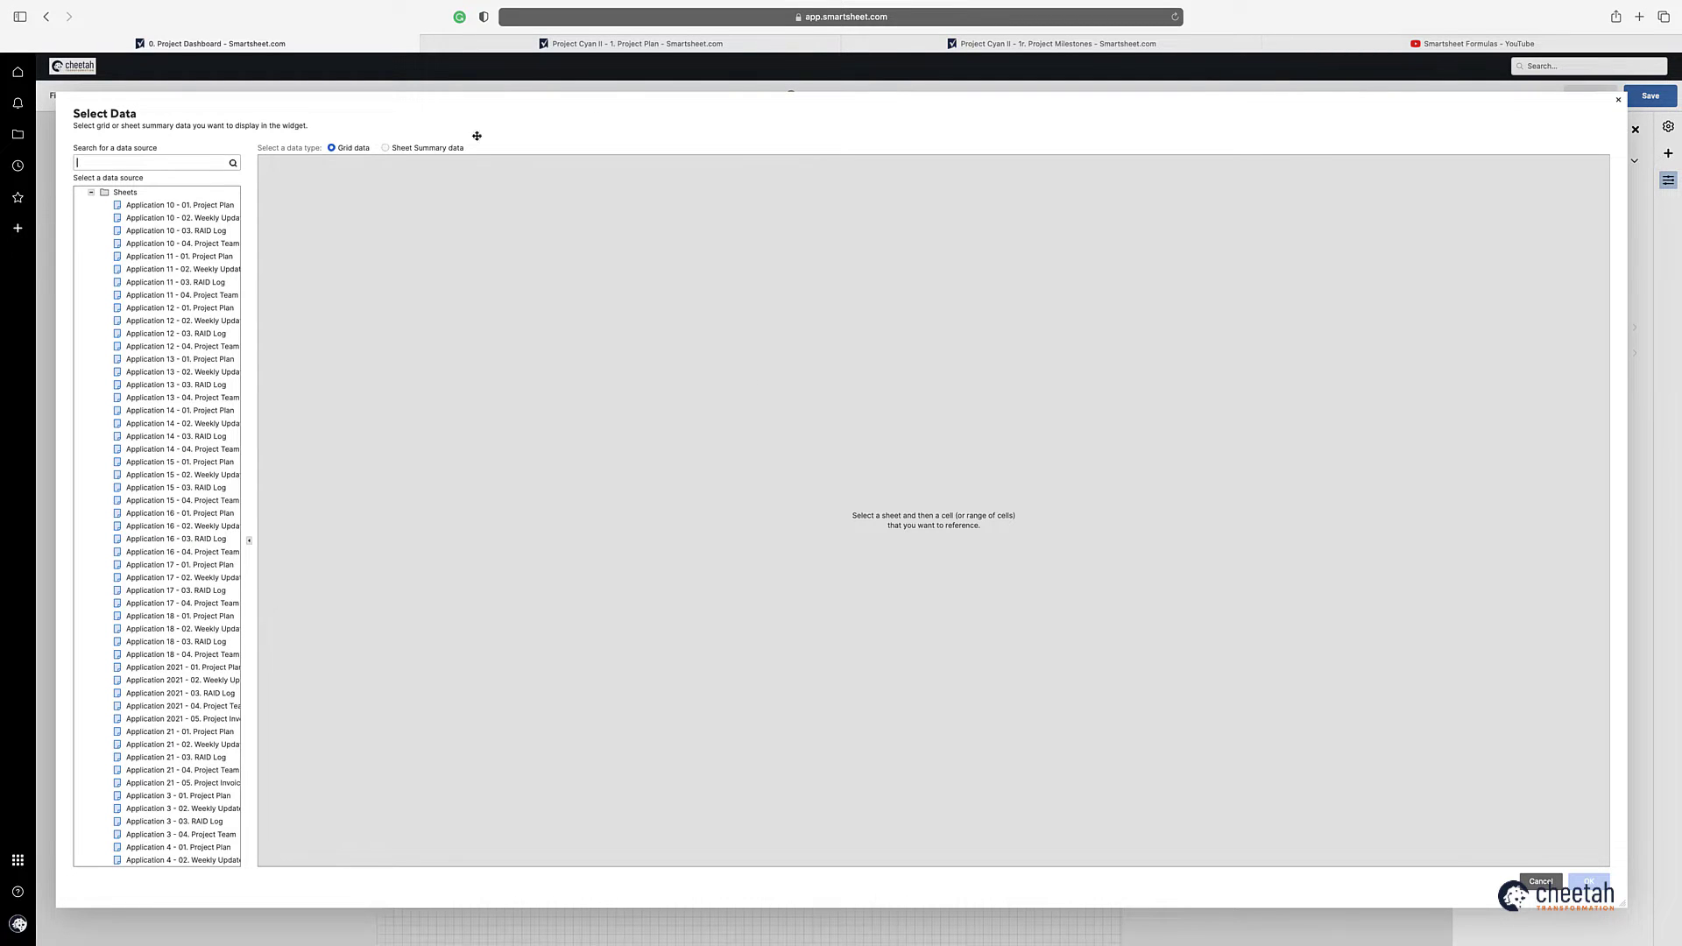
Step: Compare the project plan's top-level Progress % cell with its sheet summary fields, and return to the dashboard's data selection
{"action": "left_click", "coordinate": [637, 44]}
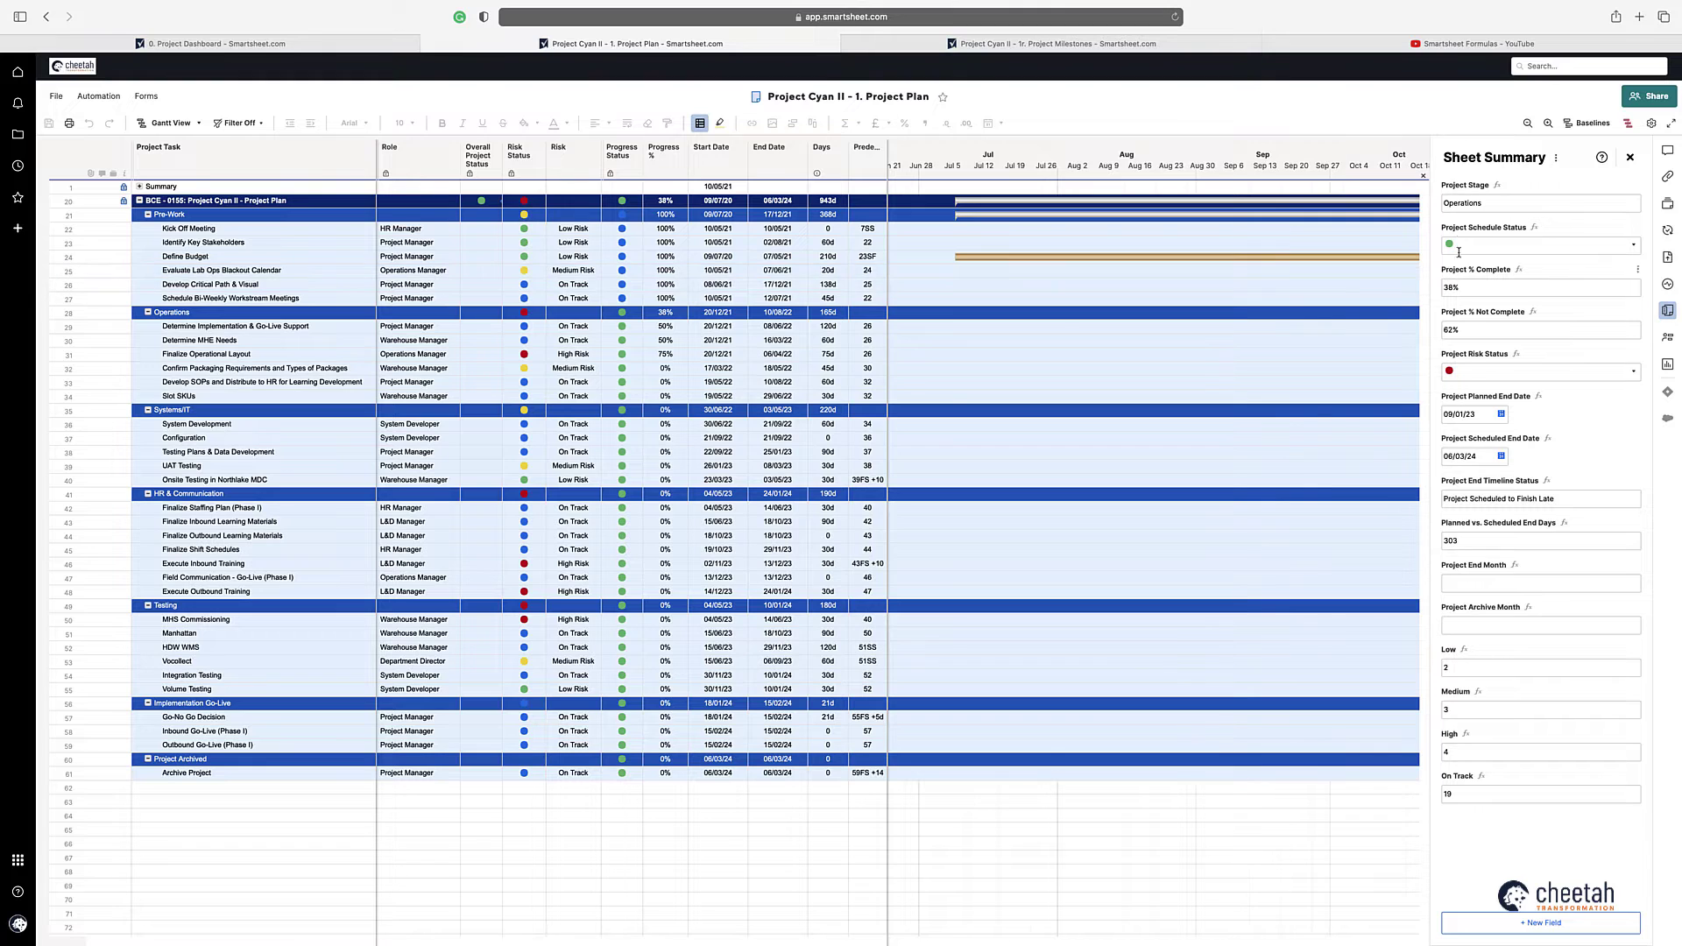
{"action": "left_click", "coordinate": [677, 205]}
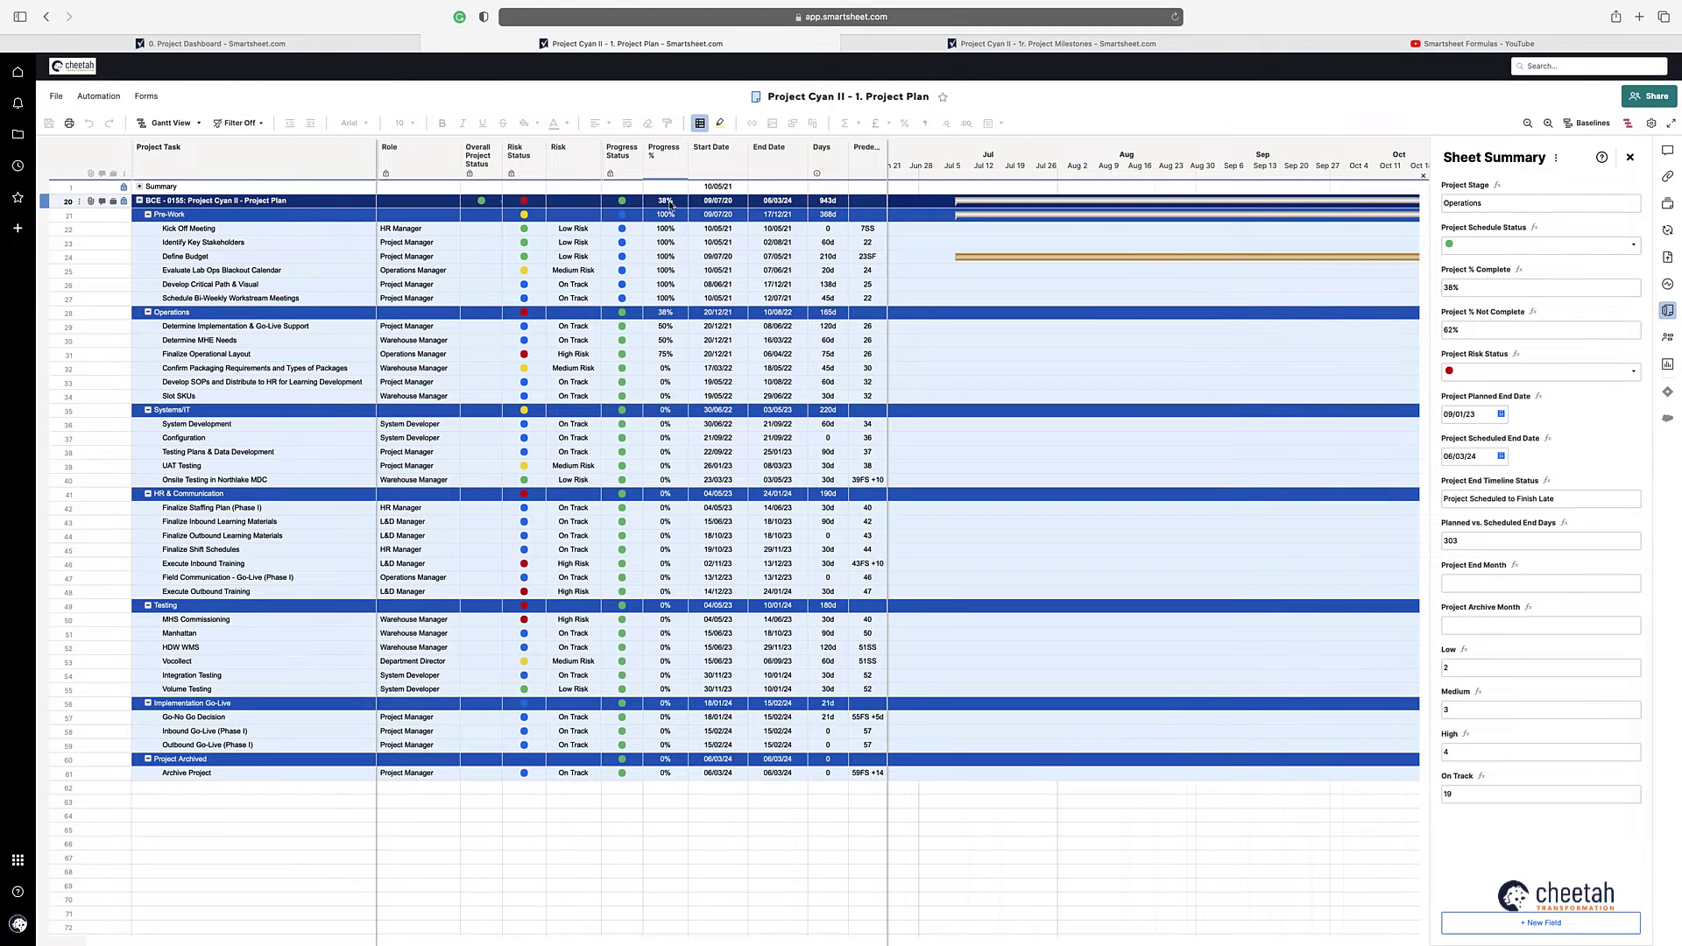
{"action": "left_click", "coordinate": [1523, 349]}
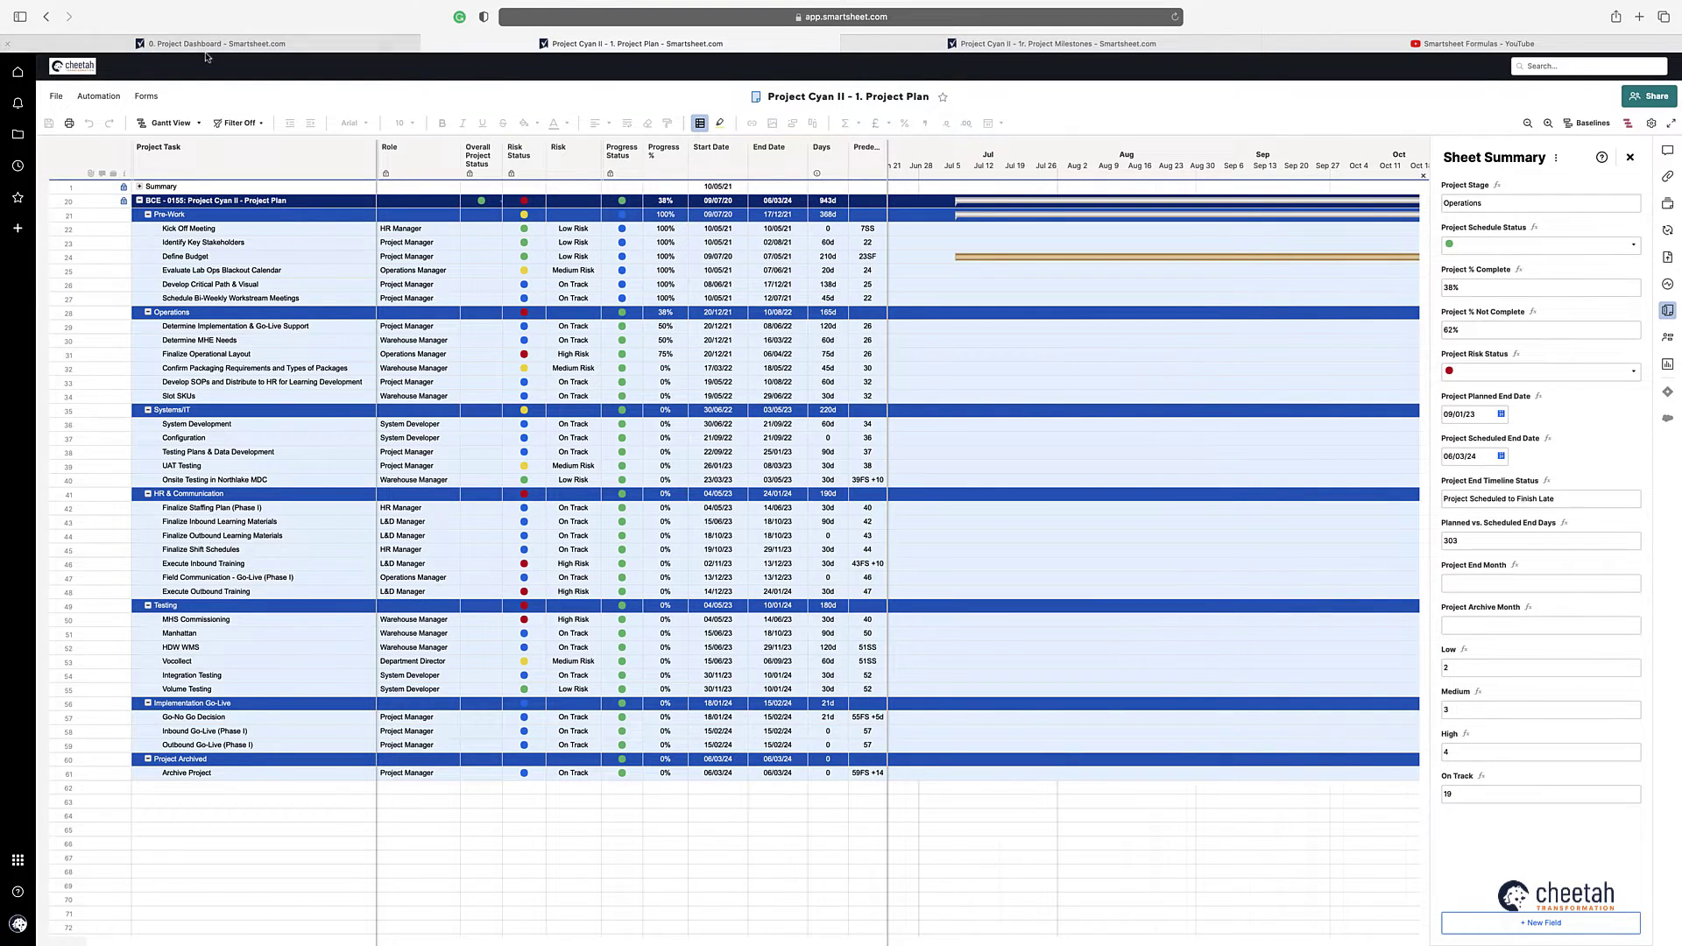
{"action": "left_click", "coordinate": [241, 48]}
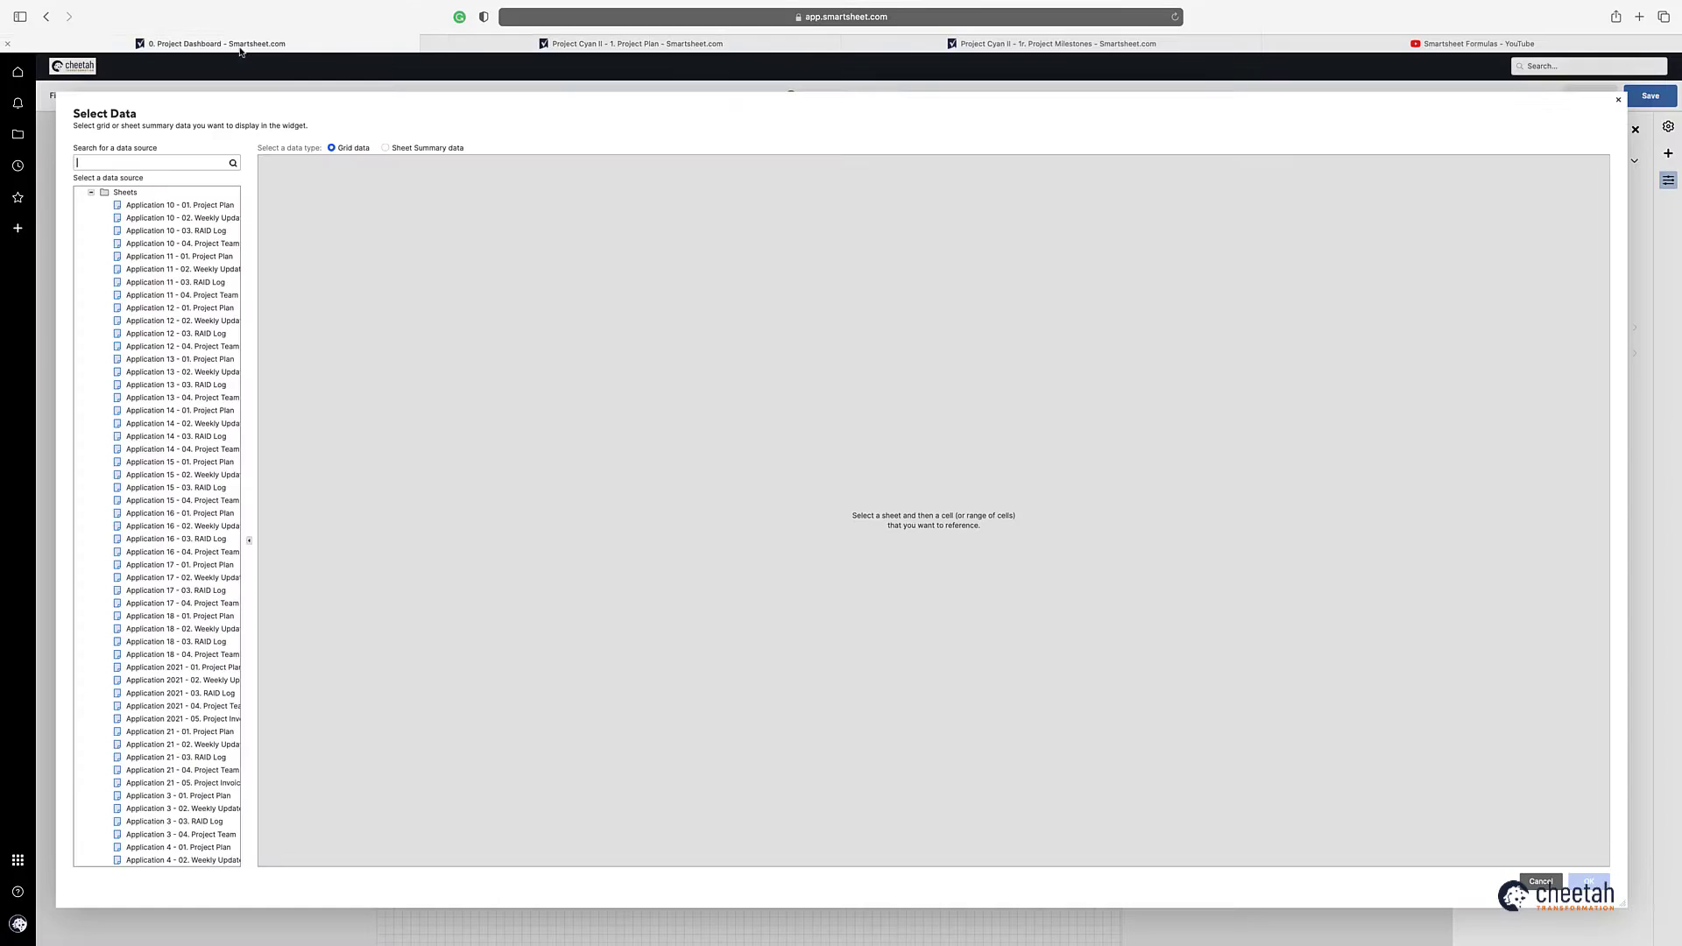
Step: Link the metric widget to the Project % Complete sheet summary field of the Project Cyan II - 1. Project Plan sheet in Dashboard Basics
{"action": "left_click", "coordinate": [385, 147]}
{"action": "left_click", "coordinate": [91, 192]}
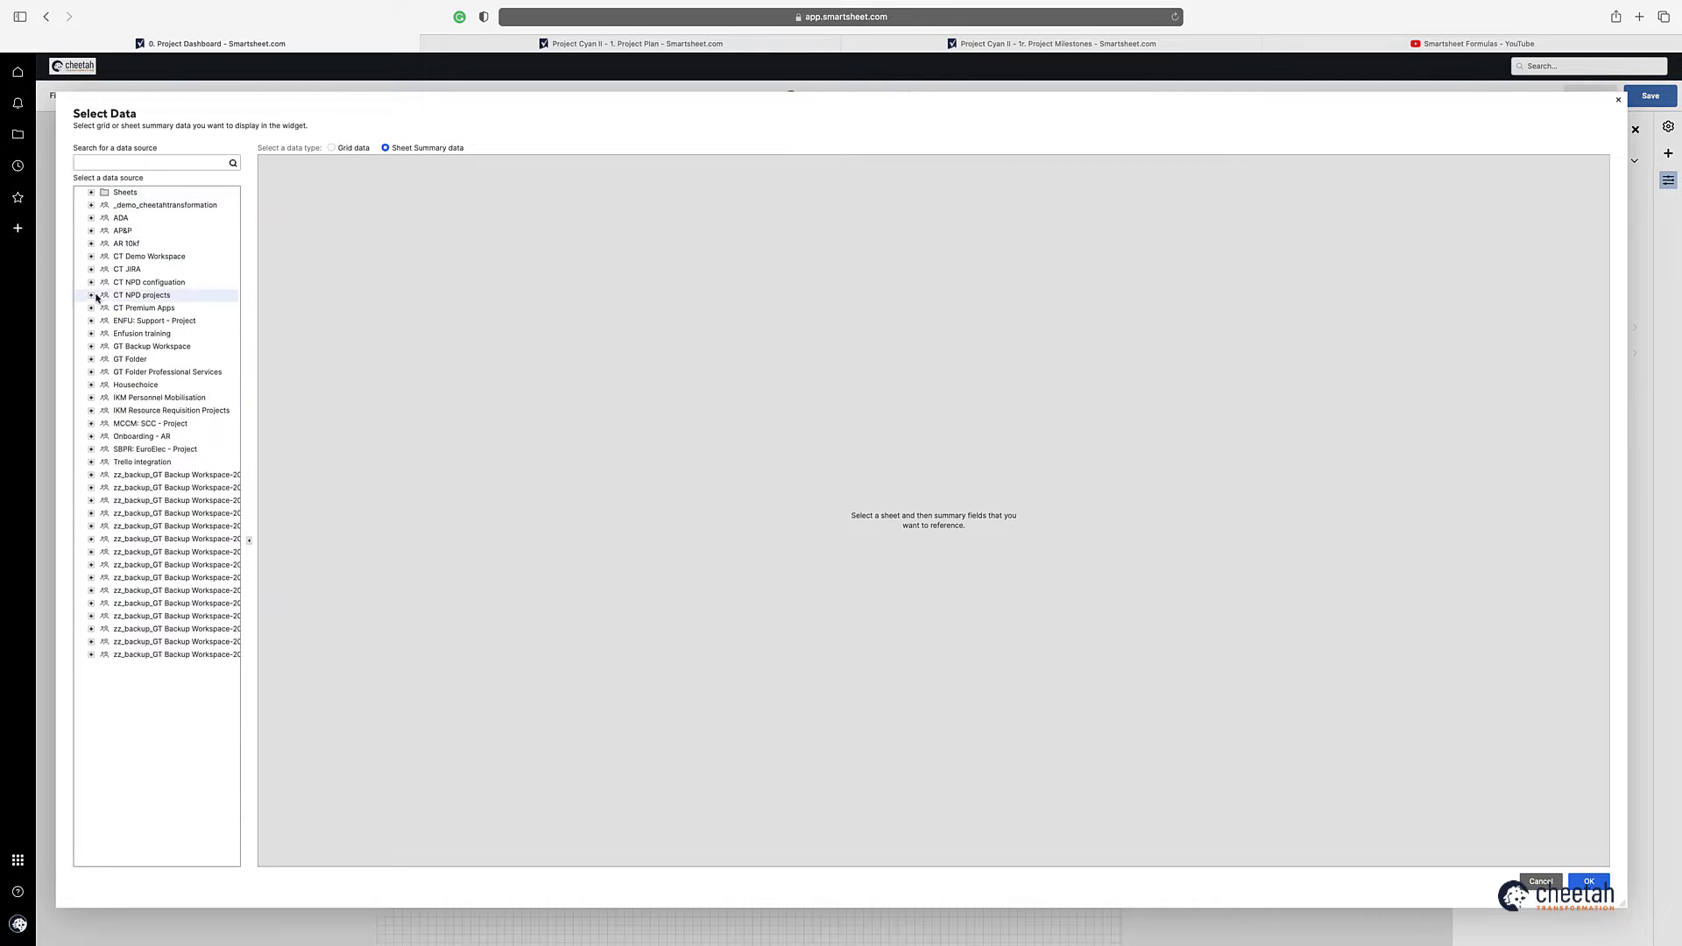
{"action": "left_click", "coordinate": [91, 359]}
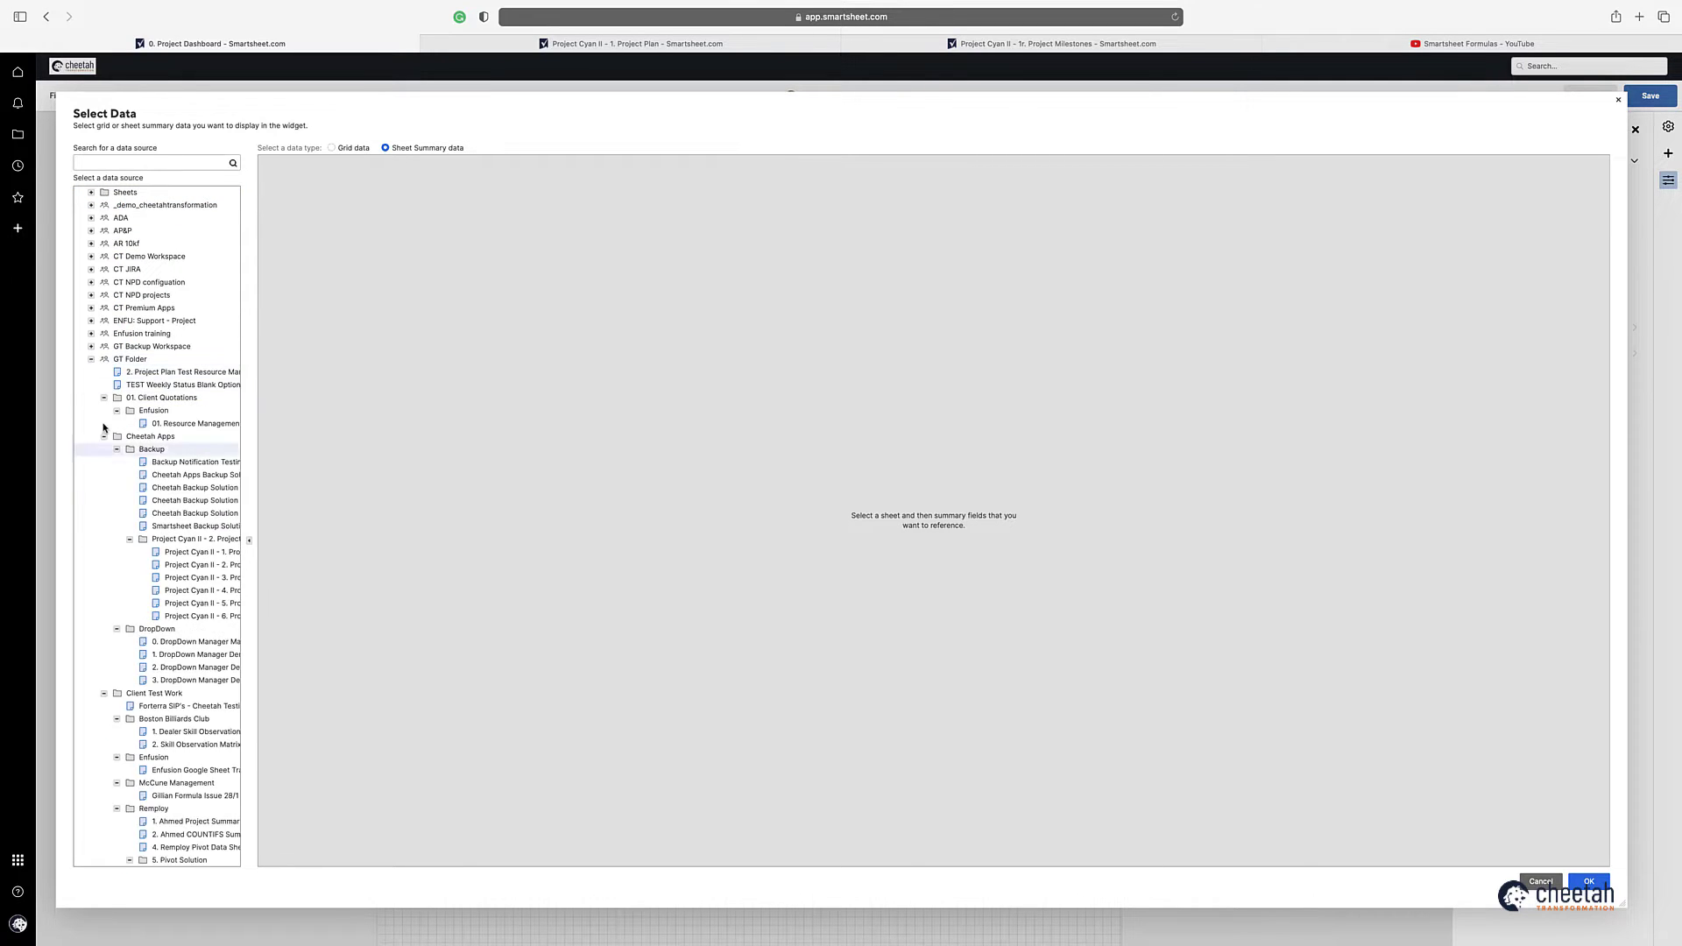
{"action": "scroll", "coordinate": [122, 434], "scroll_direction": "down", "scroll_amount": 15}
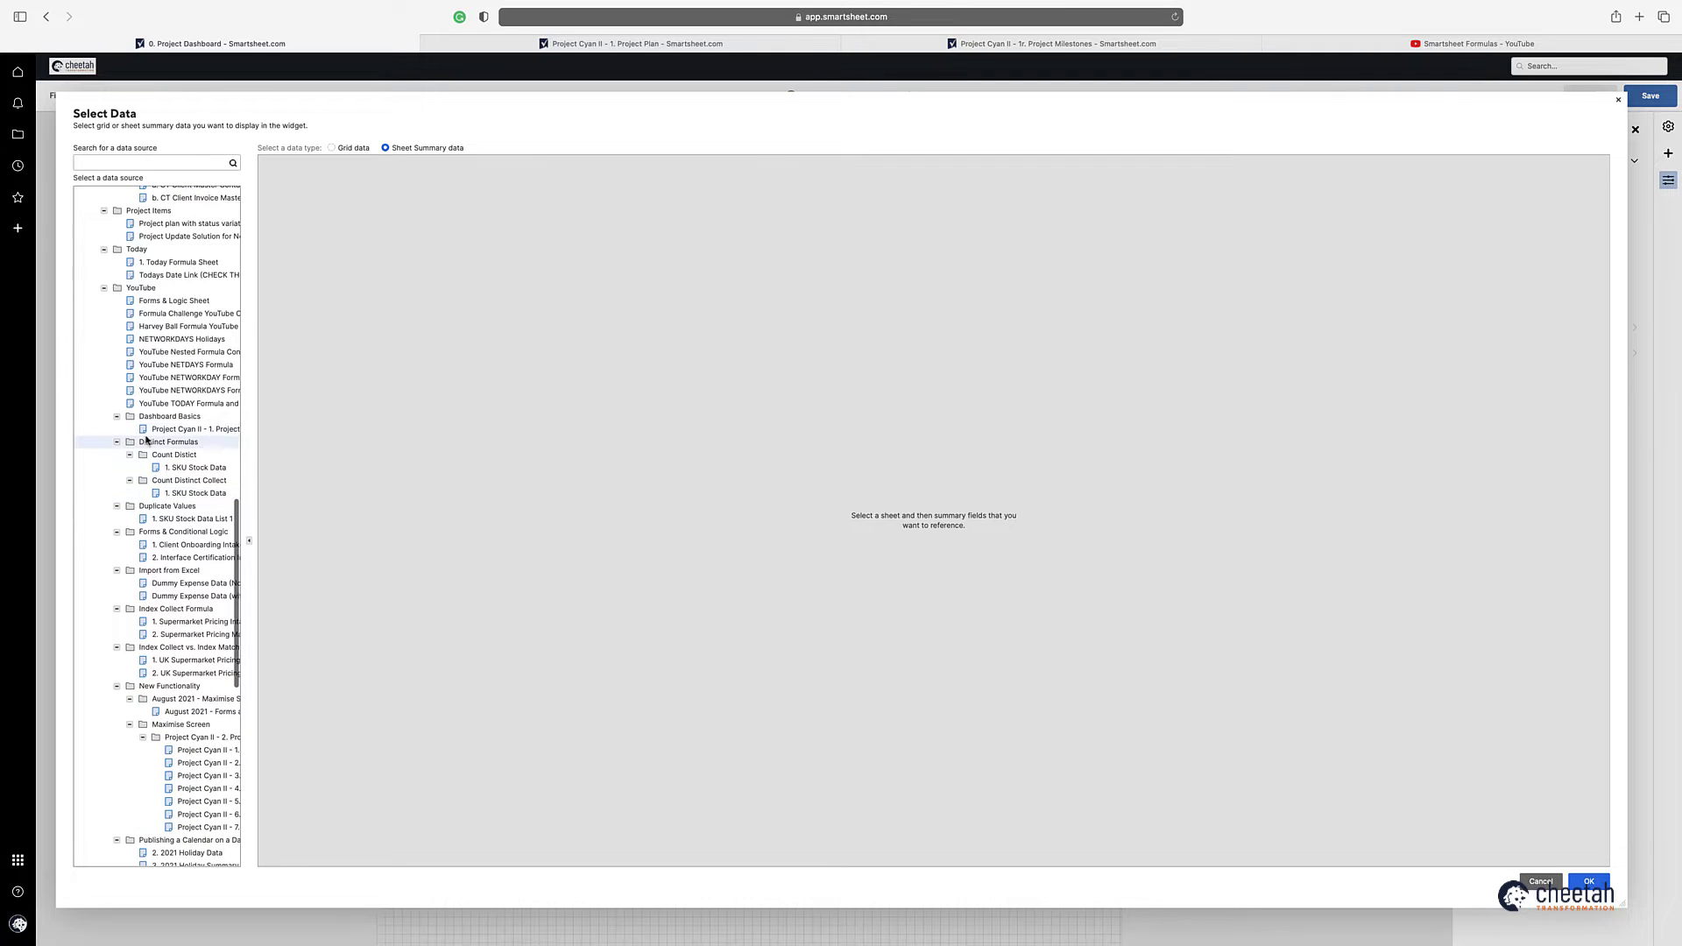
{"action": "scroll", "coordinate": [146, 440], "scroll_direction": "down", "scroll_amount": 2}
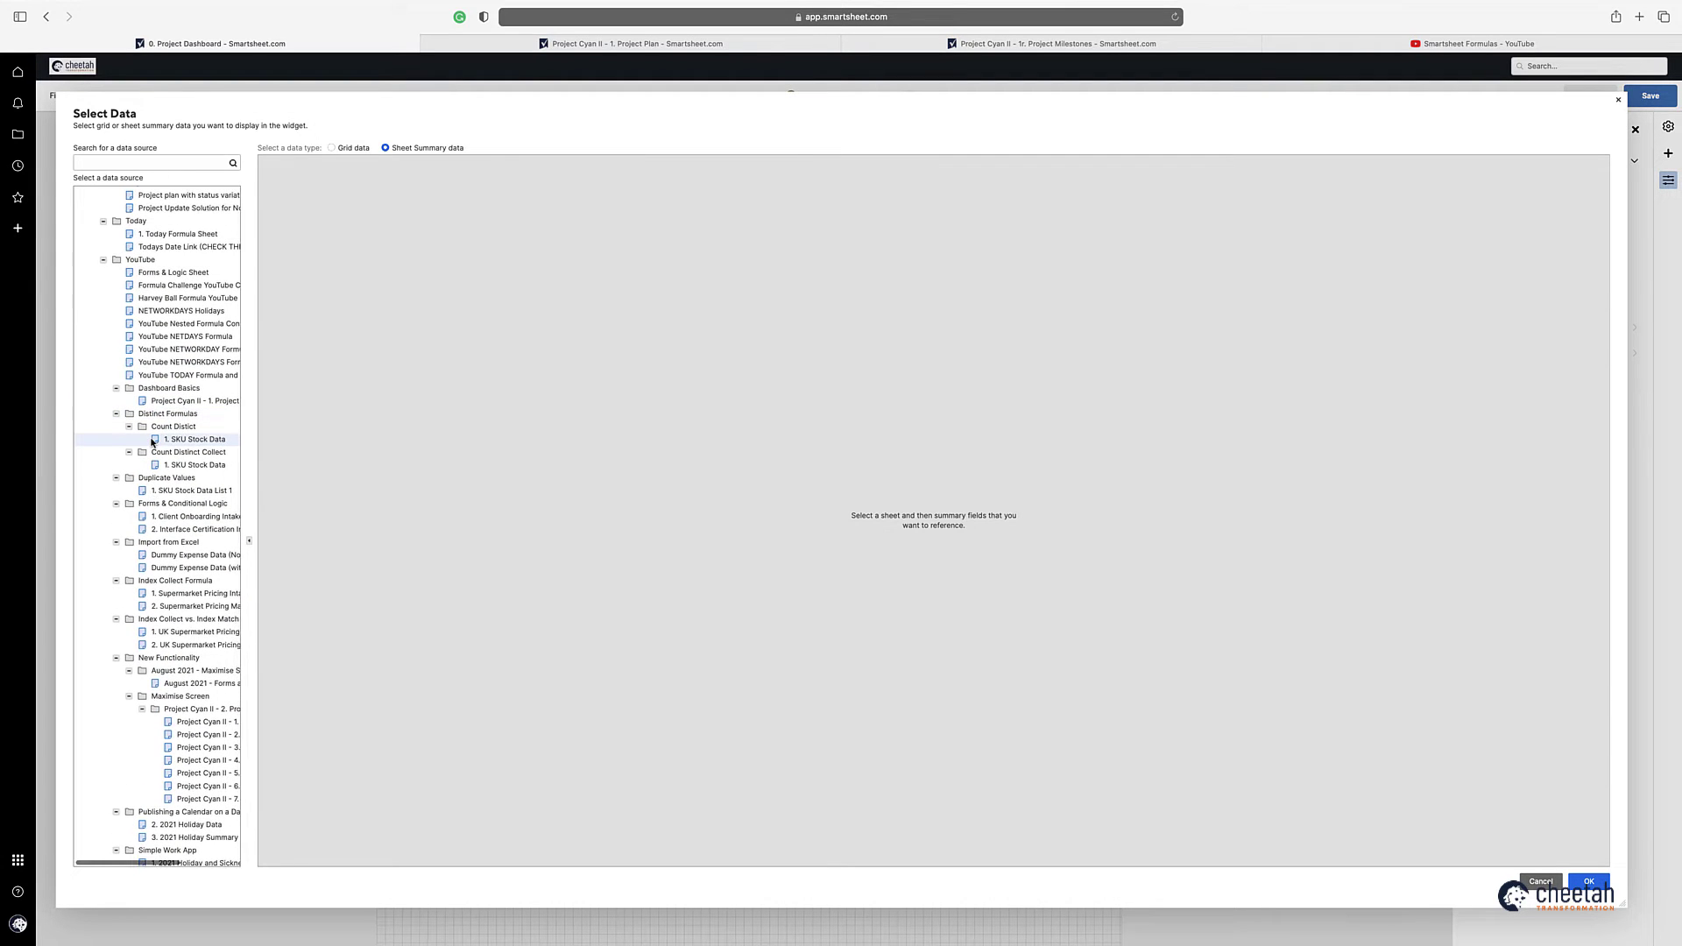
{"action": "left_click", "coordinate": [188, 401]}
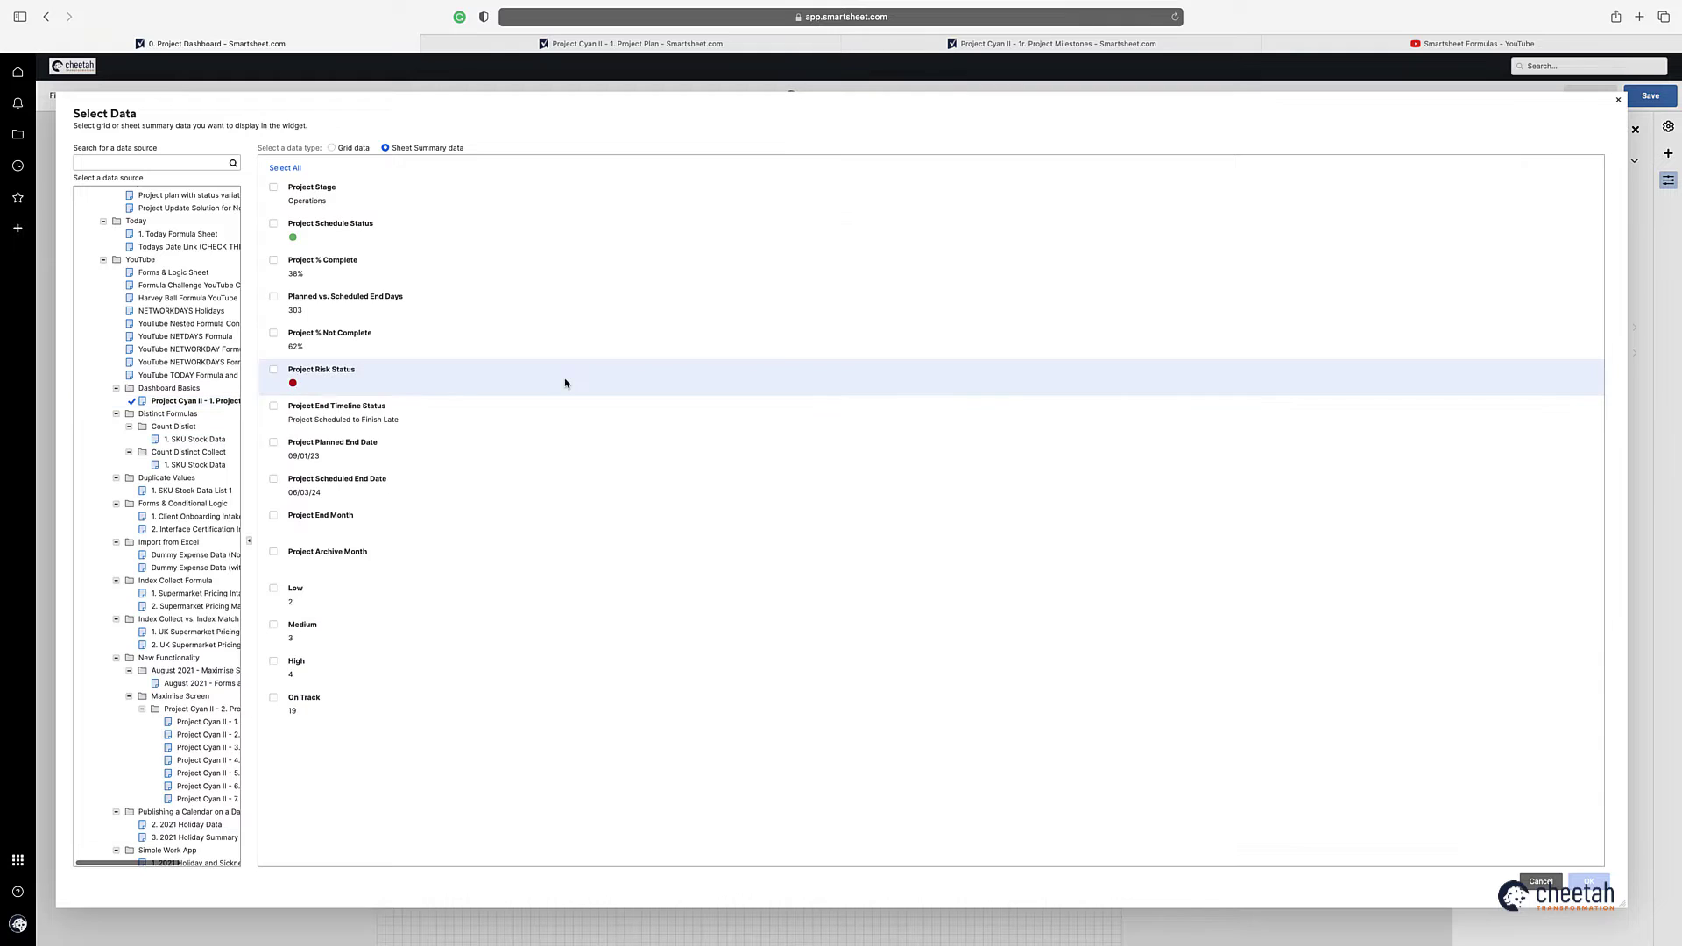
{"action": "left_click", "coordinate": [272, 262]}
{"action": "left_click", "coordinate": [1592, 881]}
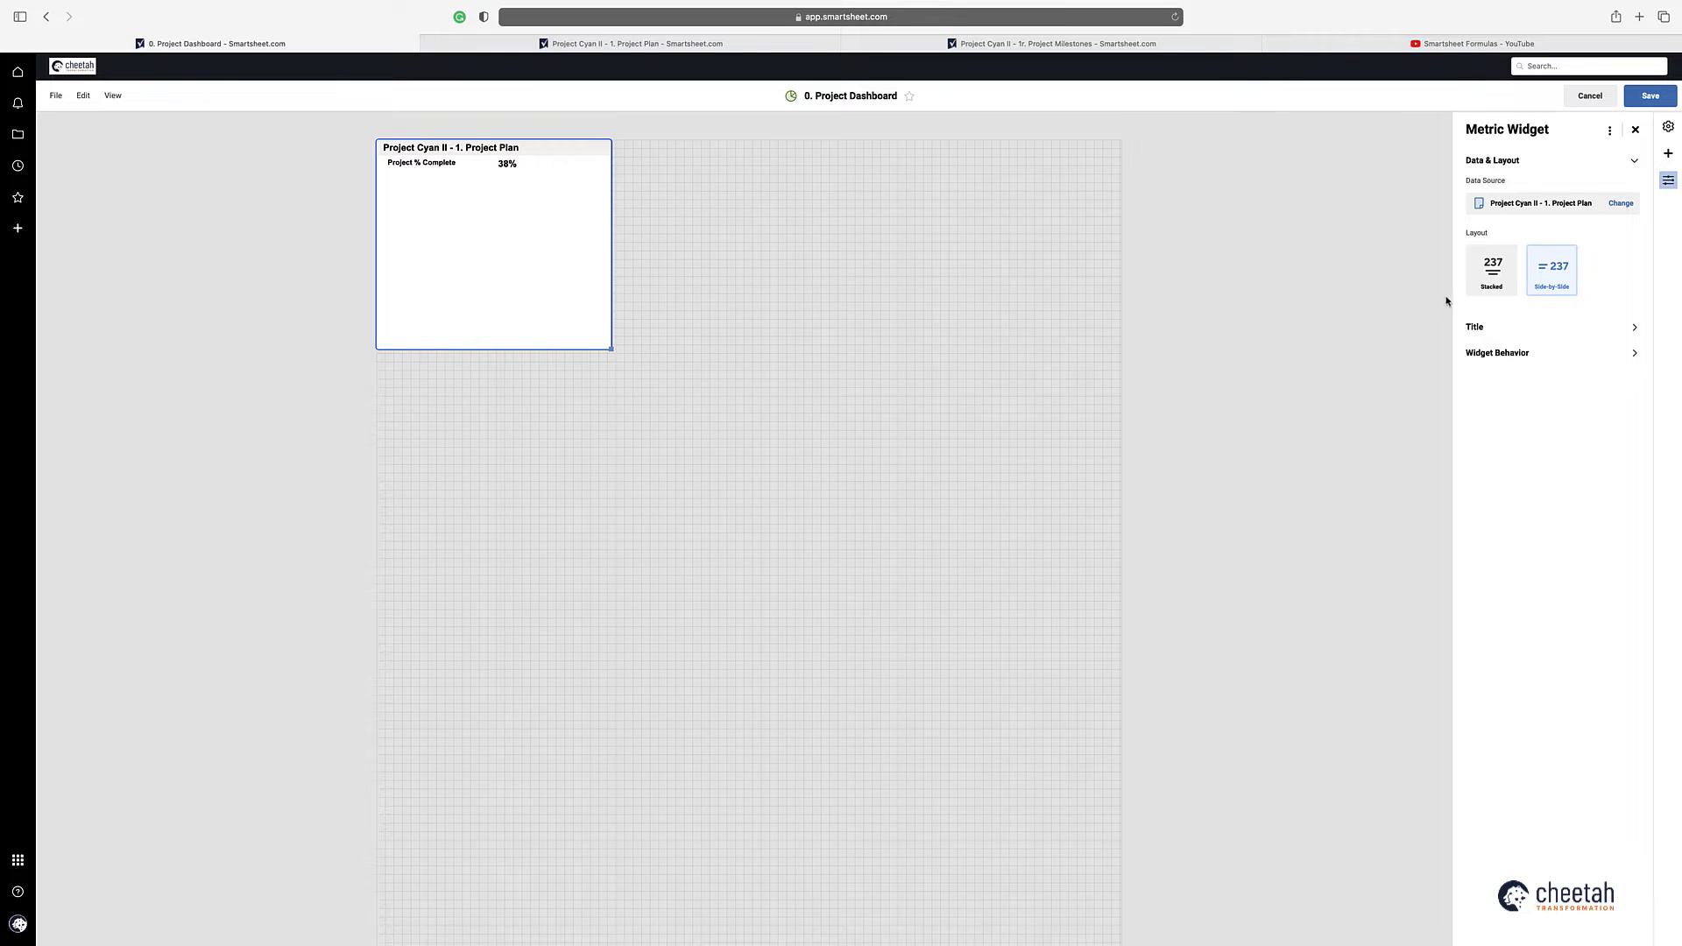
Step: Use the Stacked layout for the metric widget and delete the Project % Complete label beneath the value
{"action": "left_click", "coordinate": [1492, 272]}
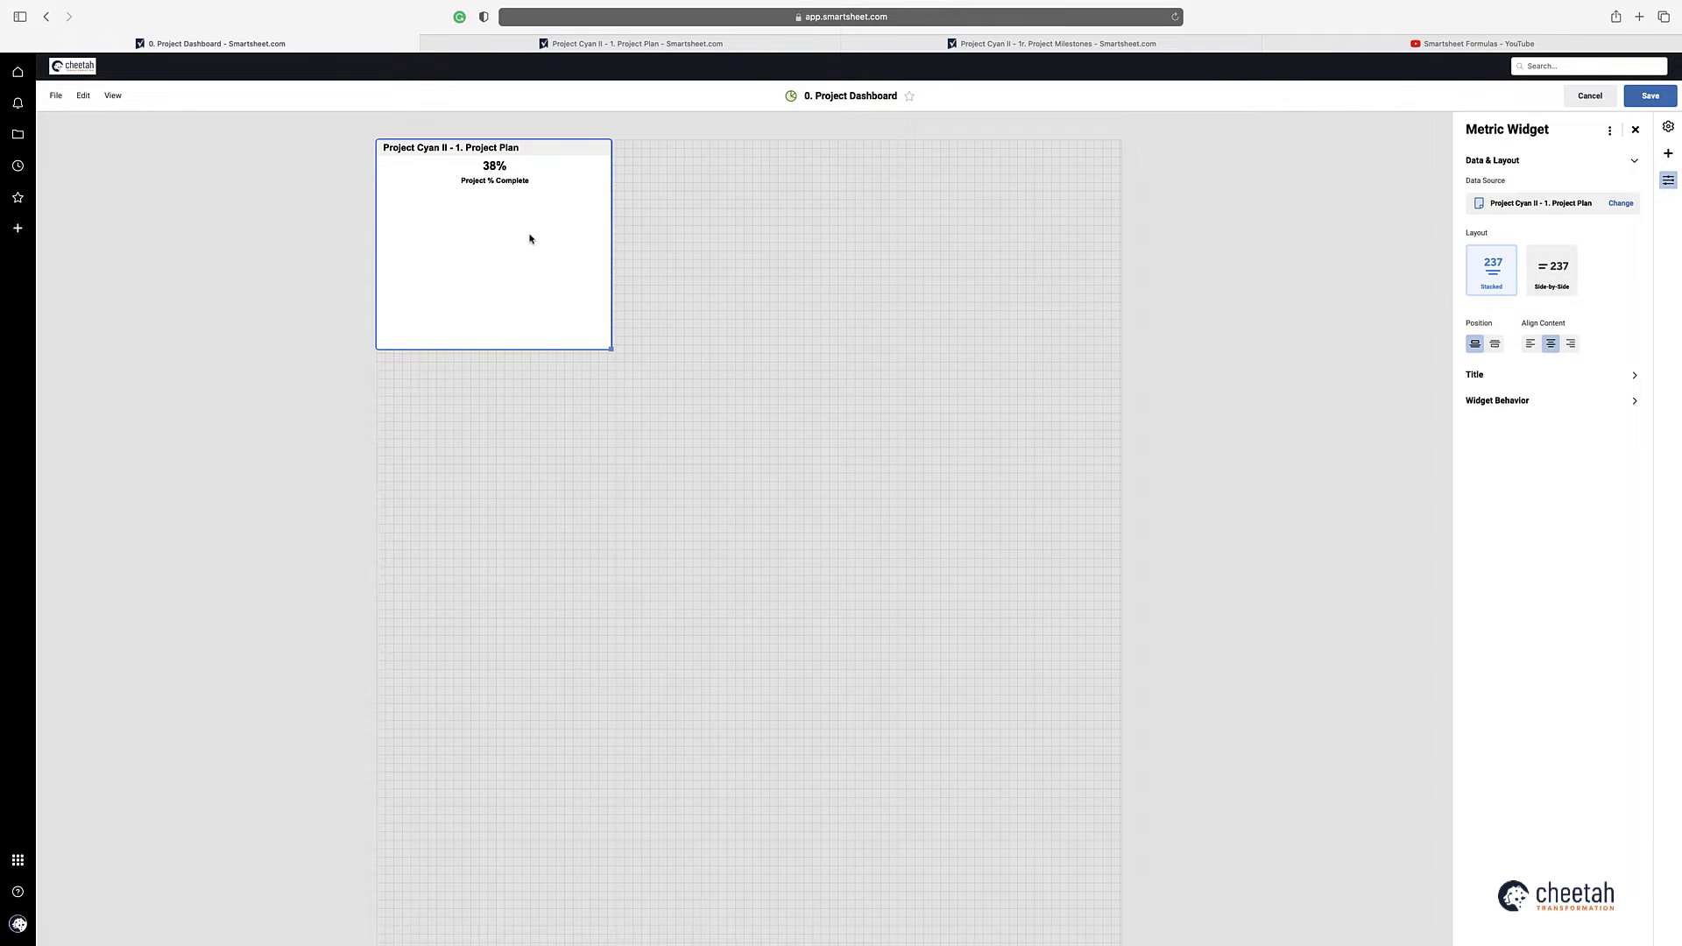
{"action": "left_click", "coordinate": [527, 180]}
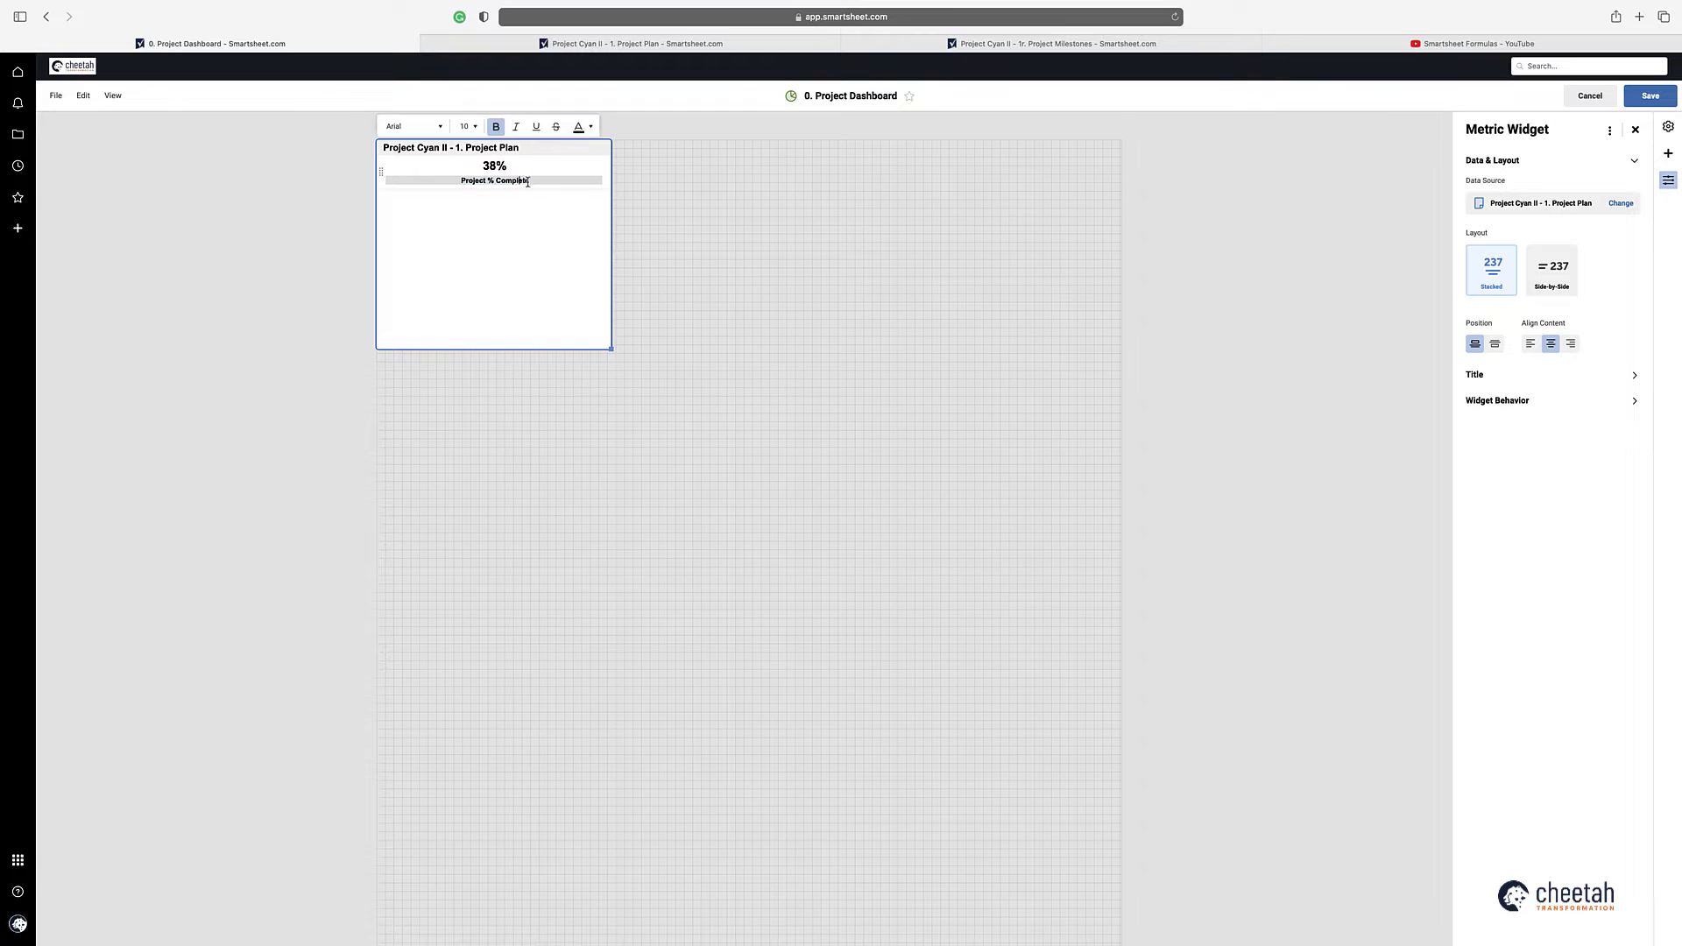
{"action": "left_click_drag", "start_coordinate": [527, 181], "coordinate": [458, 181]}
{"action": "key", "text": "BackSpace"}
Step: Set the percentage value's font size to 36 and shrink the metric widget to a small tile around it
{"action": "left_click", "coordinate": [493, 167]}
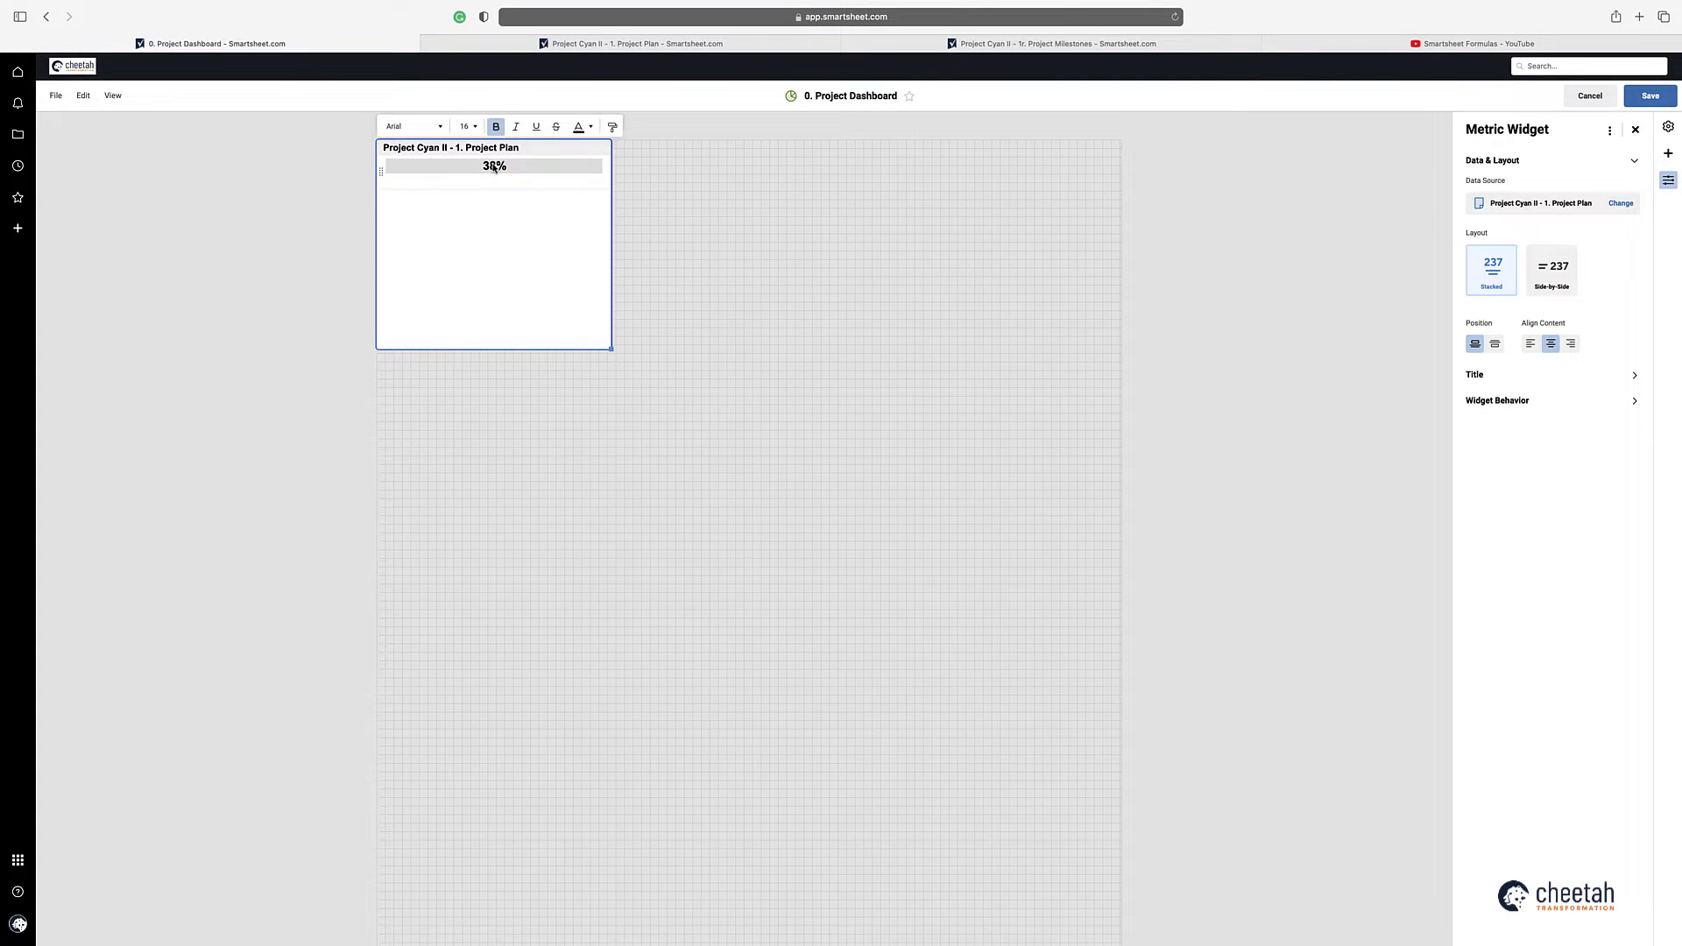
{"action": "left_click", "coordinate": [469, 126]}
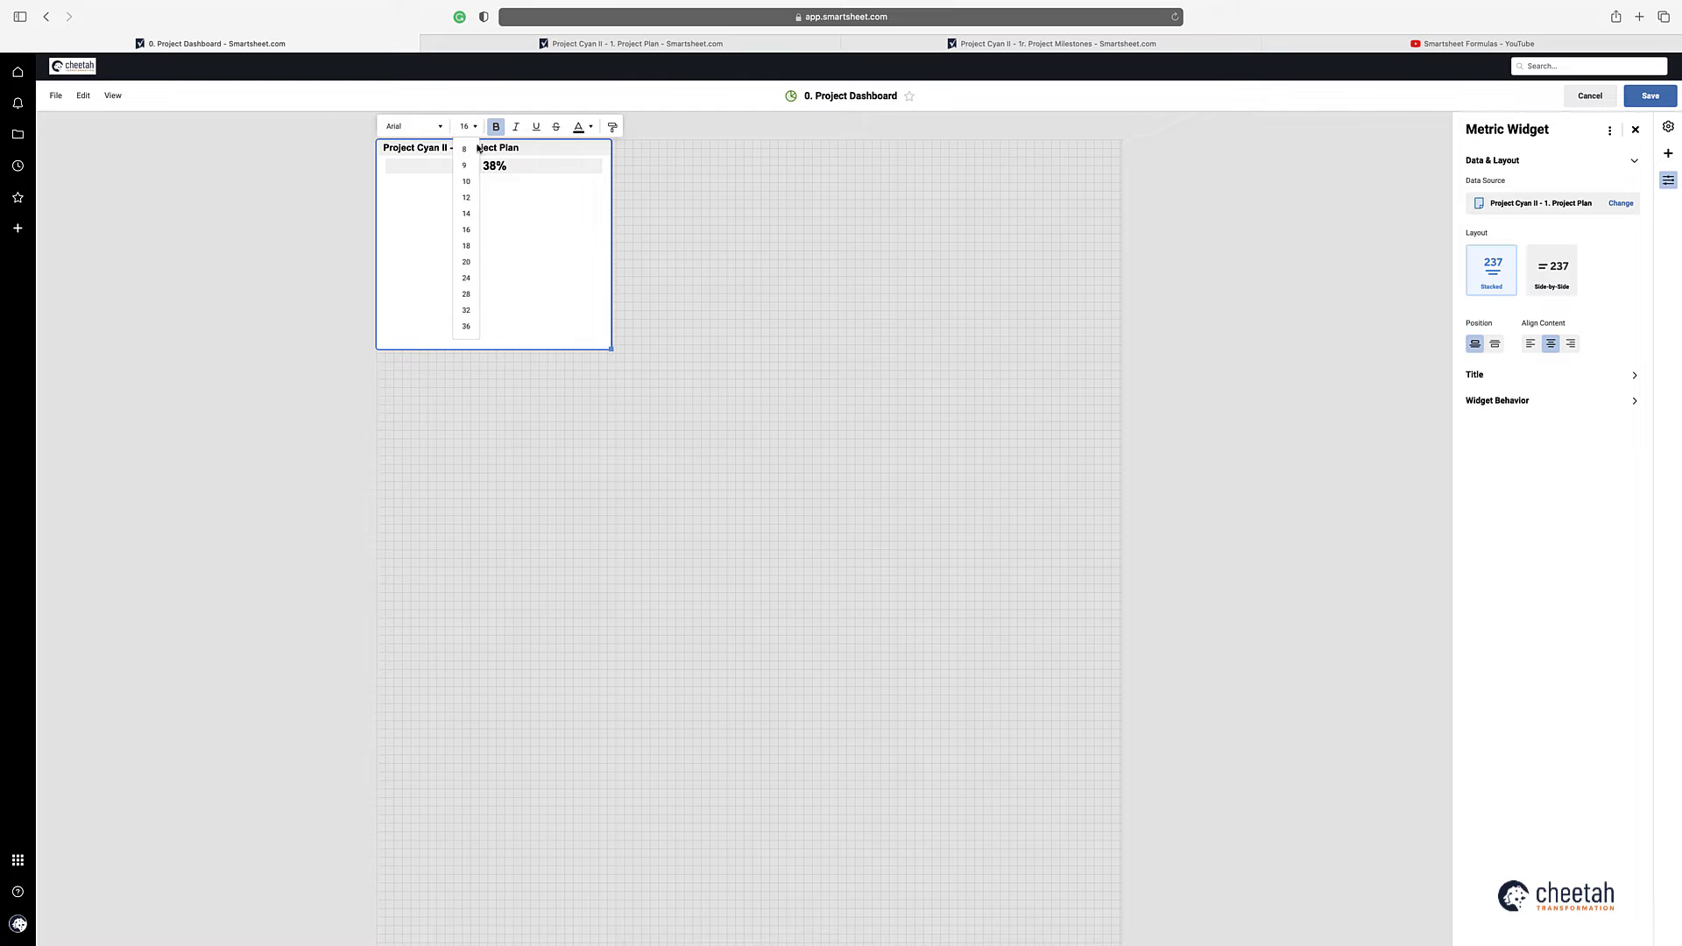
{"action": "left_click", "coordinate": [467, 327]}
{"action": "left_click_drag", "start_coordinate": [610, 350], "coordinate": [364, 148]}
Step: Title the metric widget "Project % Complete" and widen it slightly so the title fits on one line
{"action": "left_click", "coordinate": [448, 158]}
{"action": "type", "text": "Project"}
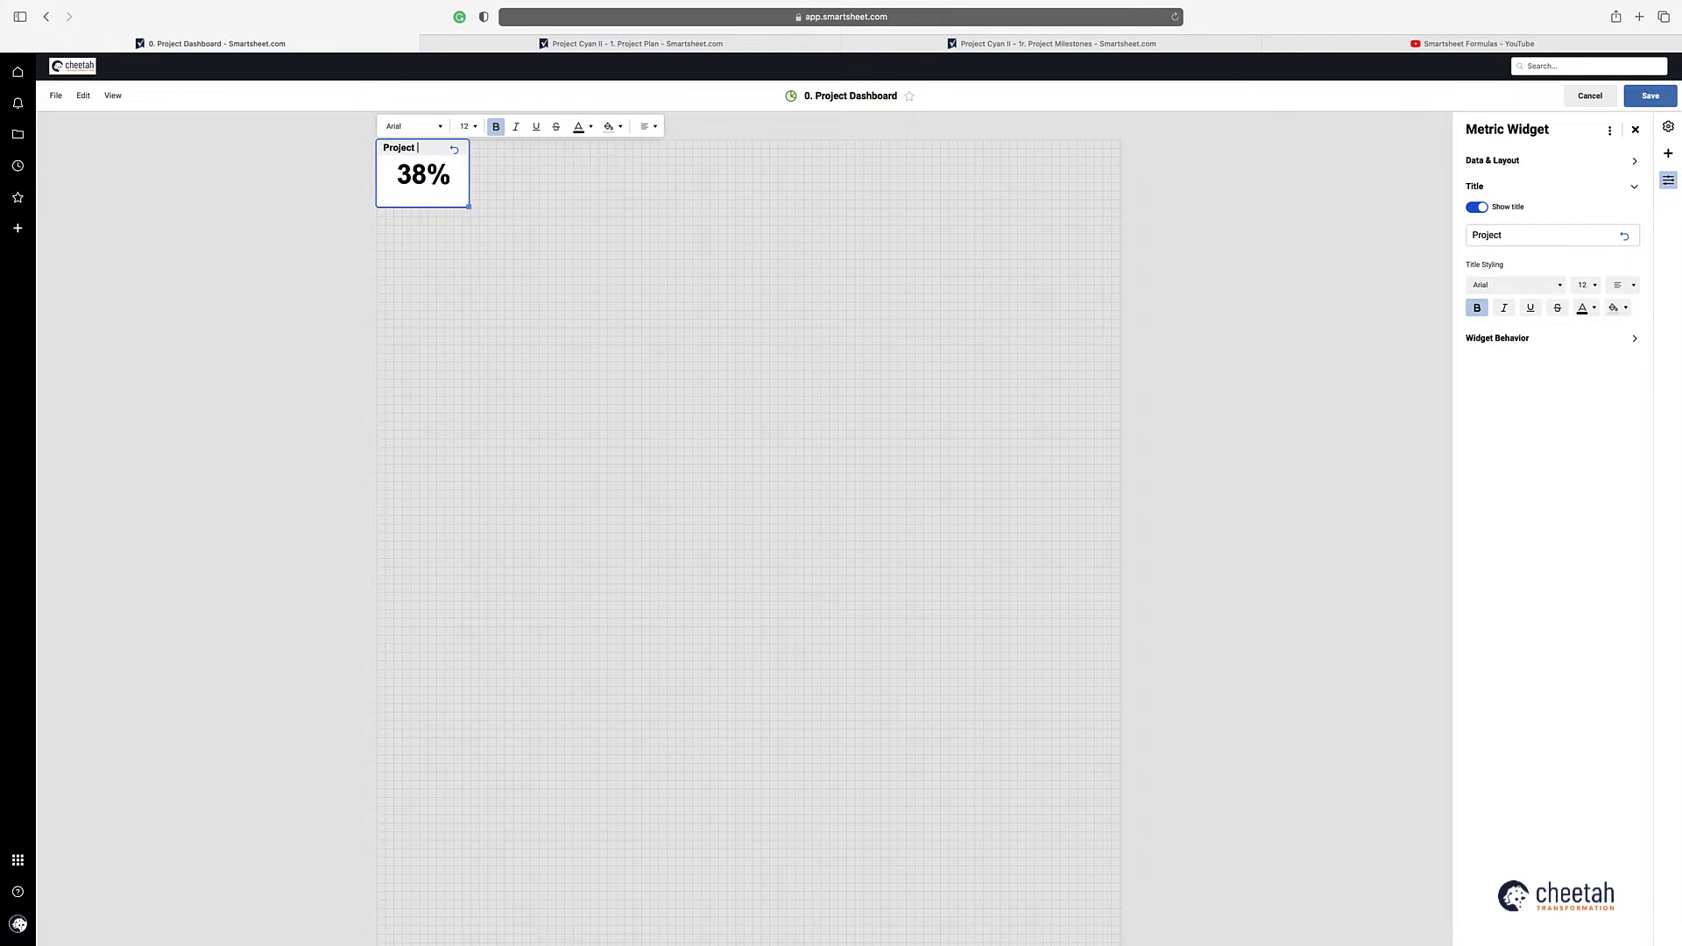
{"action": "type", "text": " % Complete"}
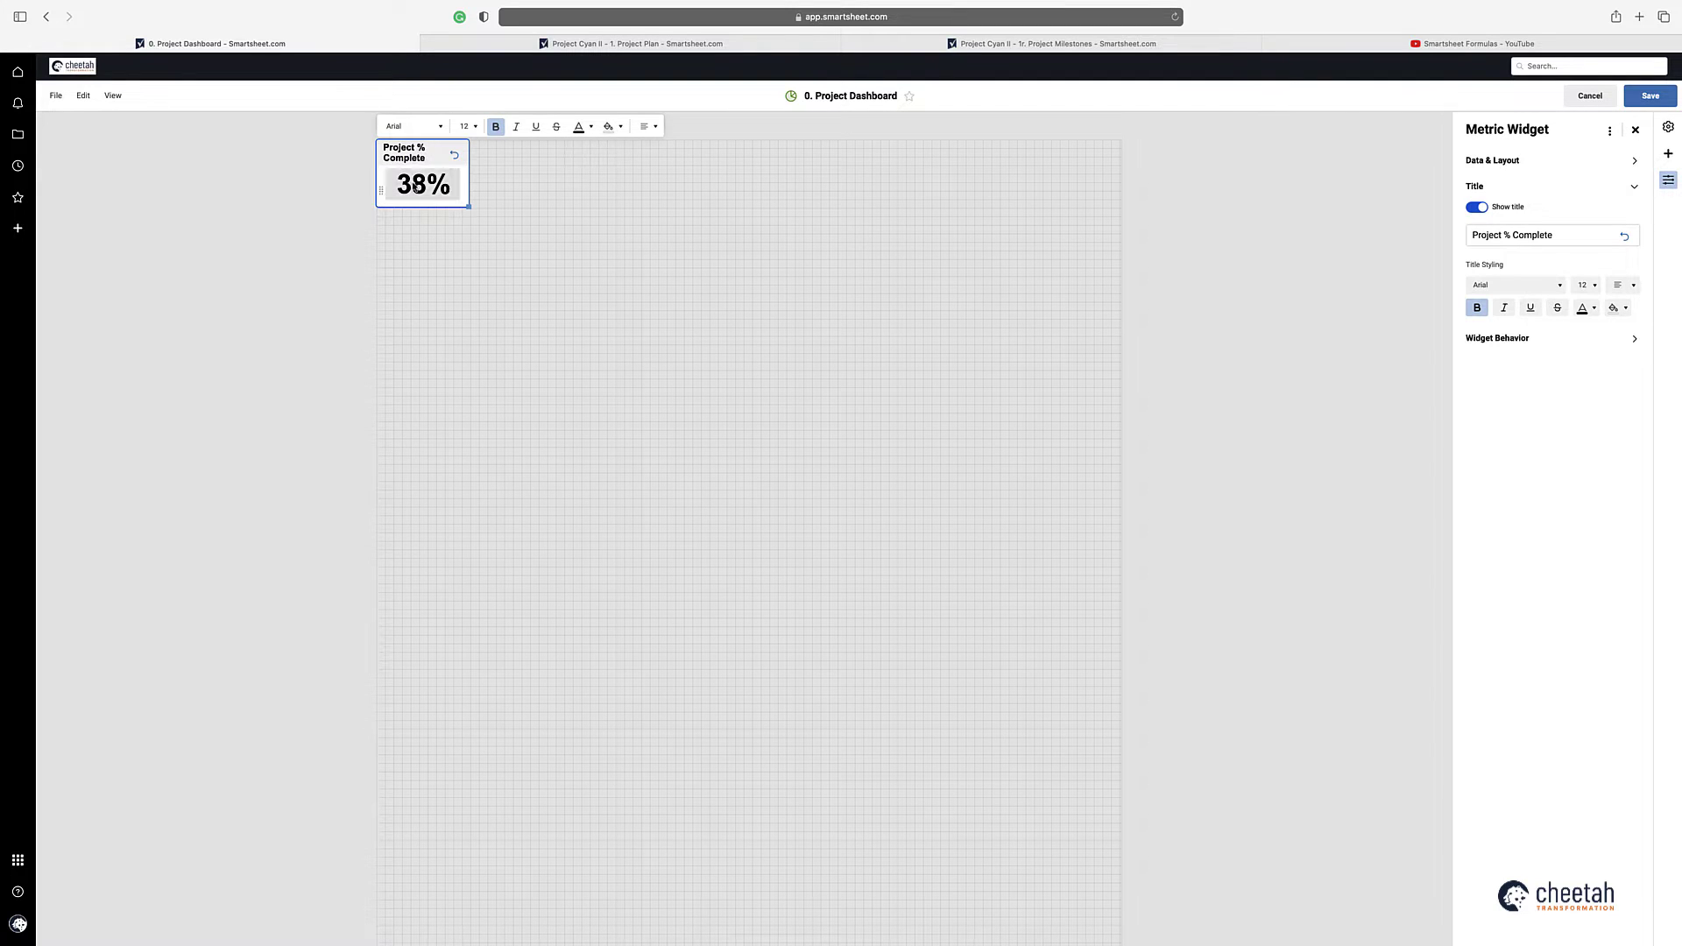
{"action": "left_click", "coordinate": [470, 206]}
{"action": "left_click_drag", "start_coordinate": [471, 206], "coordinate": [479, 201]}
{"action": "left_click", "coordinate": [503, 259]}
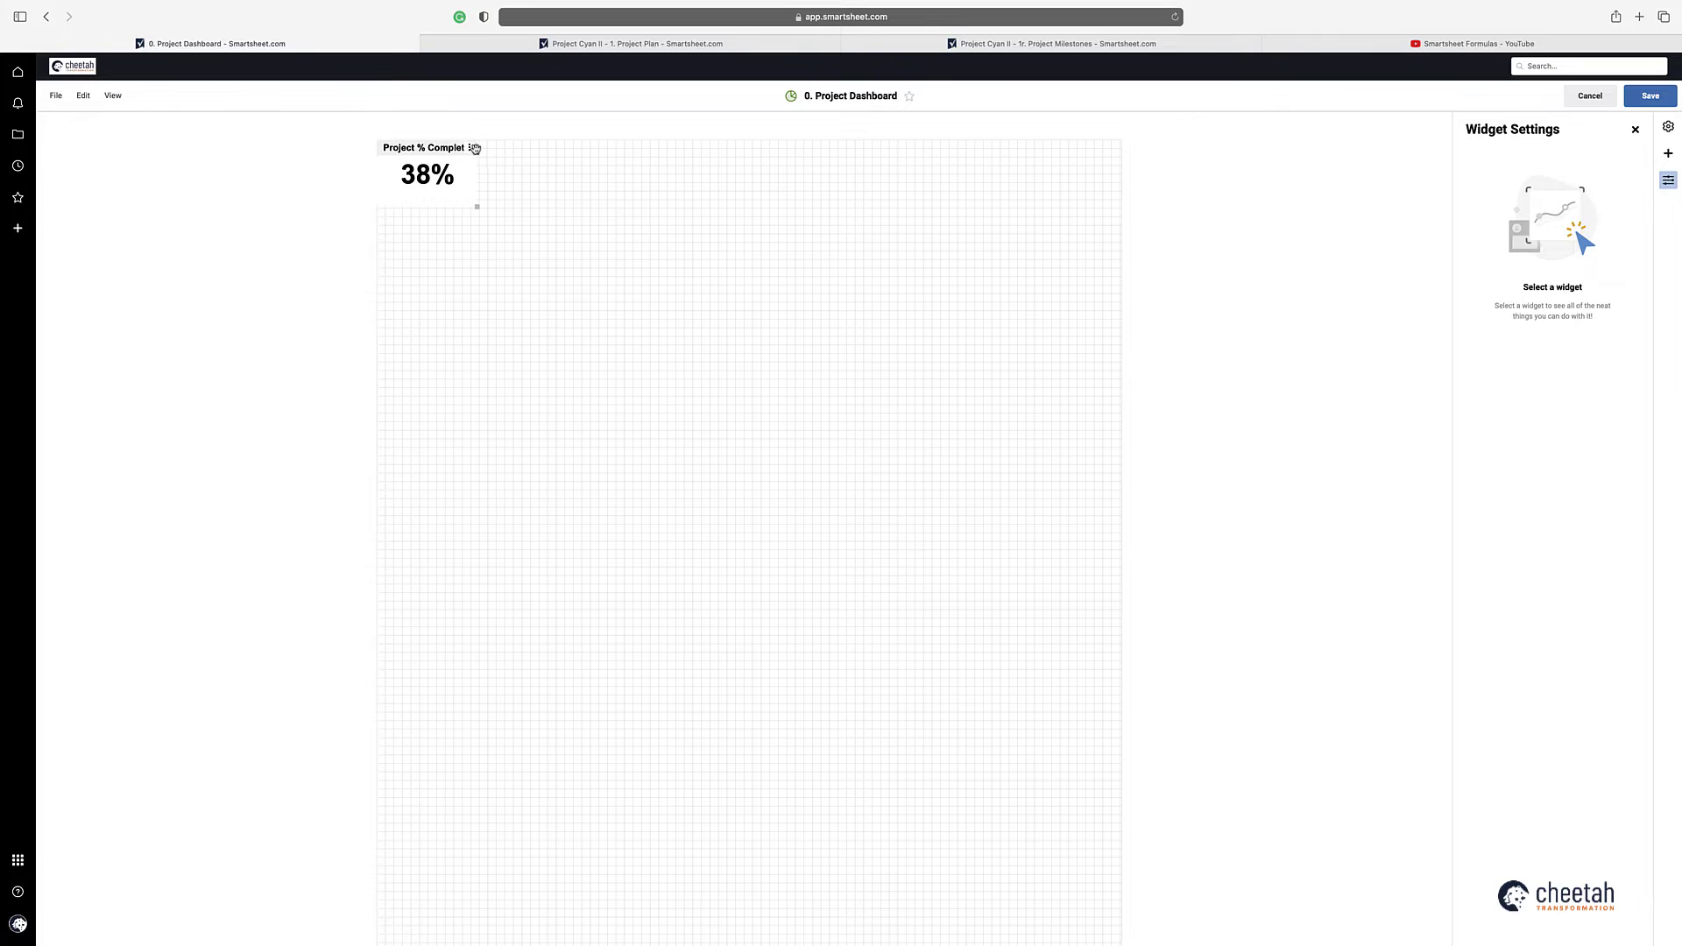
Step: Style the metric widget's title with white text on a dark blue background
{"action": "left_click", "coordinate": [470, 148]}
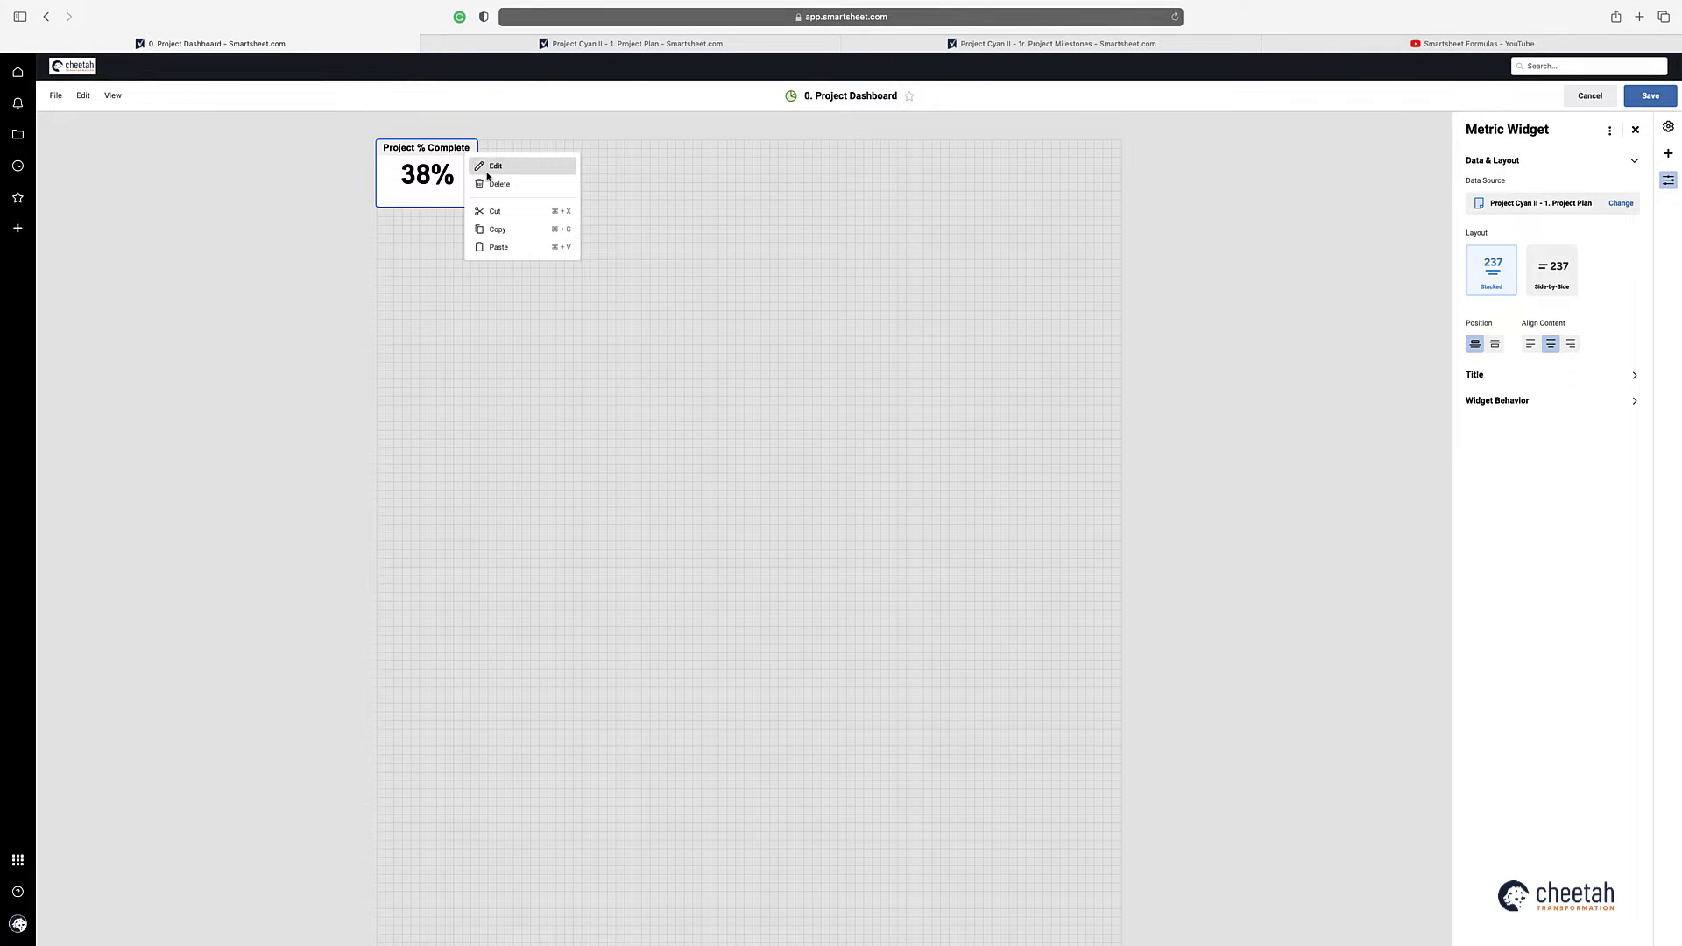
{"action": "left_click", "coordinate": [501, 171]}
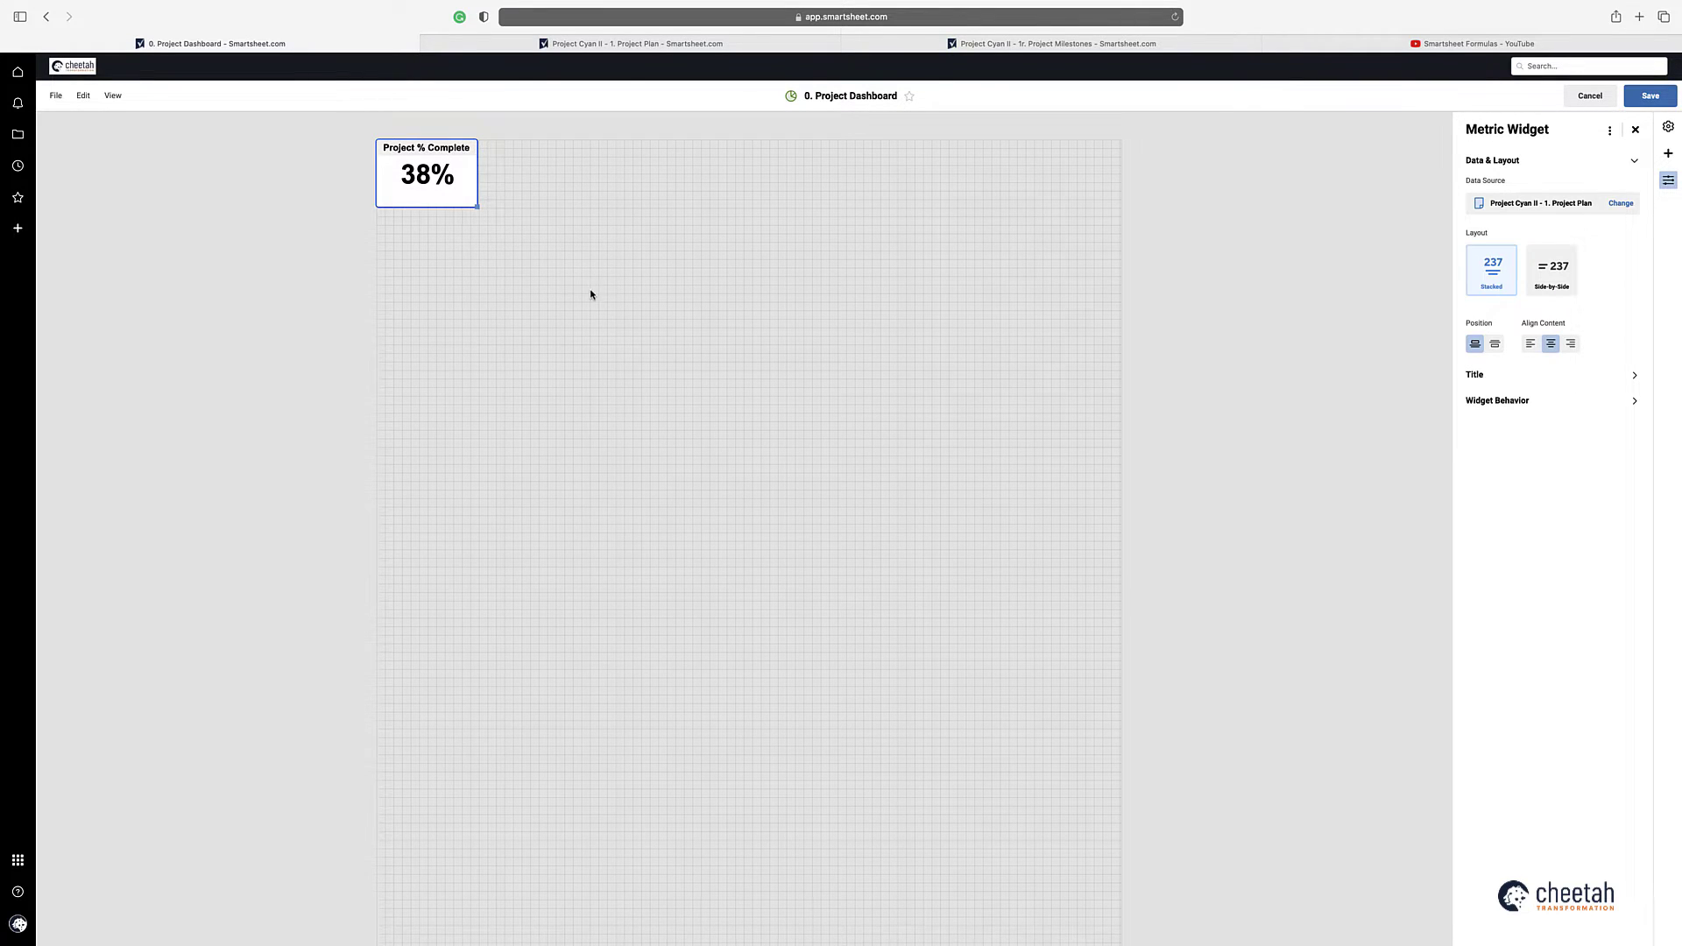
{"action": "left_click", "coordinate": [429, 186]}
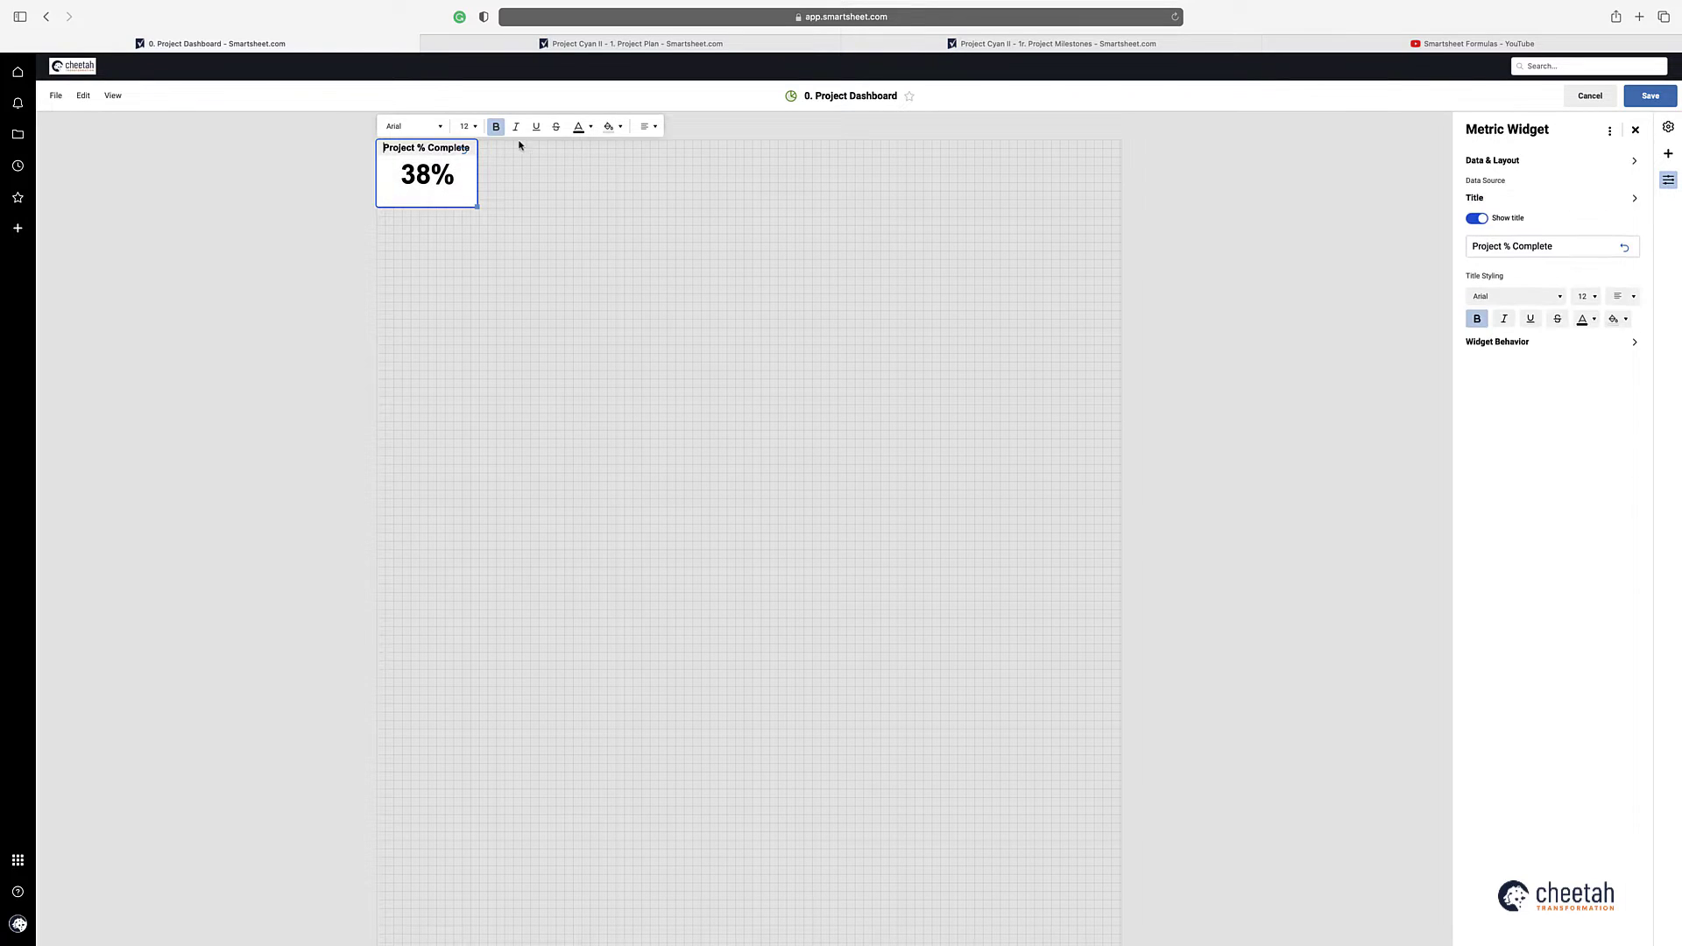
{"action": "left_click", "coordinate": [589, 127]}
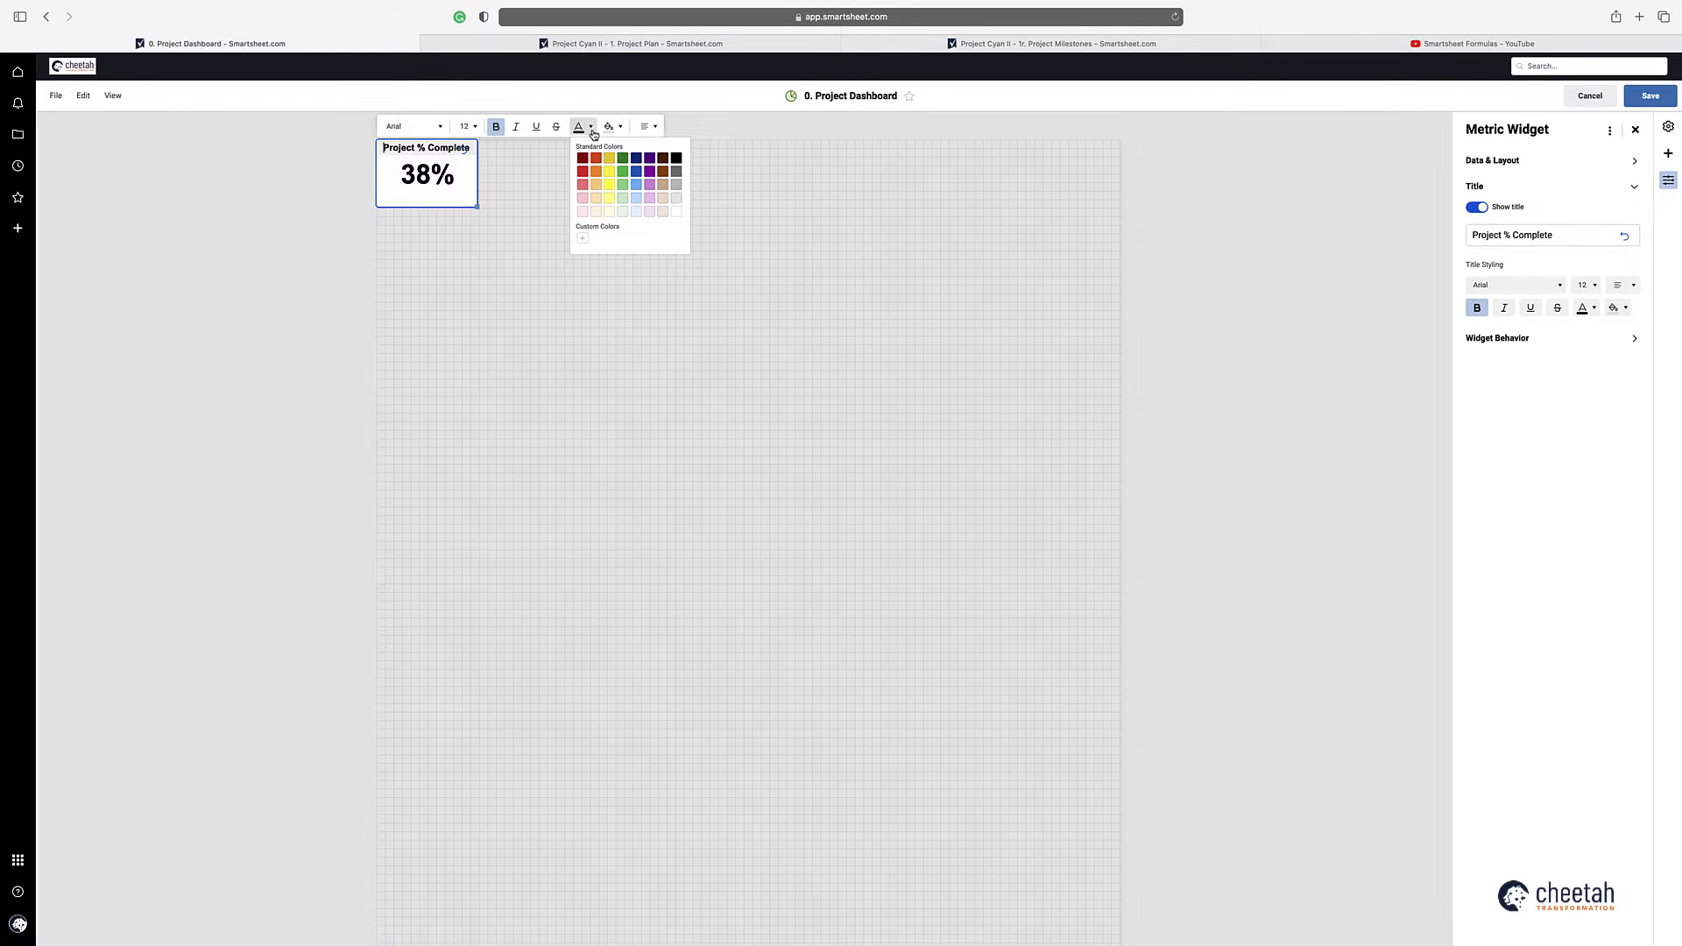
{"action": "left_click", "coordinate": [665, 203]}
{"action": "left_click", "coordinate": [615, 127]}
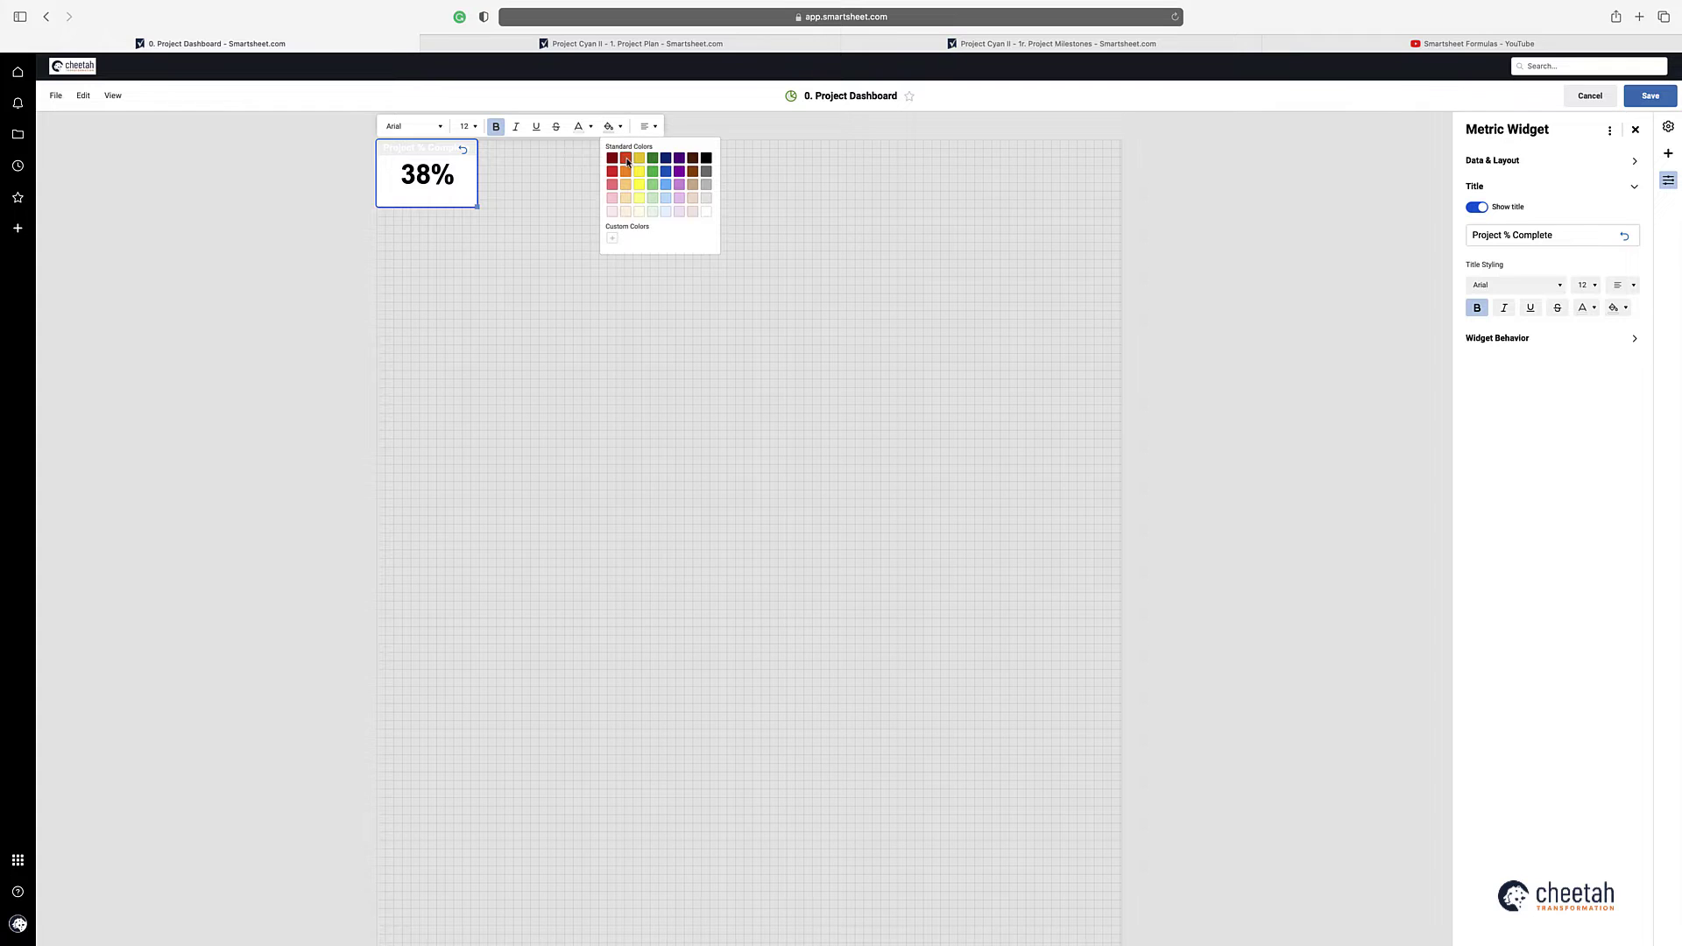
{"action": "left_click", "coordinate": [666, 158]}
{"action": "left_click", "coordinate": [420, 247]}
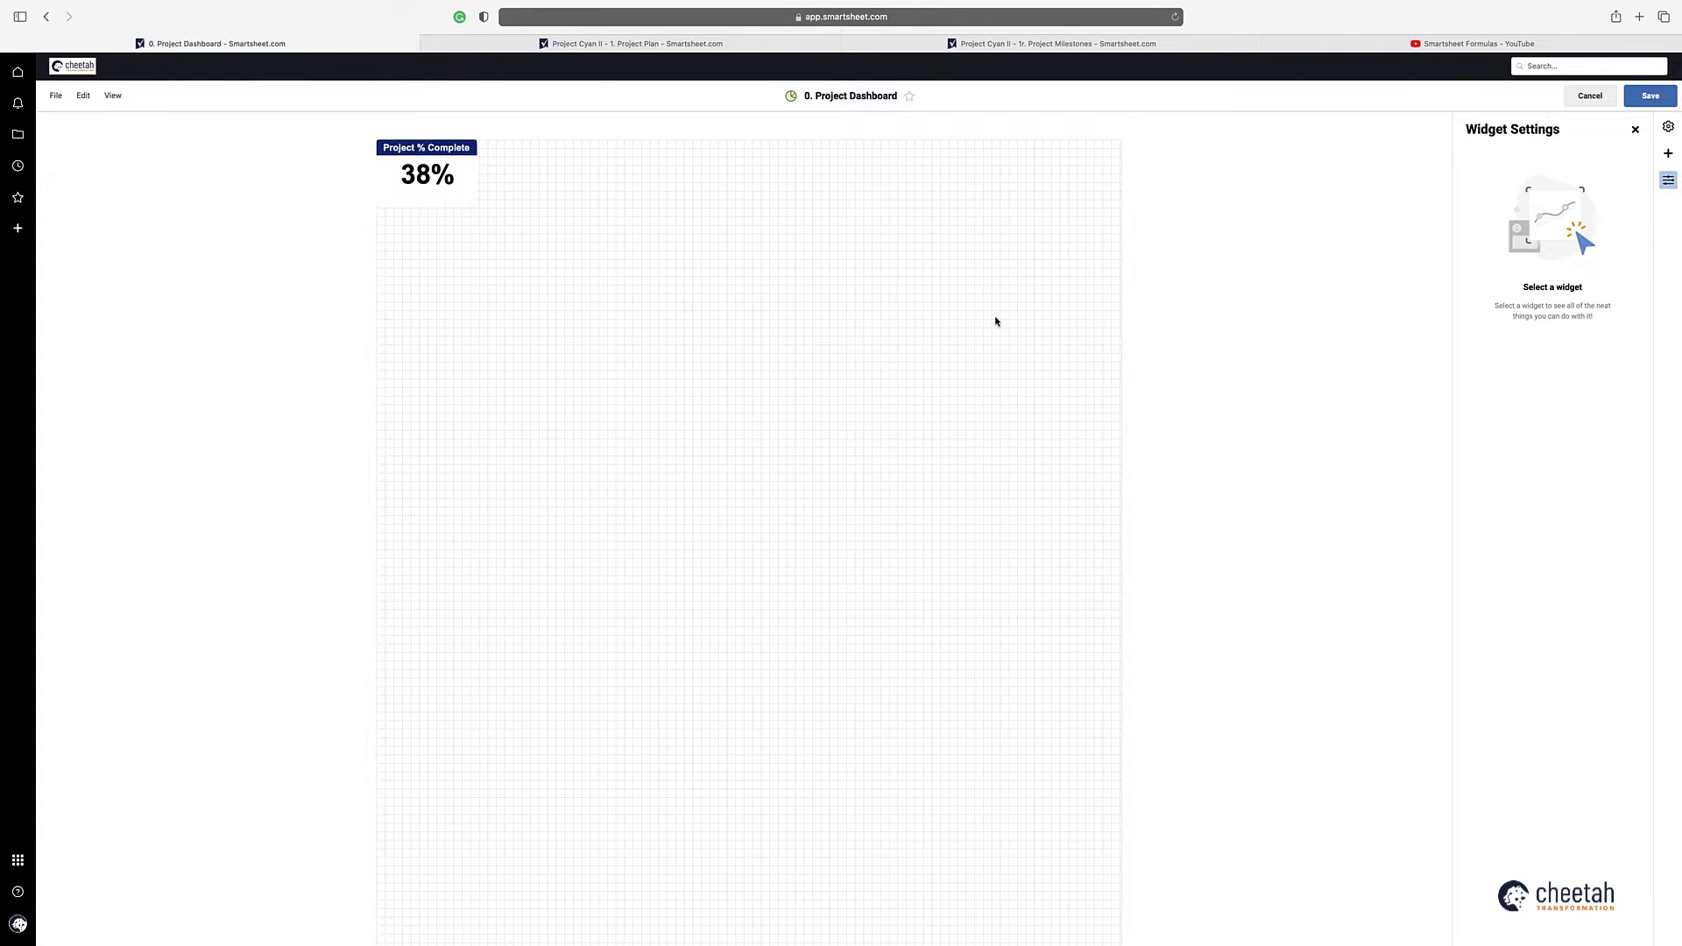
Step: Open the widget choices again and examine the Low, Medium, High and On Track summary fields in the project plan
{"action": "left_click", "coordinate": [1669, 154]}
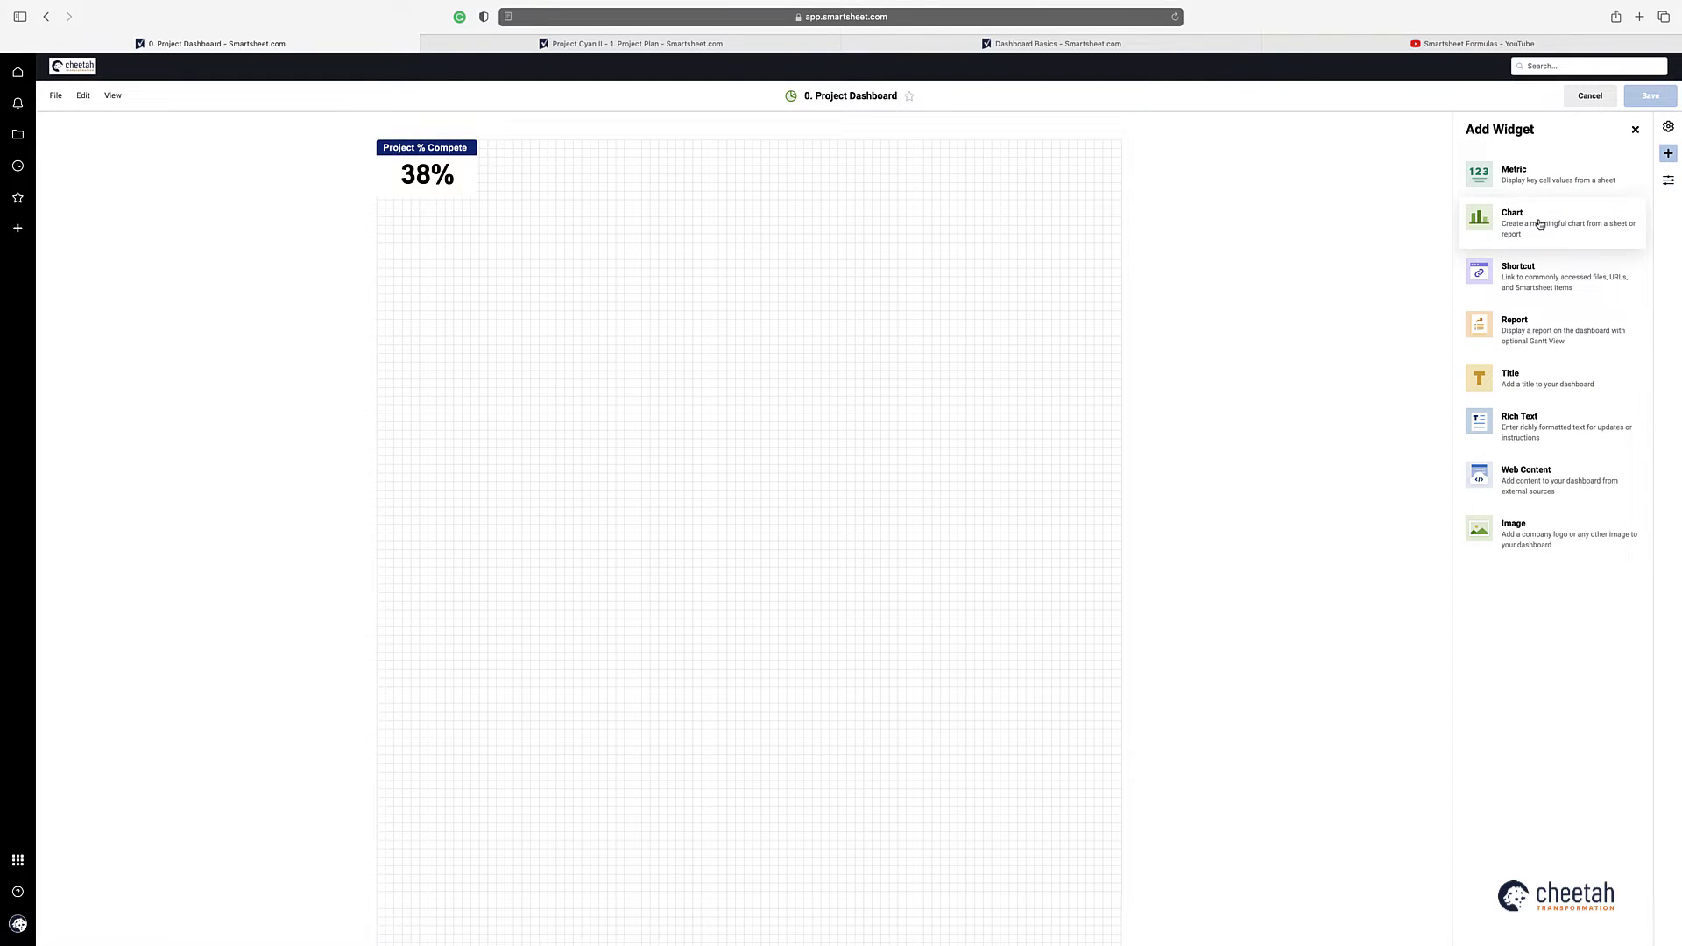
{"action": "left_click", "coordinate": [668, 46]}
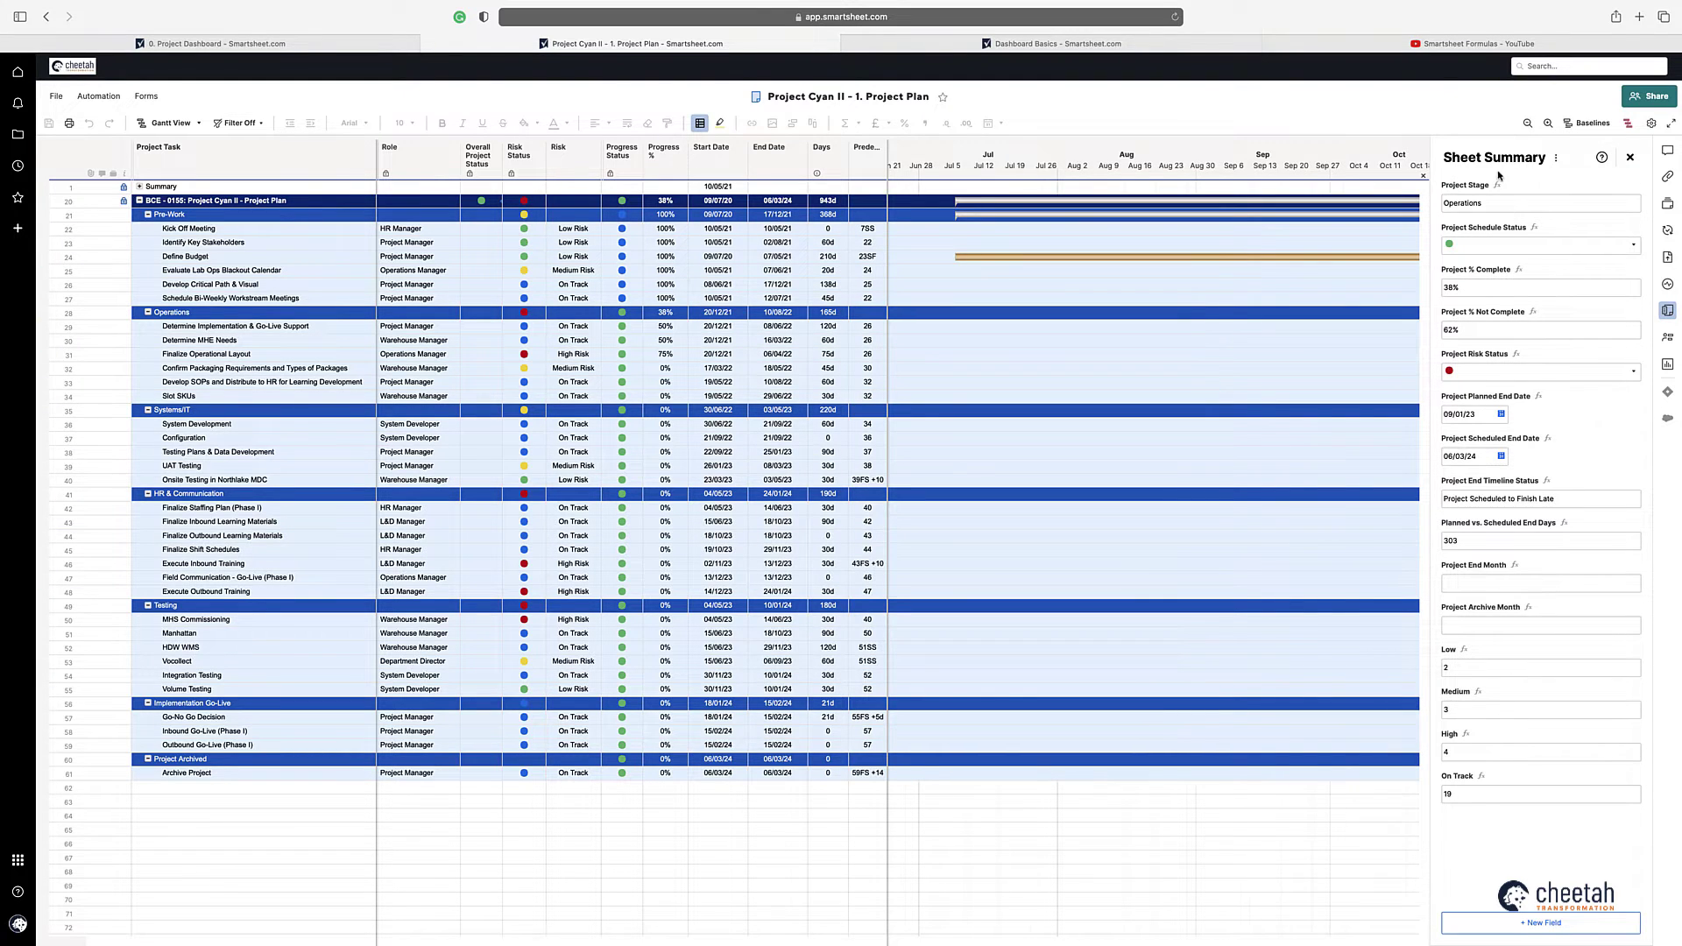
{"action": "left_click", "coordinate": [1495, 668]}
{"action": "left_click", "coordinate": [1487, 650]}
Step: Create a sheet summary report named "Project Cyan II - 1r. Project Risks" in the Dashboard Basics folder and open it
{"action": "left_click", "coordinate": [975, 46]}
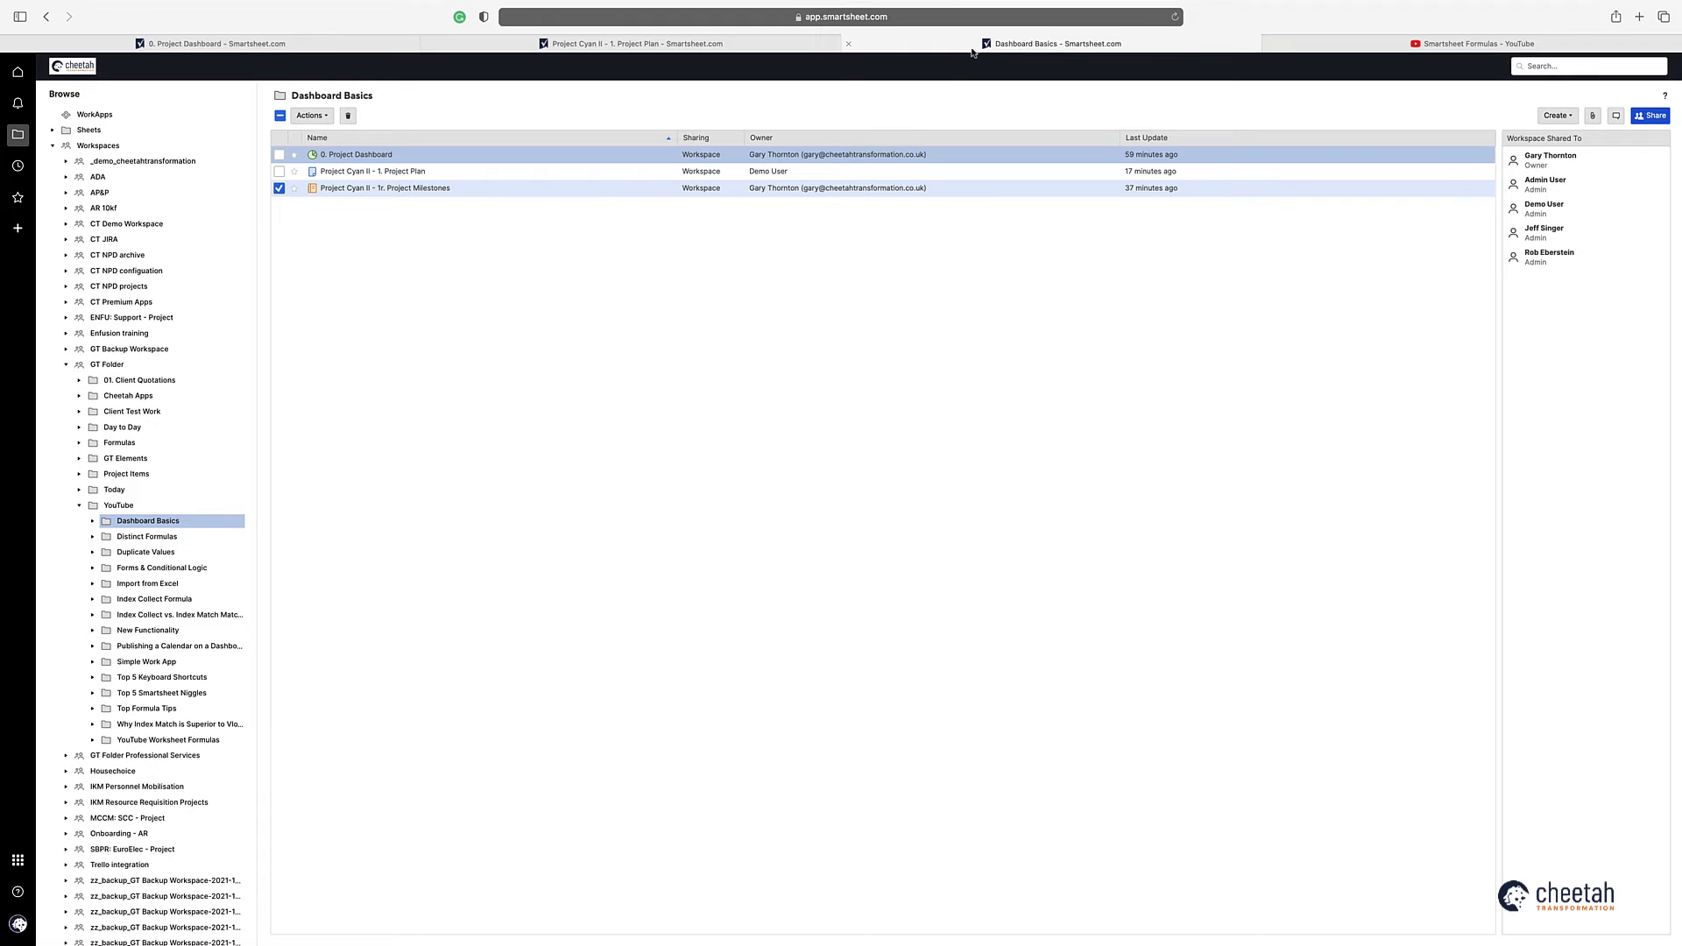
{"action": "left_click", "coordinate": [1557, 115]}
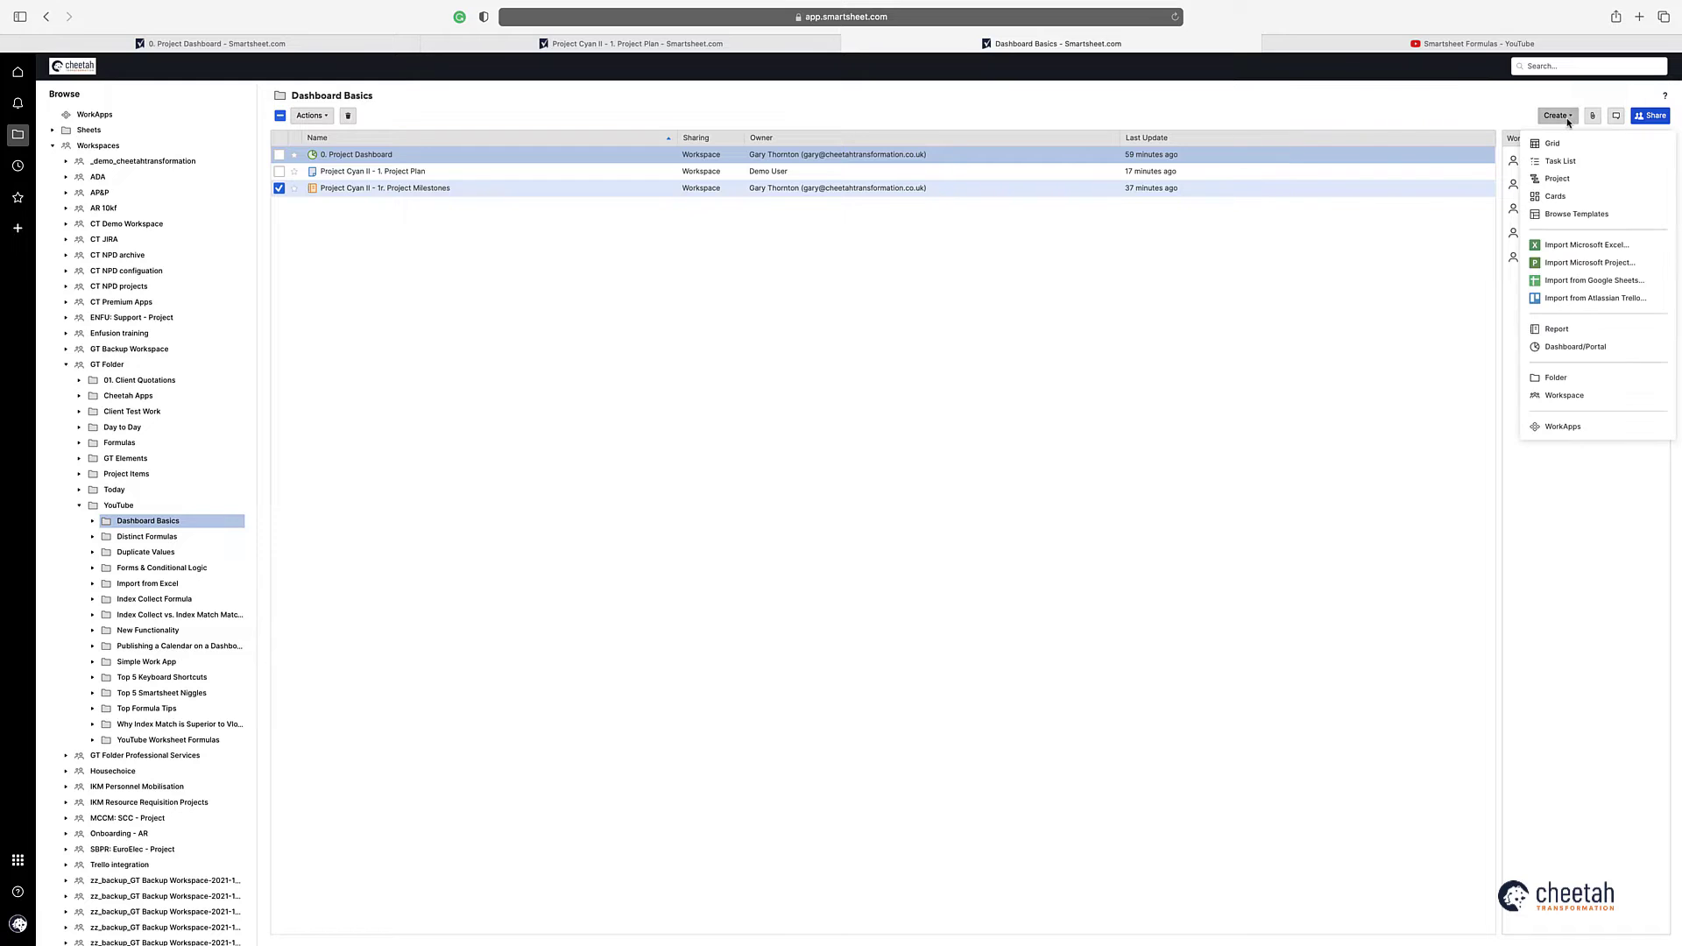
{"action": "left_click", "coordinate": [1565, 330]}
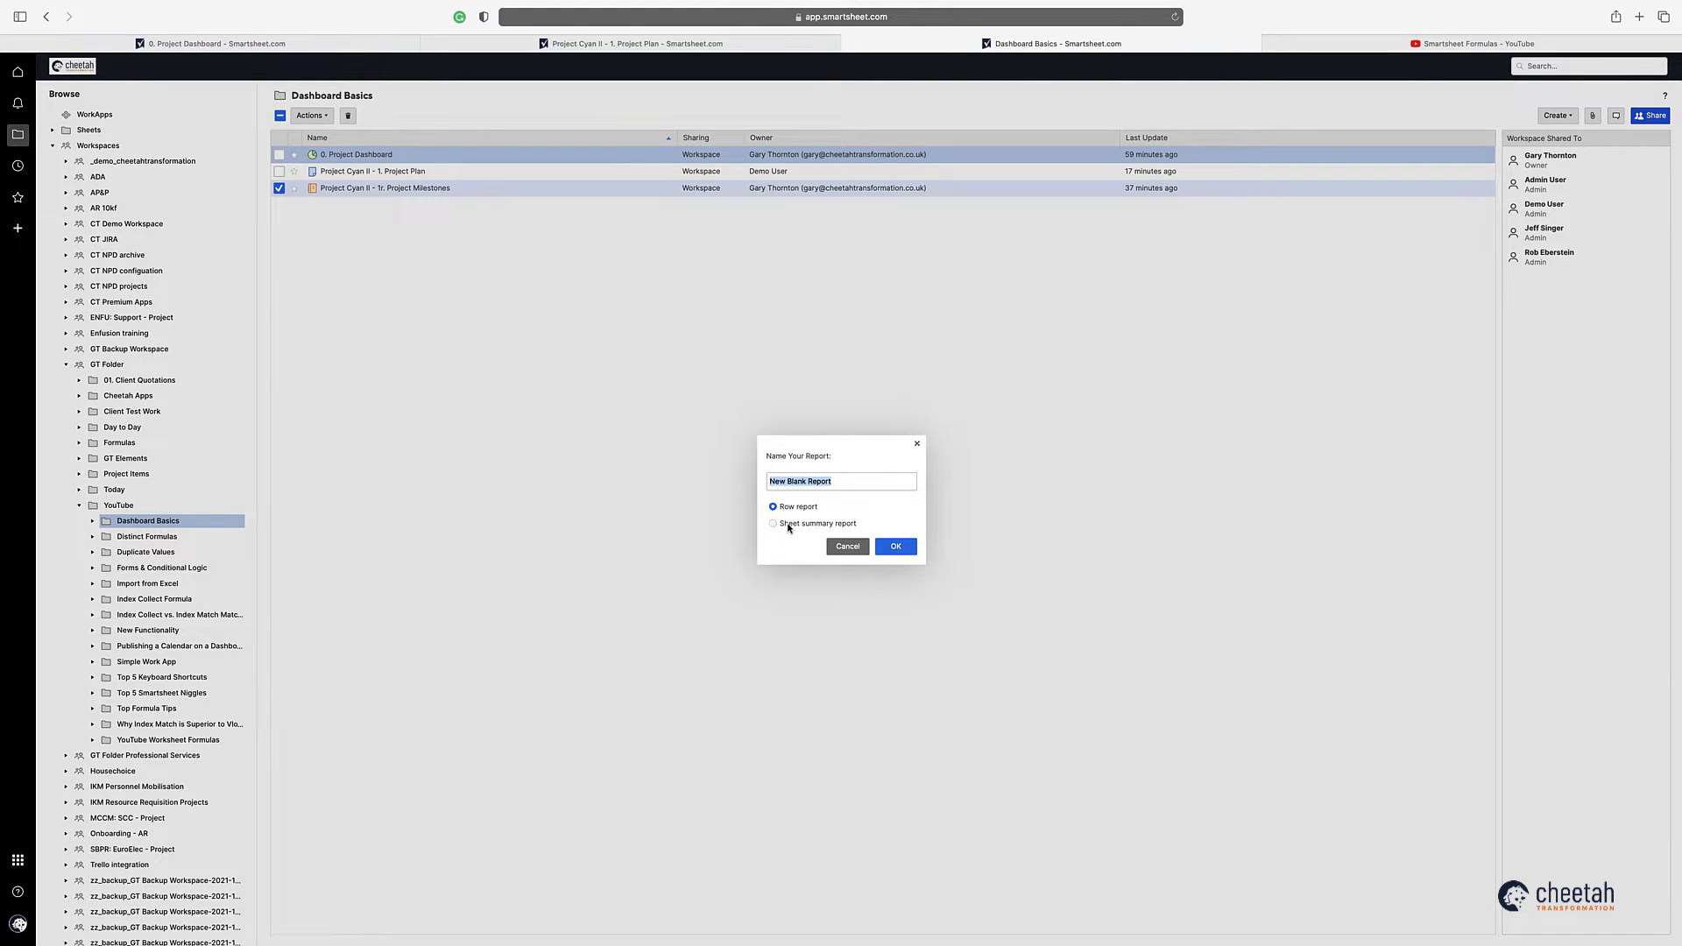
{"action": "left_click", "coordinate": [635, 43]}
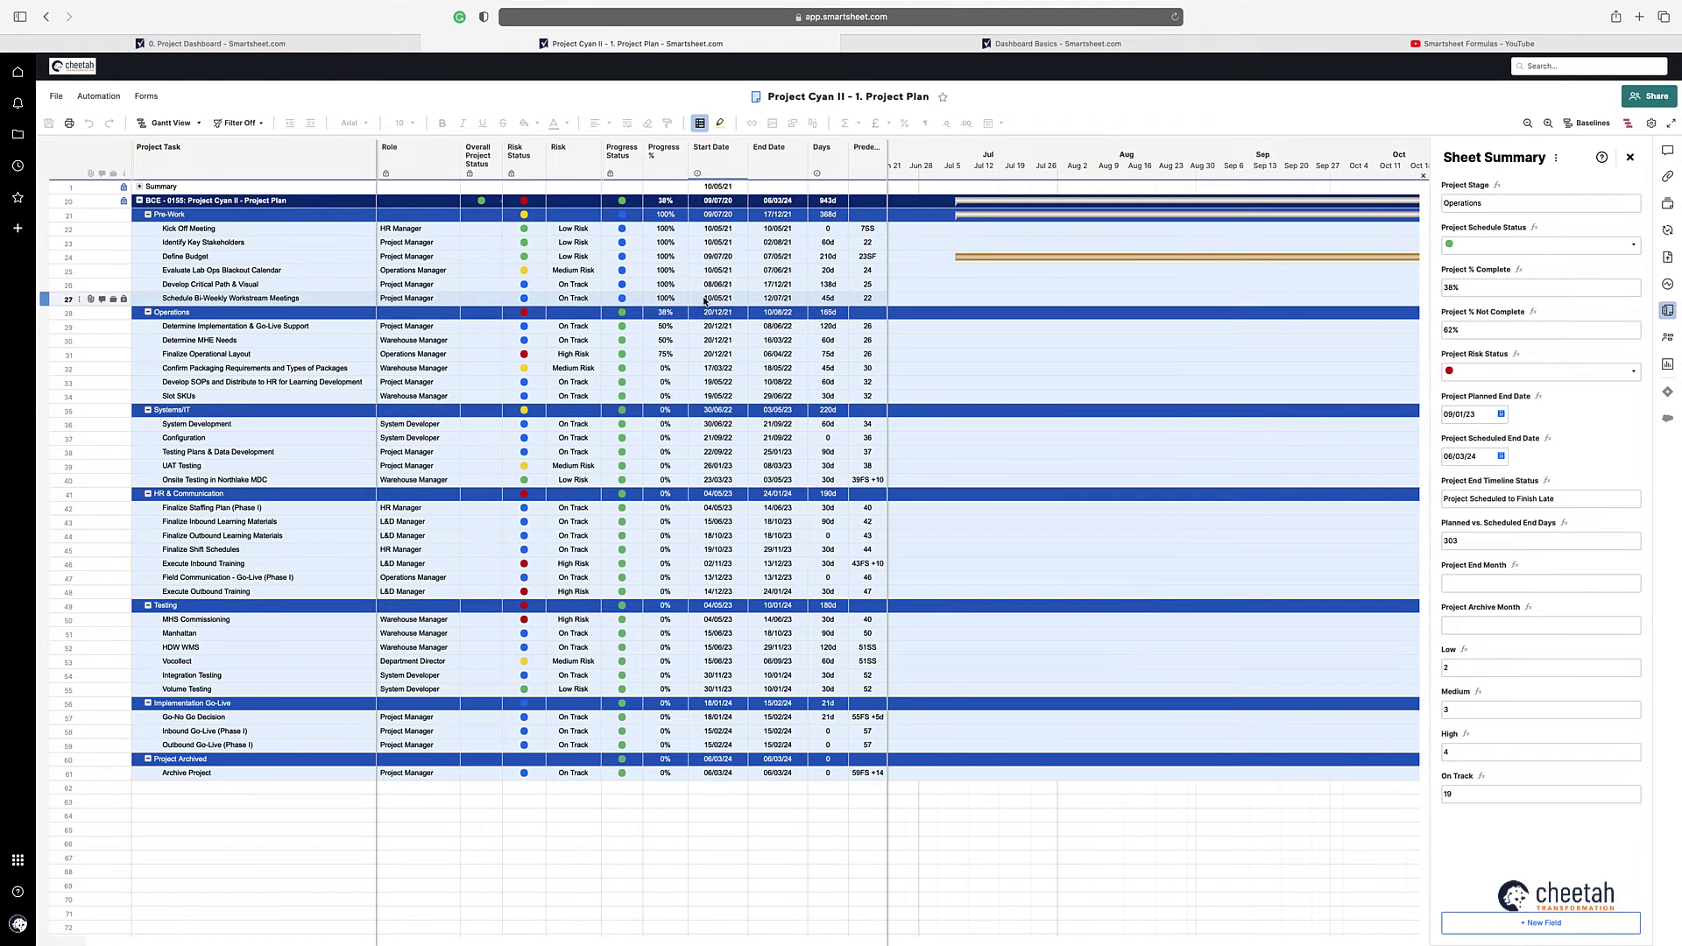
{"action": "left_click", "coordinate": [1129, 45]}
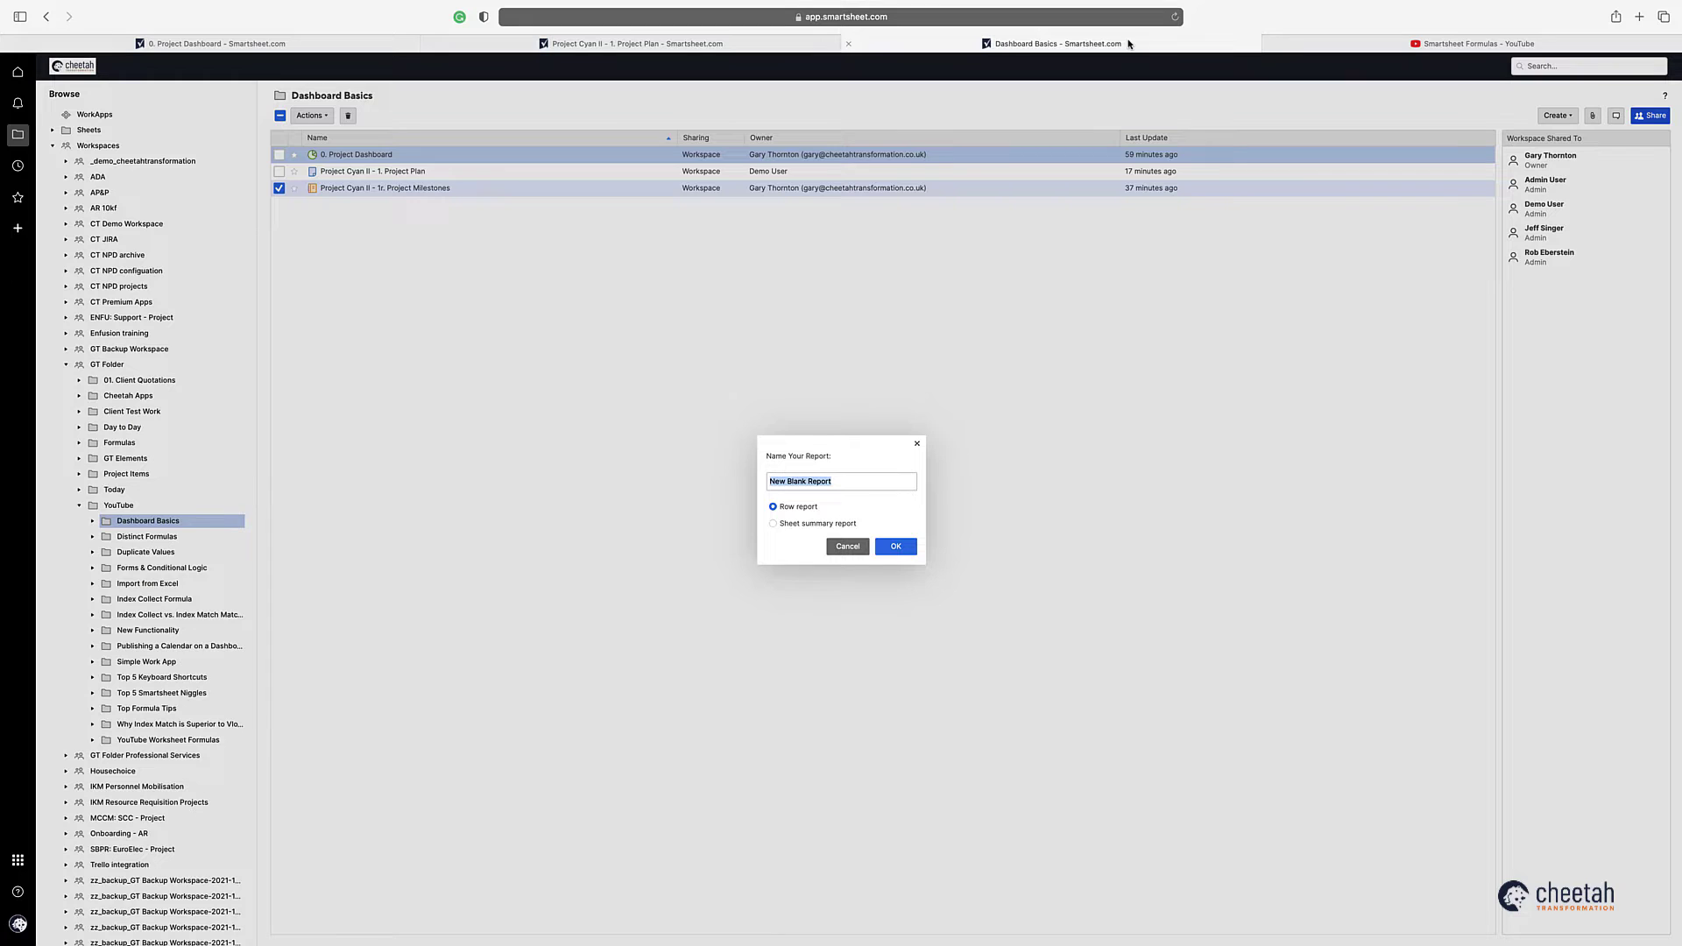
{"action": "left_click", "coordinate": [790, 522]}
{"action": "key", "text": "super+a"}
{"action": "type", "text": "Project Cyan II - 1r. Project Risks"}
{"action": "left_click", "coordinate": [894, 545]}
{"action": "left_click", "coordinate": [406, 206]}
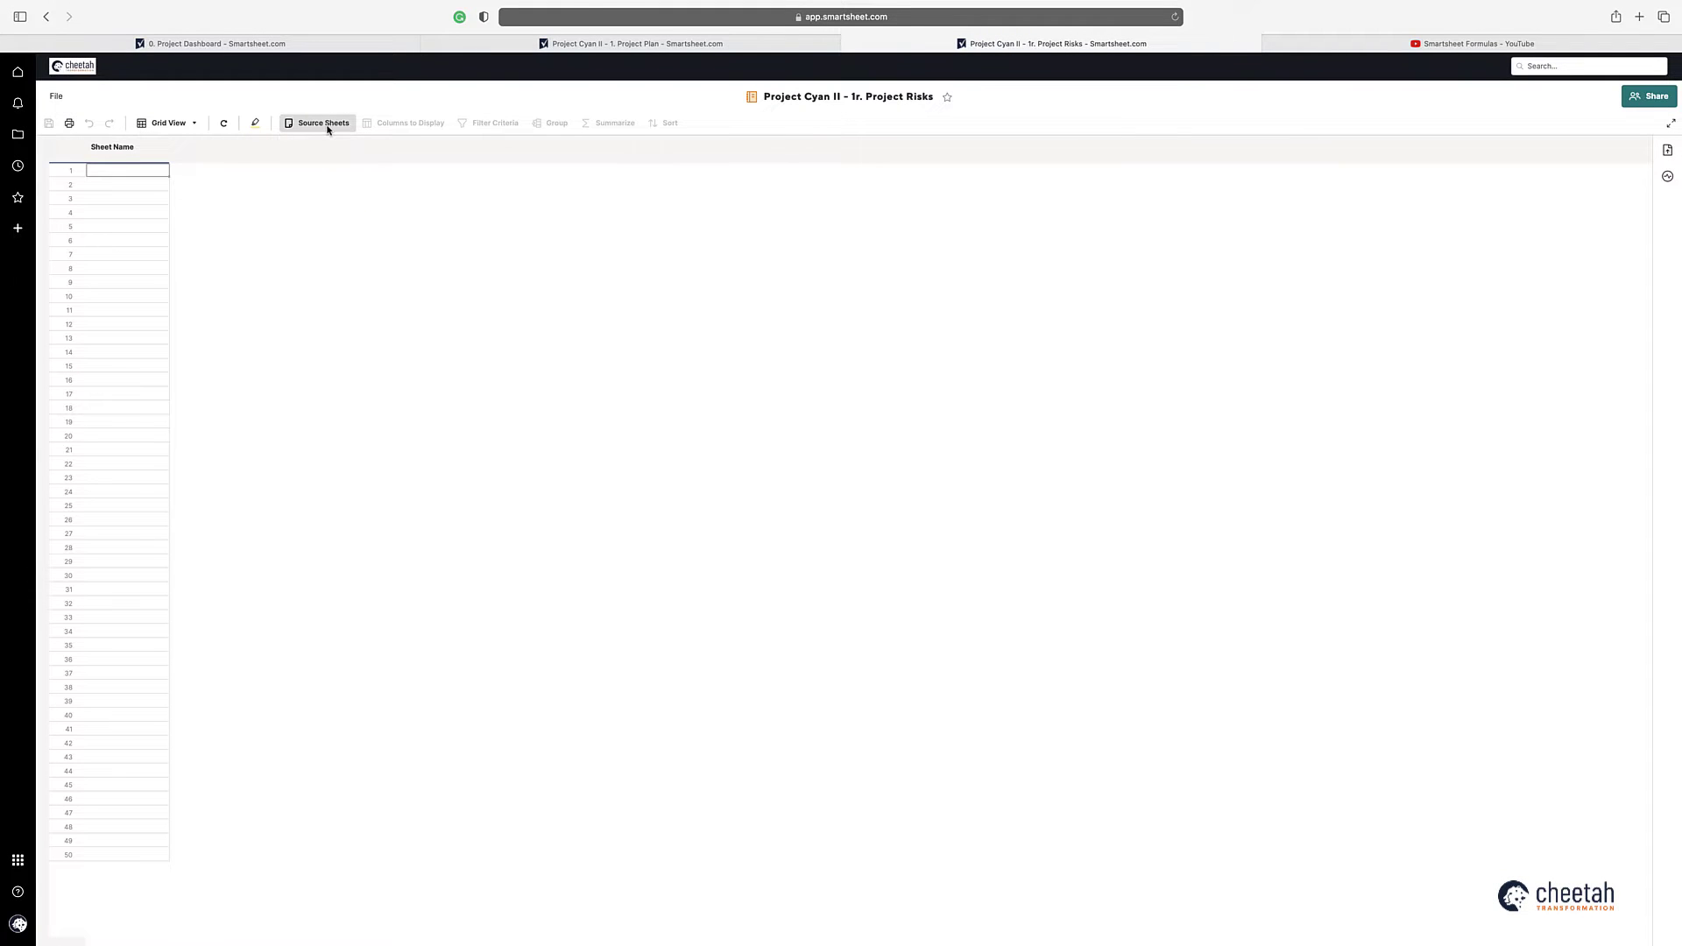
Step: Set the report's source to the "Project Cyan II - 1. Project Plan" sheet from GT Folder > YouTube > Dashboard Basics
{"action": "scroll", "coordinate": [329, 245], "scroll_direction": "down", "scroll_amount": 5}
{"action": "scroll", "coordinate": [334, 263], "scroll_direction": "up", "scroll_amount": 1}
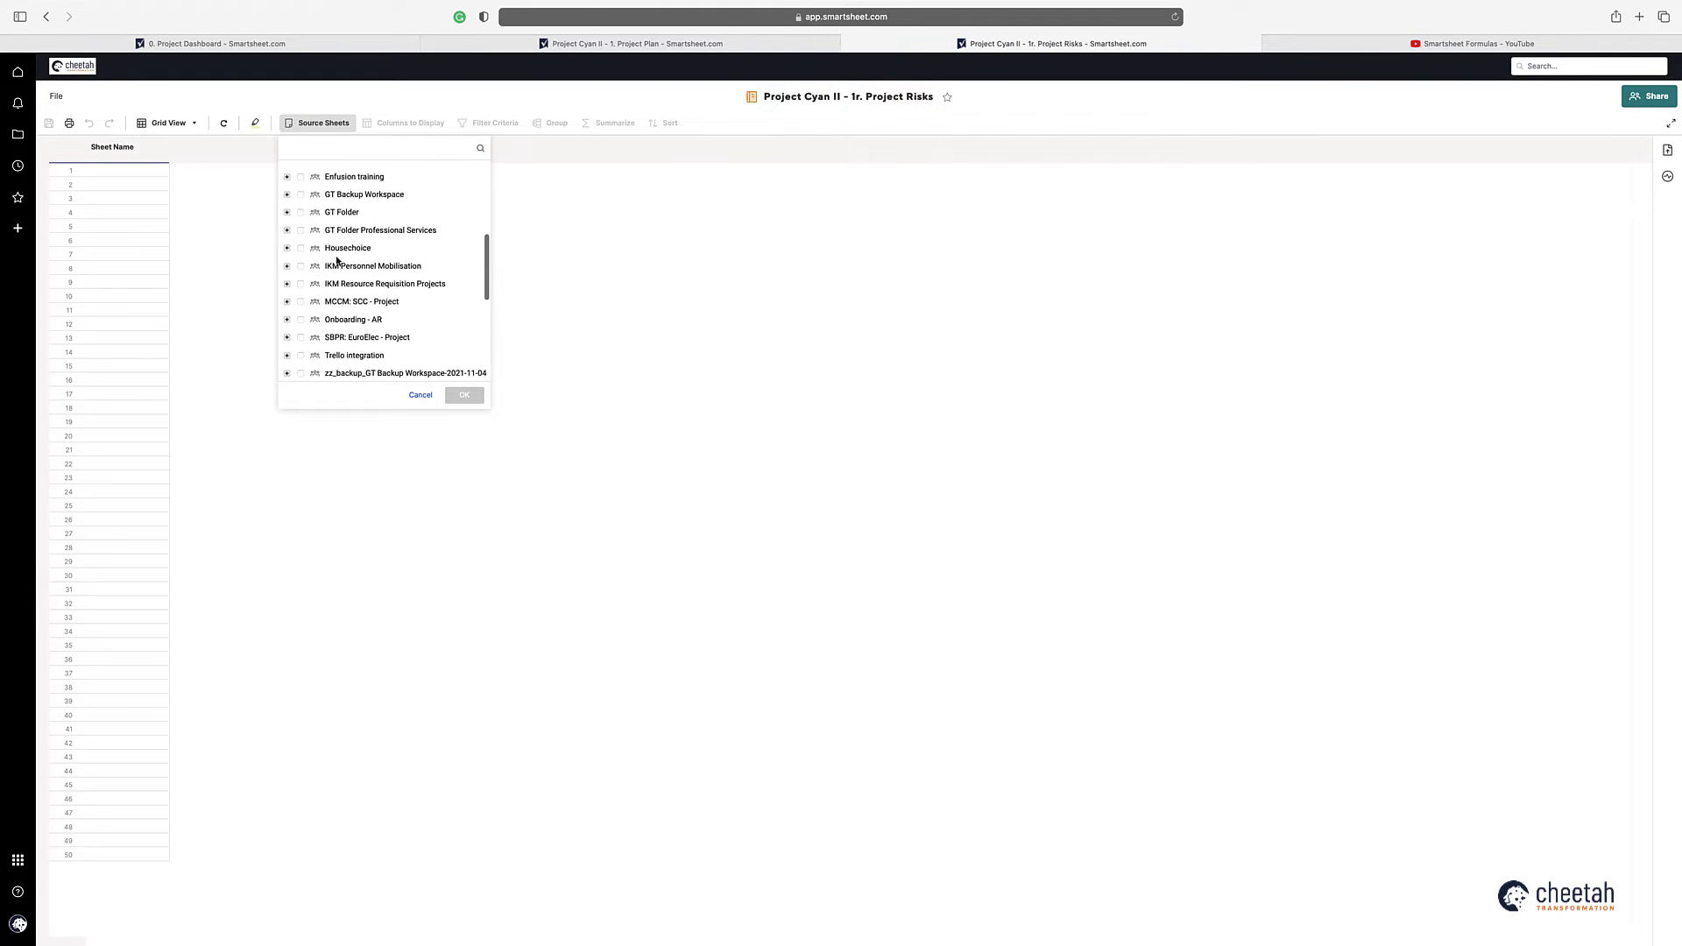
{"action": "left_click", "coordinate": [286, 212]}
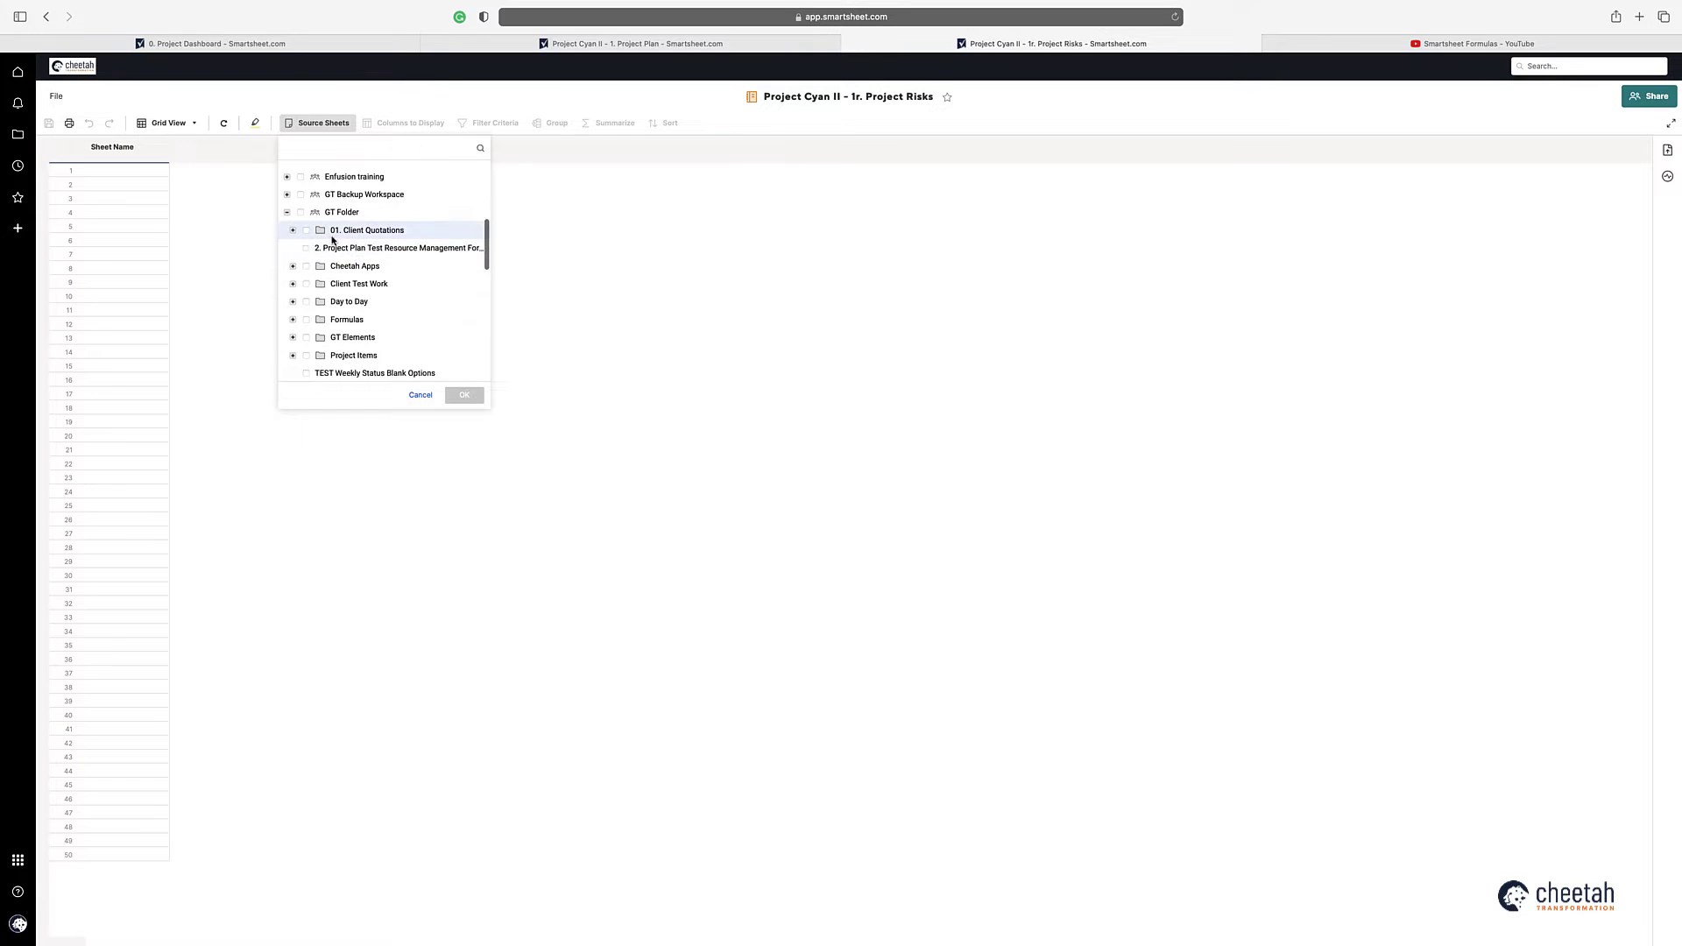
{"action": "scroll", "coordinate": [341, 254], "scroll_direction": "down", "scroll_amount": 5}
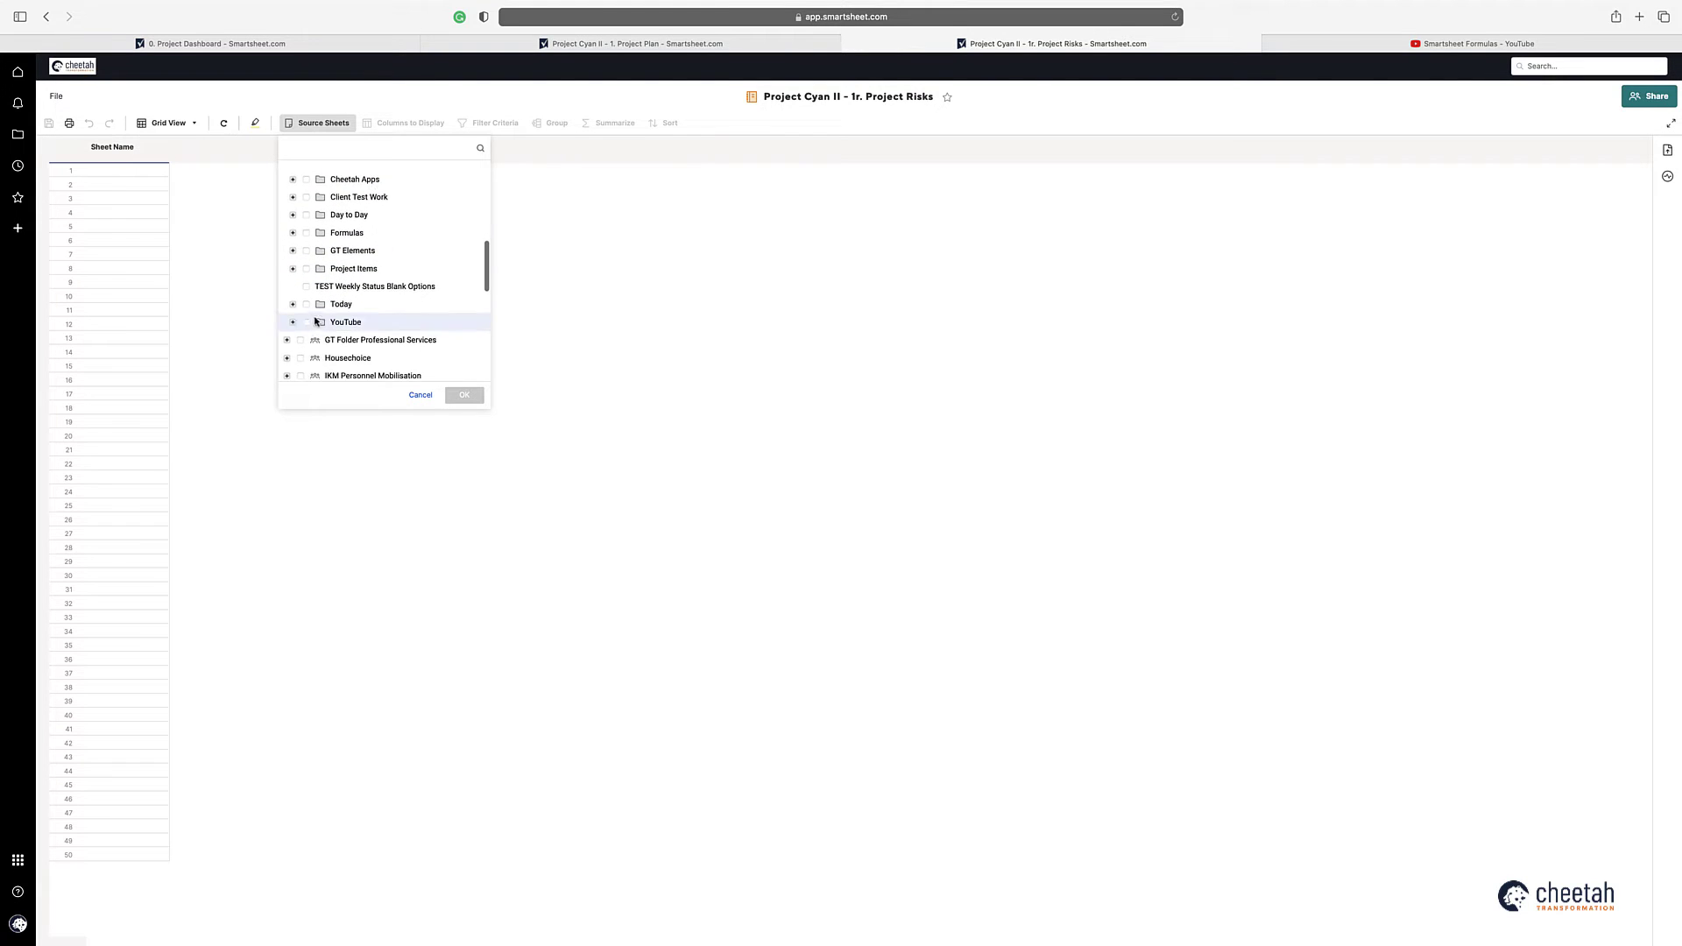
{"action": "left_click", "coordinate": [292, 323]}
{"action": "scroll", "coordinate": [315, 307], "scroll_direction": "down", "scroll_amount": 1}
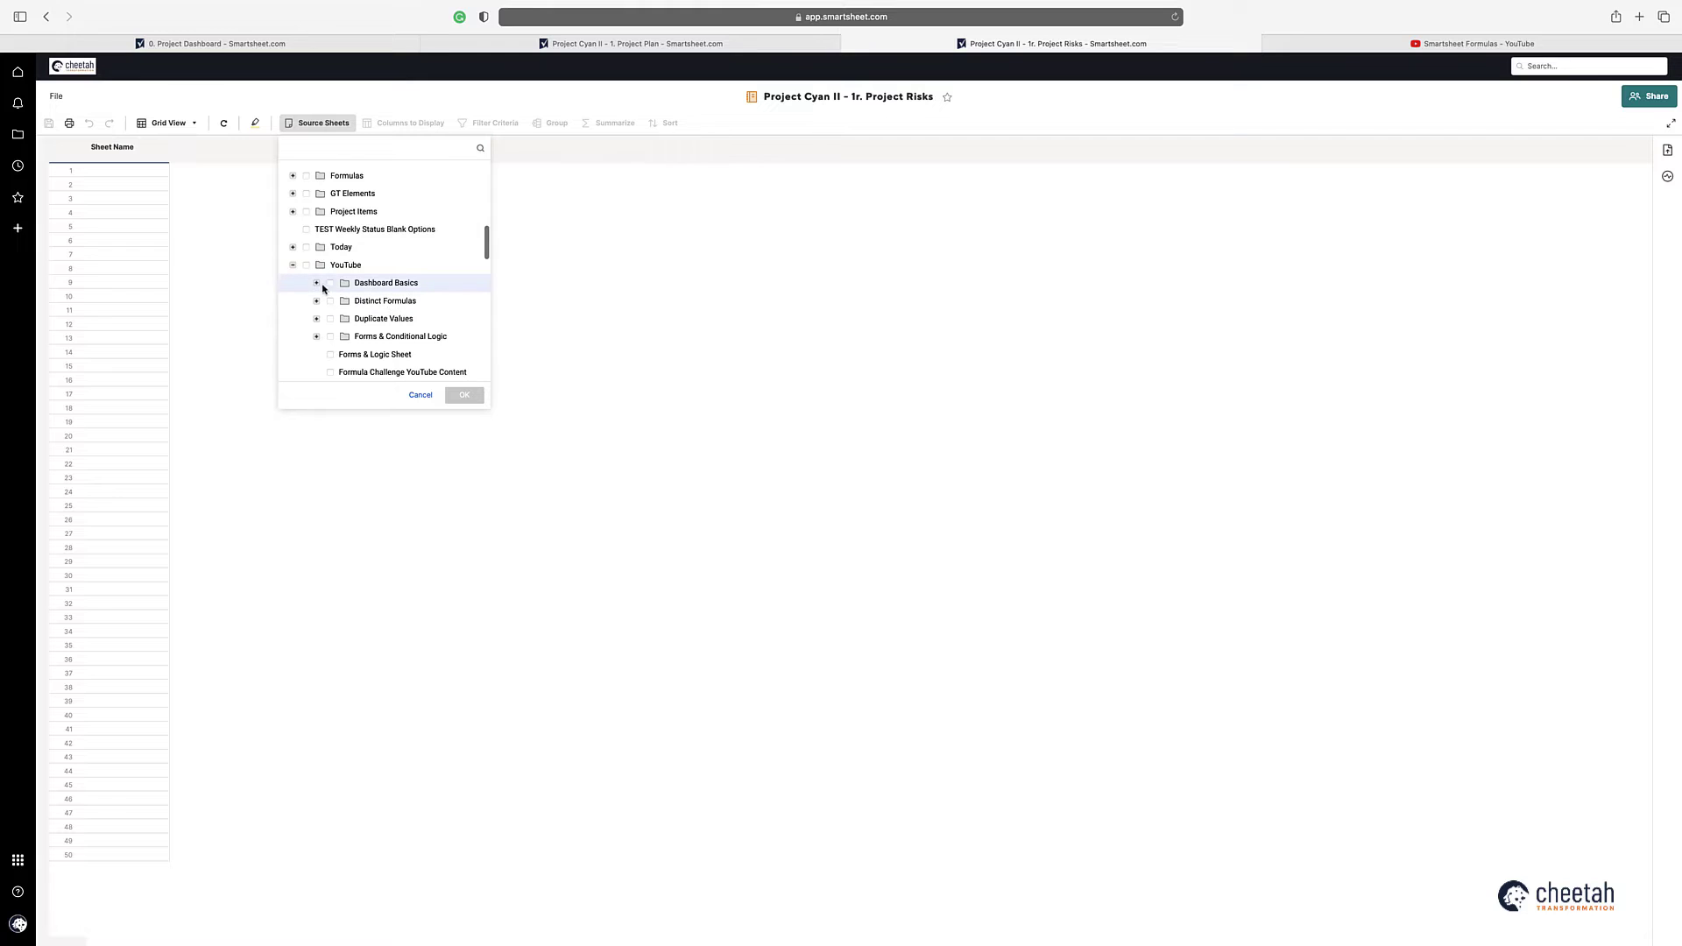
{"action": "left_click", "coordinate": [317, 284]}
{"action": "left_click", "coordinate": [416, 301]}
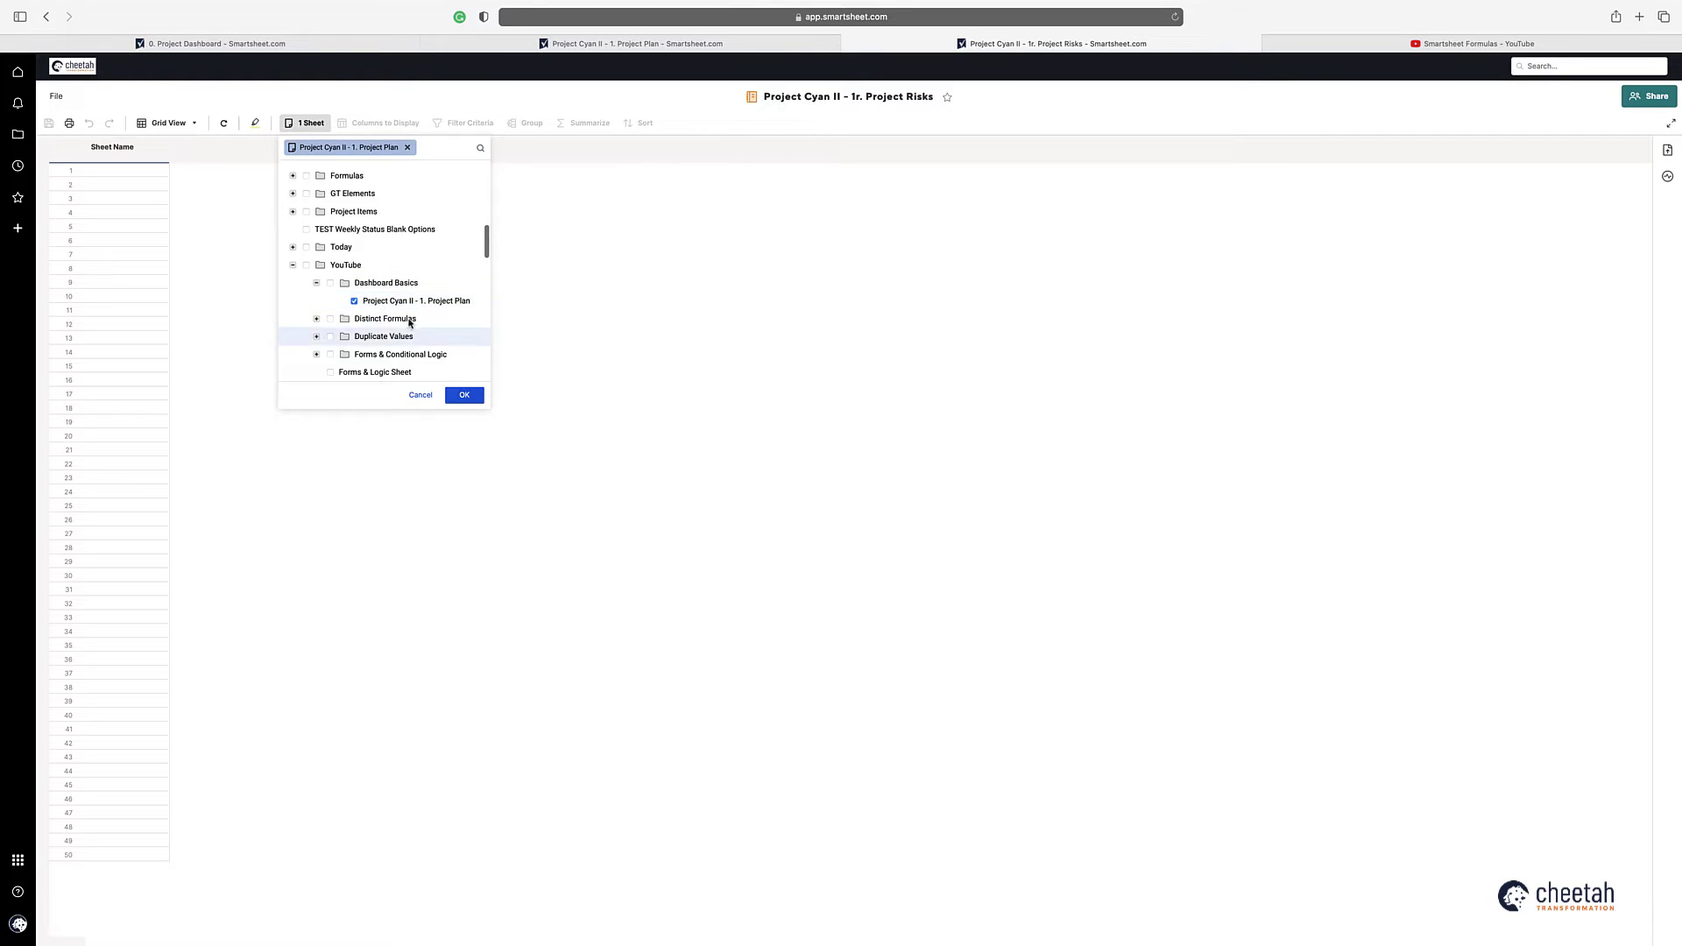
{"action": "left_click", "coordinate": [464, 395]}
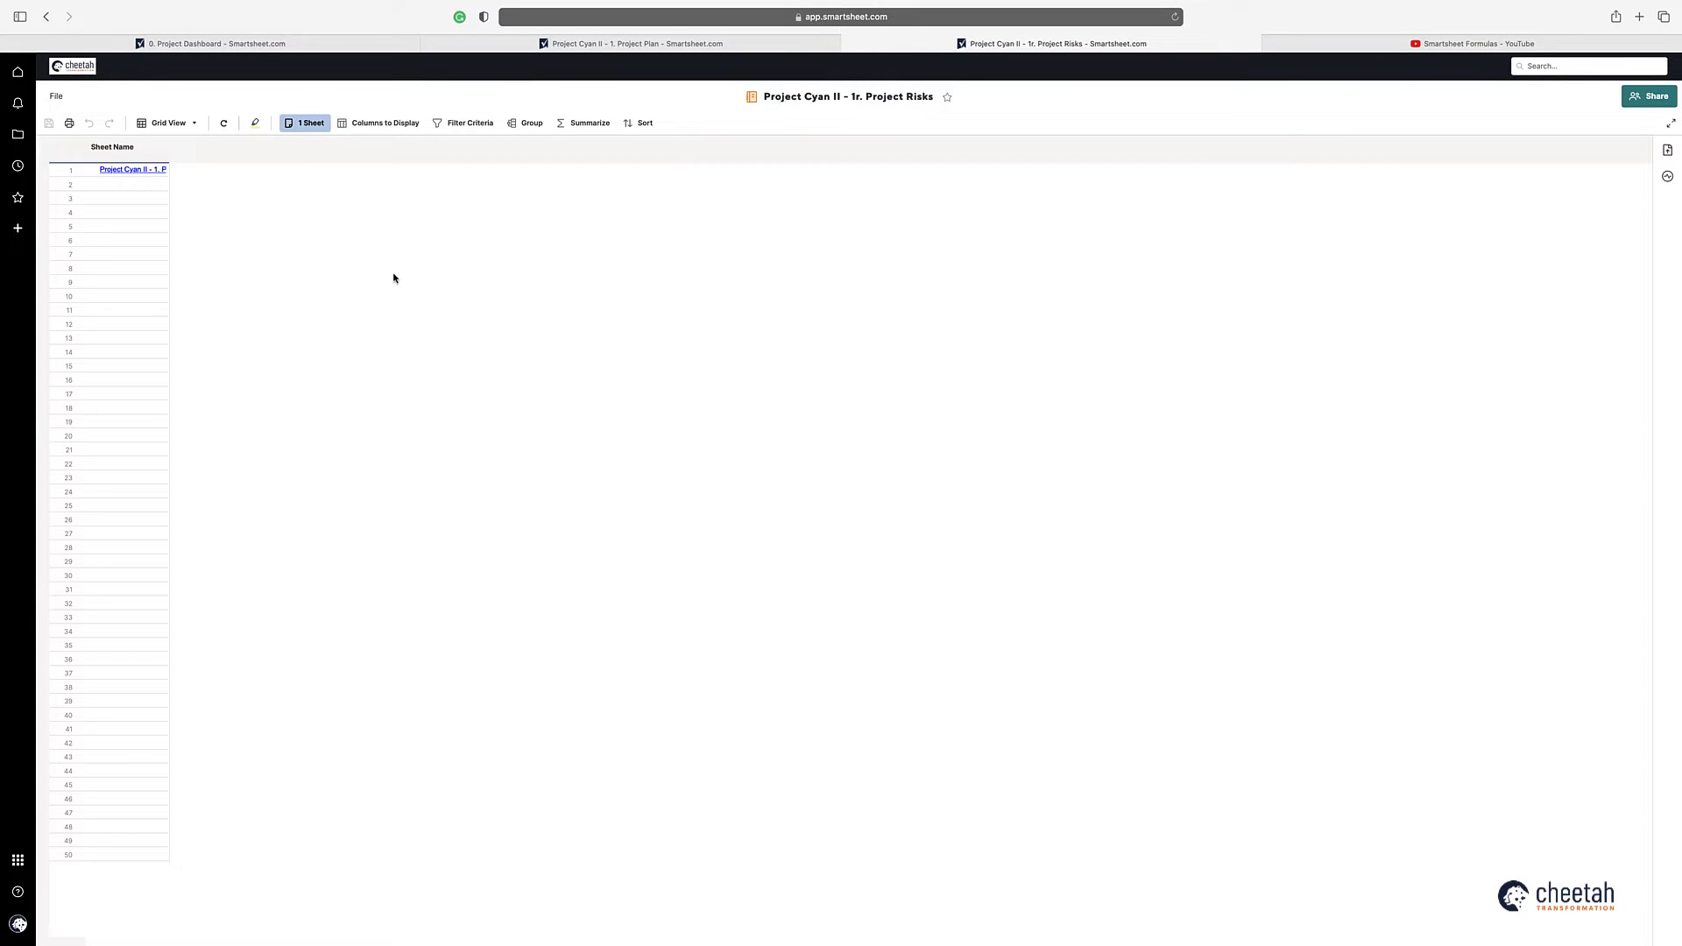
Step: Display the High, Medium, Low and On Track summary fields as the report's columns
{"action": "left_click", "coordinate": [383, 124]}
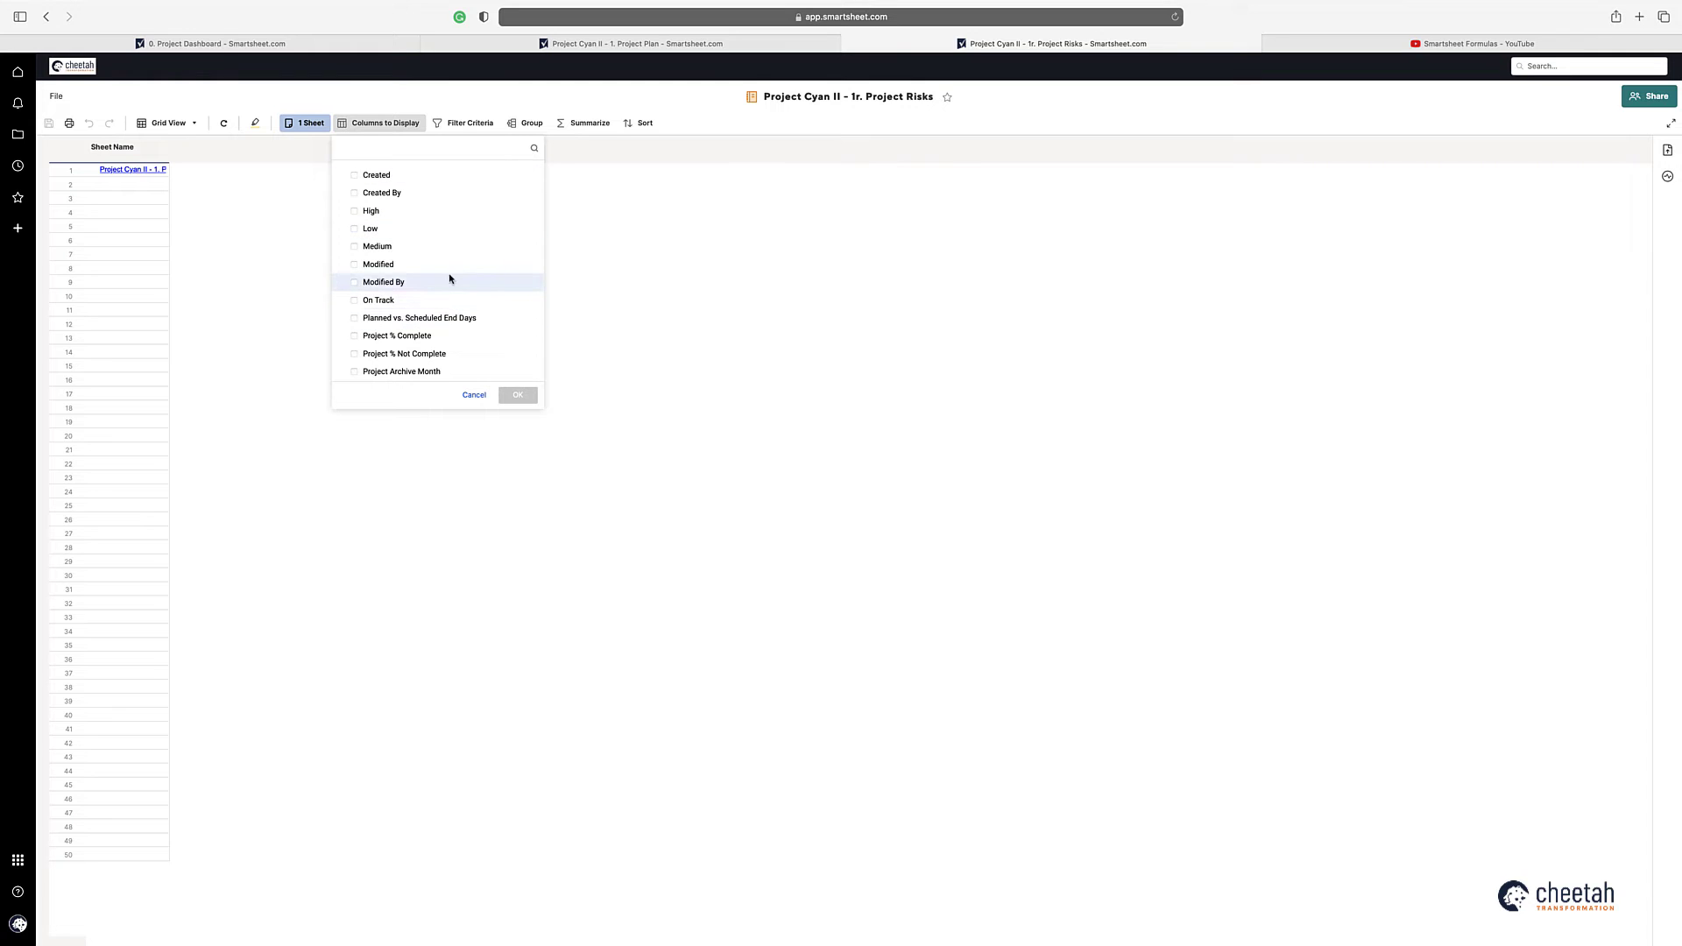
{"action": "left_click", "coordinate": [356, 213]}
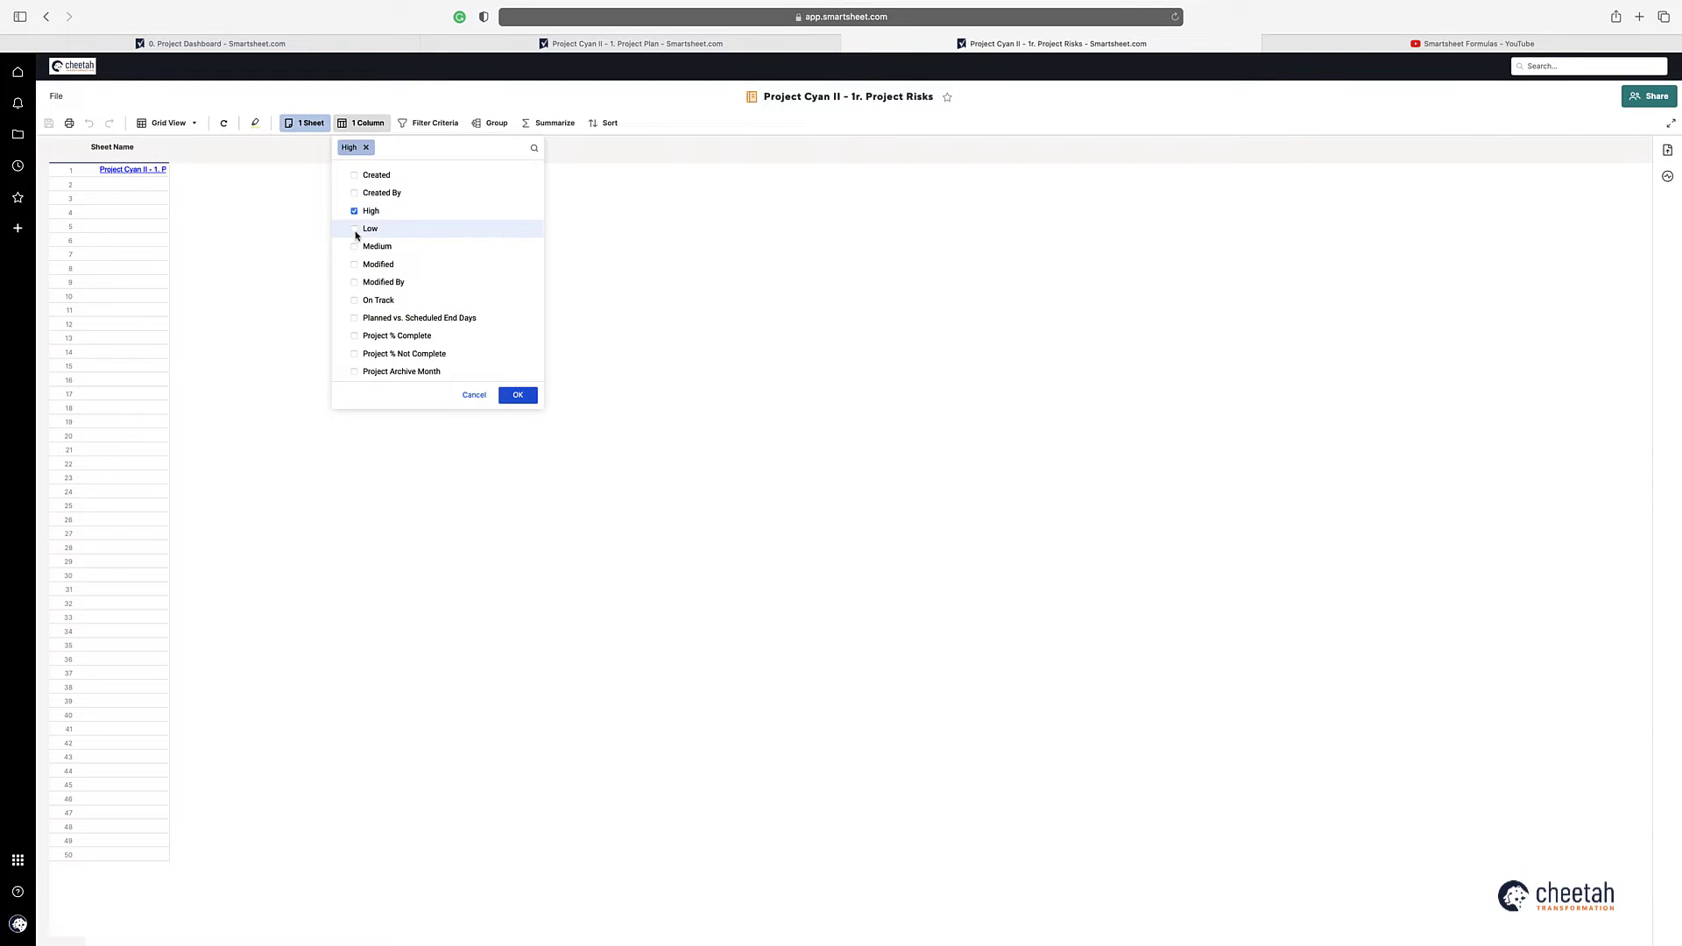
{"action": "left_click", "coordinate": [355, 248]}
{"action": "left_click", "coordinate": [355, 231]}
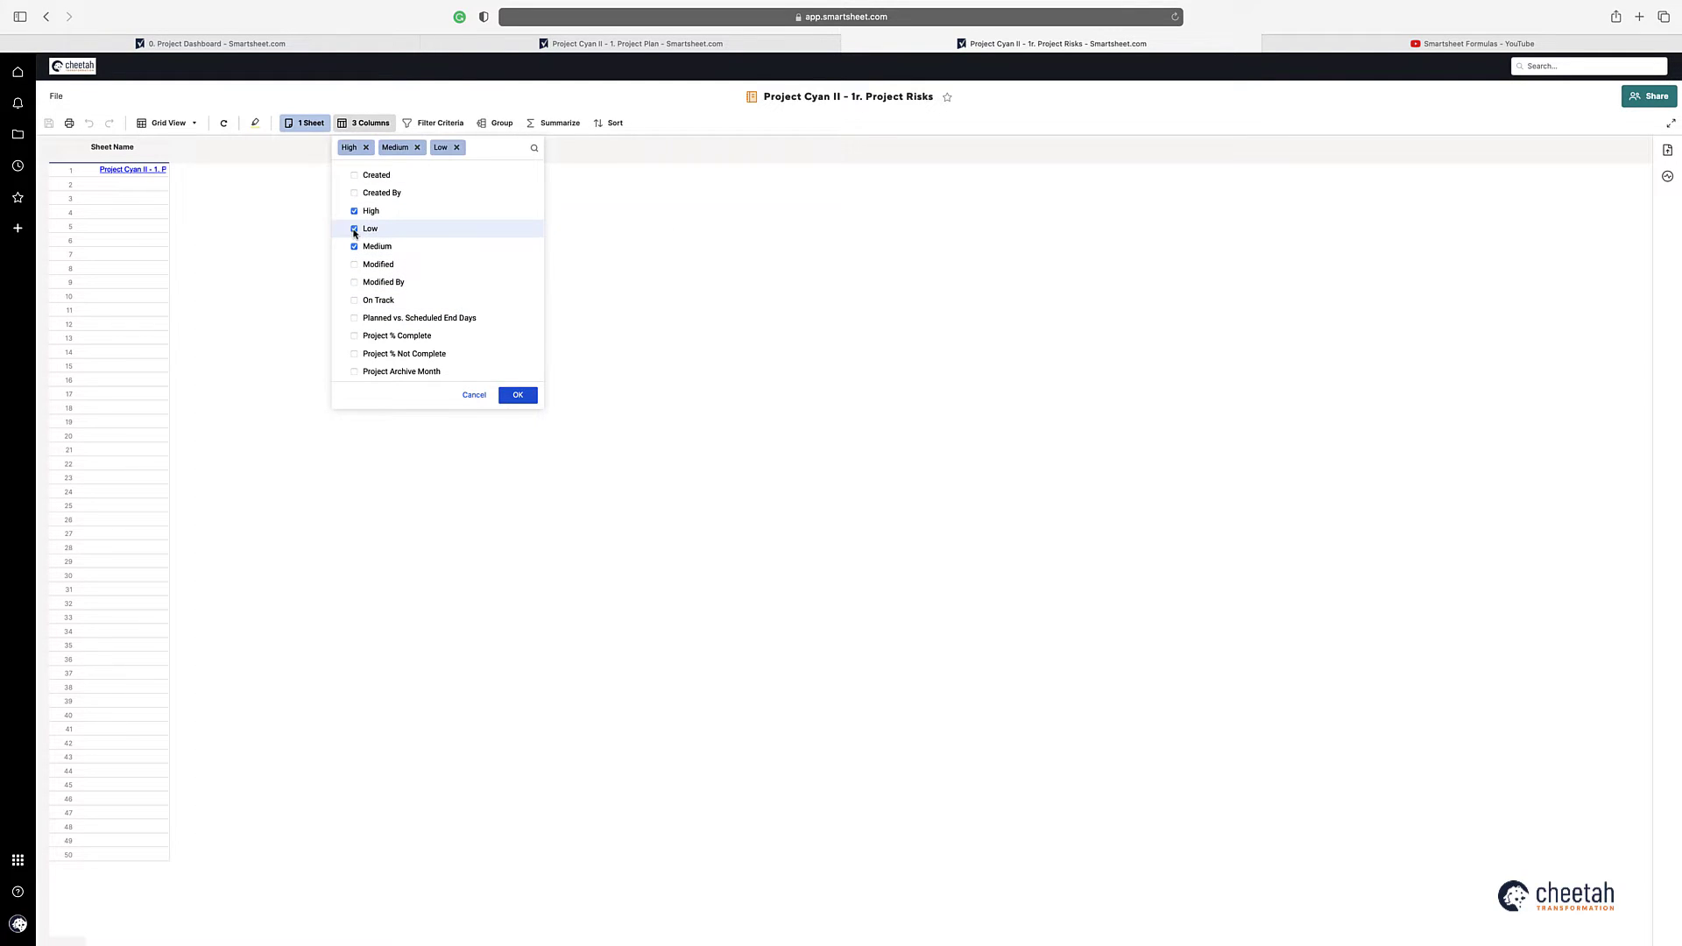
{"action": "left_click", "coordinate": [355, 301]}
{"action": "left_click", "coordinate": [524, 399]}
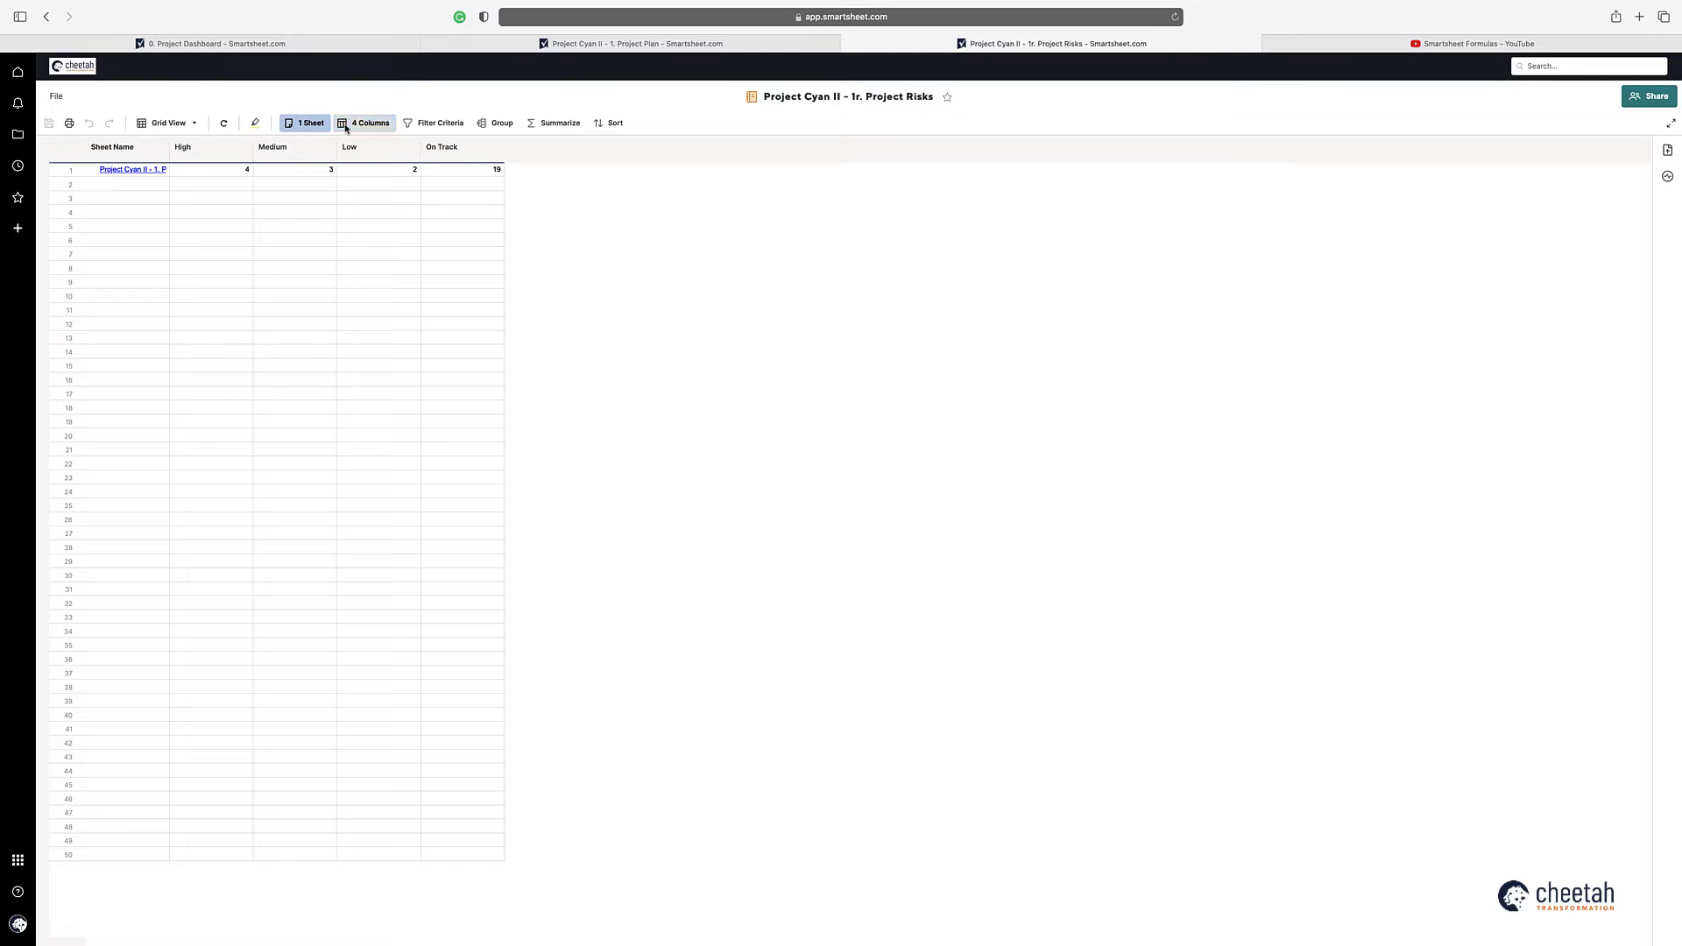
Step: Return to the Project Dashboard, leave edit mode, reload the page and reopen the dashboard for editing
{"action": "left_click", "coordinate": [364, 45]}
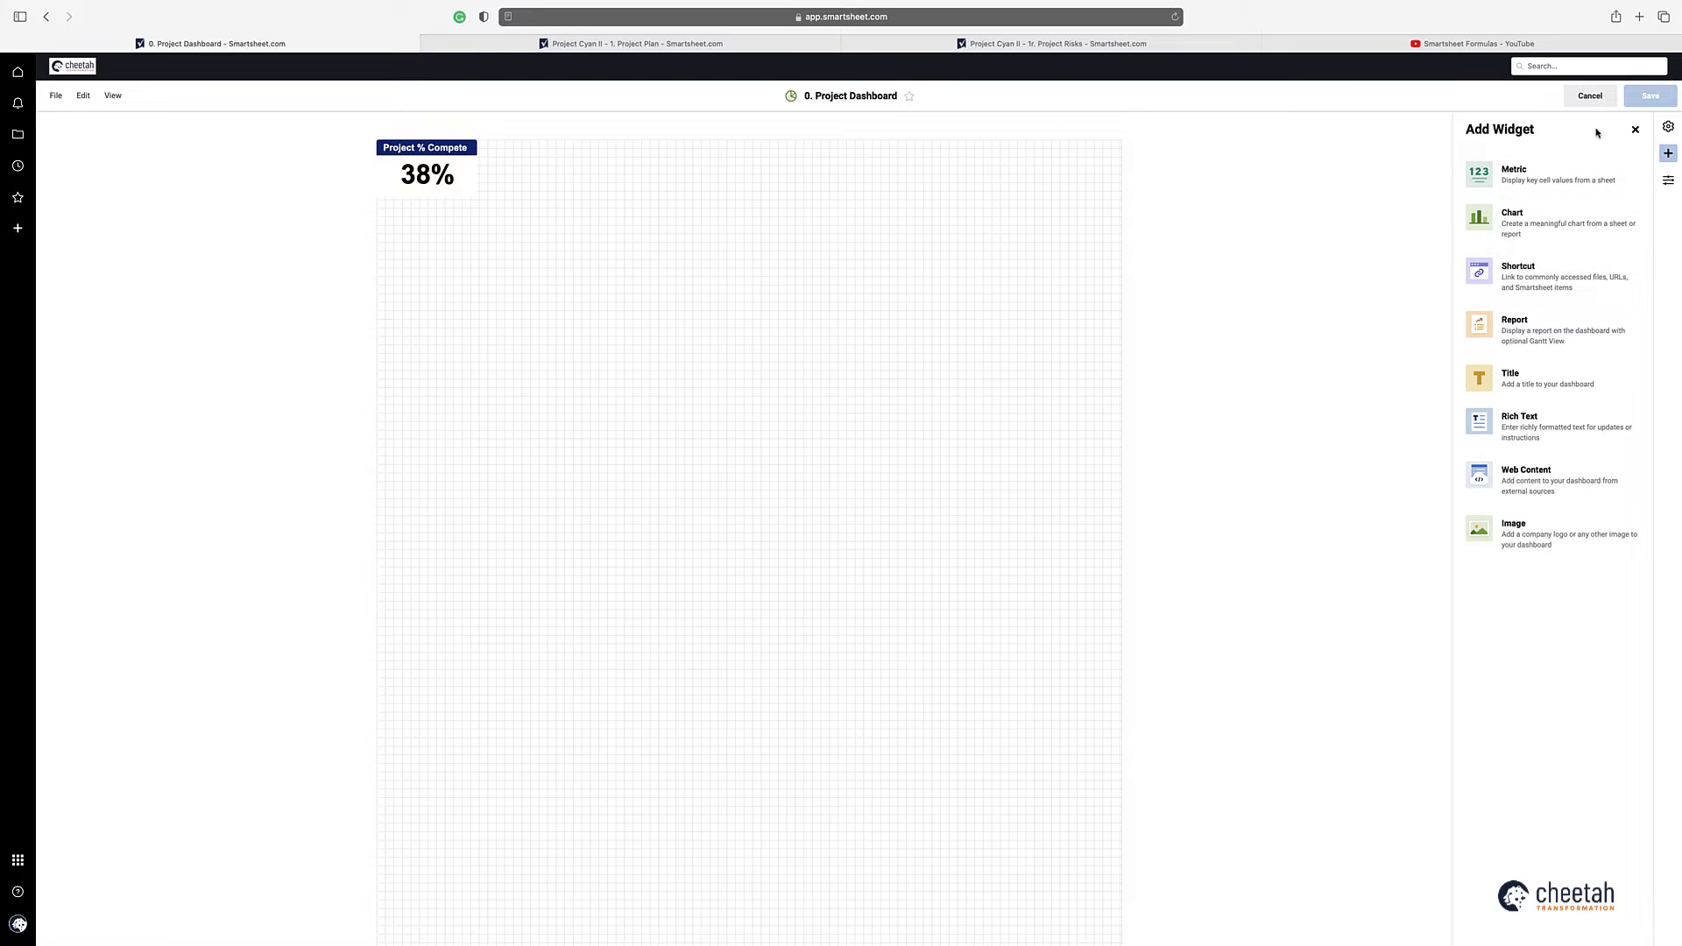
{"action": "left_click", "coordinate": [1589, 97]}
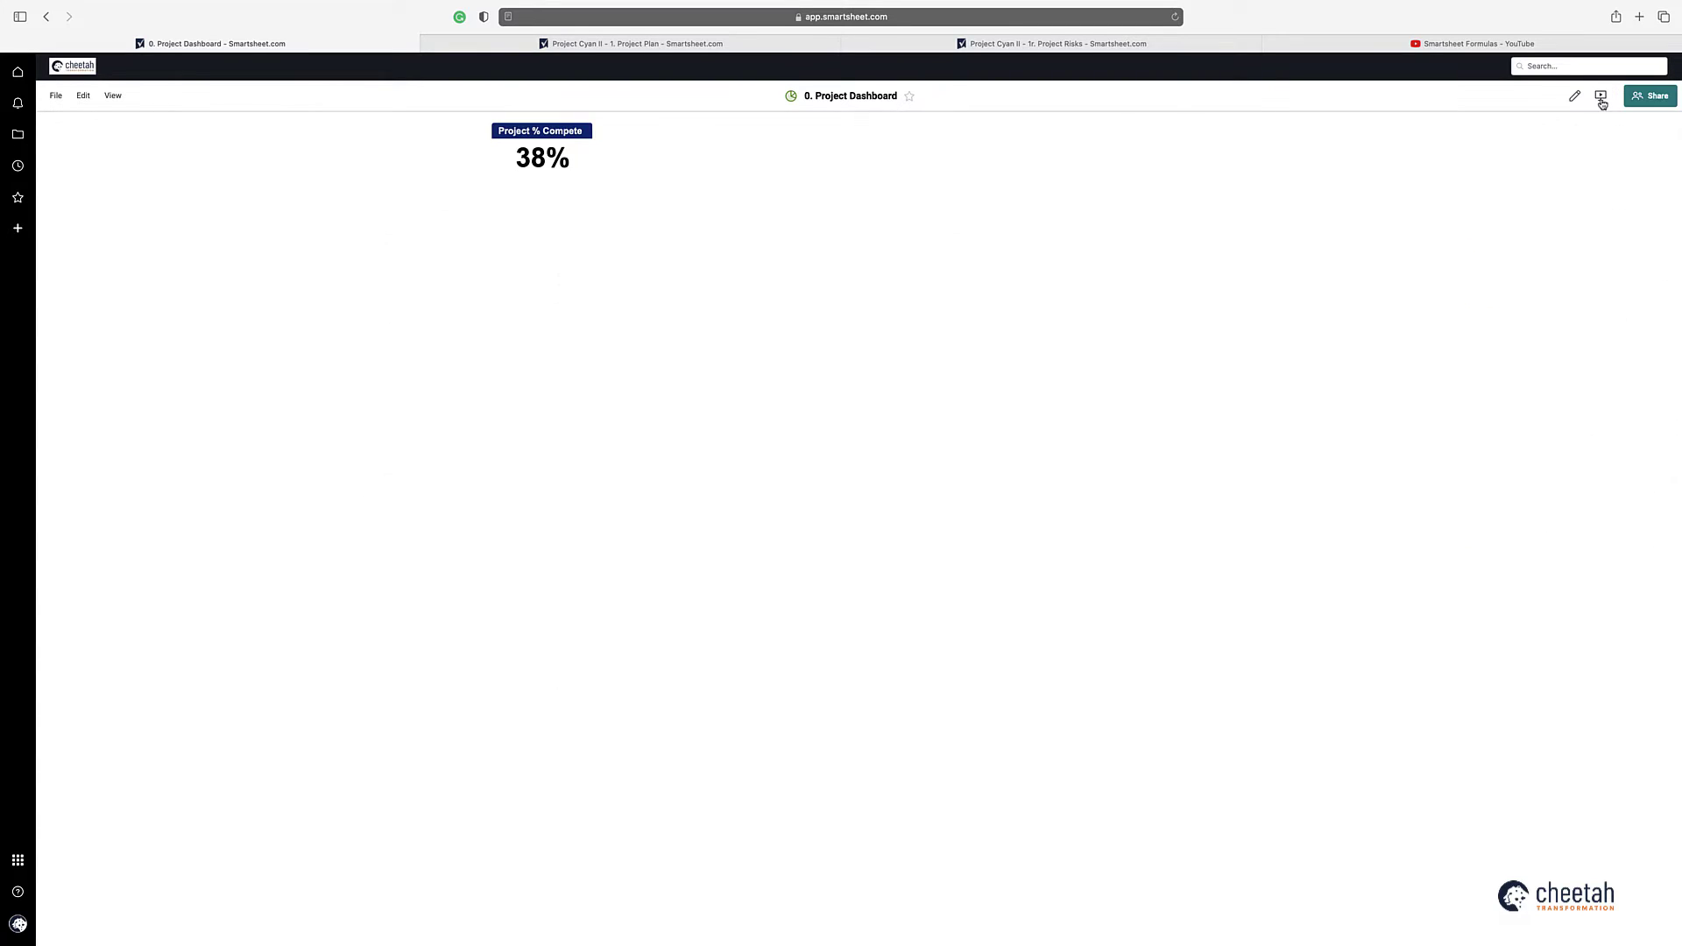
{"action": "left_click", "coordinate": [1174, 17]}
{"action": "left_click", "coordinate": [1574, 96]}
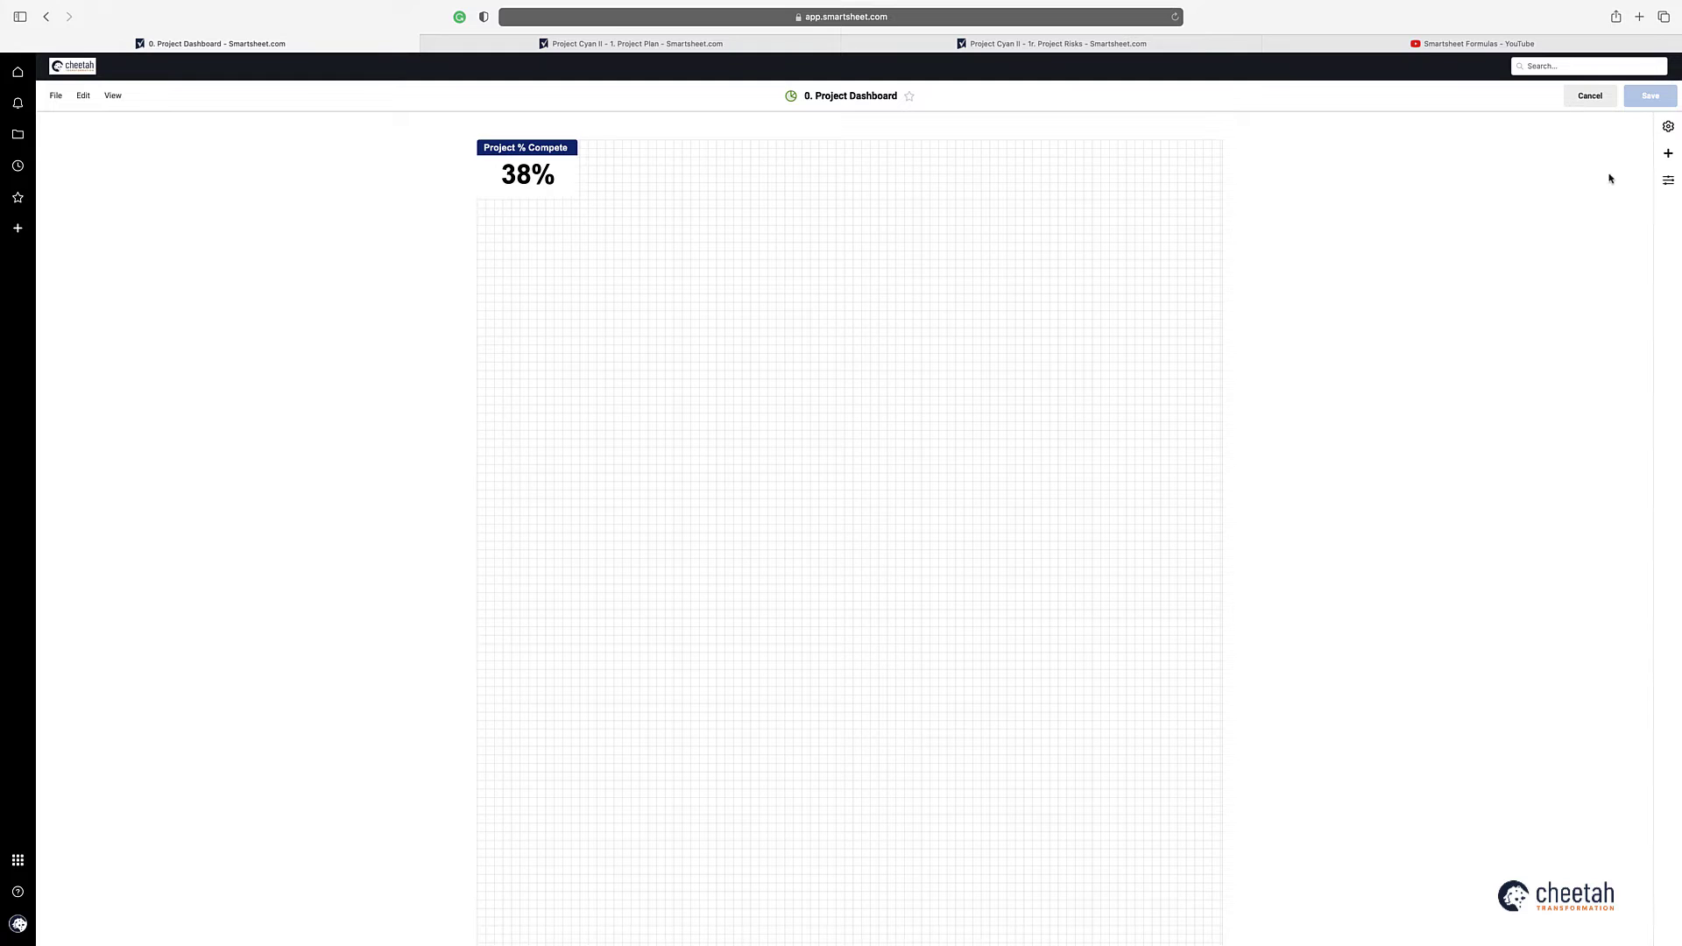
Step: Add a chart widget using the "Project Cyan II - 1r. Project Risks" report from YouTube > Dashboard Basics as its data source
{"action": "left_click", "coordinate": [1666, 154]}
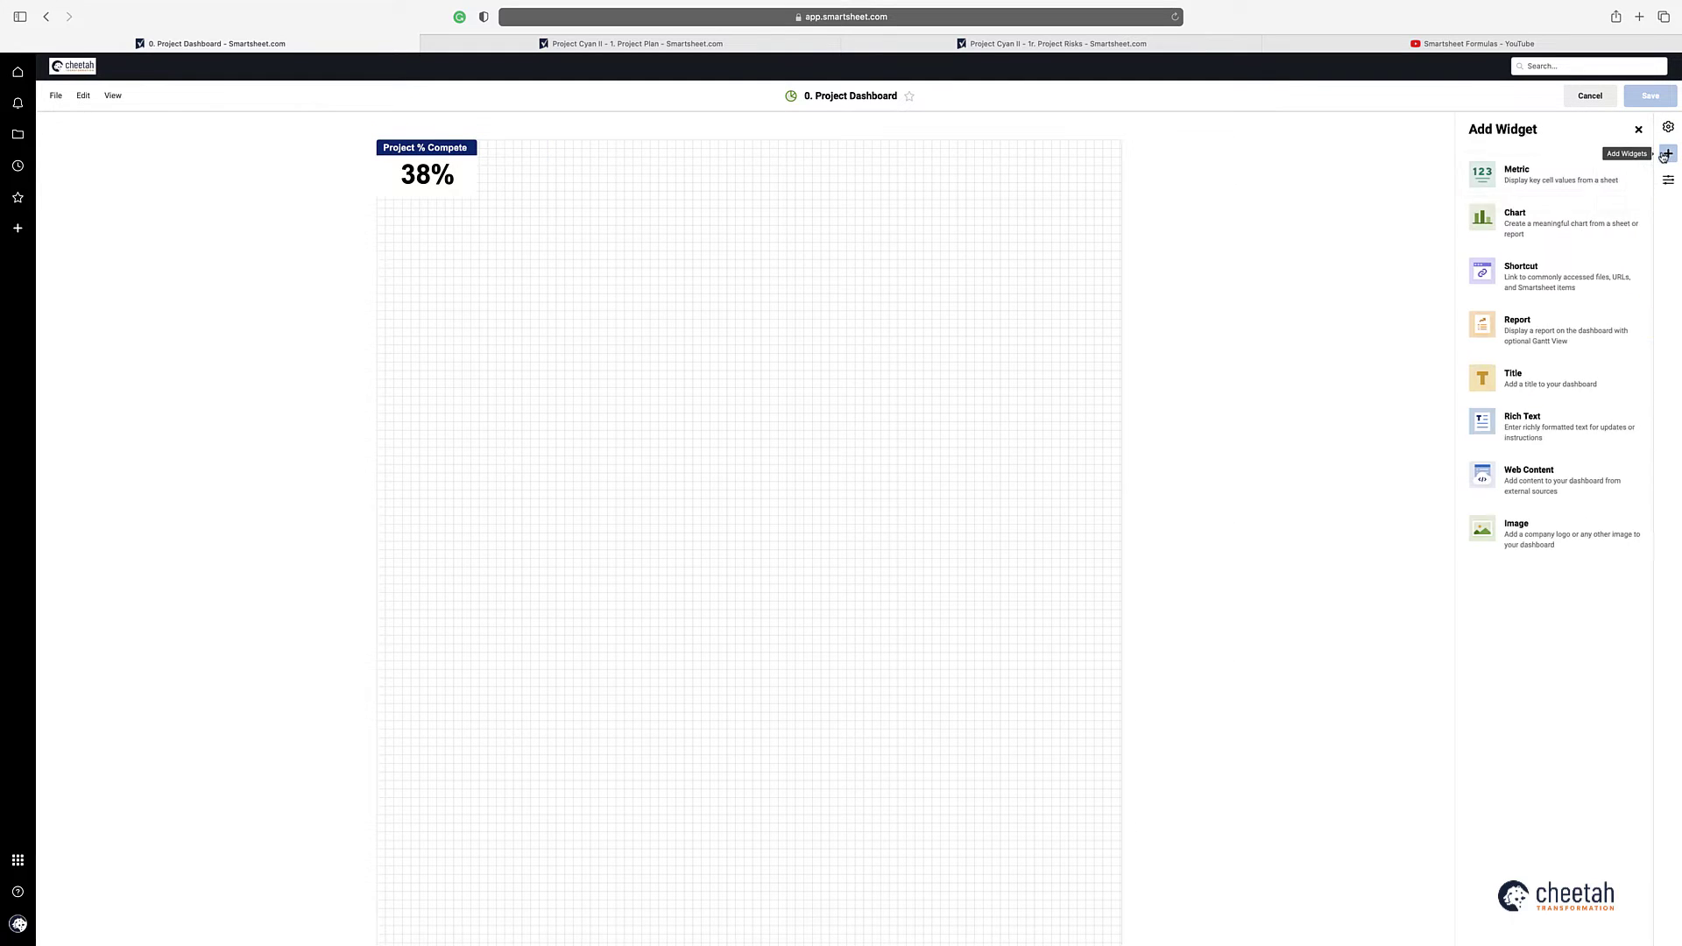
{"action": "left_click", "coordinate": [1521, 215]}
{"action": "left_click", "coordinate": [1491, 207]}
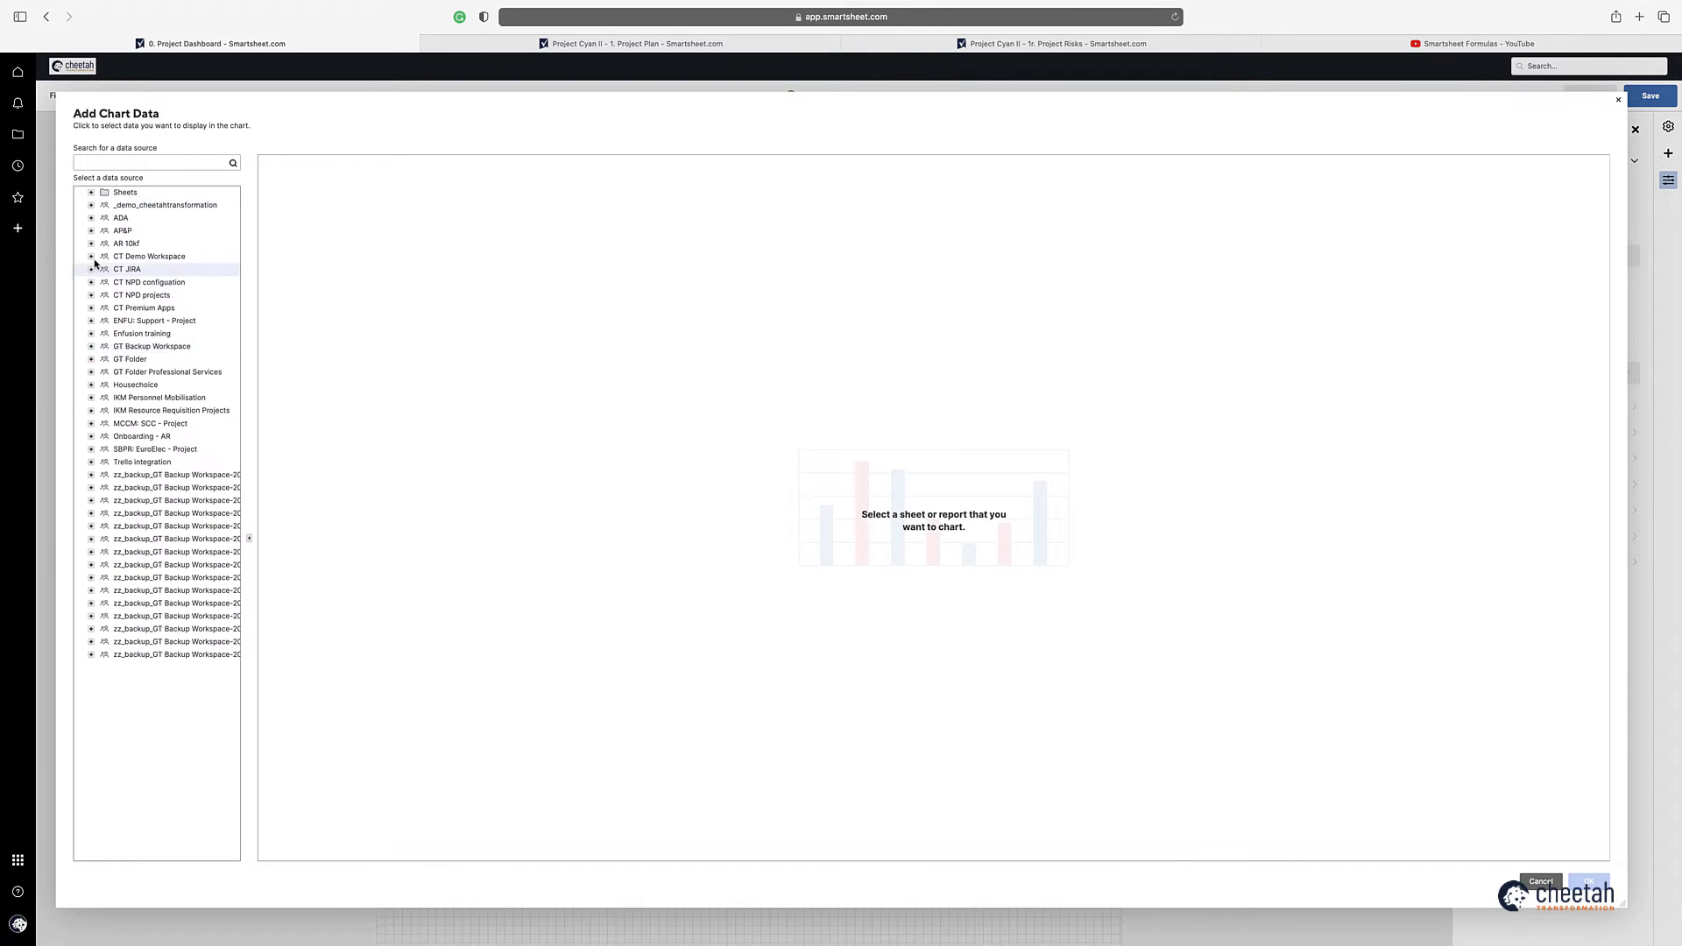
{"action": "left_click", "coordinate": [91, 359]}
{"action": "scroll", "coordinate": [116, 443], "scroll_direction": "down", "scroll_amount": 1}
{"action": "scroll", "coordinate": [115, 394], "scroll_direction": "down", "scroll_amount": 10}
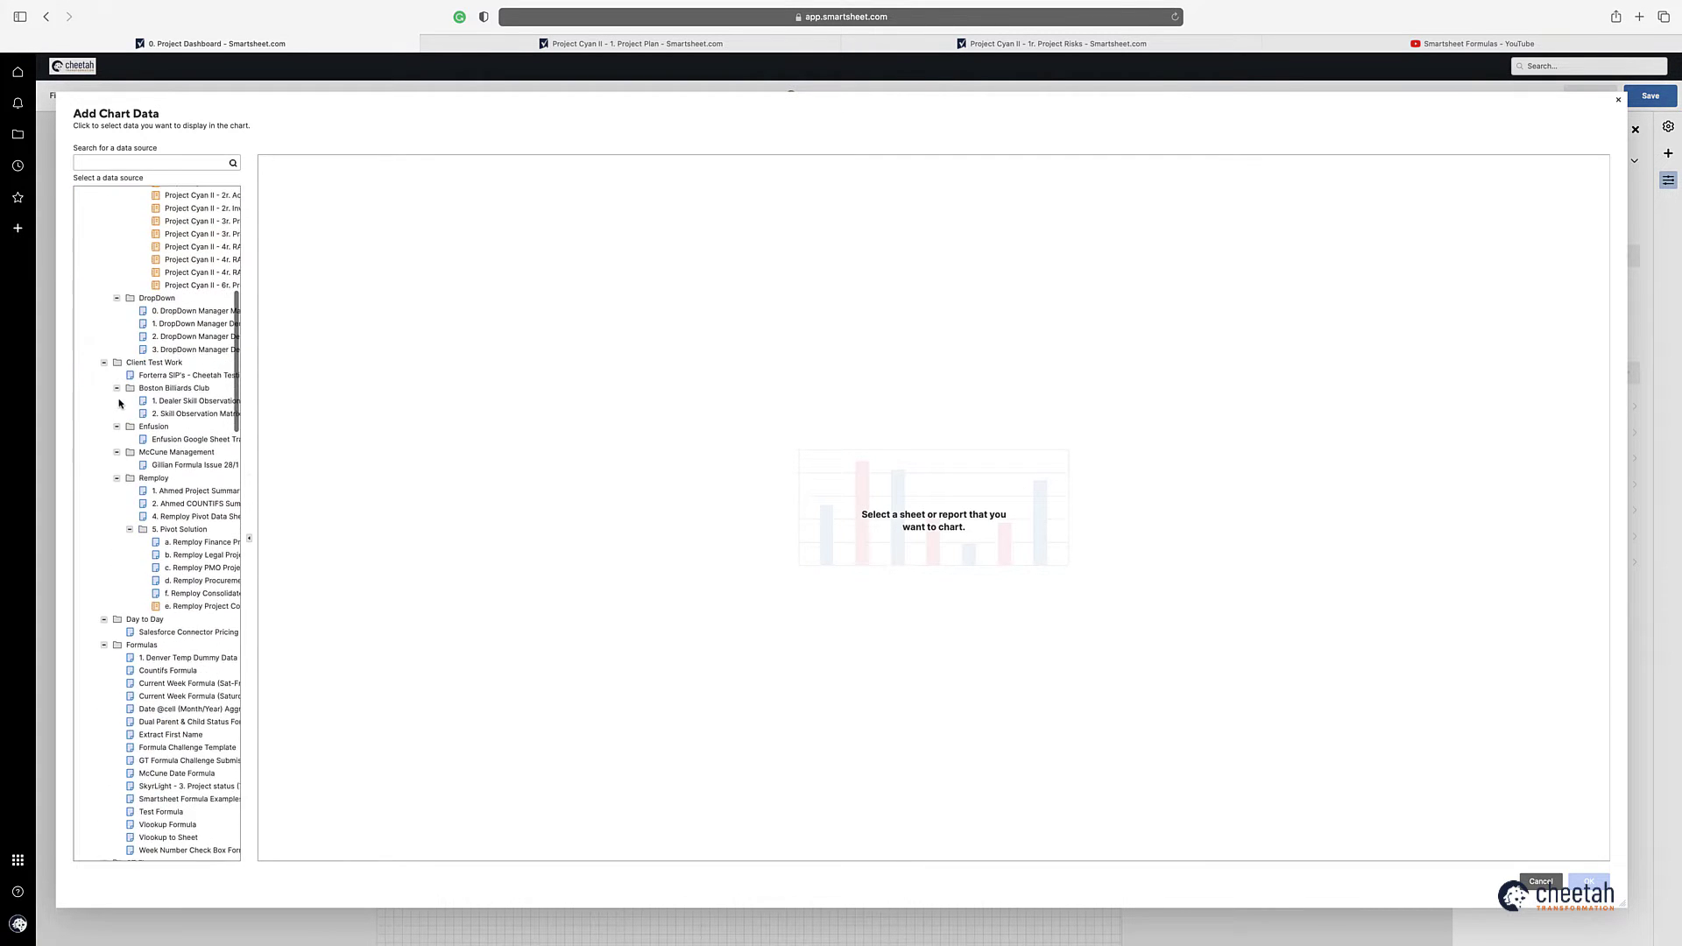
{"action": "scroll", "coordinate": [142, 503], "scroll_direction": "down", "scroll_amount": 3}
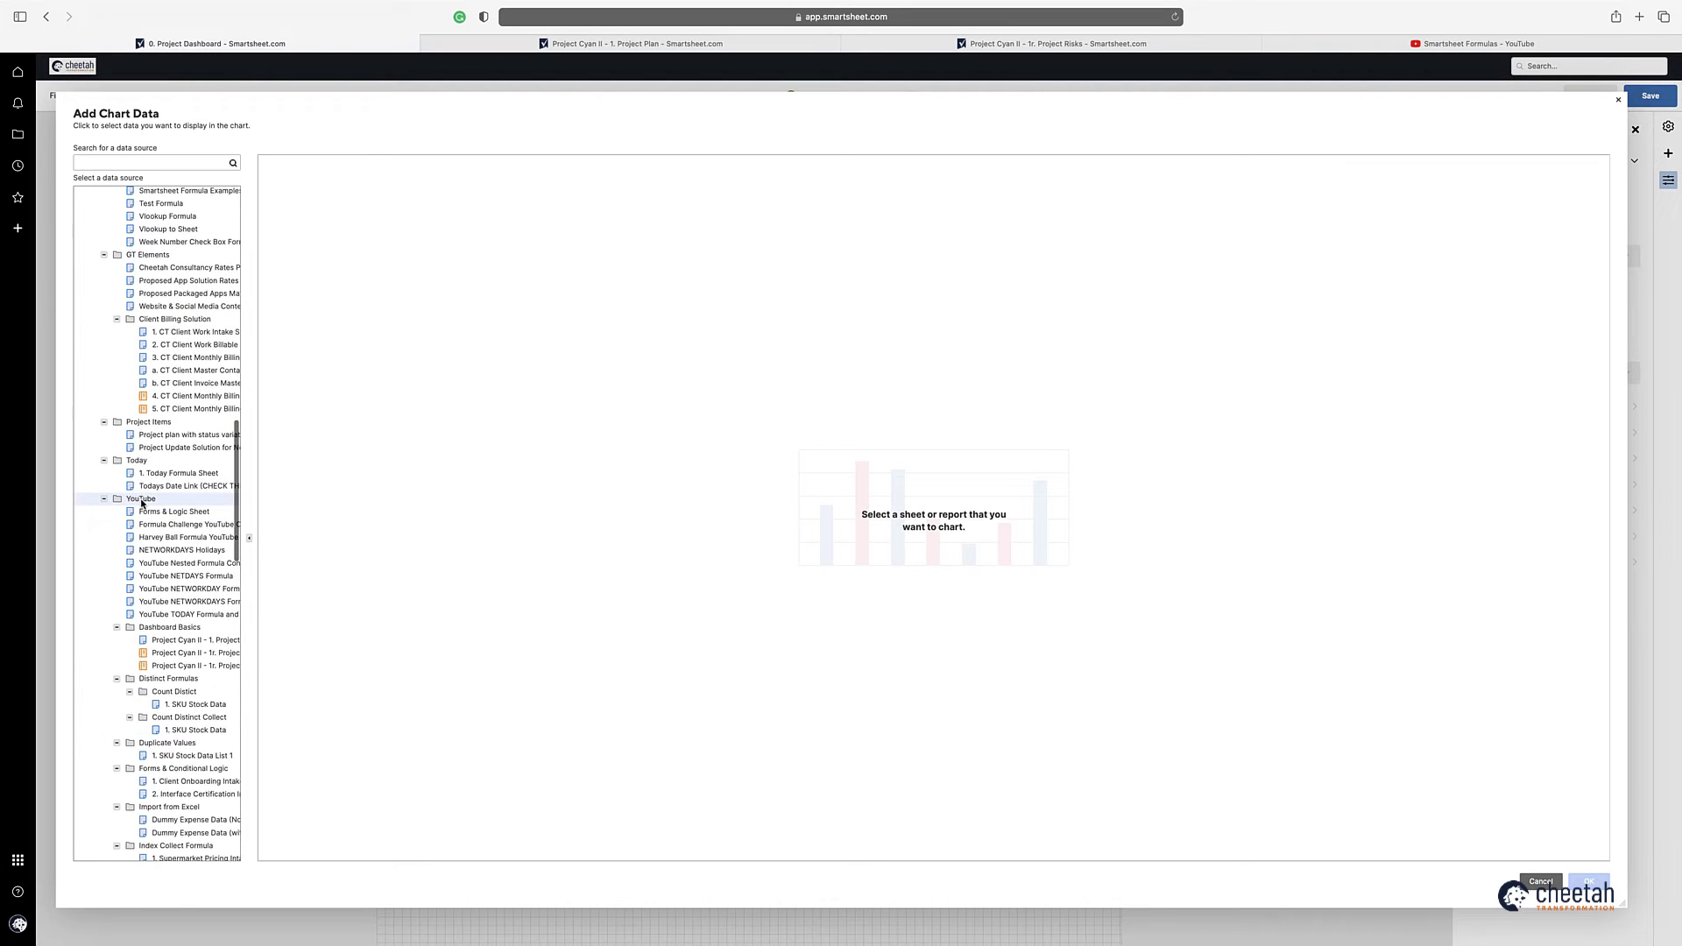
{"action": "scroll", "coordinate": [190, 587], "scroll_direction": "down", "scroll_amount": 1}
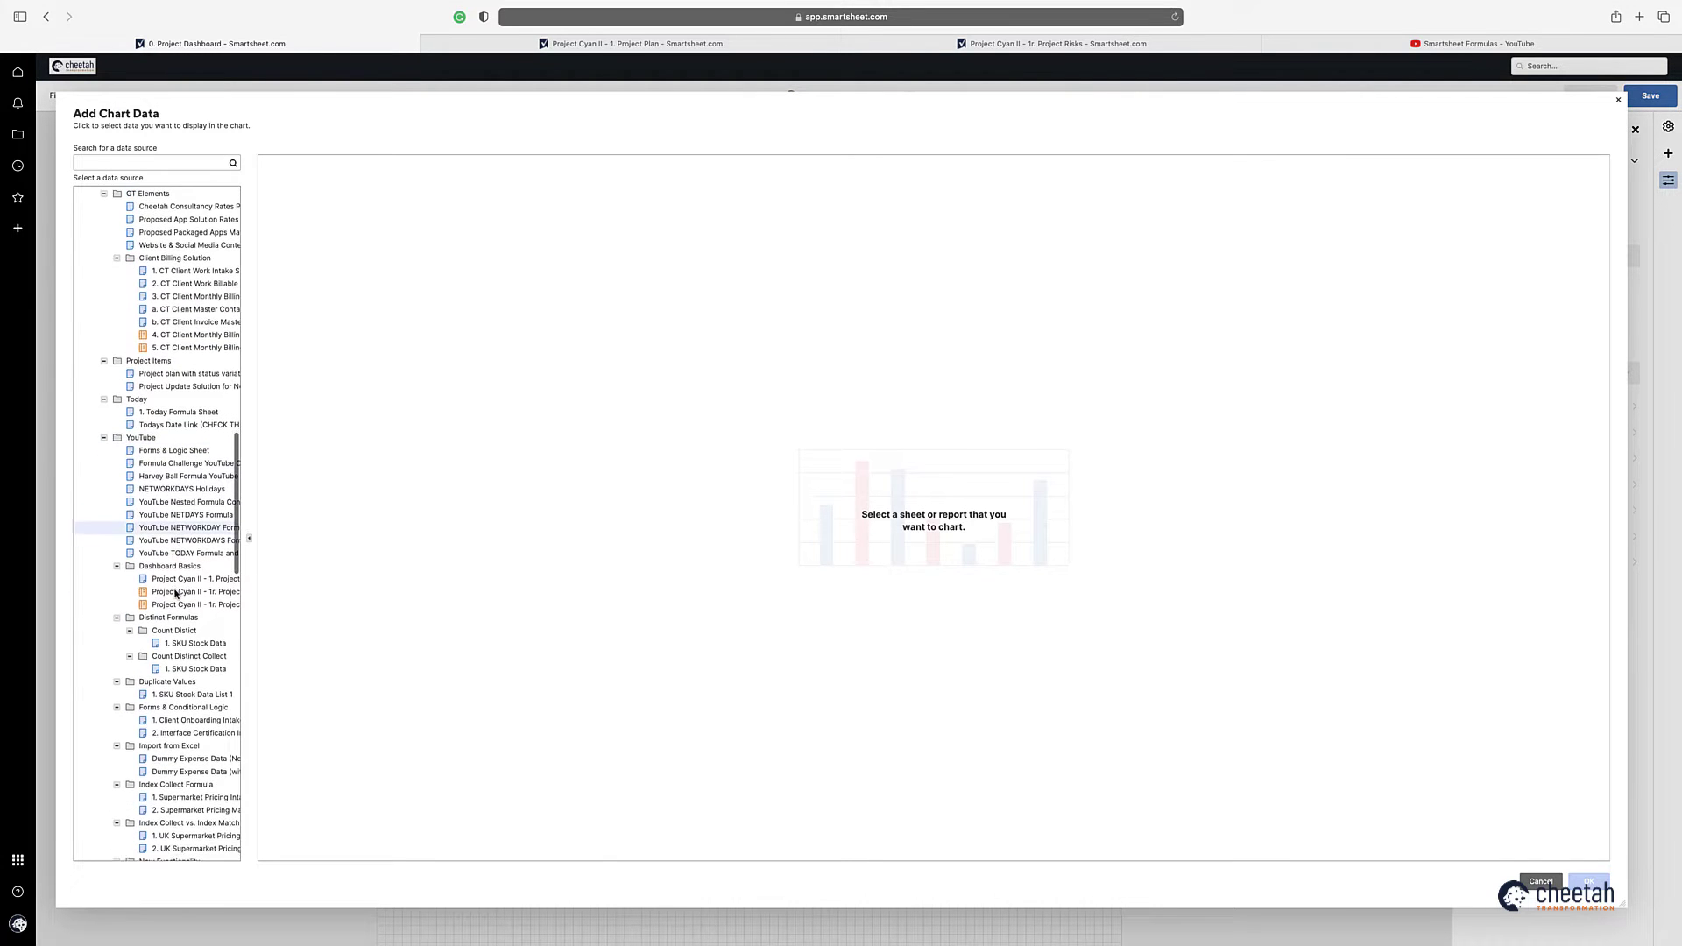
{"action": "scroll", "coordinate": [204, 606], "scroll_direction": "right", "scroll_amount": 3}
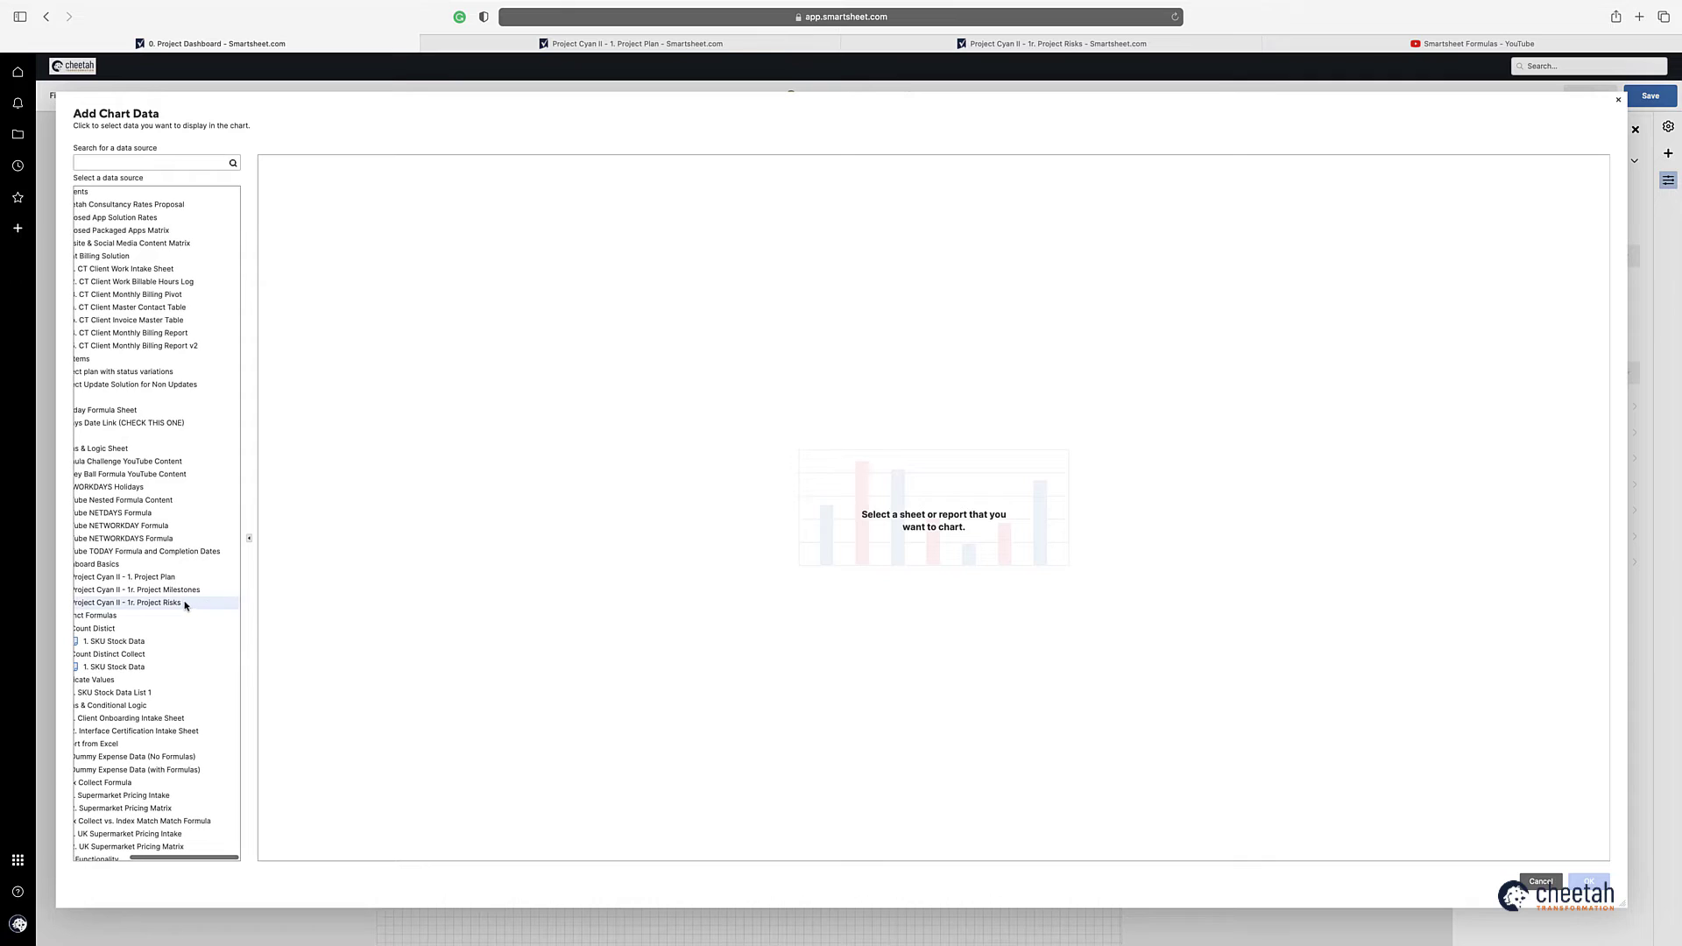
{"action": "left_click", "coordinate": [195, 604]}
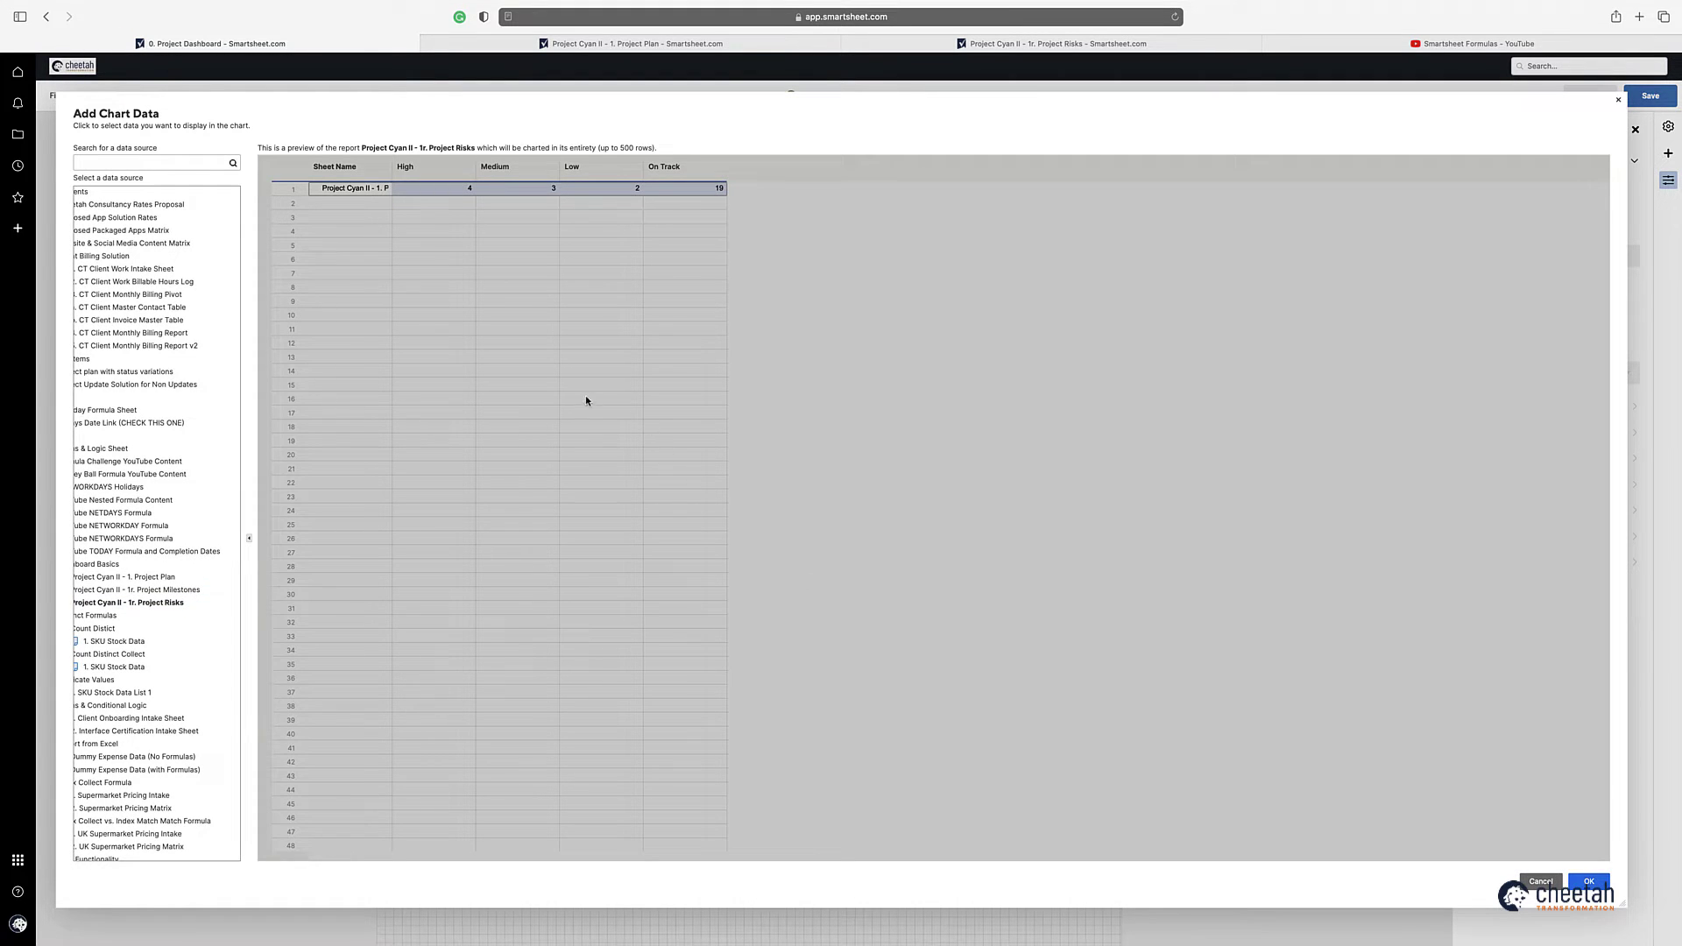
{"action": "key", "text": "Return"}
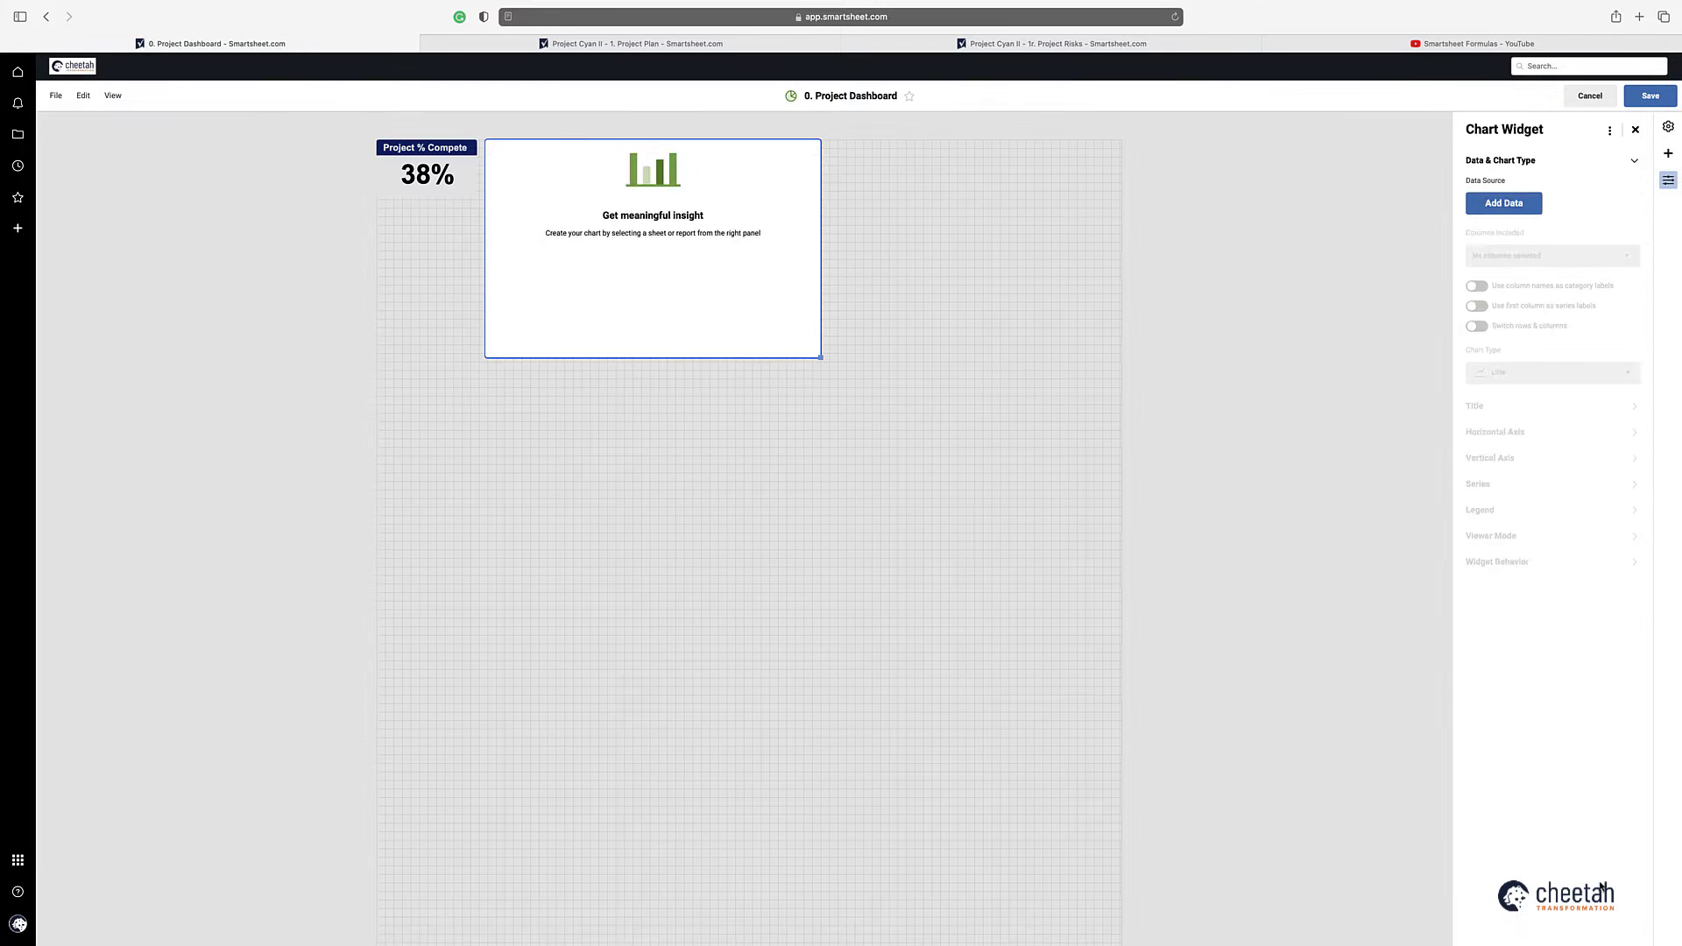
Step: Change the risks chart to a donut and label its segments with values instead of percentages
{"action": "mouse_move", "coordinate": [711, 287]}
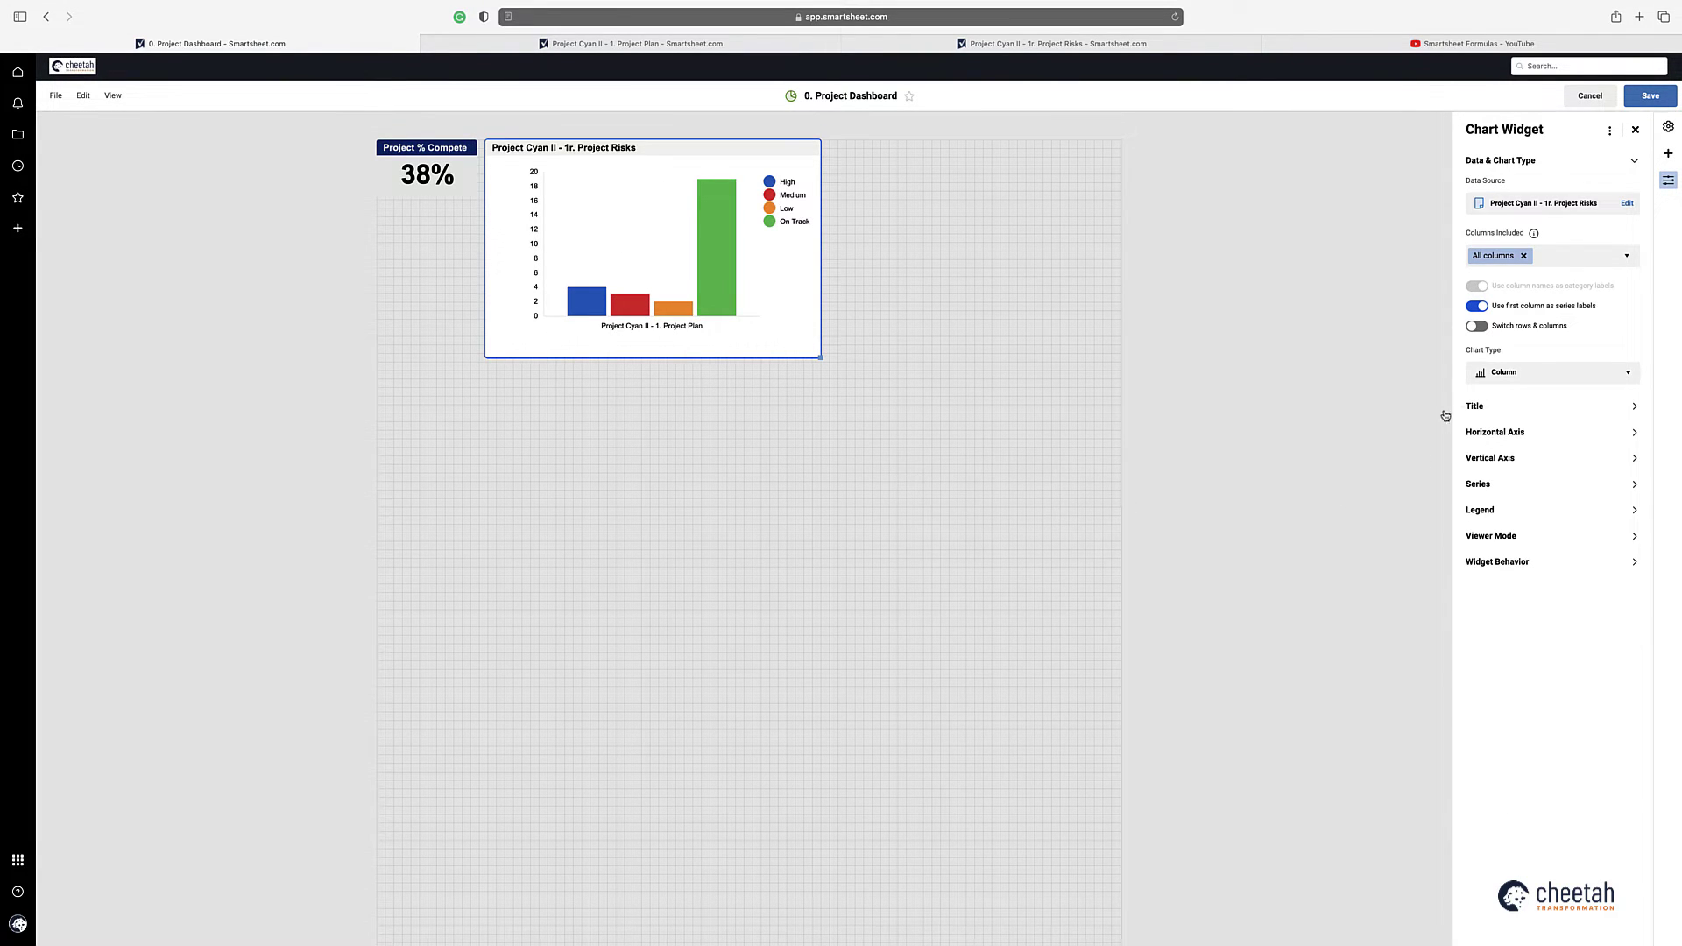
{"action": "left_click", "coordinate": [1503, 372]}
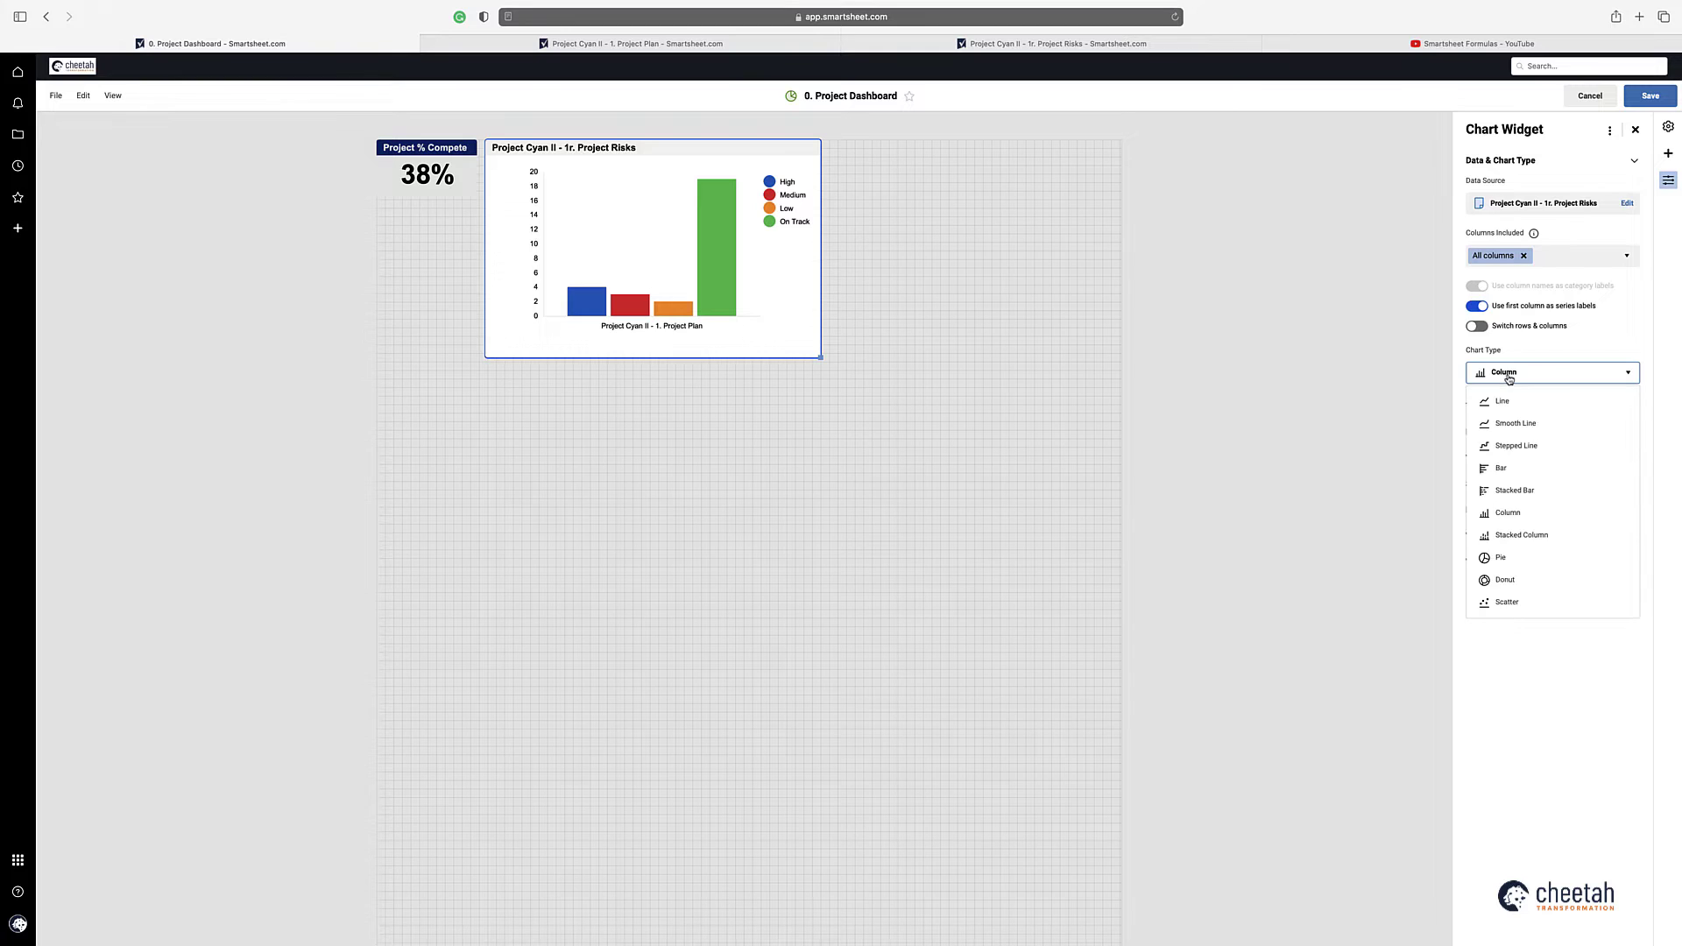
{"action": "left_click", "coordinate": [1504, 580]}
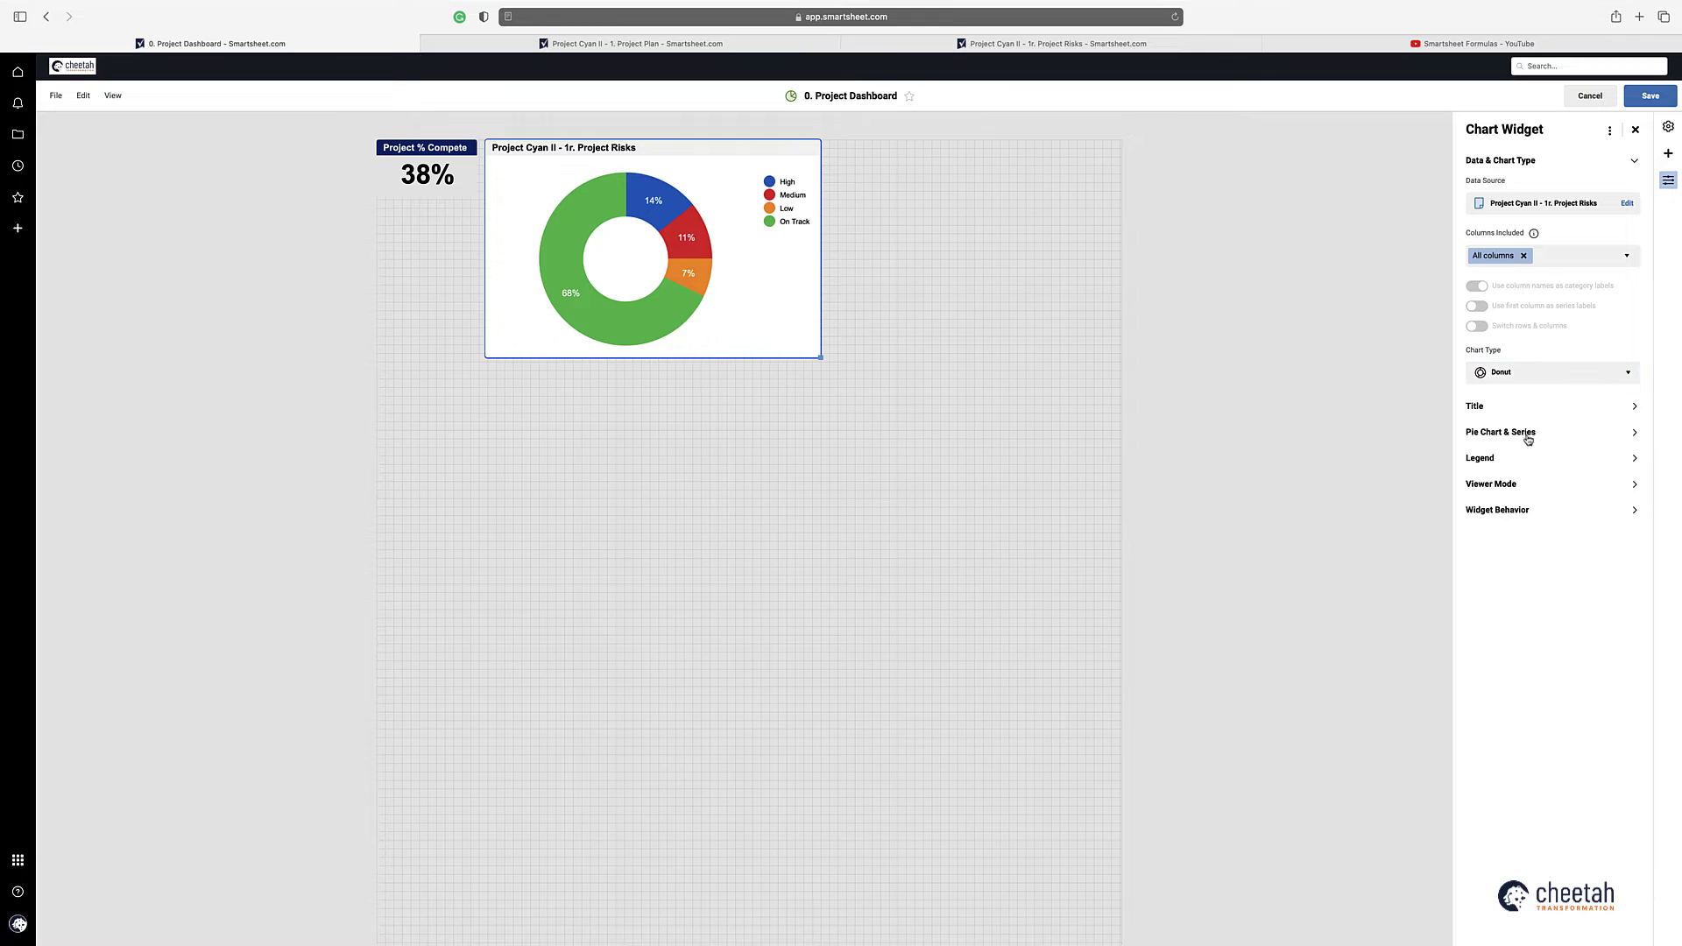
{"action": "left_click", "coordinate": [1484, 433]}
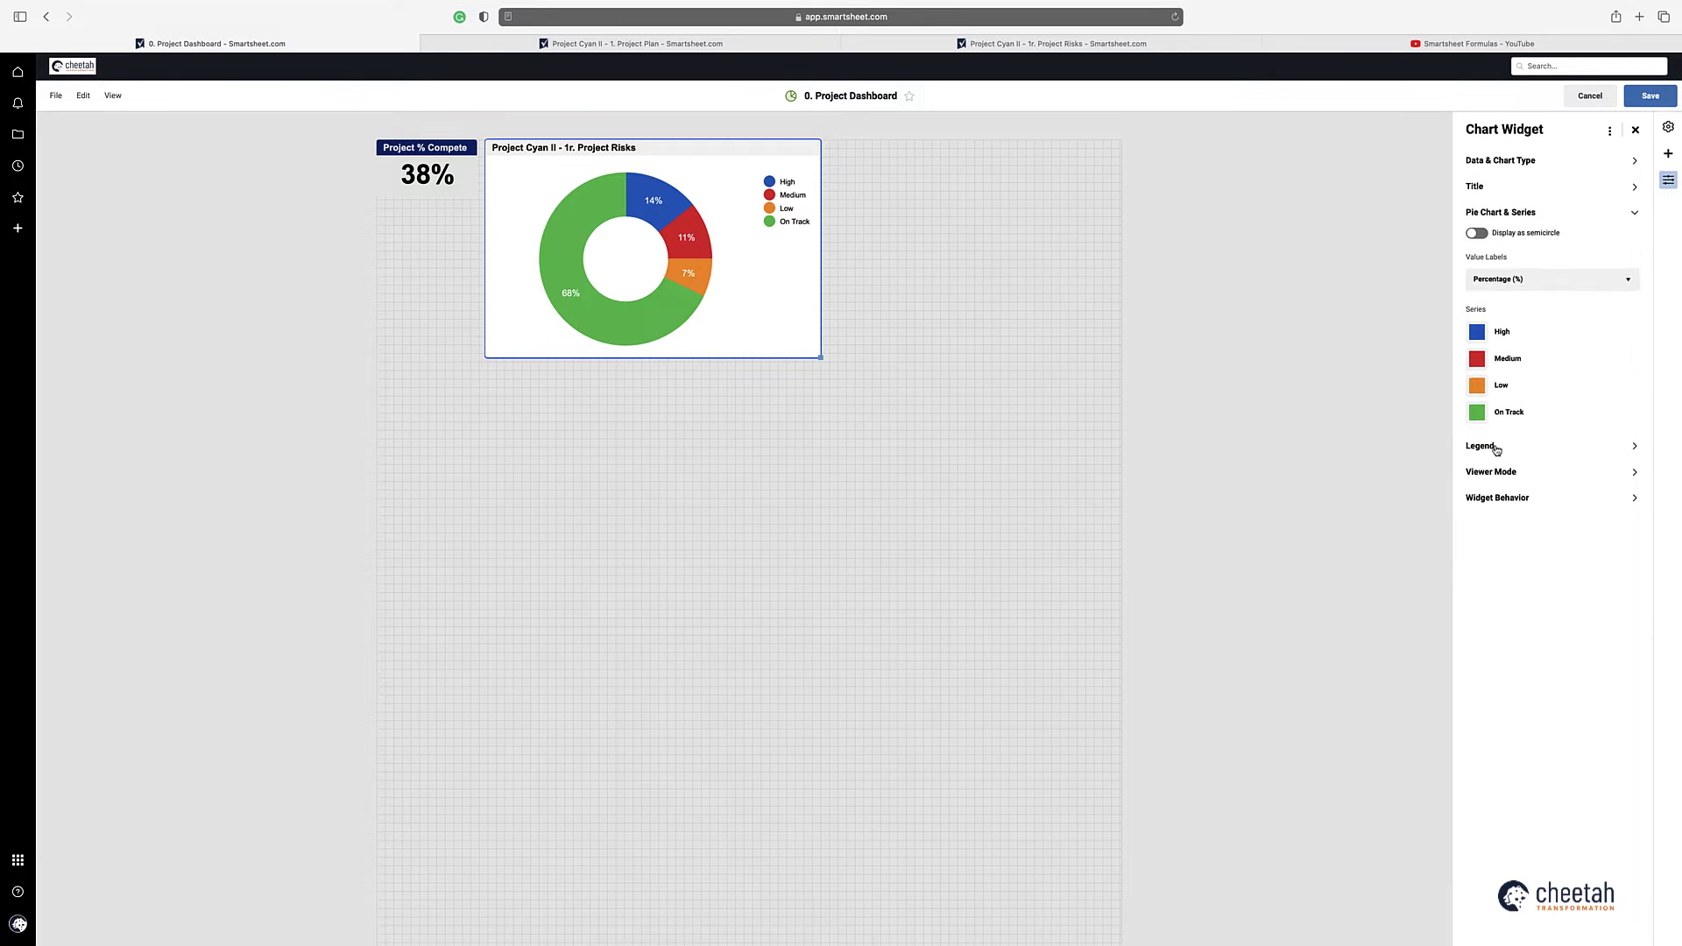
{"action": "left_click", "coordinate": [1494, 280]}
{"action": "left_click", "coordinate": [1497, 356]}
Step: Style the donut chart's title with white text on a dark blue background and rename it "Project Risks Graph"
{"action": "left_click", "coordinate": [641, 148]}
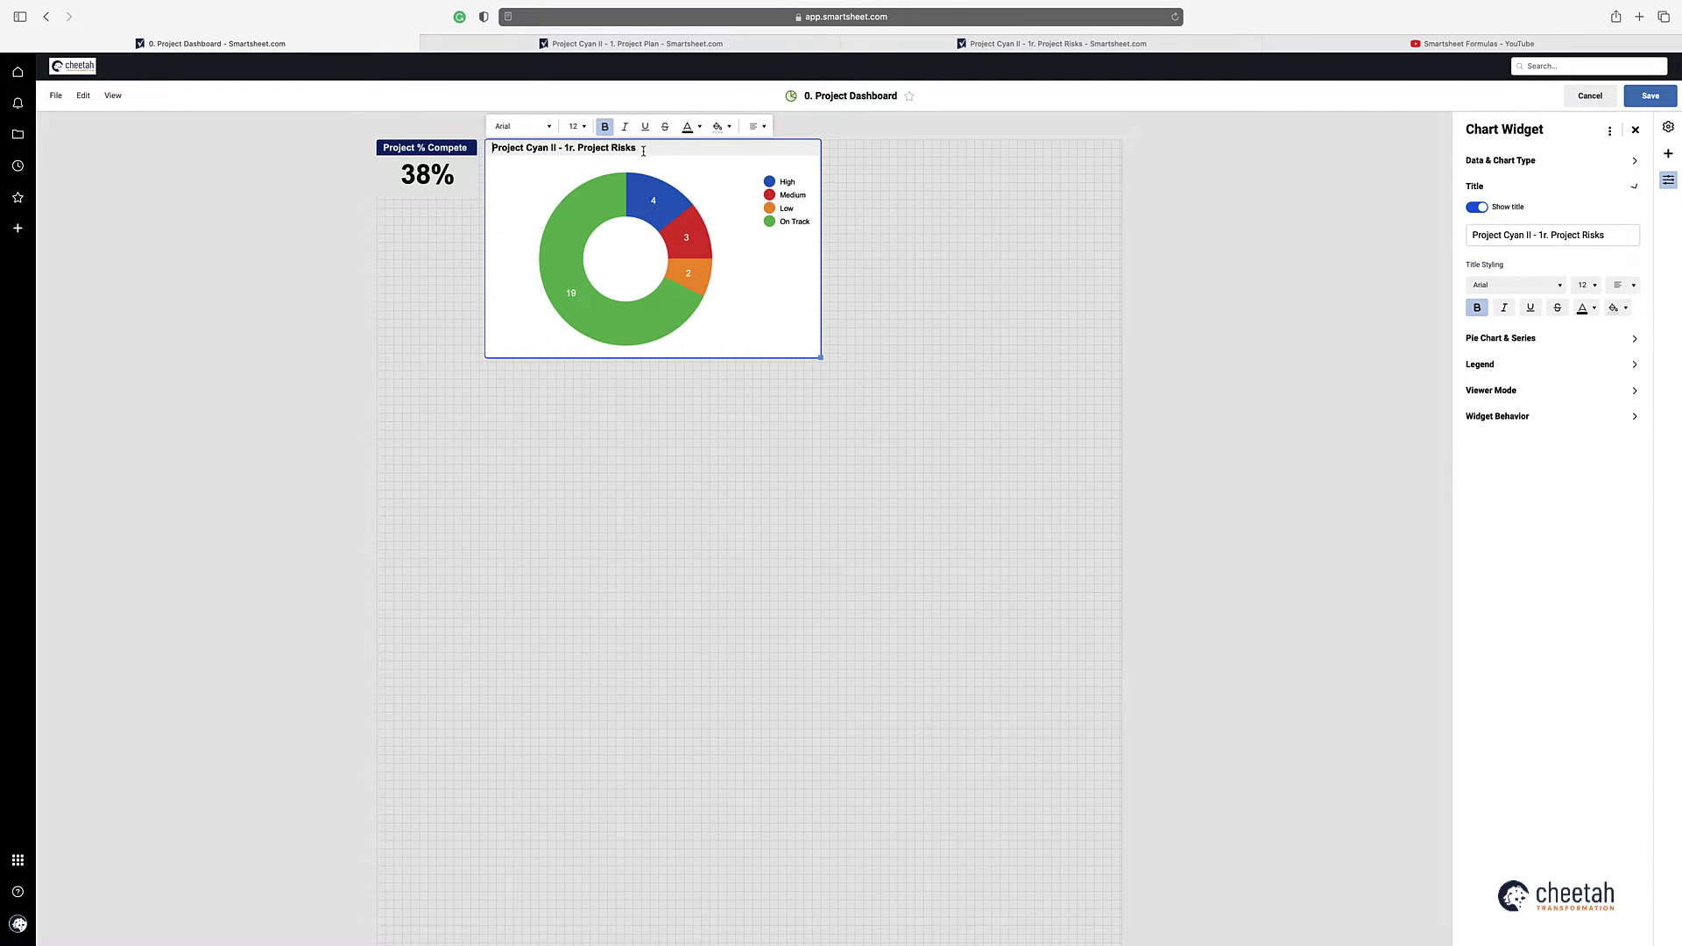
{"action": "left_click", "coordinate": [698, 127]}
{"action": "left_click", "coordinate": [786, 211]}
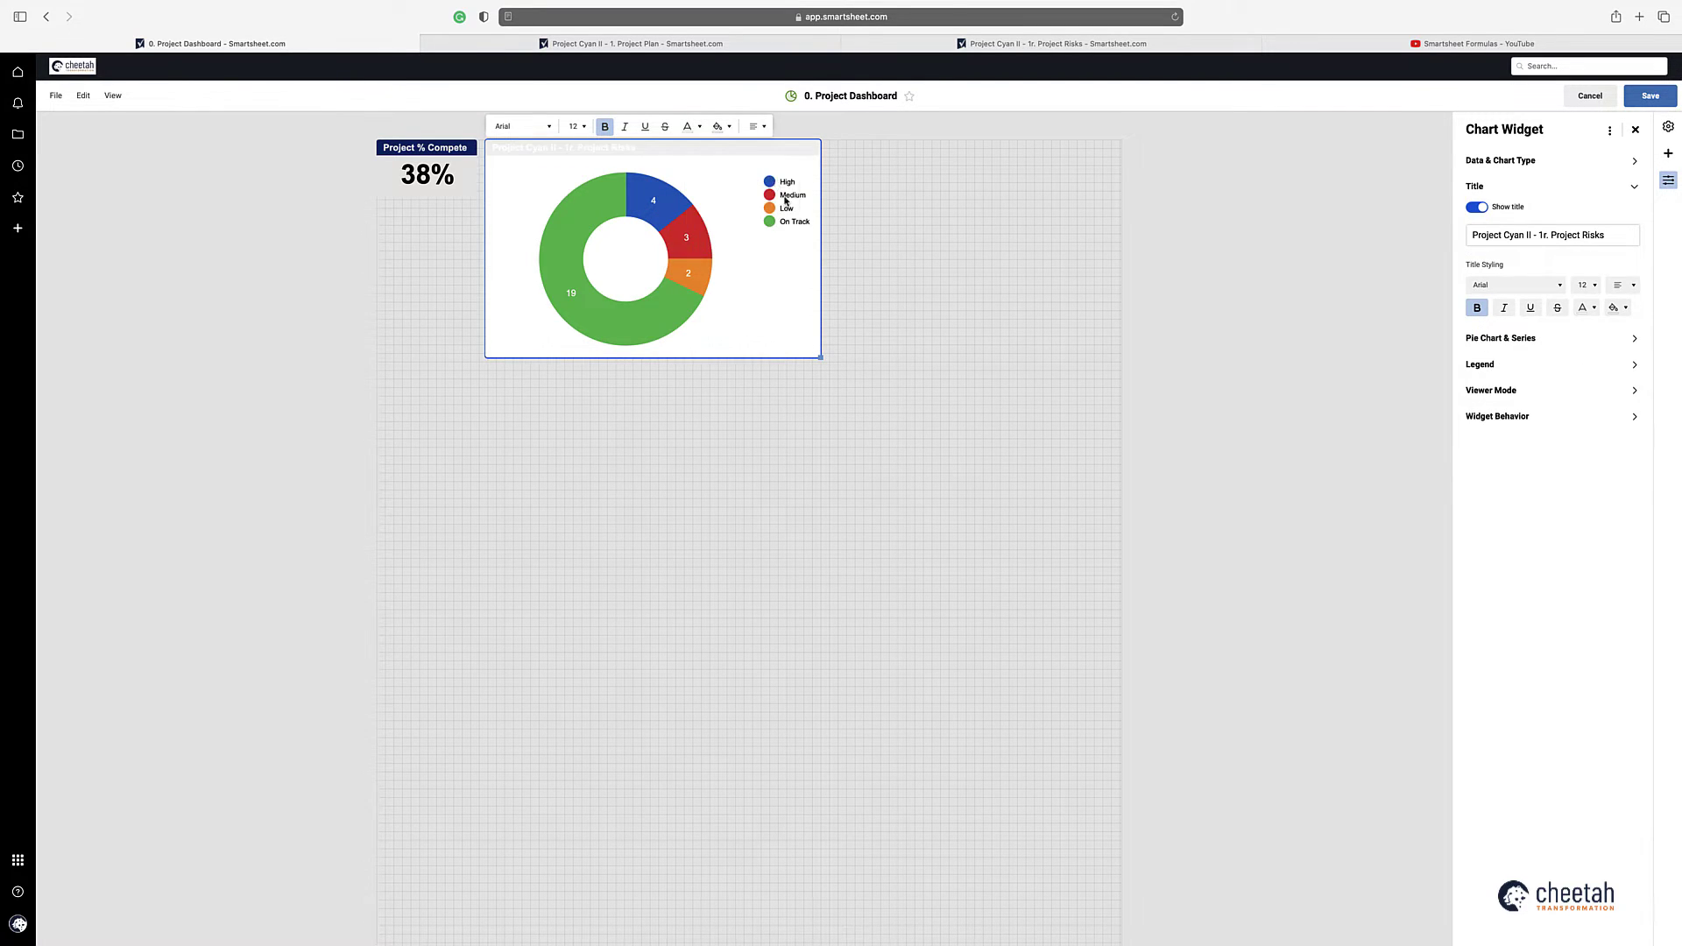
{"action": "left_click", "coordinate": [732, 128]}
{"action": "left_click", "coordinate": [775, 158]}
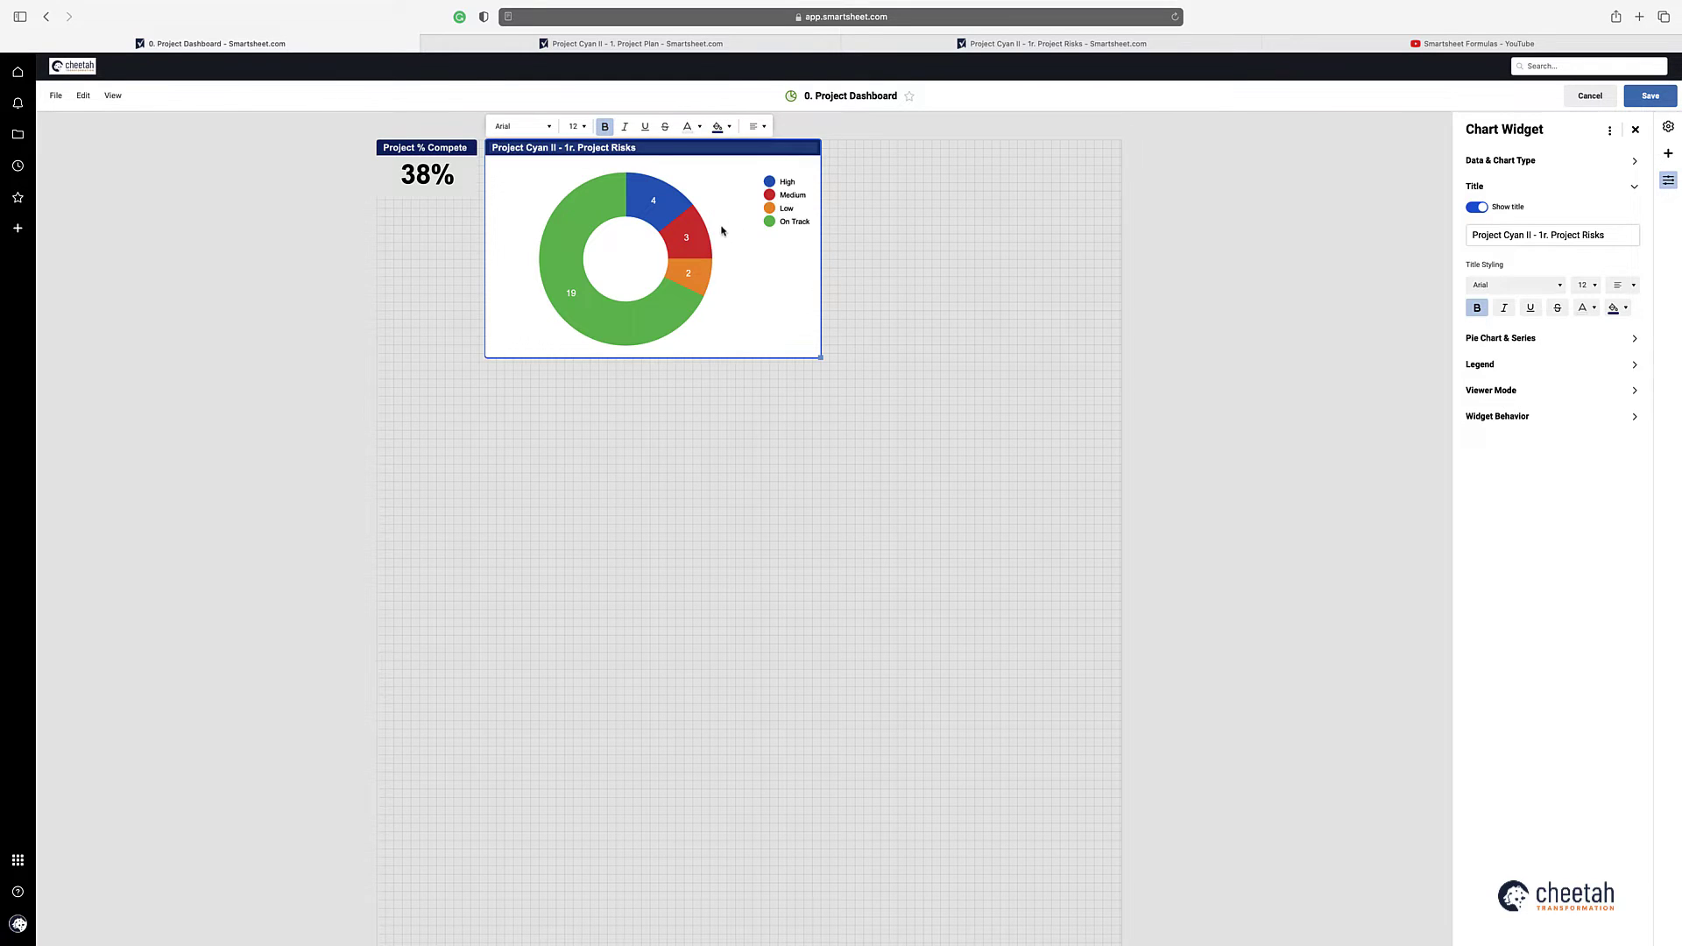
{"action": "left_click_drag", "start_coordinate": [649, 148], "coordinate": [368, 136]}
{"action": "type", "text": "Project Risks Graph"}
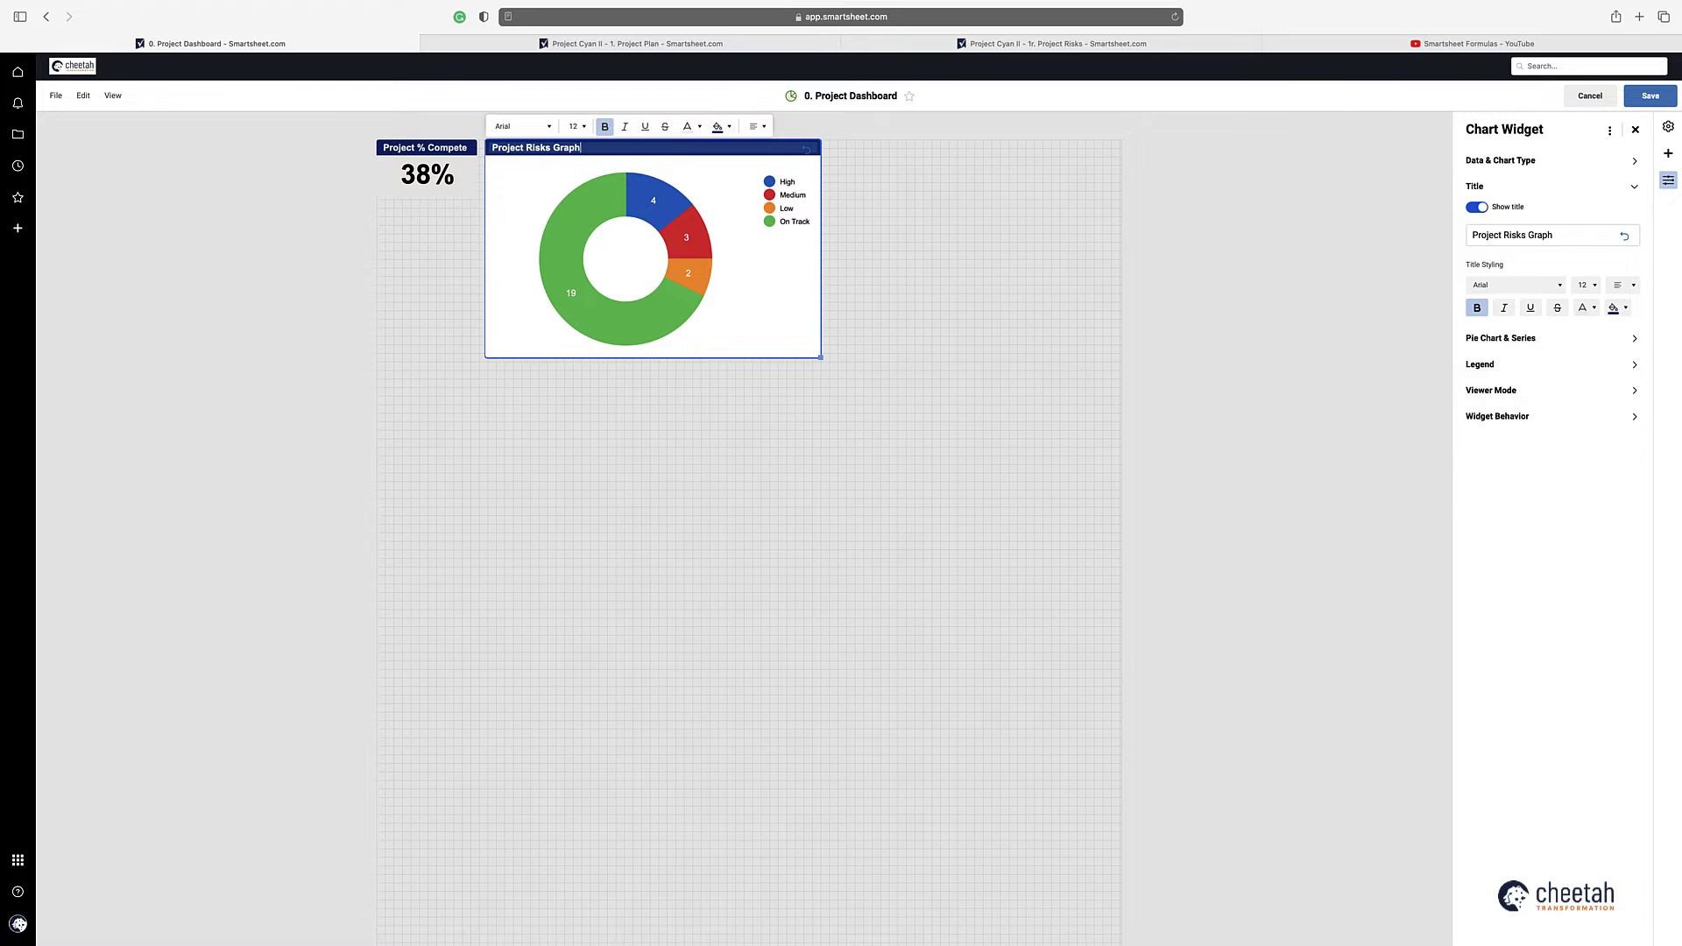
Step: Place the Project Risks Graph's legend at the bottom of the chart and set its font size to 8
{"action": "left_click", "coordinate": [879, 312]}
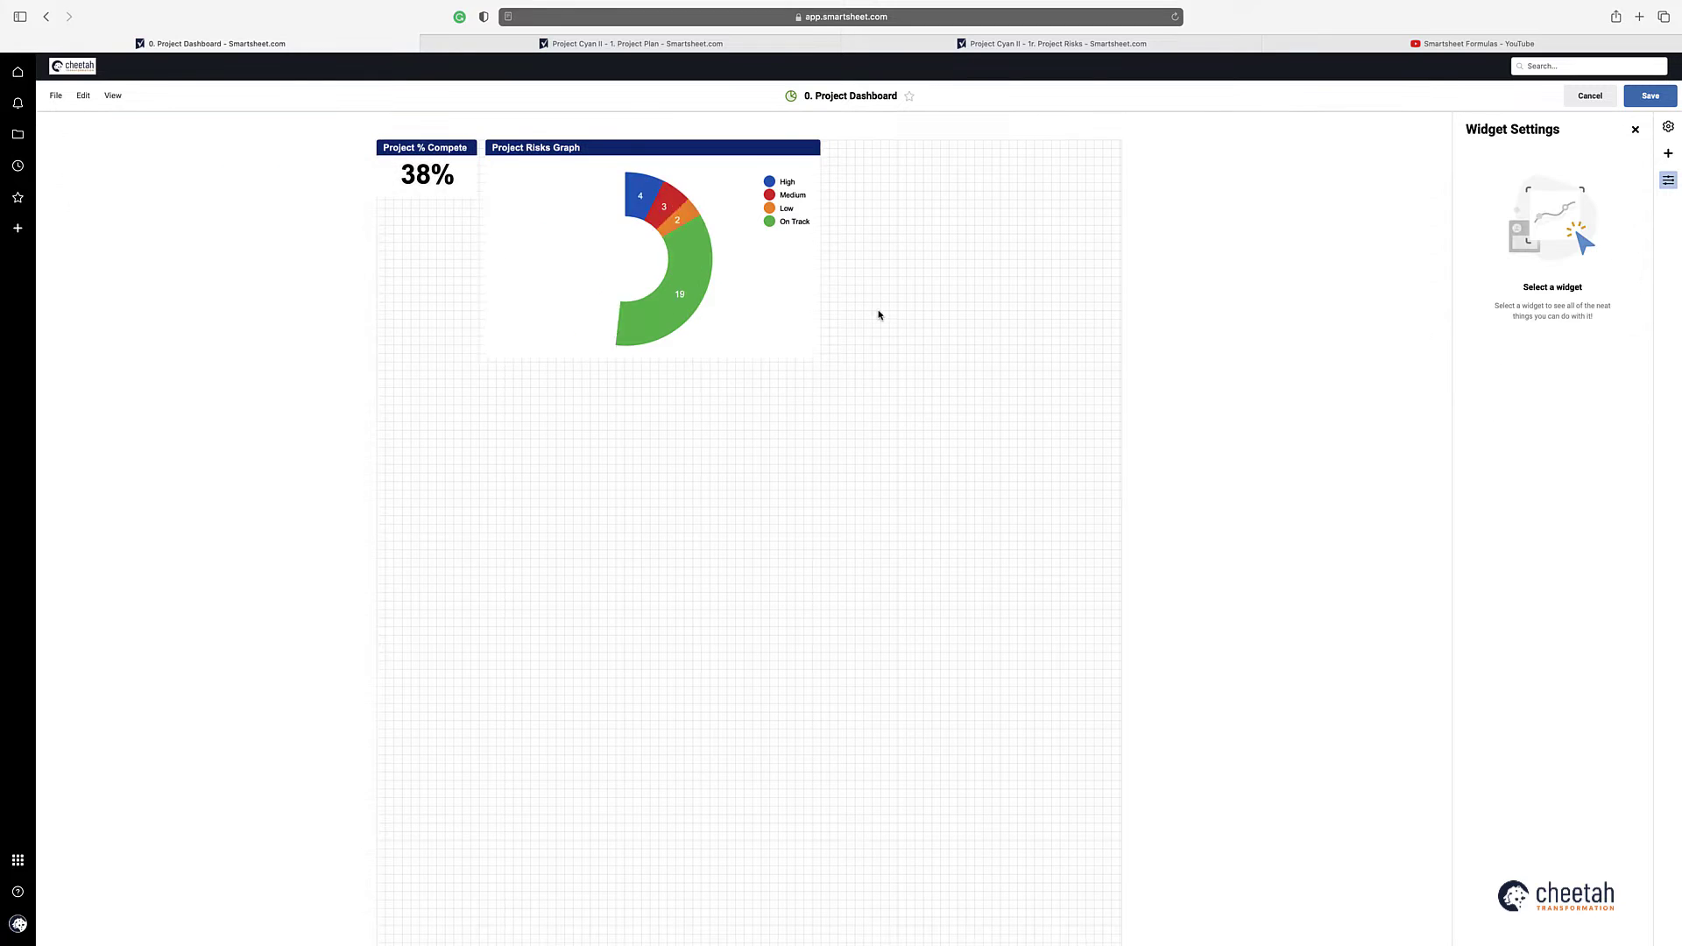
{"action": "left_click", "coordinate": [789, 214]}
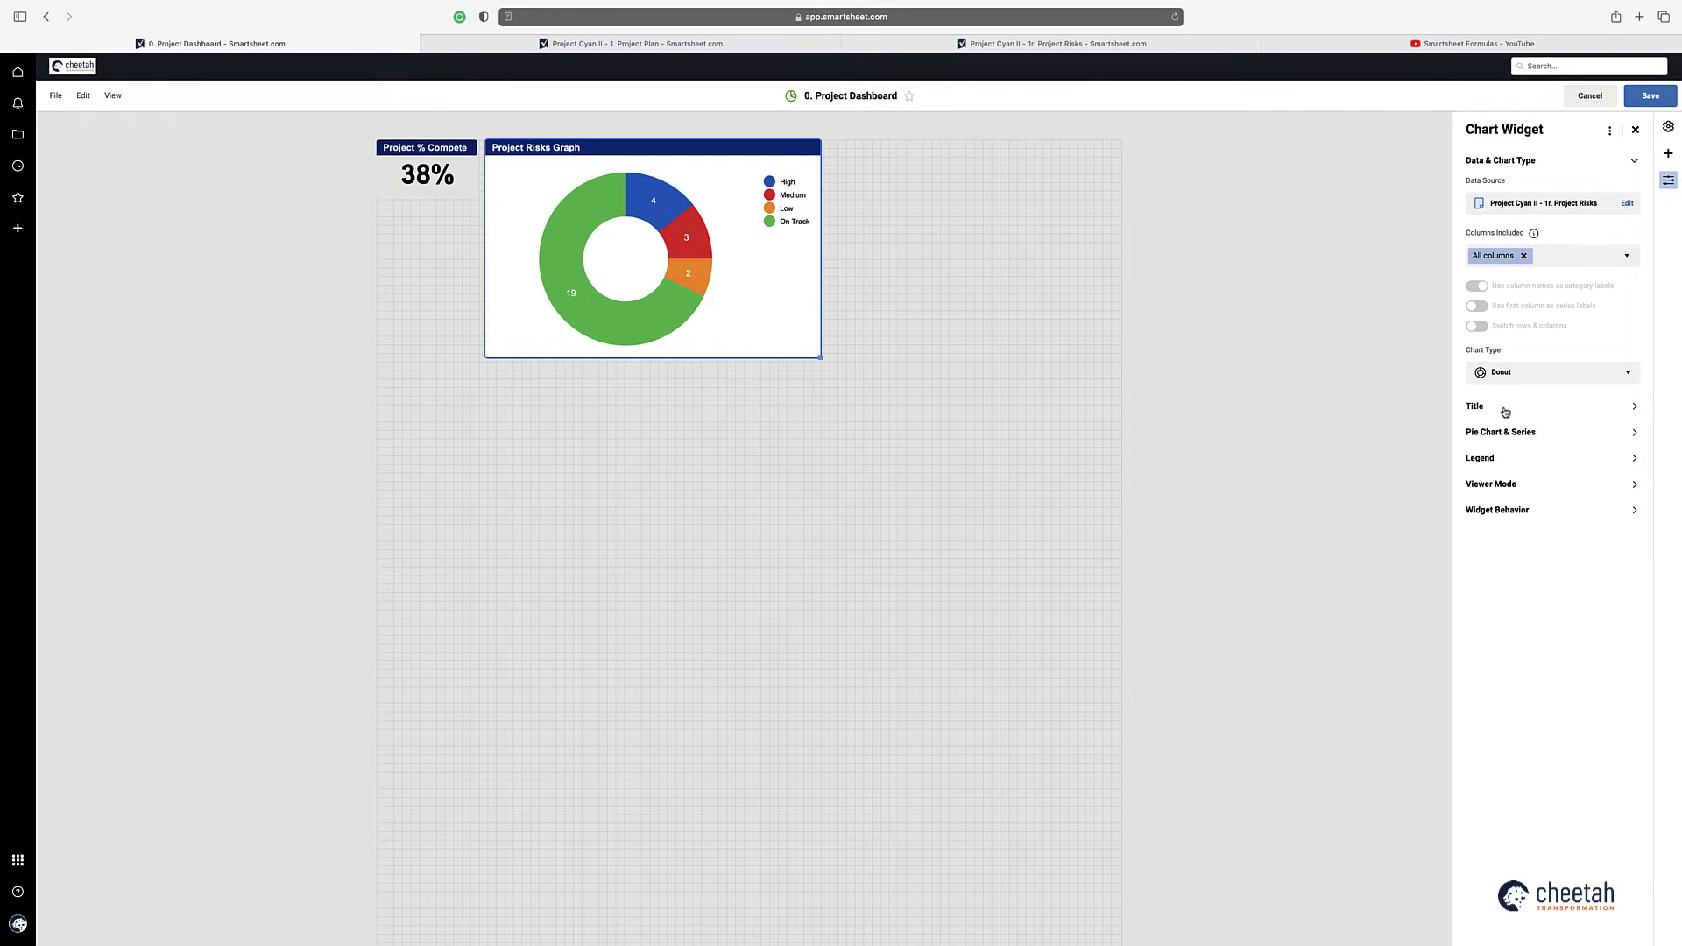
{"action": "left_click", "coordinate": [1495, 457]}
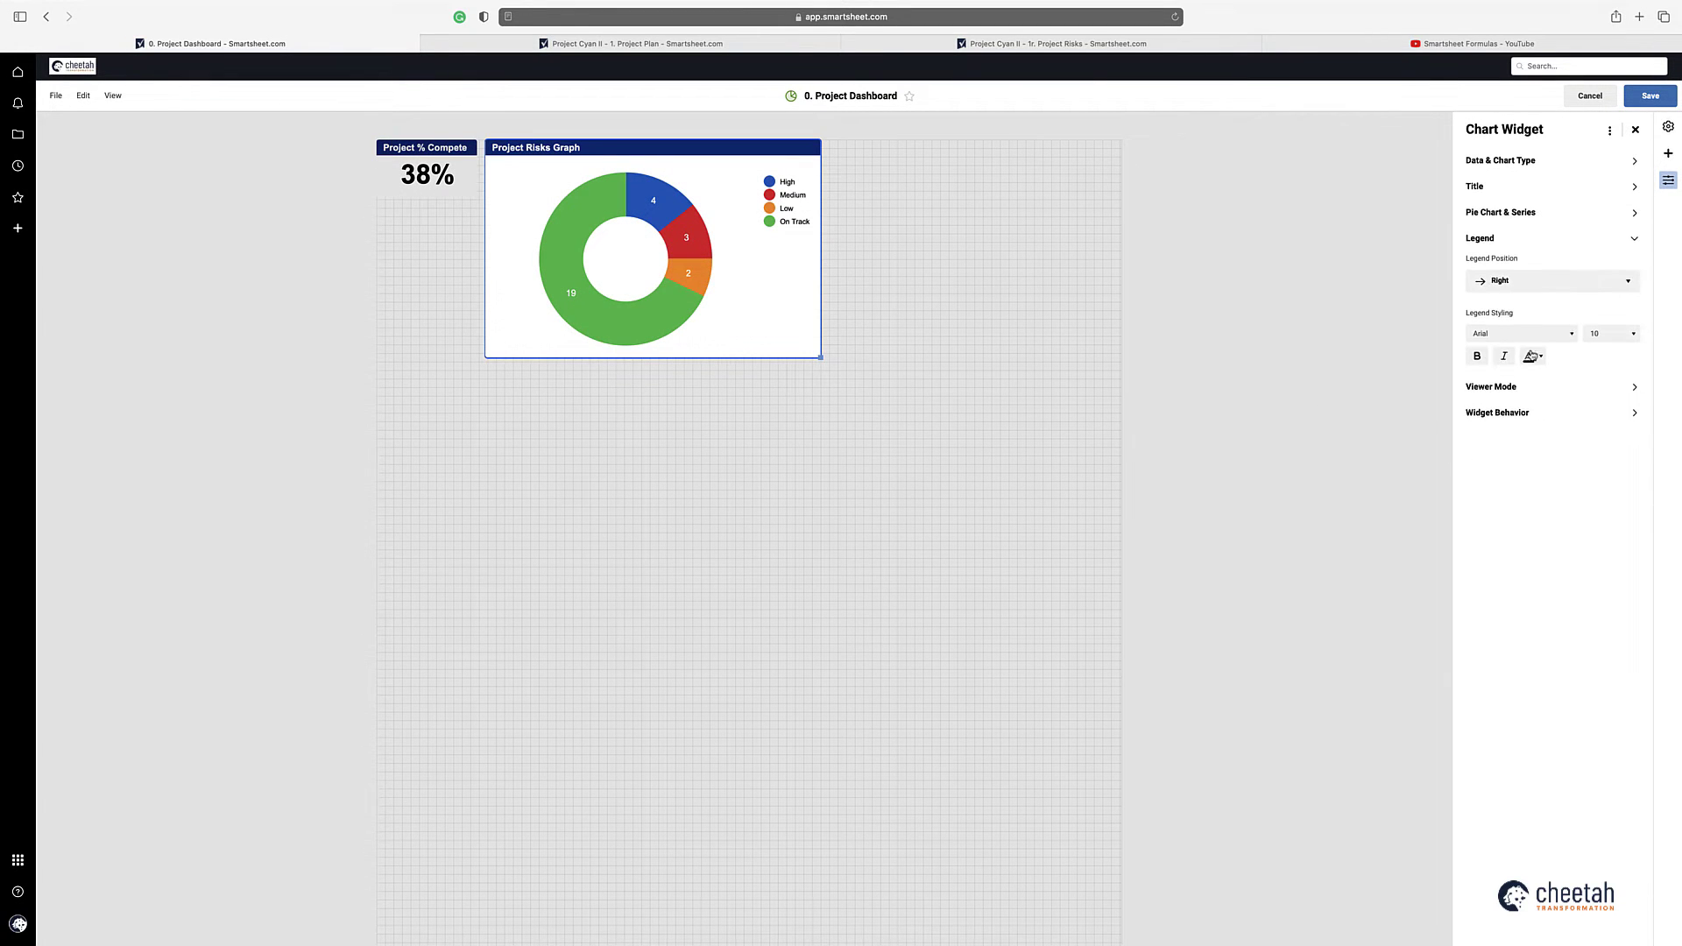
{"action": "left_click", "coordinate": [1496, 282]}
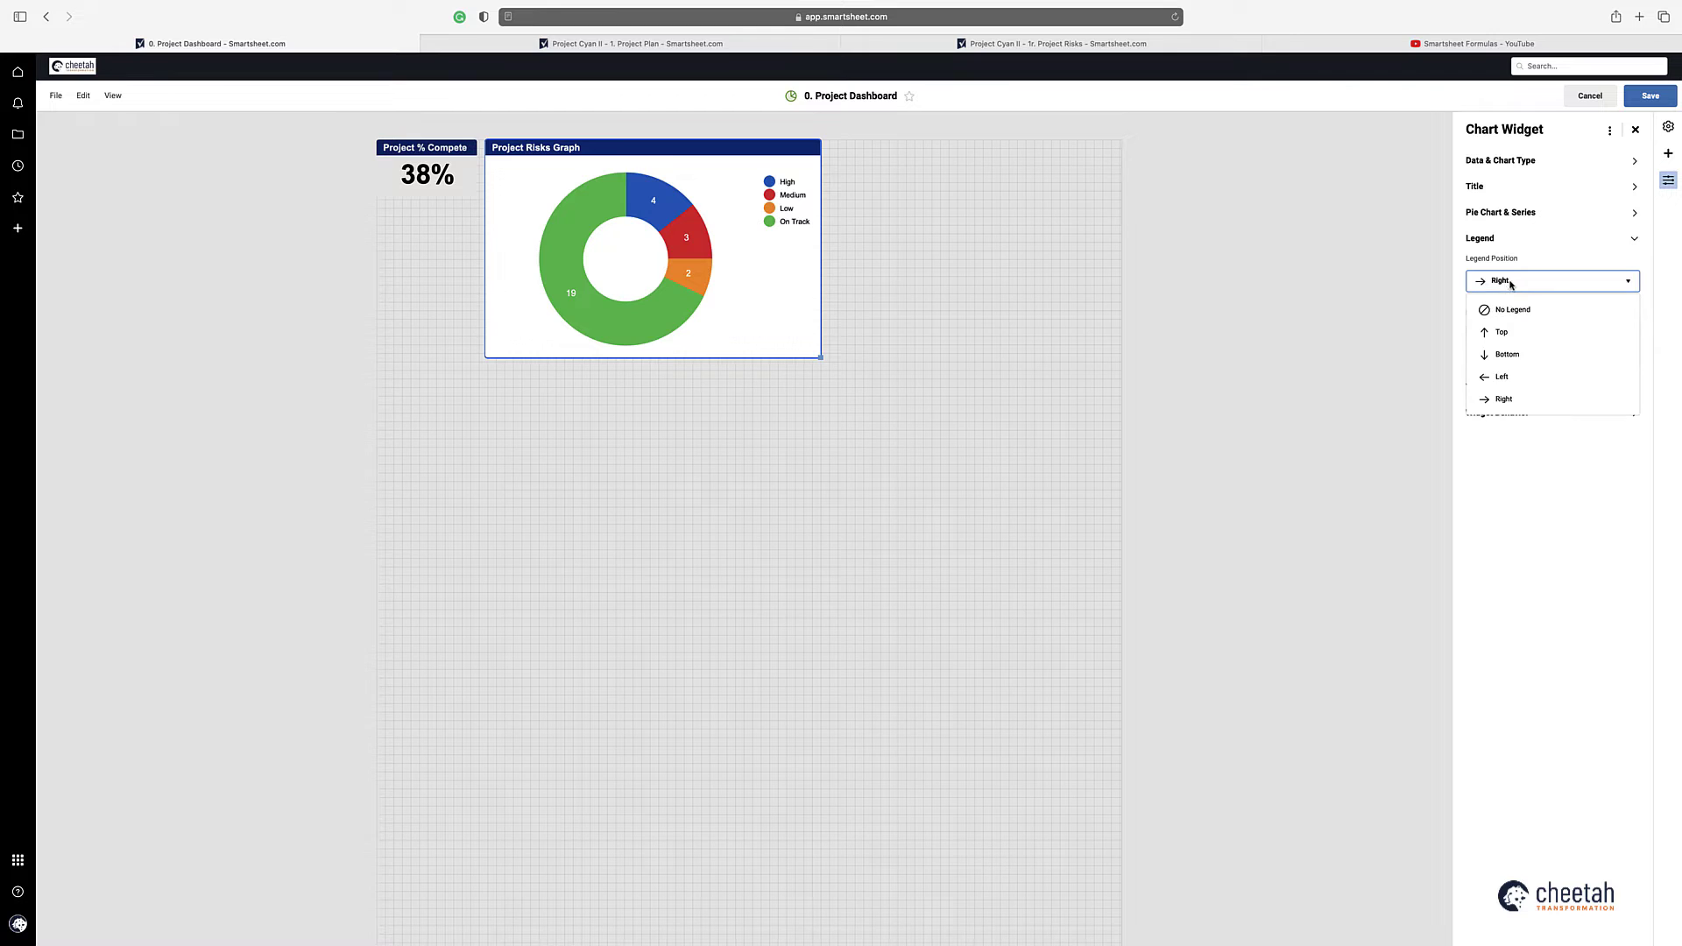
{"action": "left_click", "coordinate": [1506, 356]}
{"action": "left_click", "coordinate": [1610, 334]}
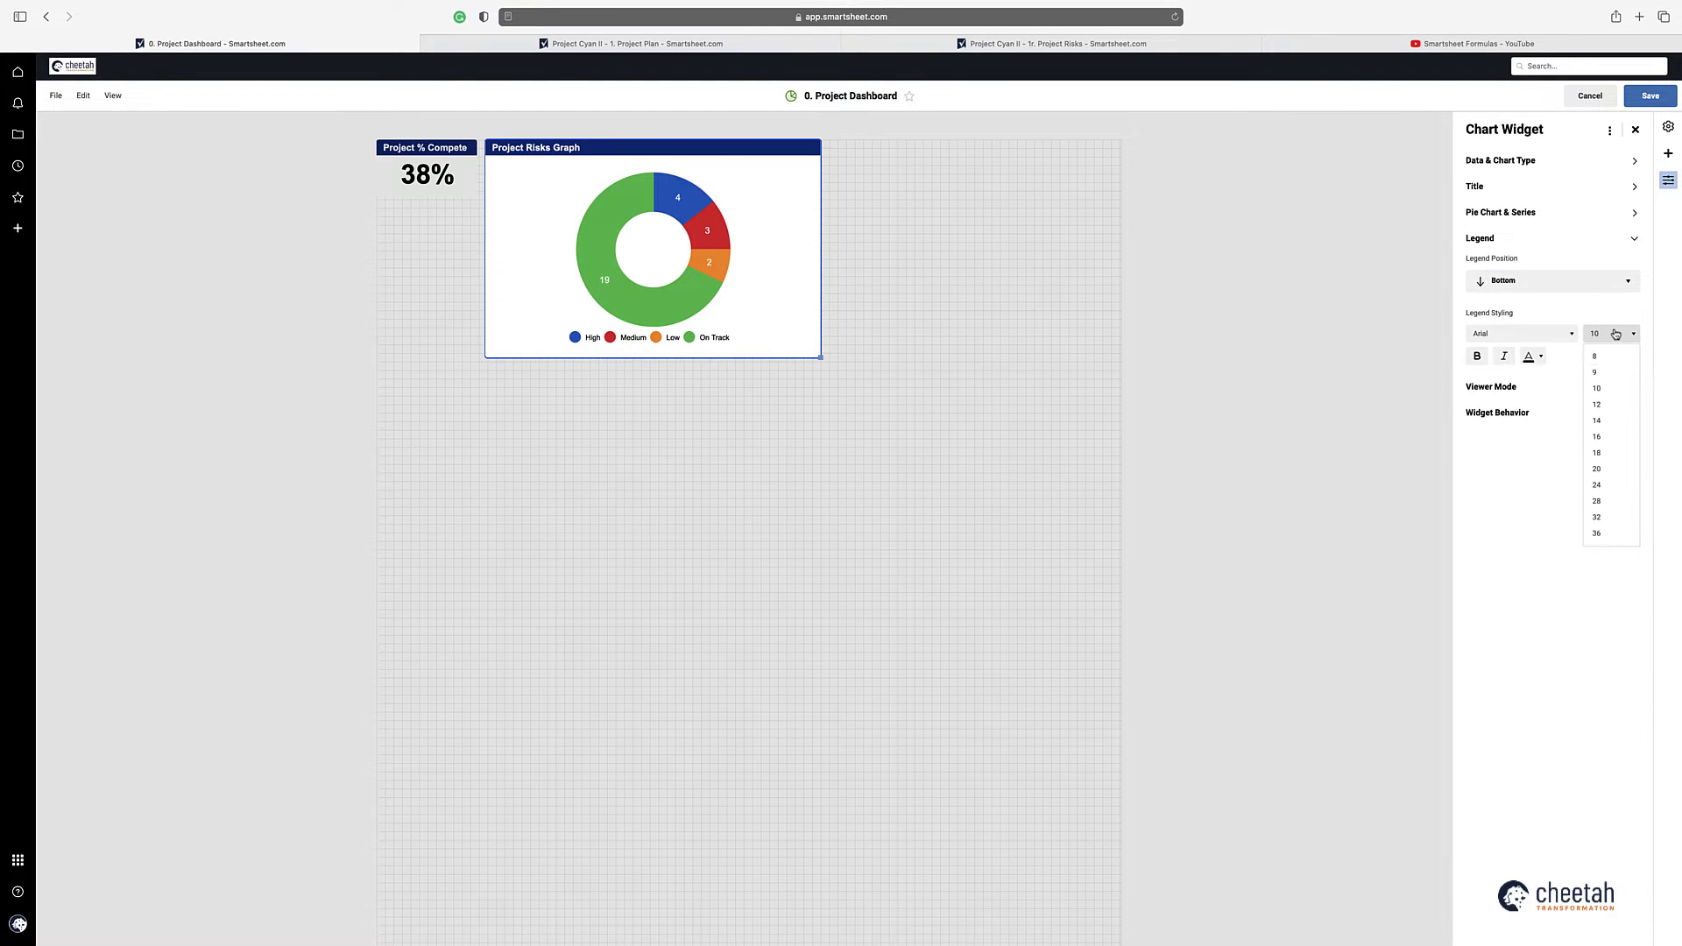
{"action": "left_click", "coordinate": [1603, 359]}
{"action": "left_click", "coordinate": [842, 495]}
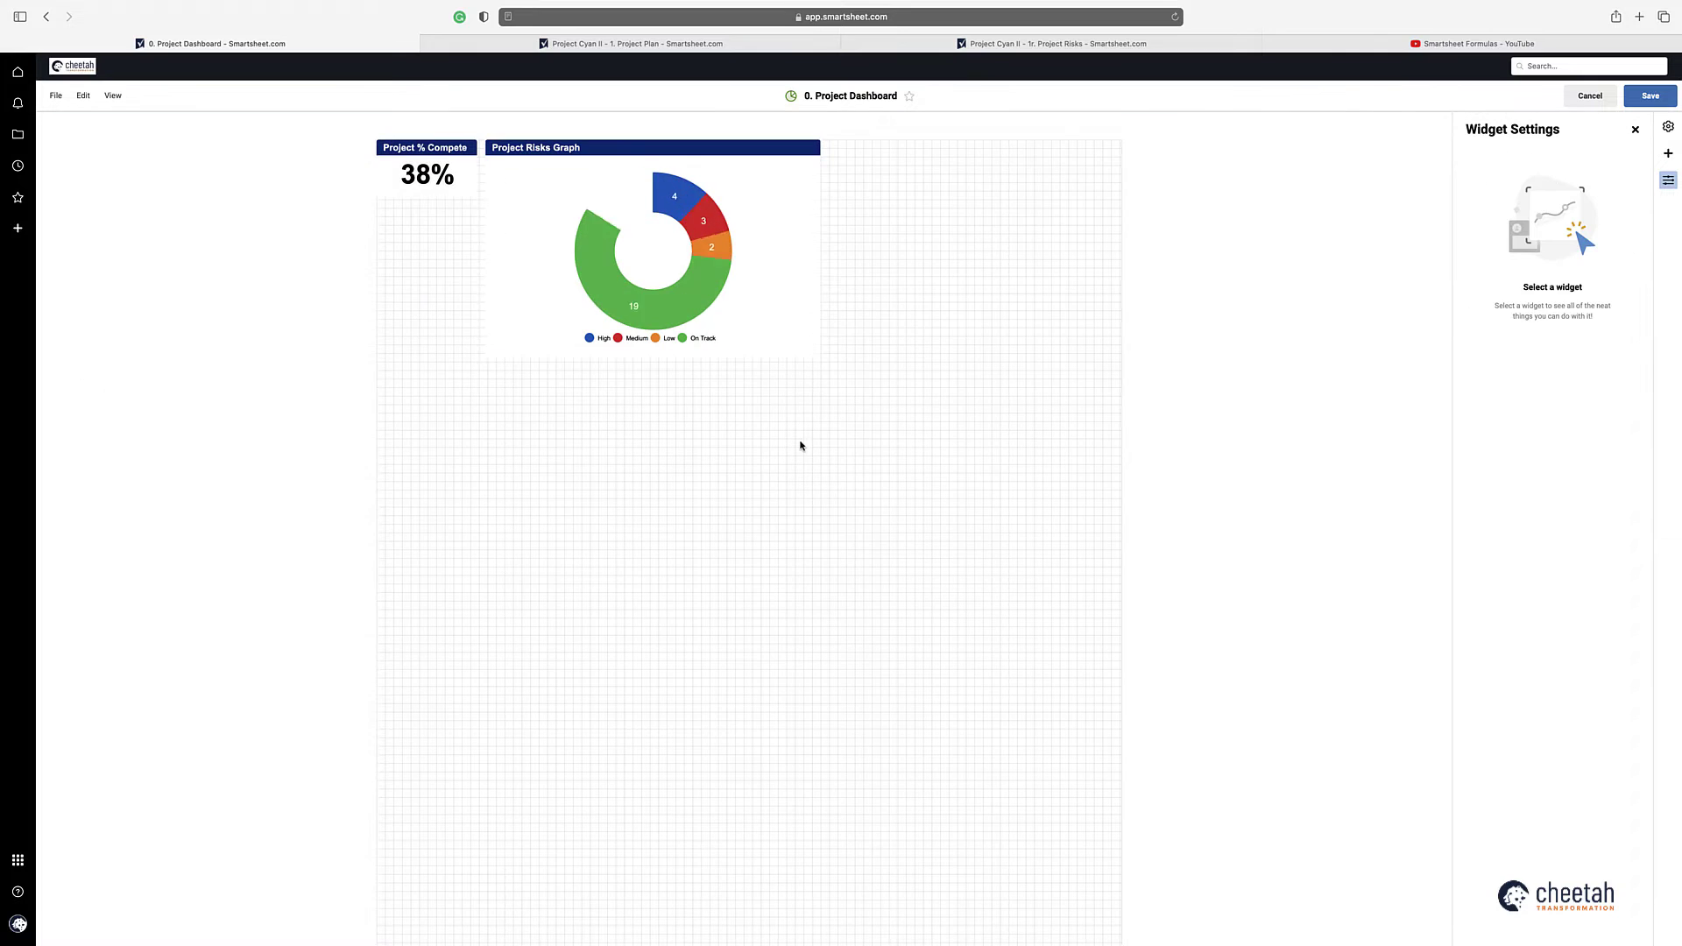
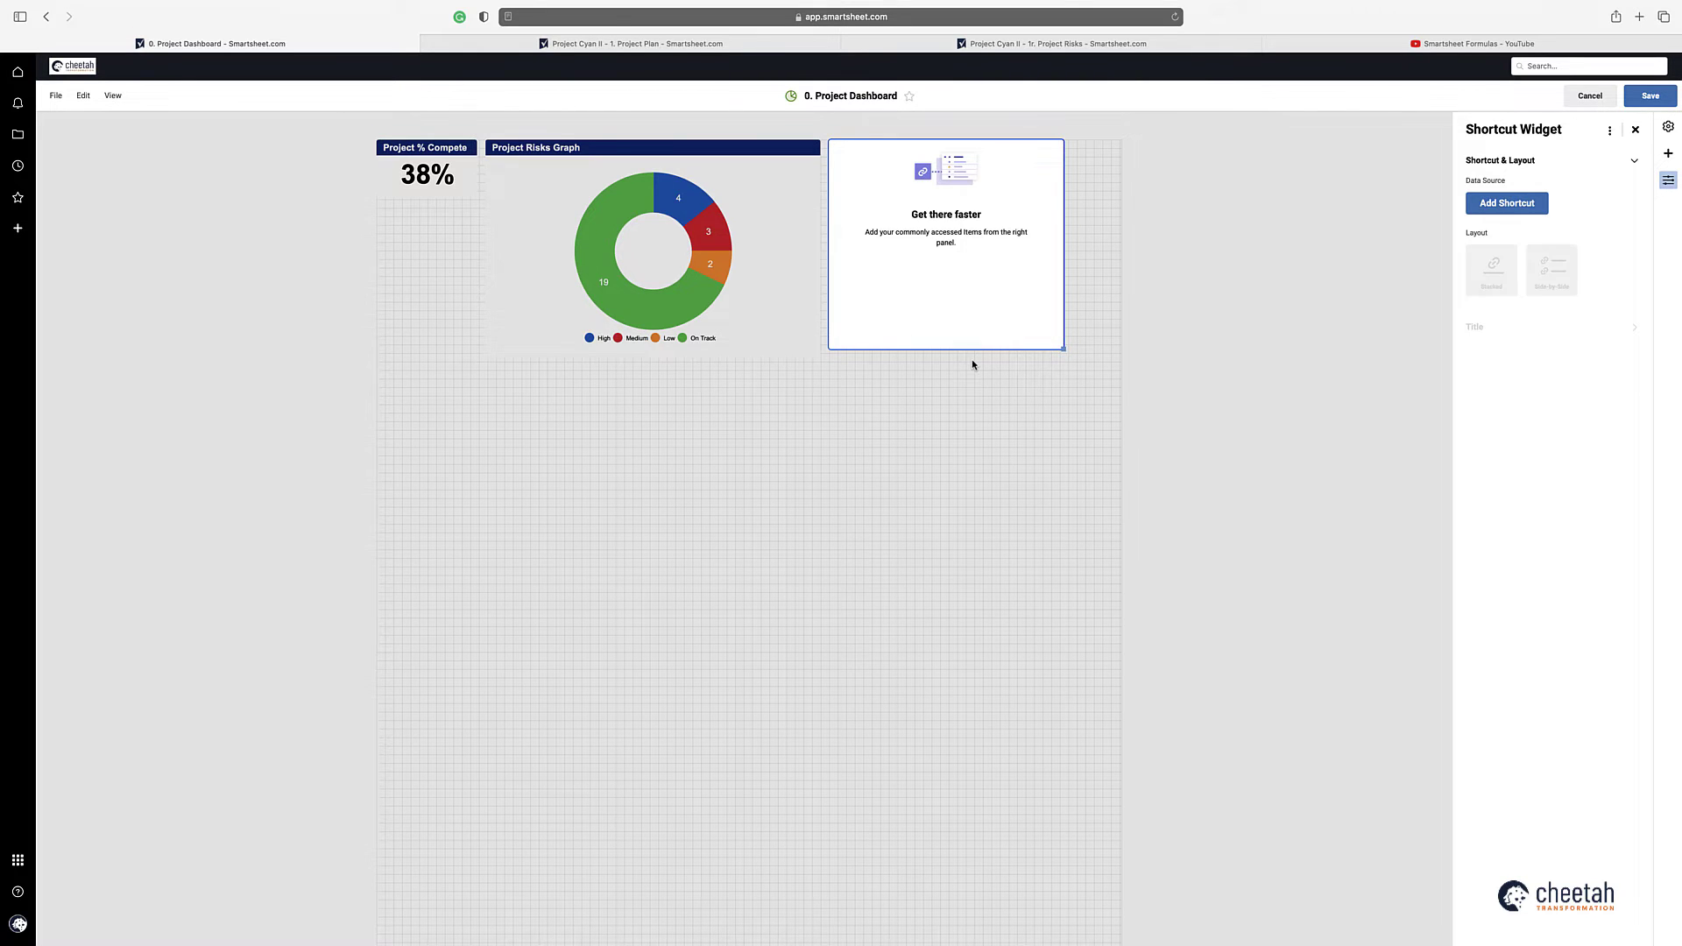
Step: Start adding a Smartsheet item to the shortcut widget and browse the item list for the Project Cyan II sheets
{"action": "left_click", "coordinate": [1480, 208]}
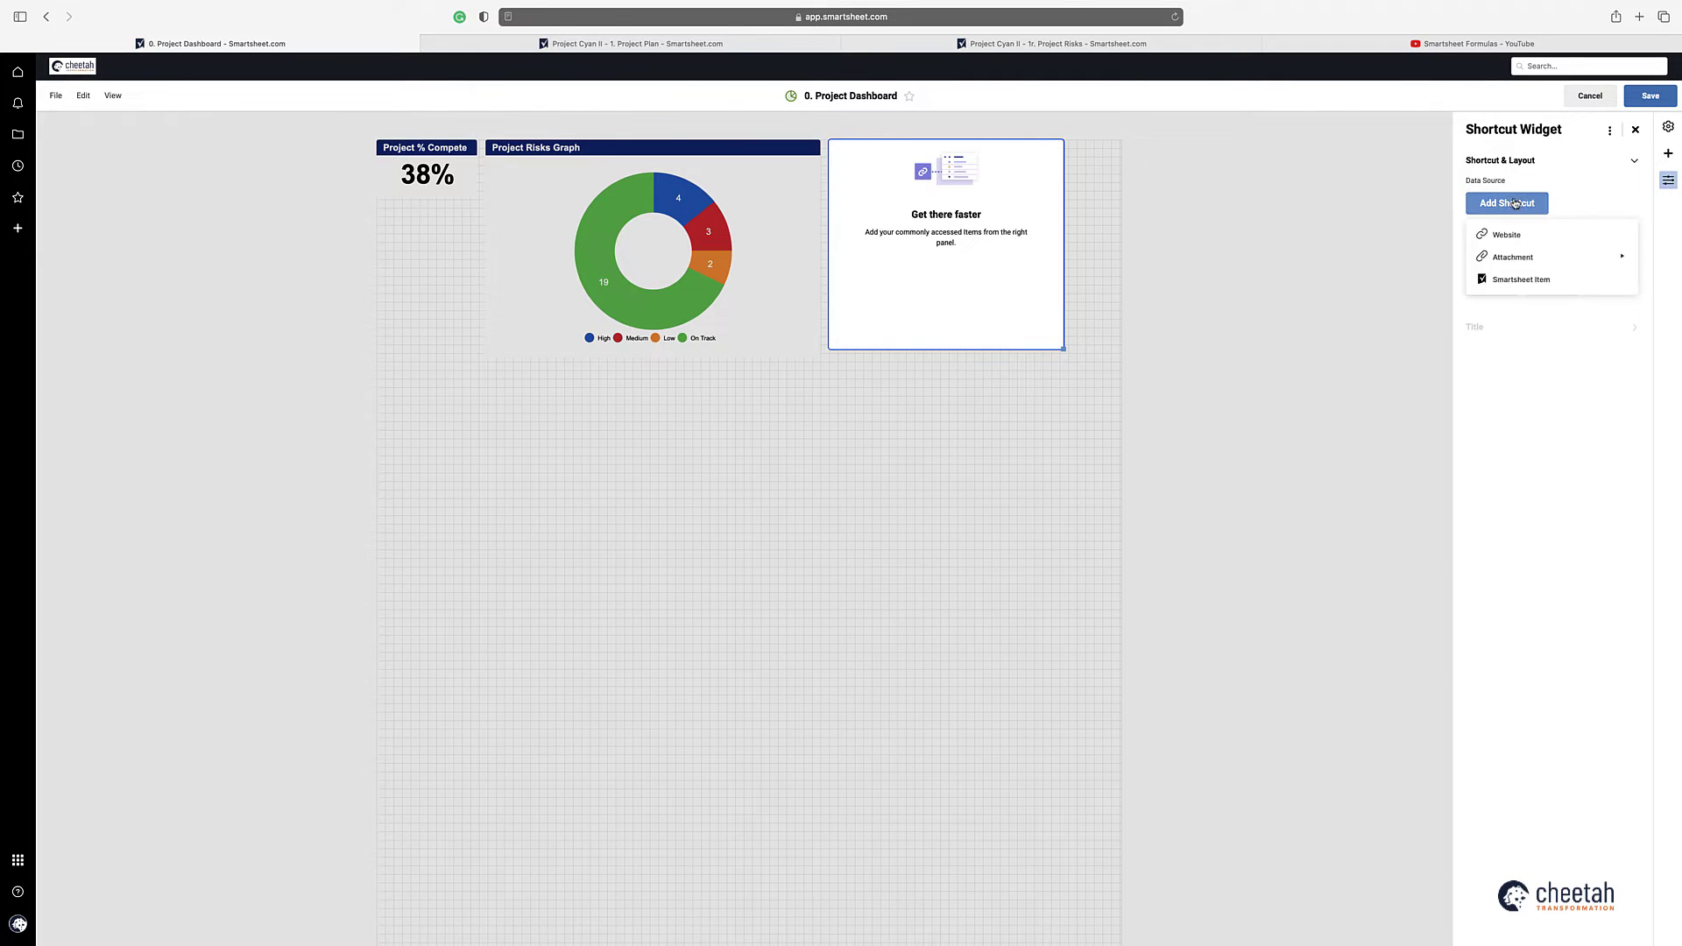
{"action": "left_click", "coordinate": [1519, 280]}
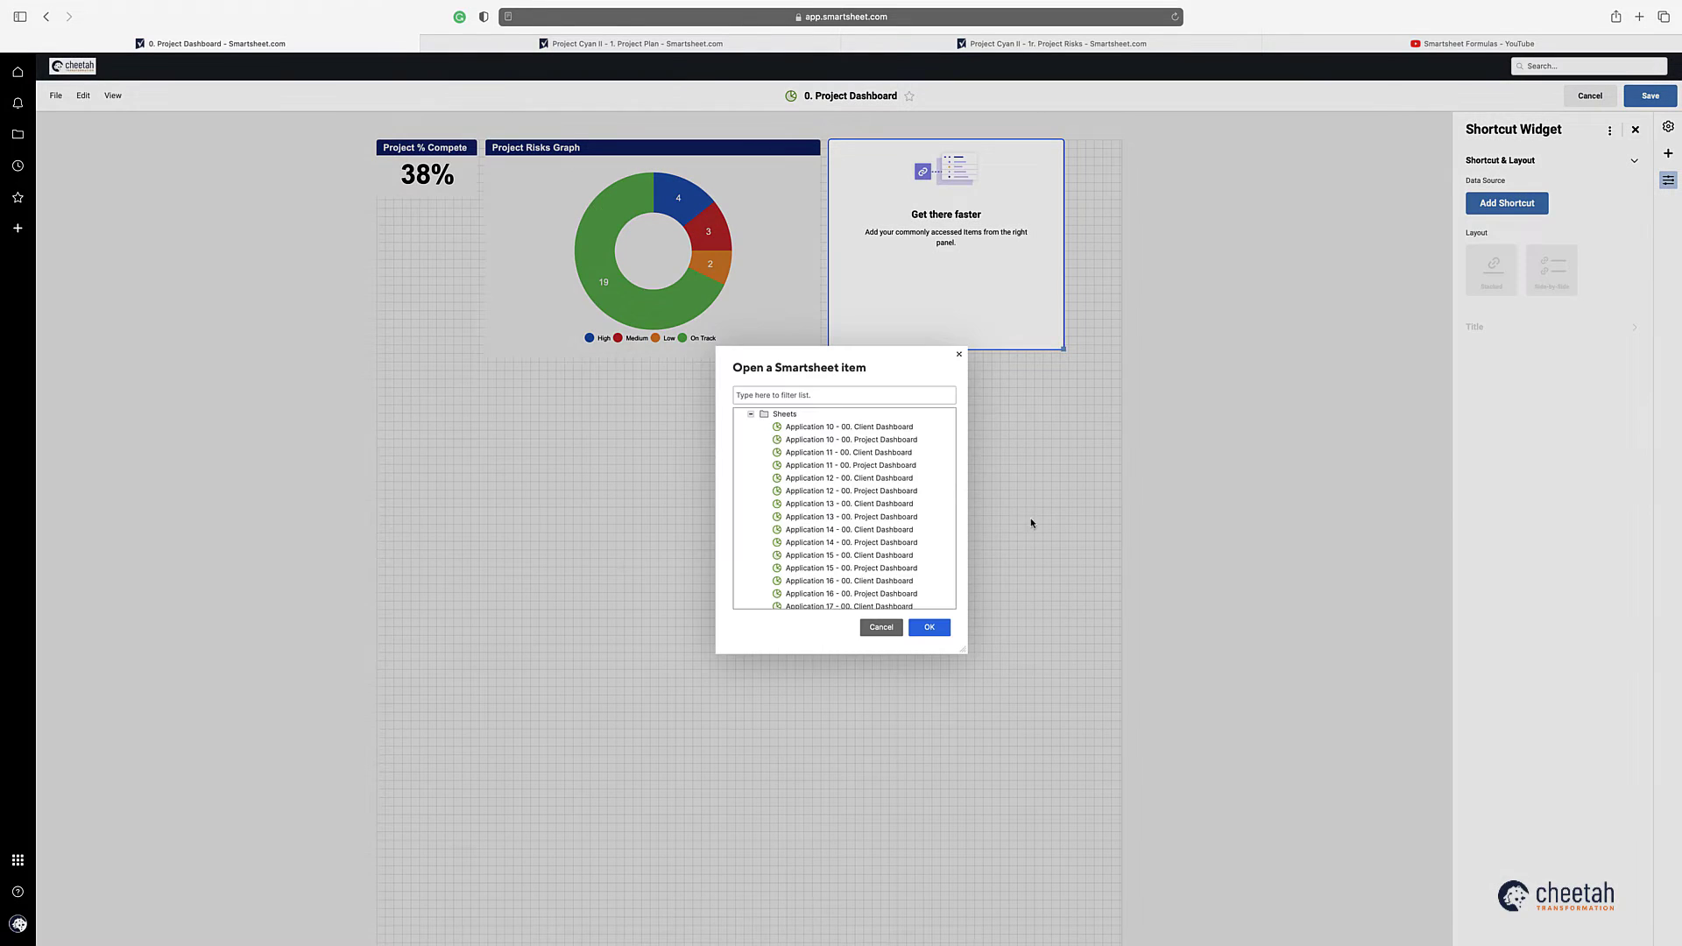
{"action": "left_click", "coordinate": [751, 413]}
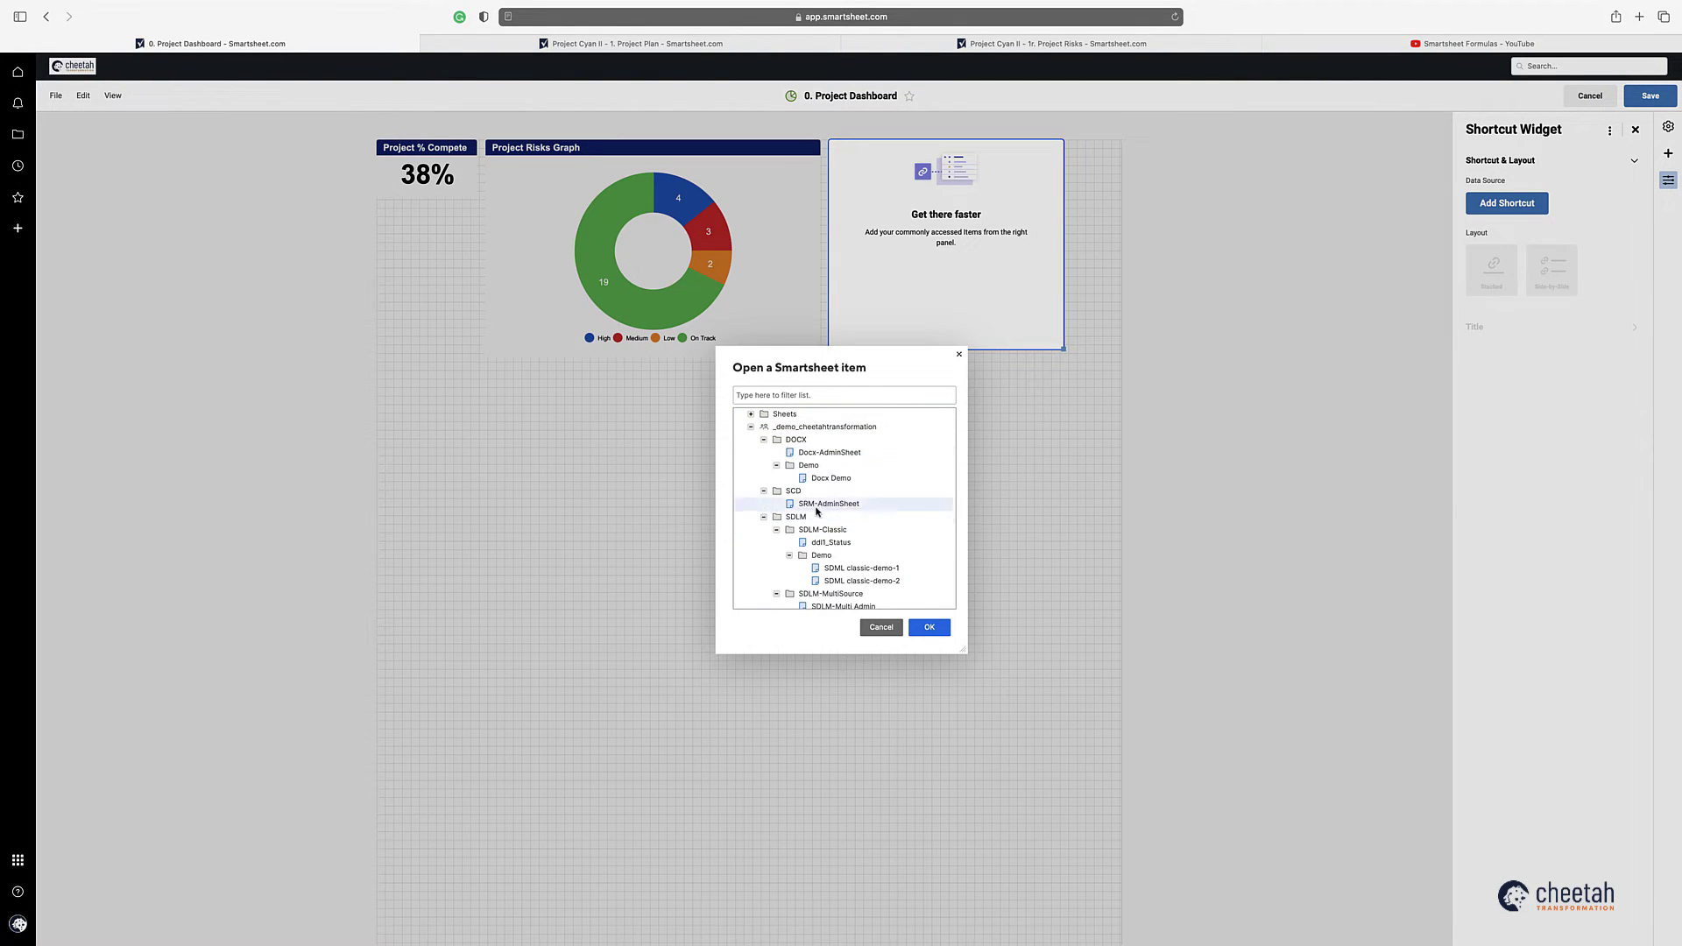
{"action": "scroll", "coordinate": [817, 475], "scroll_direction": "down", "scroll_amount": 5}
{"action": "scroll", "coordinate": [817, 475], "scroll_direction": "down", "scroll_amount": 10}
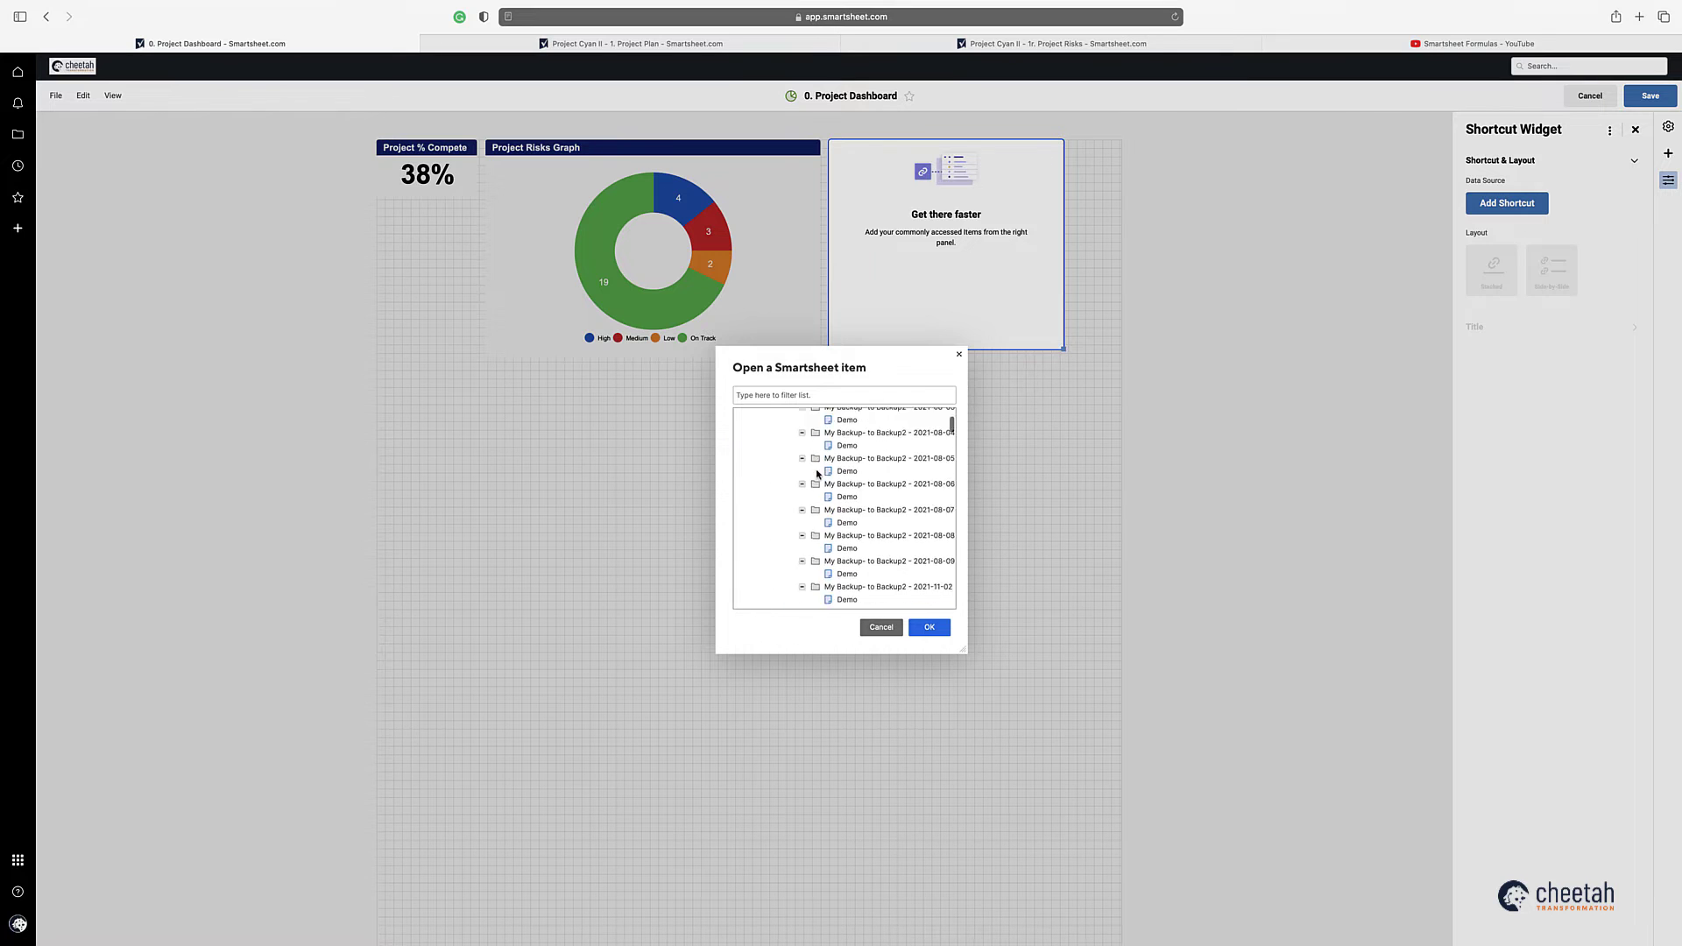
{"action": "scroll", "coordinate": [817, 475], "scroll_direction": "down", "scroll_amount": 10}
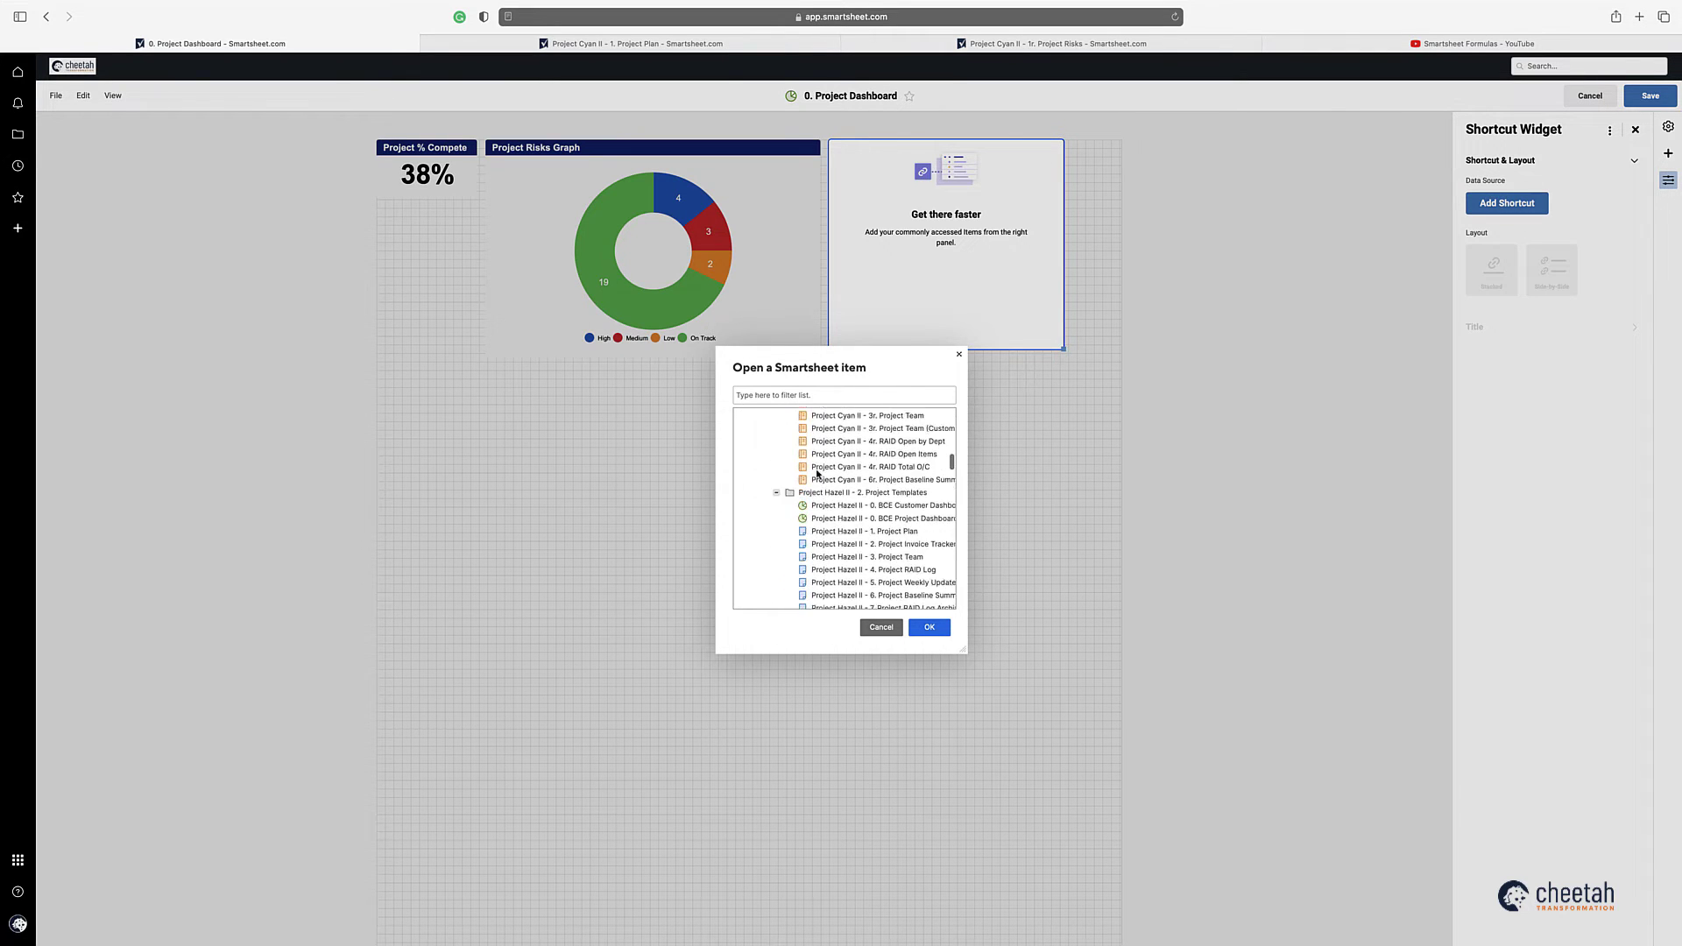
{"action": "scroll", "coordinate": [818, 476], "scroll_direction": "down", "scroll_amount": 10}
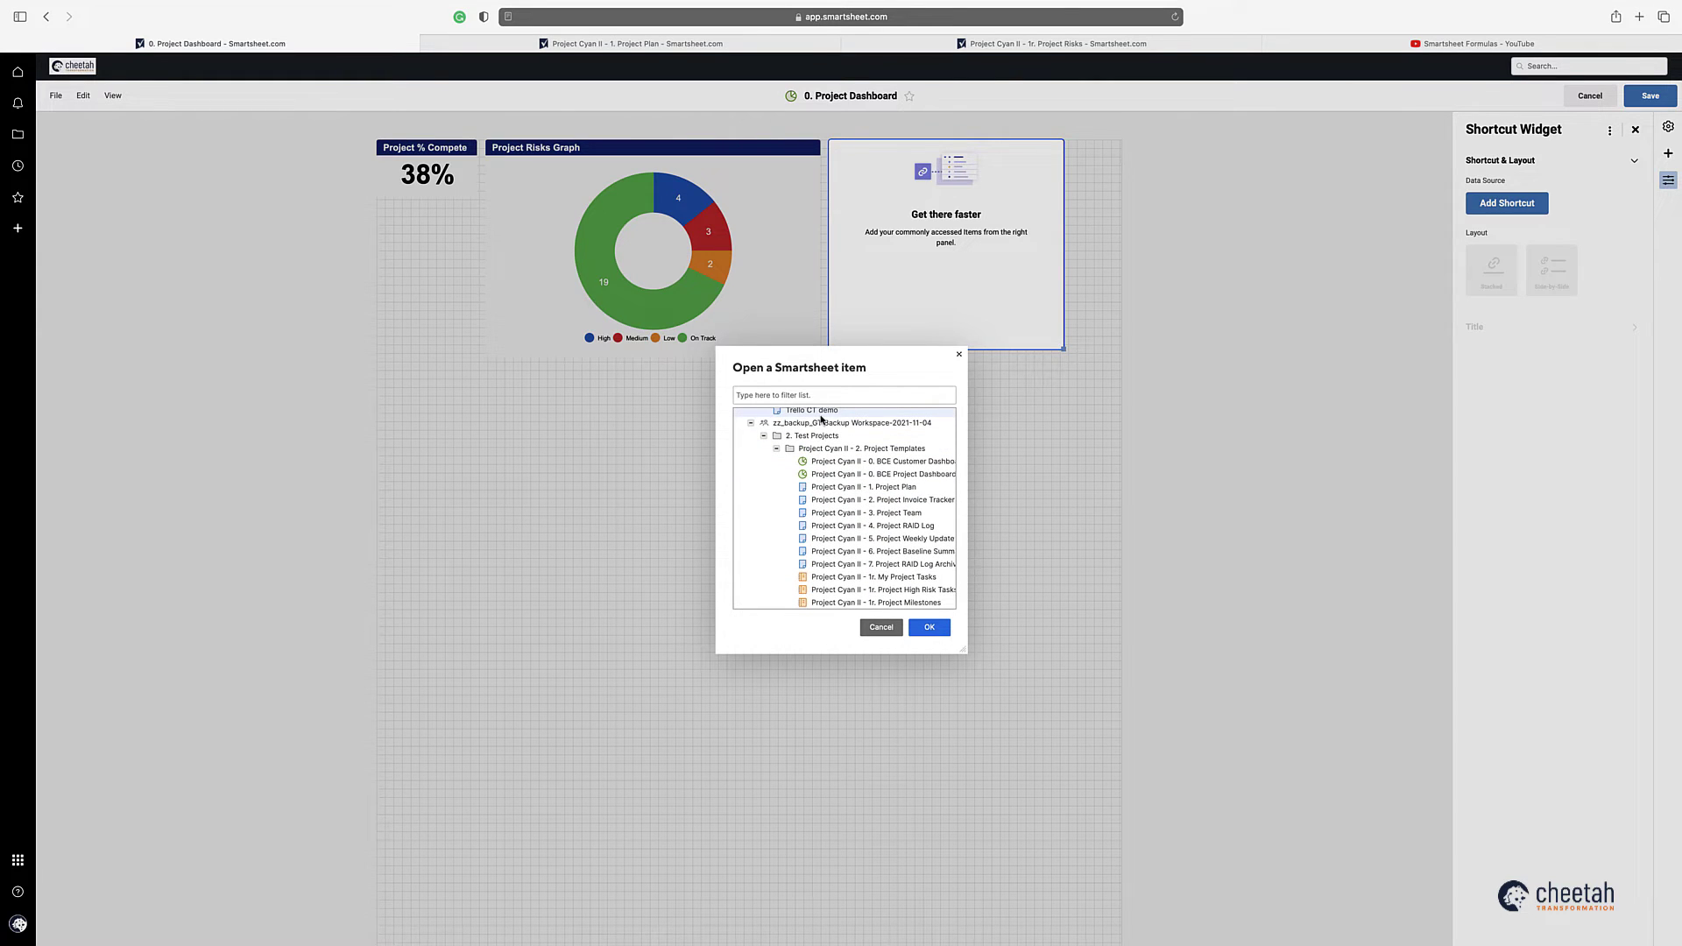
Step: Filter the items by "project cyan ii" and add the "Project Cyan II - 1. Project Plan" sheet from YouTube > Dashboard Basics as a shortcut
{"action": "type", "text": "project cy"}
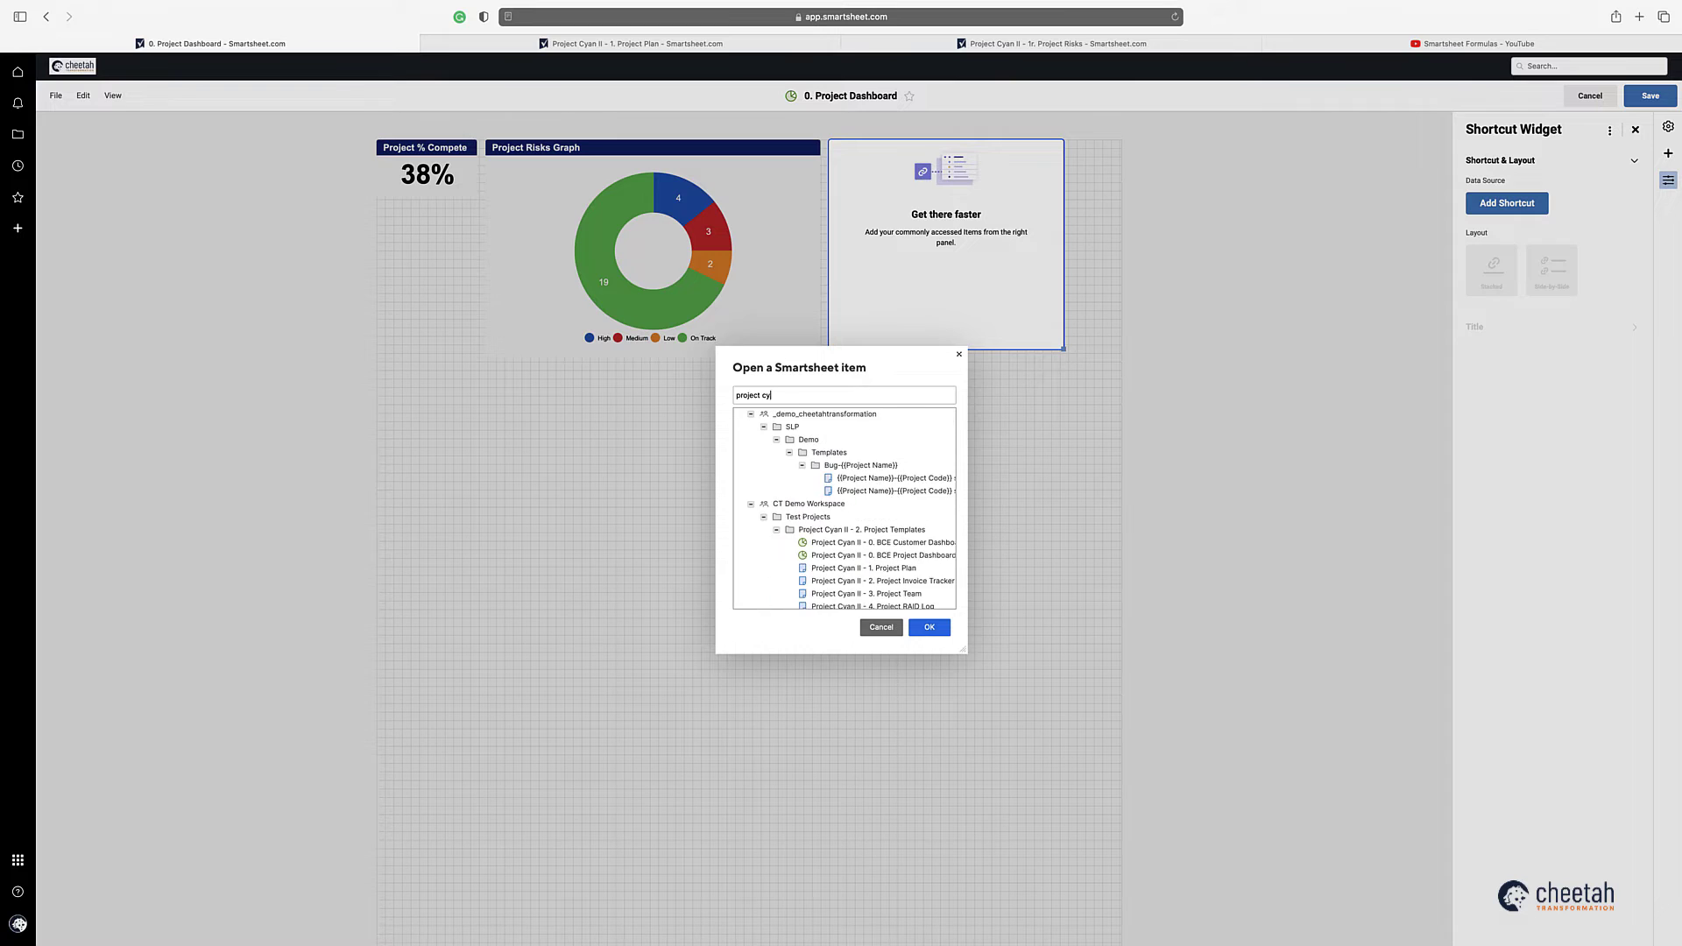
{"action": "type", "text": "an 1"}
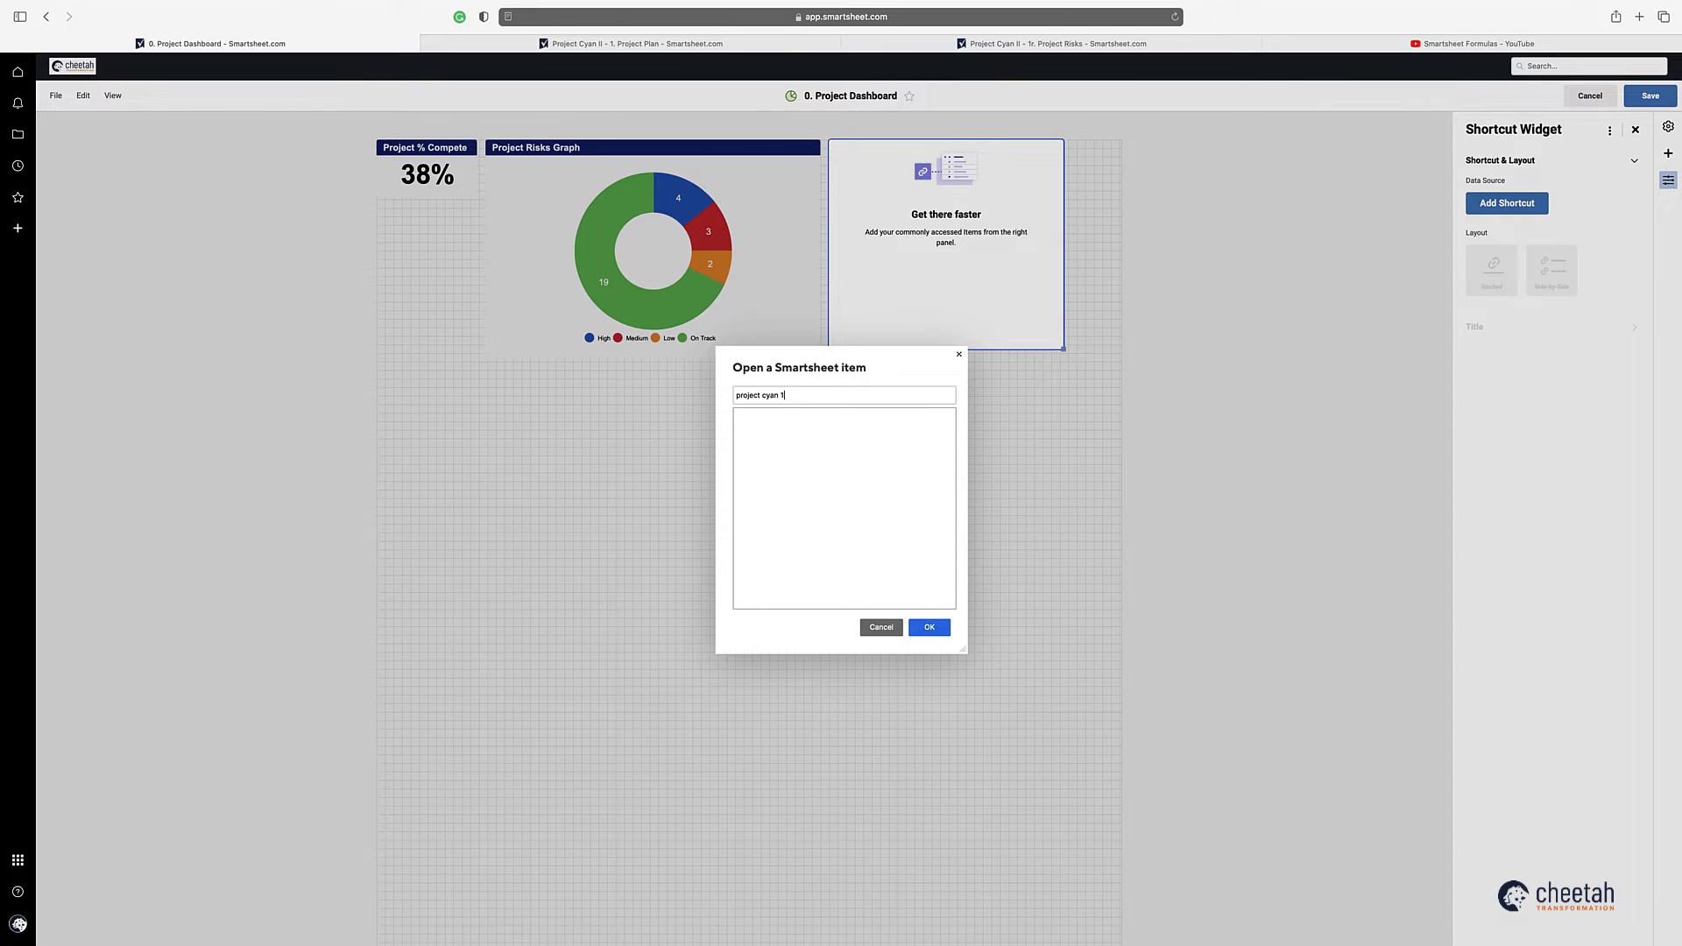
{"action": "type", "text": "i"}
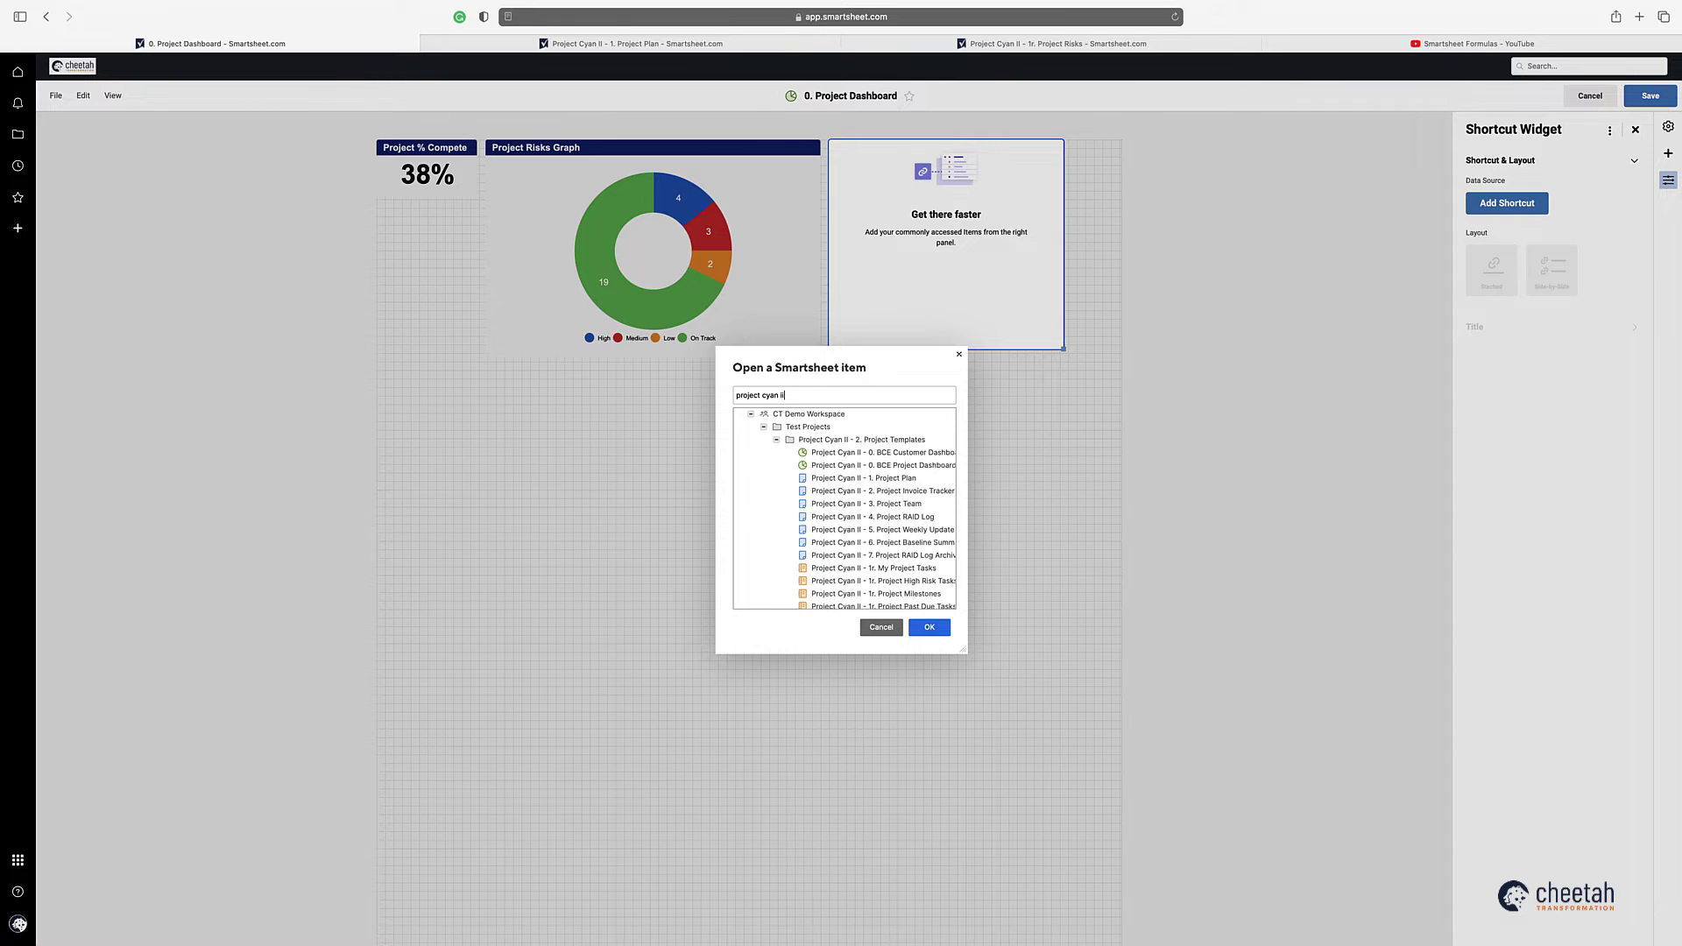
{"action": "left_click", "coordinate": [776, 440]}
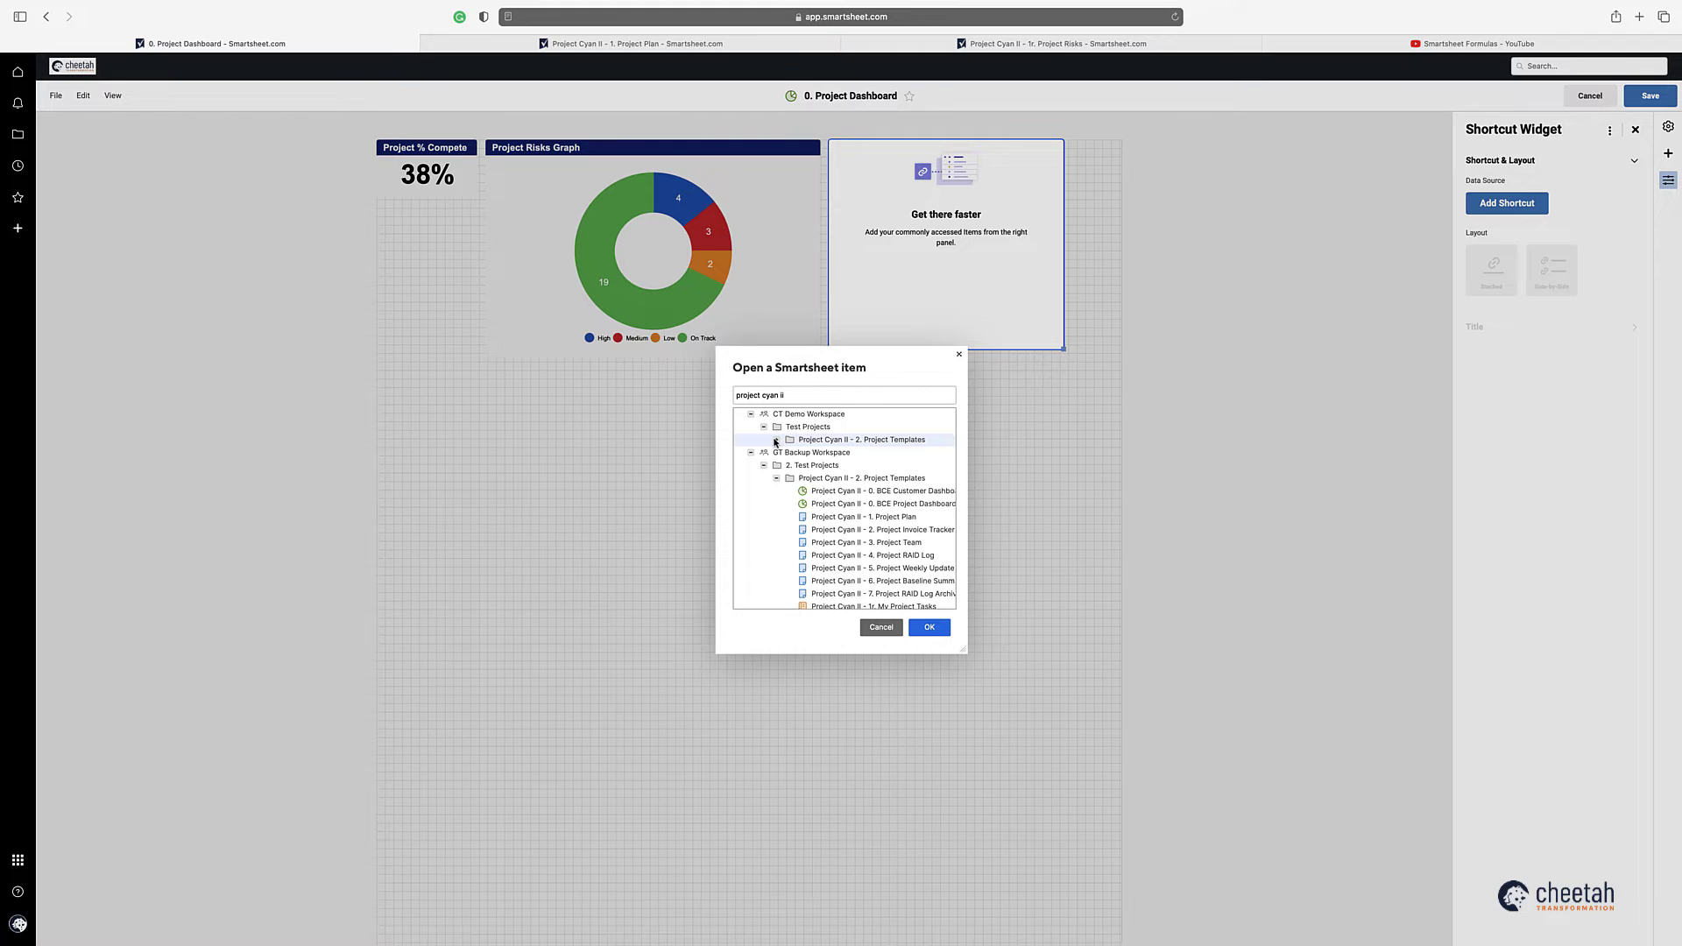
{"action": "left_click", "coordinate": [762, 465]}
{"action": "left_click", "coordinate": [751, 478]}
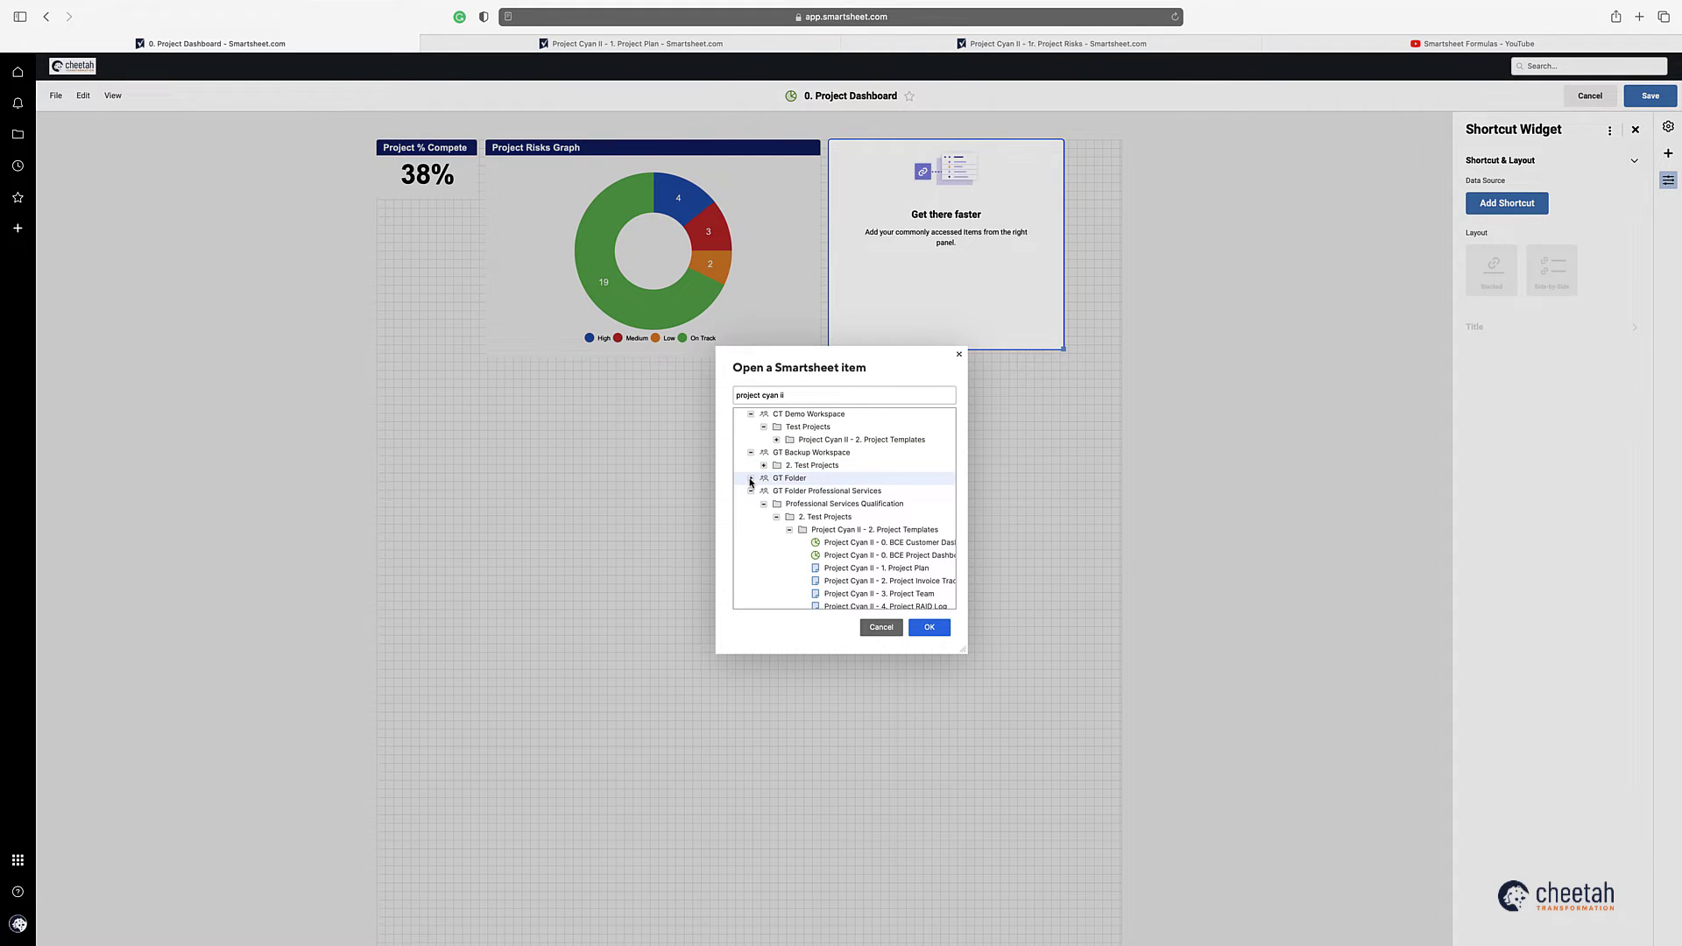
{"action": "scroll", "coordinate": [840, 508], "scroll_direction": "down", "scroll_amount": 3}
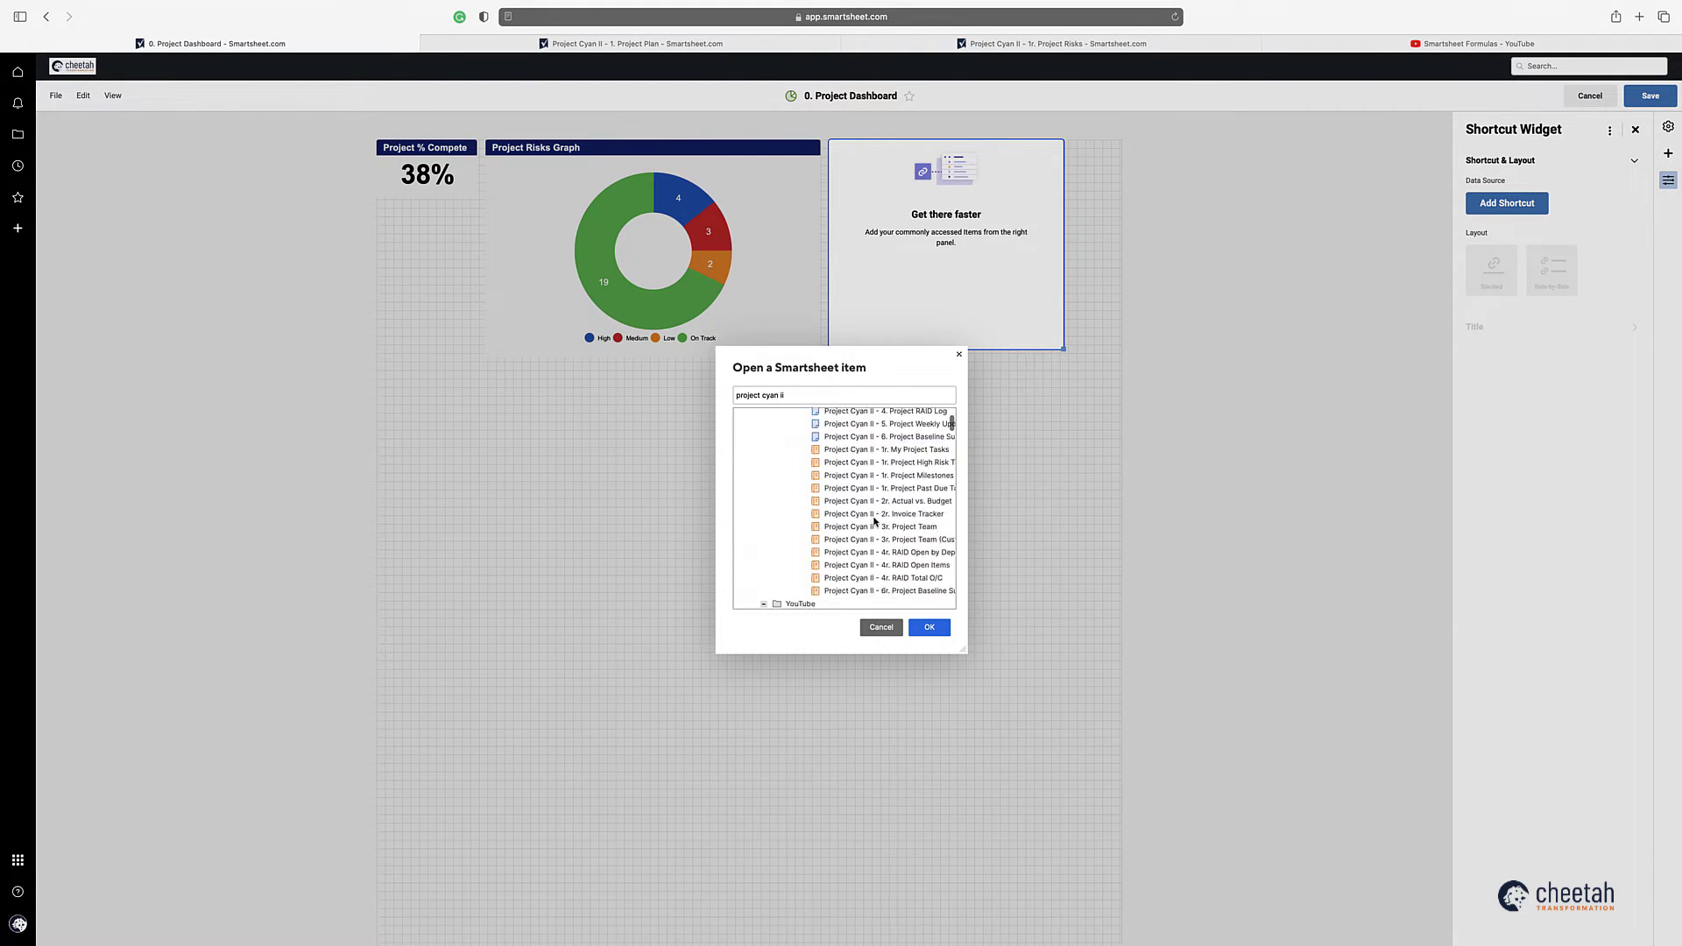
{"action": "scroll", "coordinate": [873, 520], "scroll_direction": "down", "scroll_amount": 3}
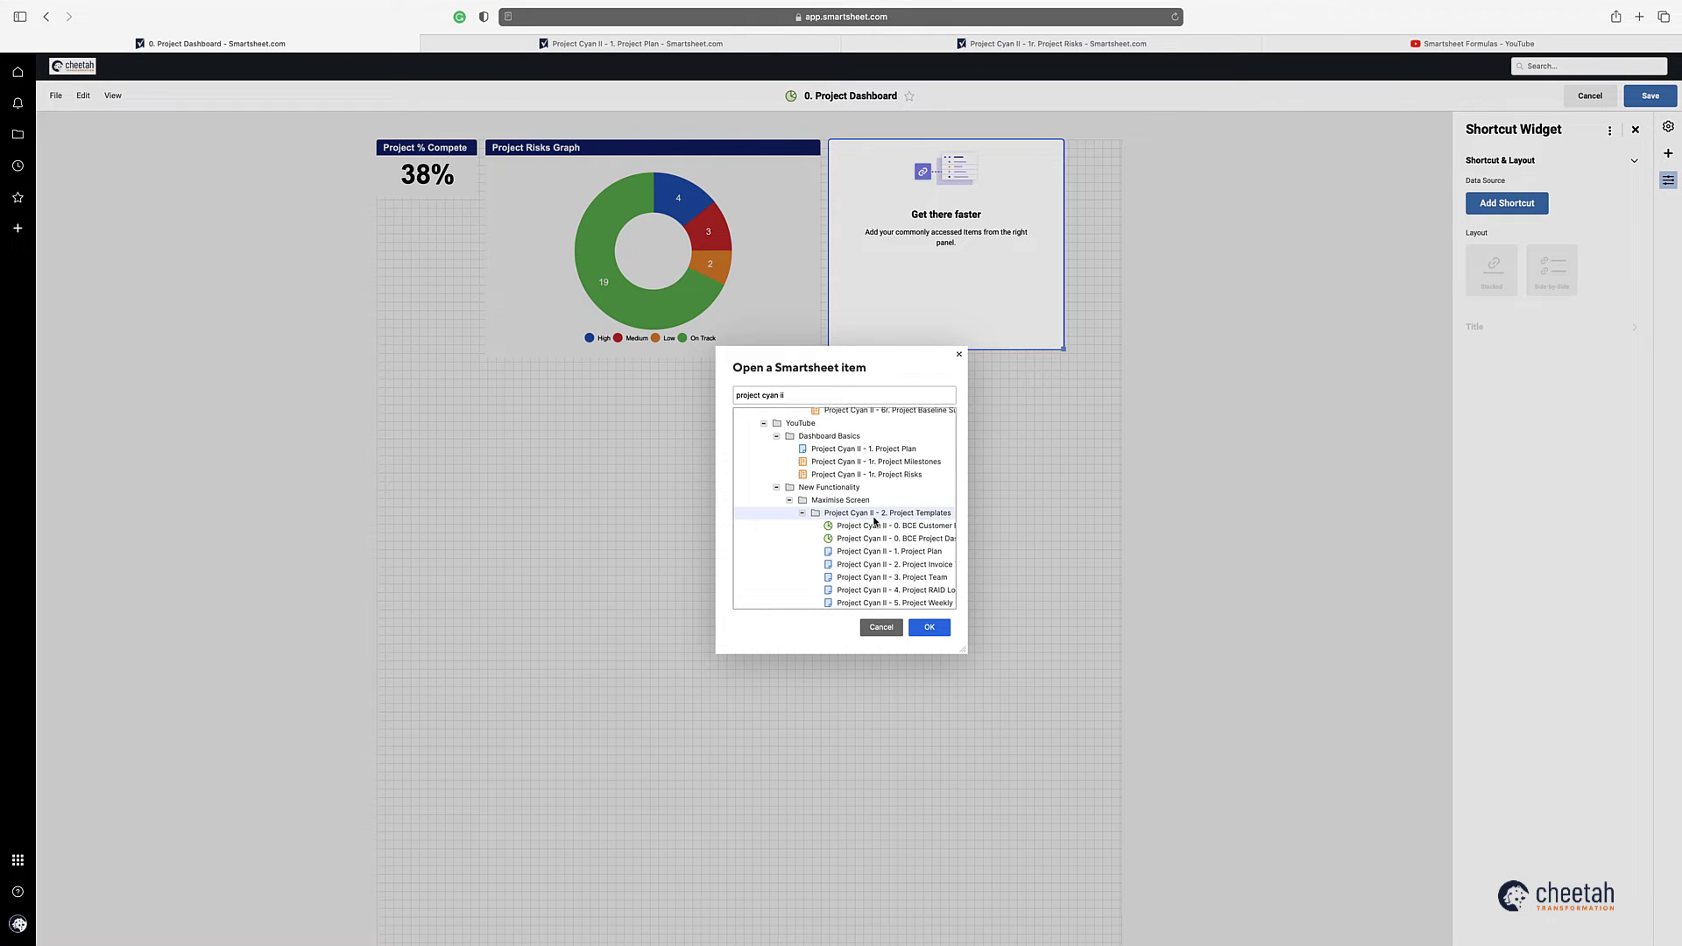
{"action": "left_click", "coordinate": [882, 450]}
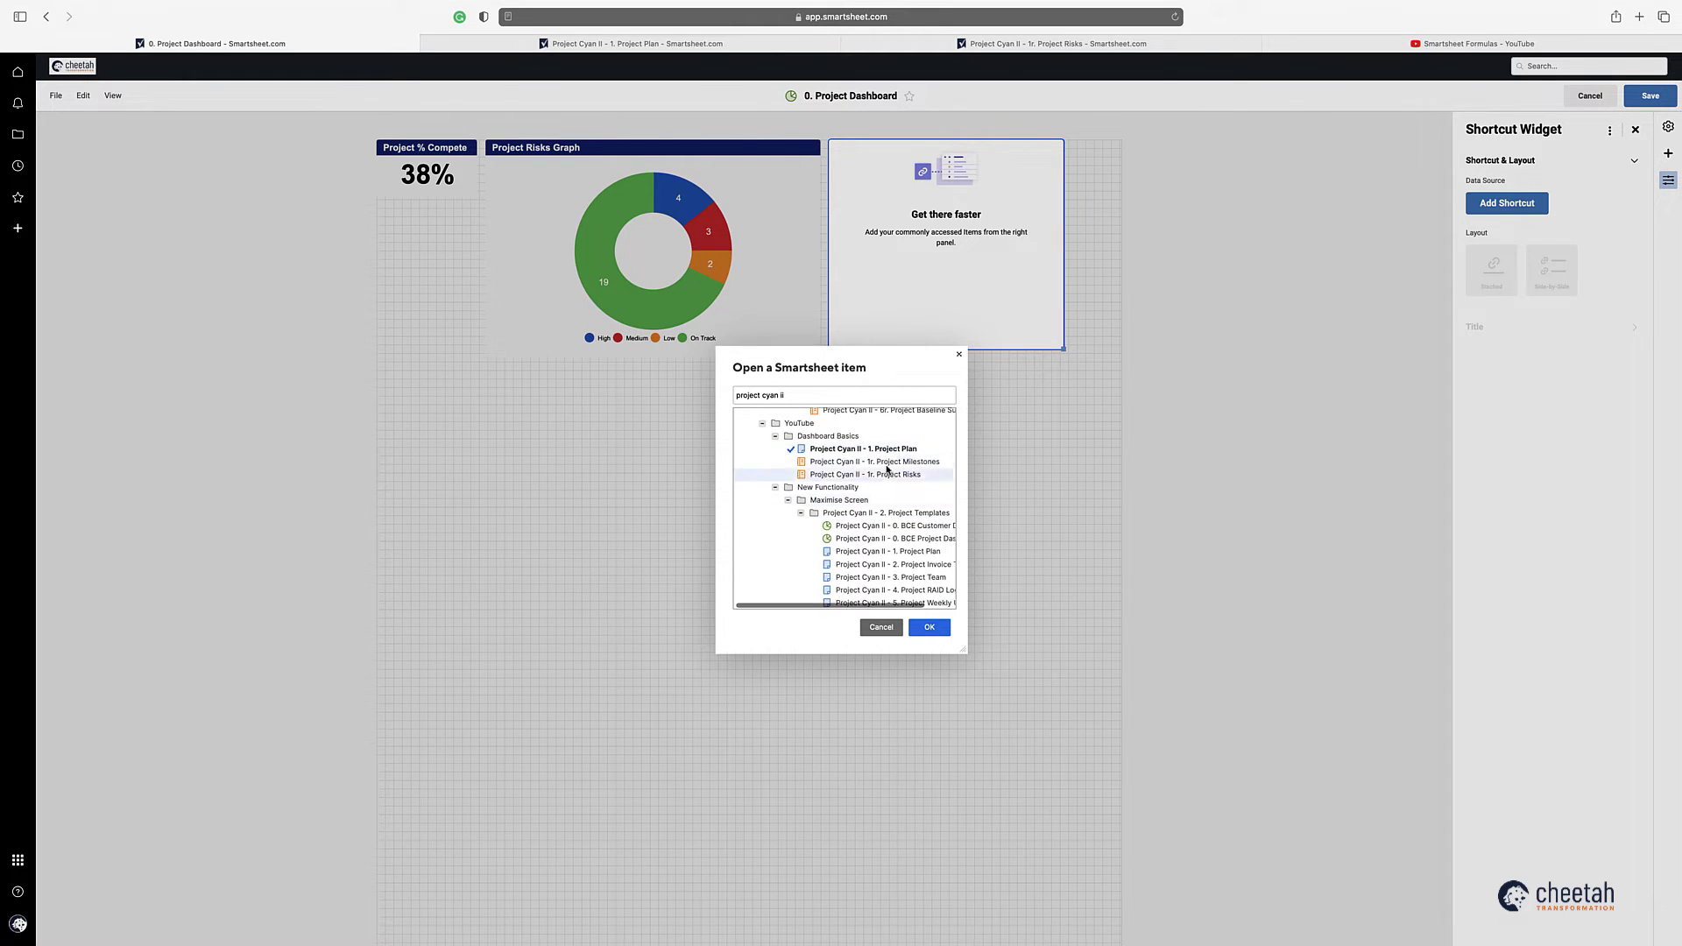
{"action": "left_click", "coordinate": [932, 628]}
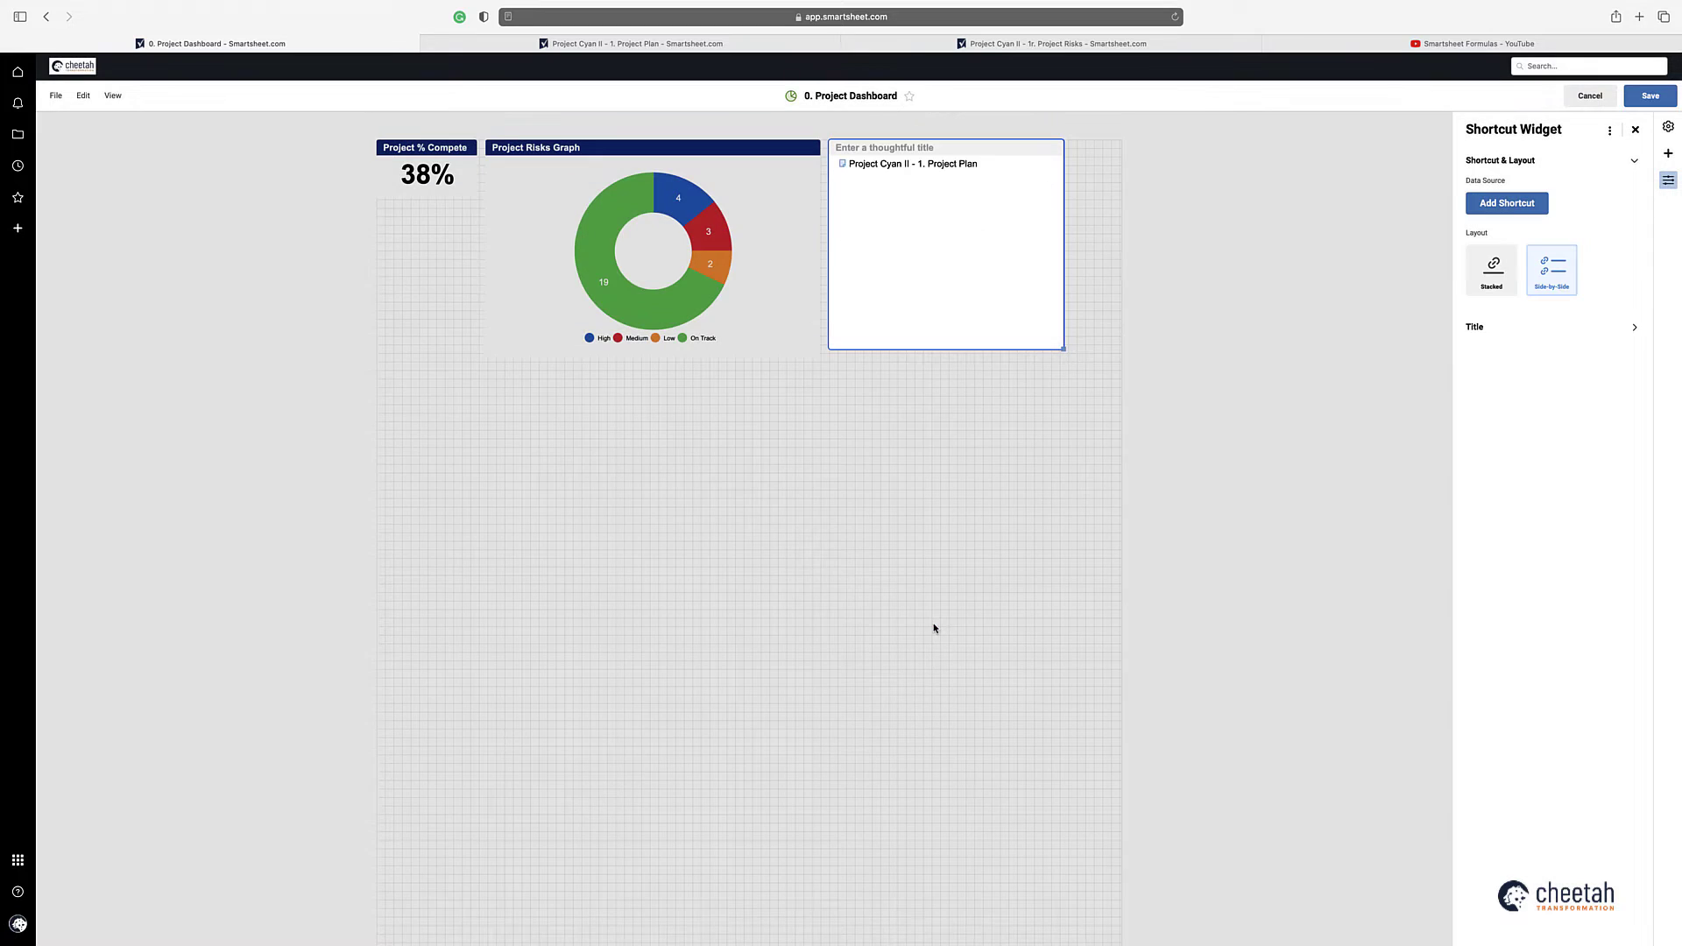
Step: Title the shortcut widget "Quick Links" and set the Project Plan link's font size to 10
{"action": "left_click", "coordinate": [892, 147]}
{"action": "type", "text": "Qui"}
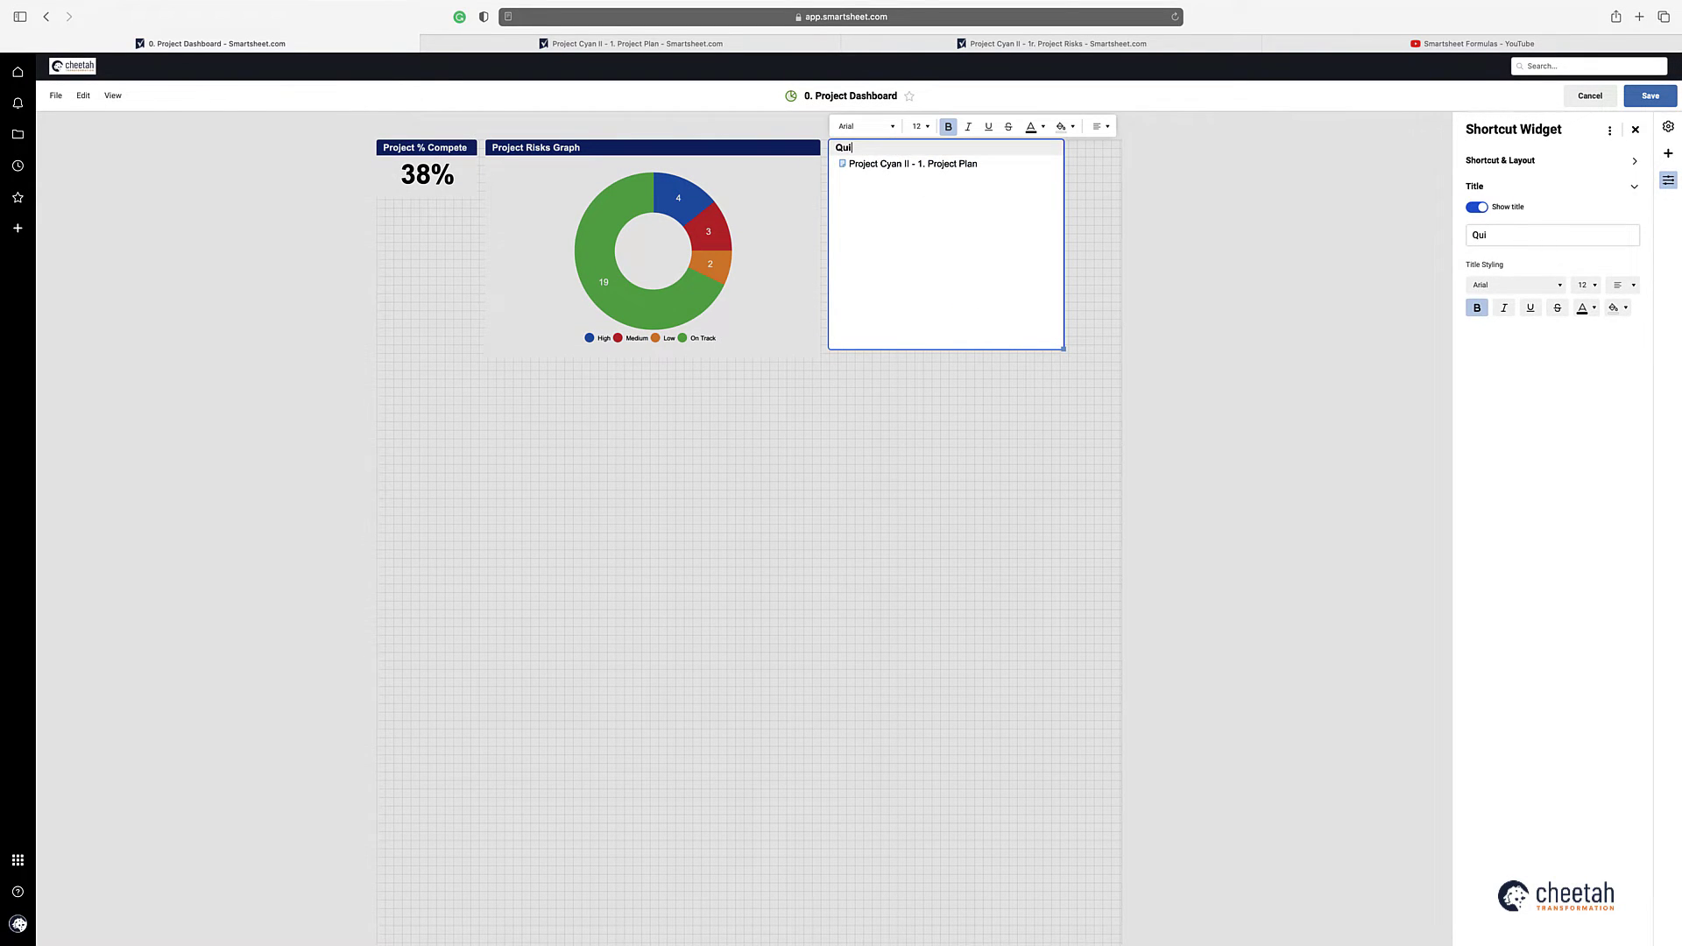
{"action": "type", "text": "ck Links"}
{"action": "left_click", "coordinate": [906, 203]}
{"action": "left_click", "coordinate": [901, 167]}
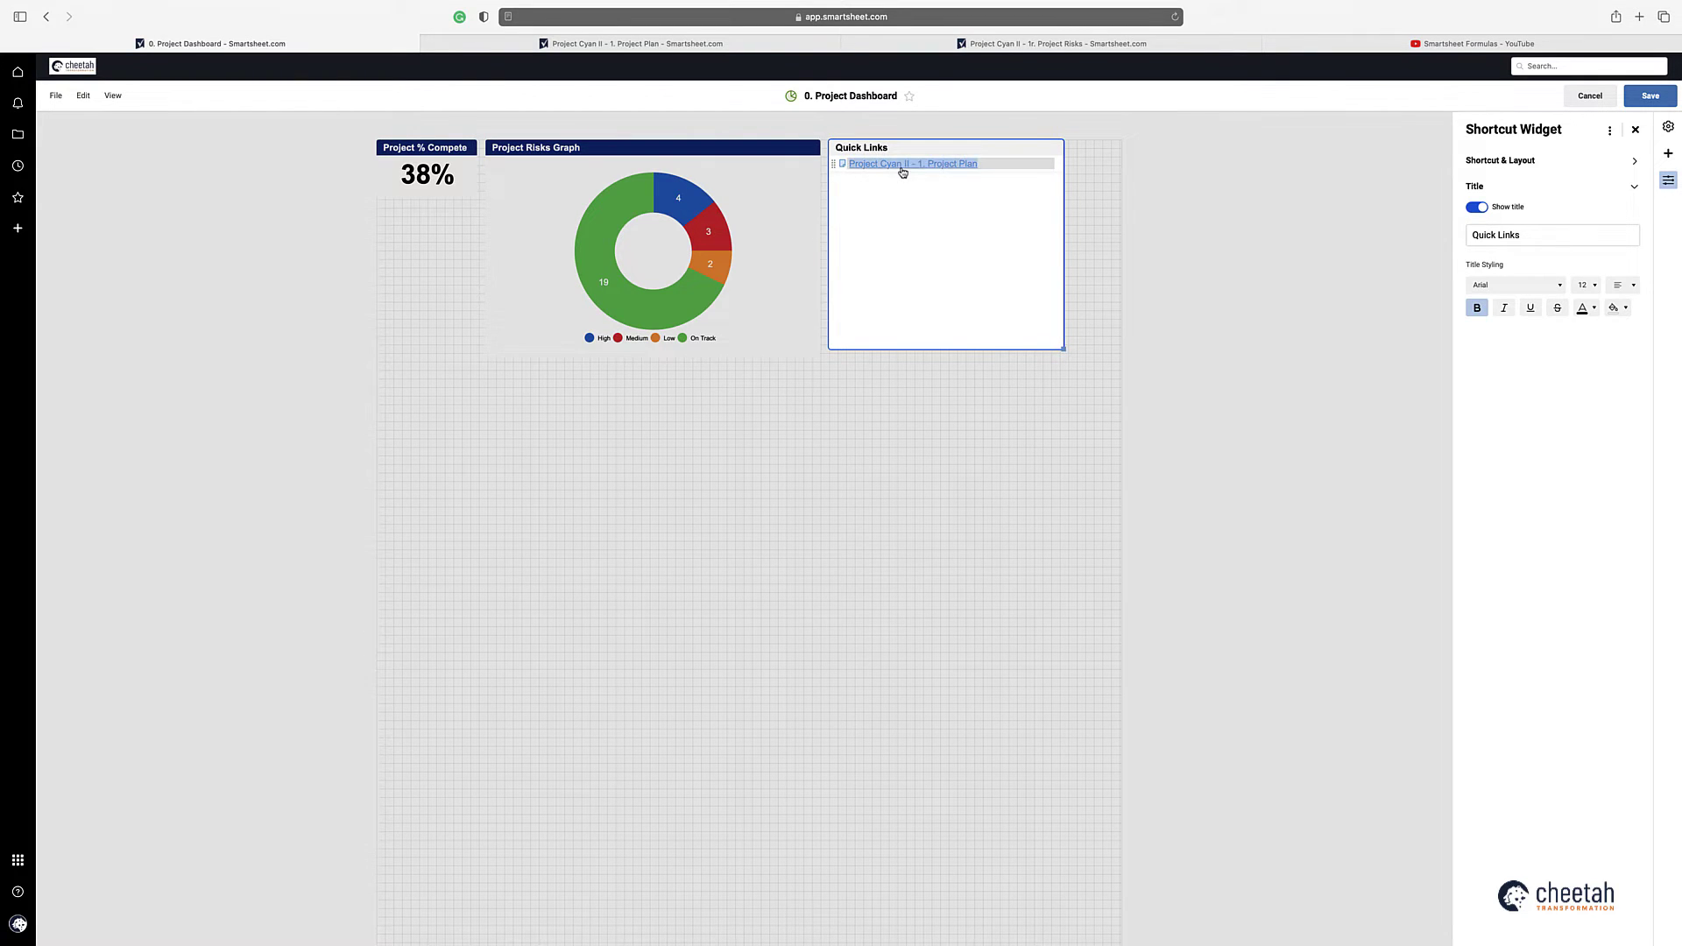
{"action": "left_click", "coordinate": [928, 127]}
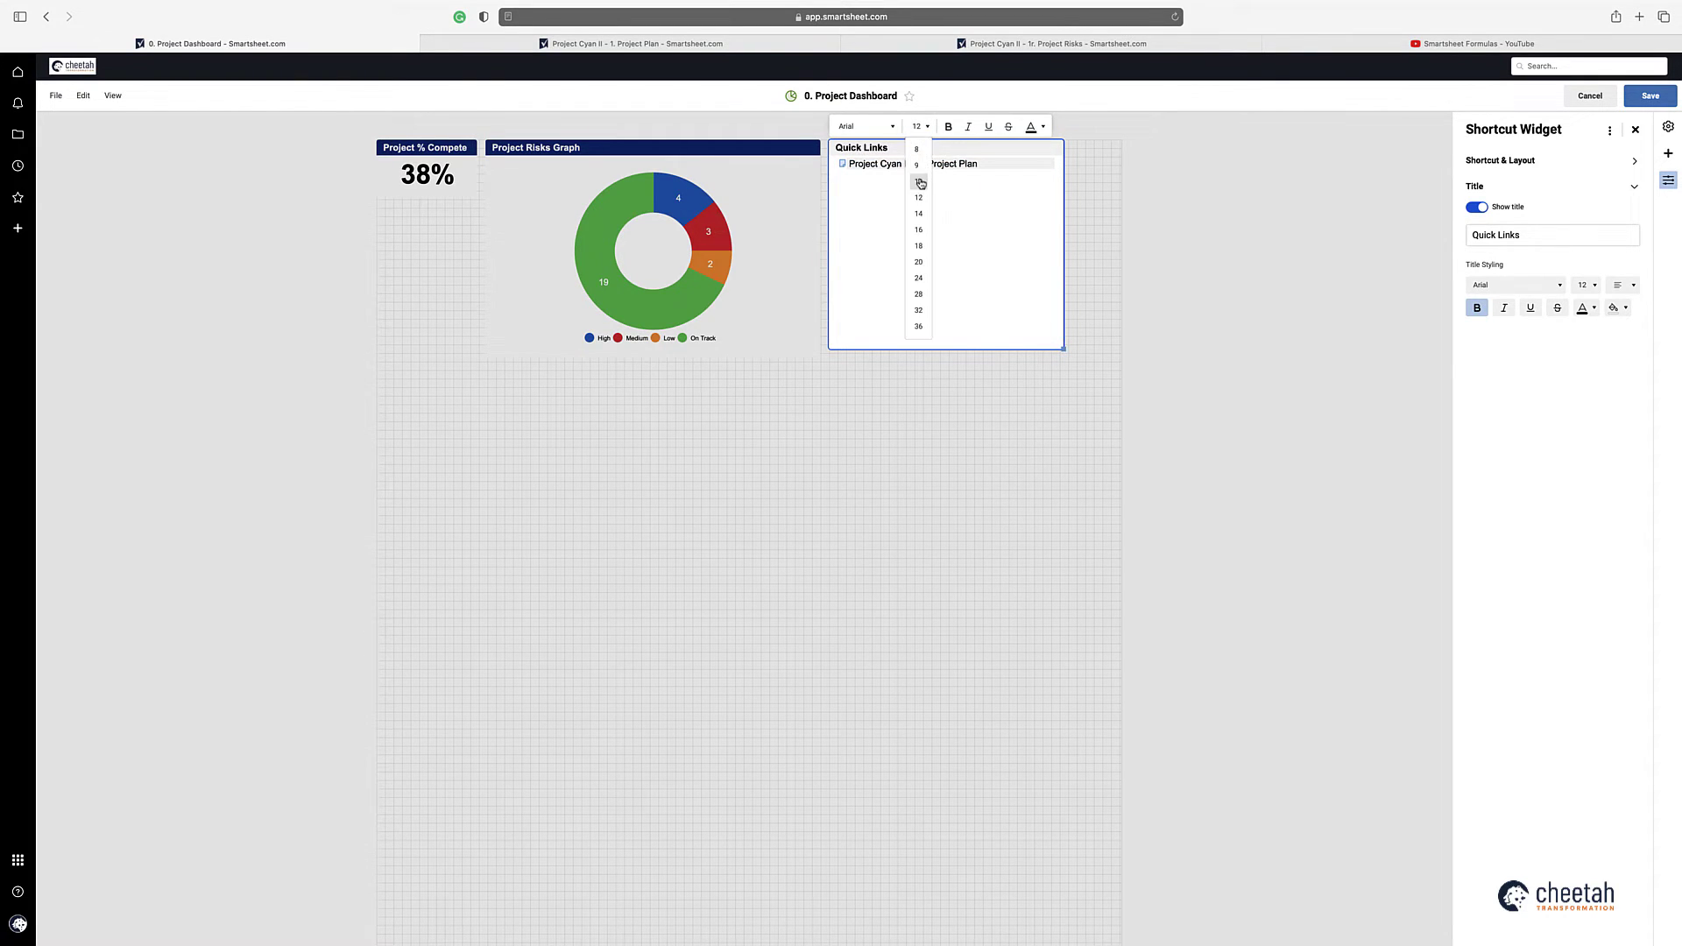
{"action": "left_click", "coordinate": [919, 182]}
Step: Style the Quick Links title with white text on a dark blue background
{"action": "left_click", "coordinate": [911, 148]}
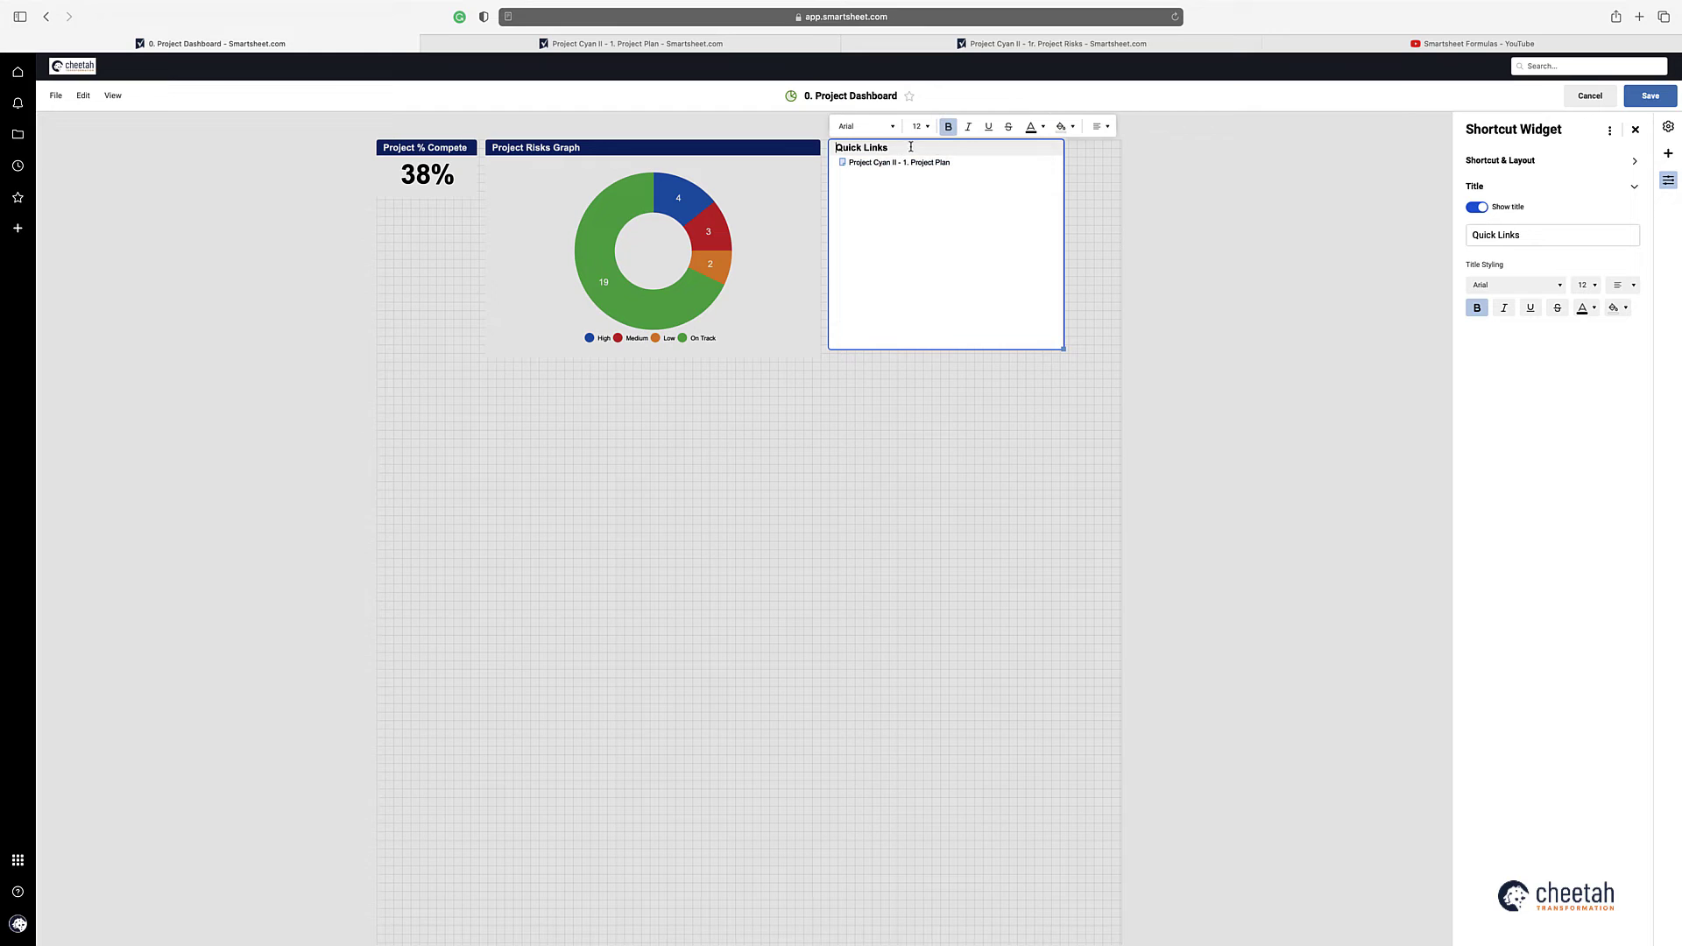
{"action": "left_click", "coordinate": [1040, 127]}
{"action": "left_click", "coordinate": [1127, 211]}
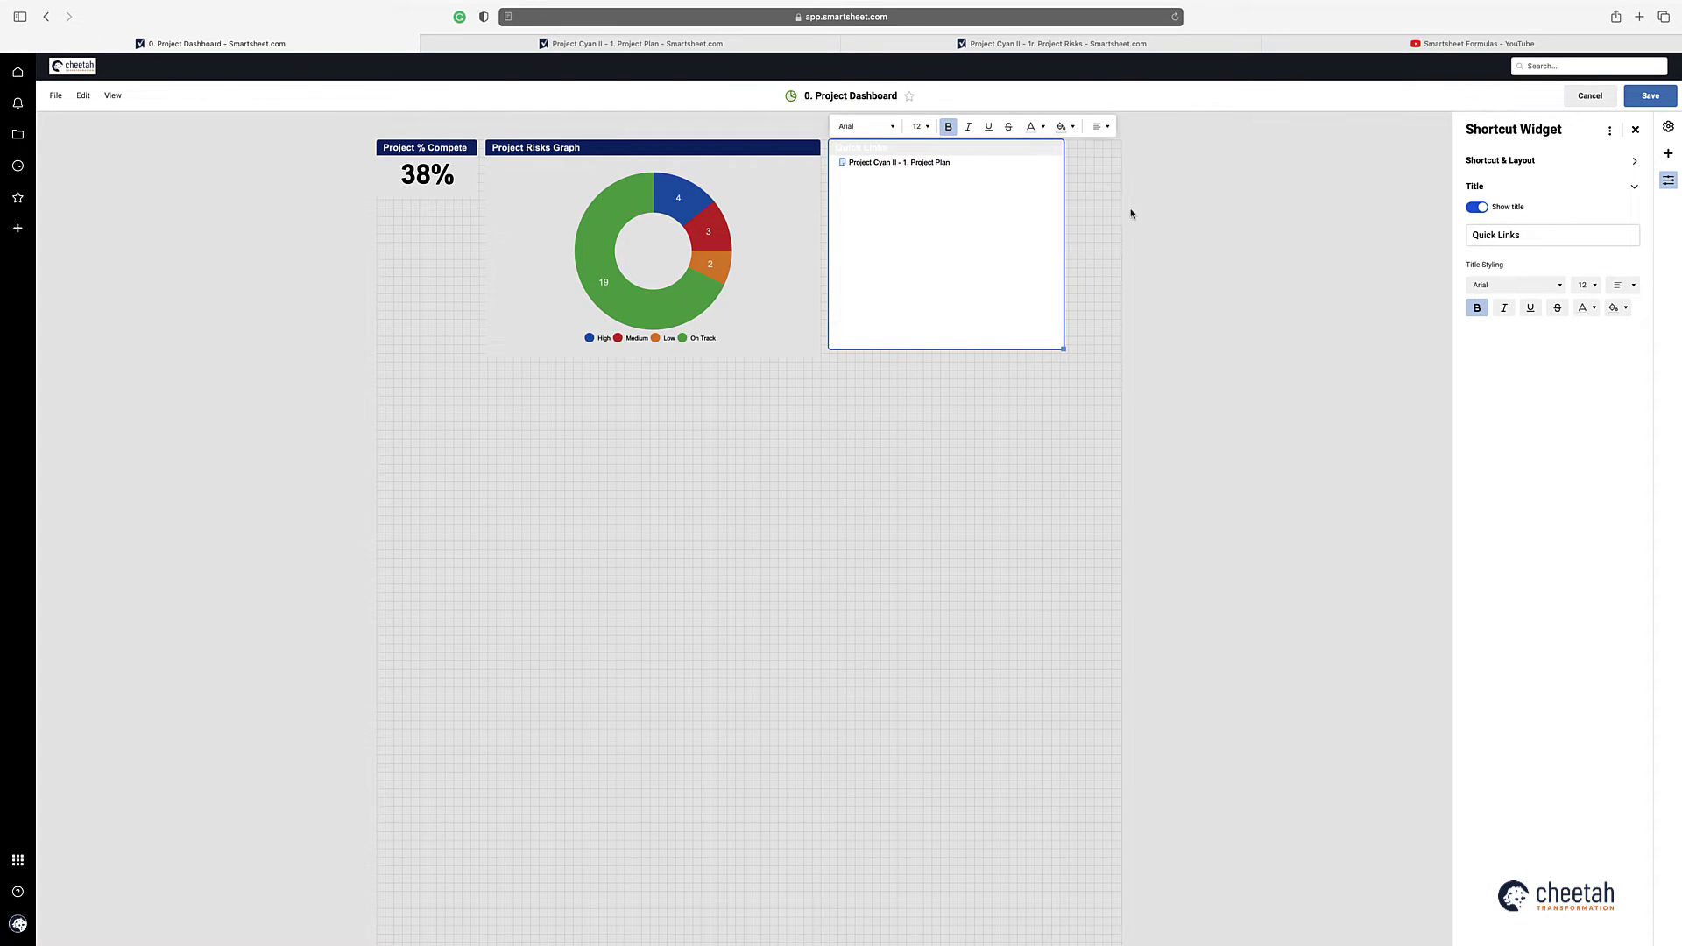
{"action": "left_click", "coordinate": [1064, 127]}
{"action": "left_click", "coordinate": [1119, 160]}
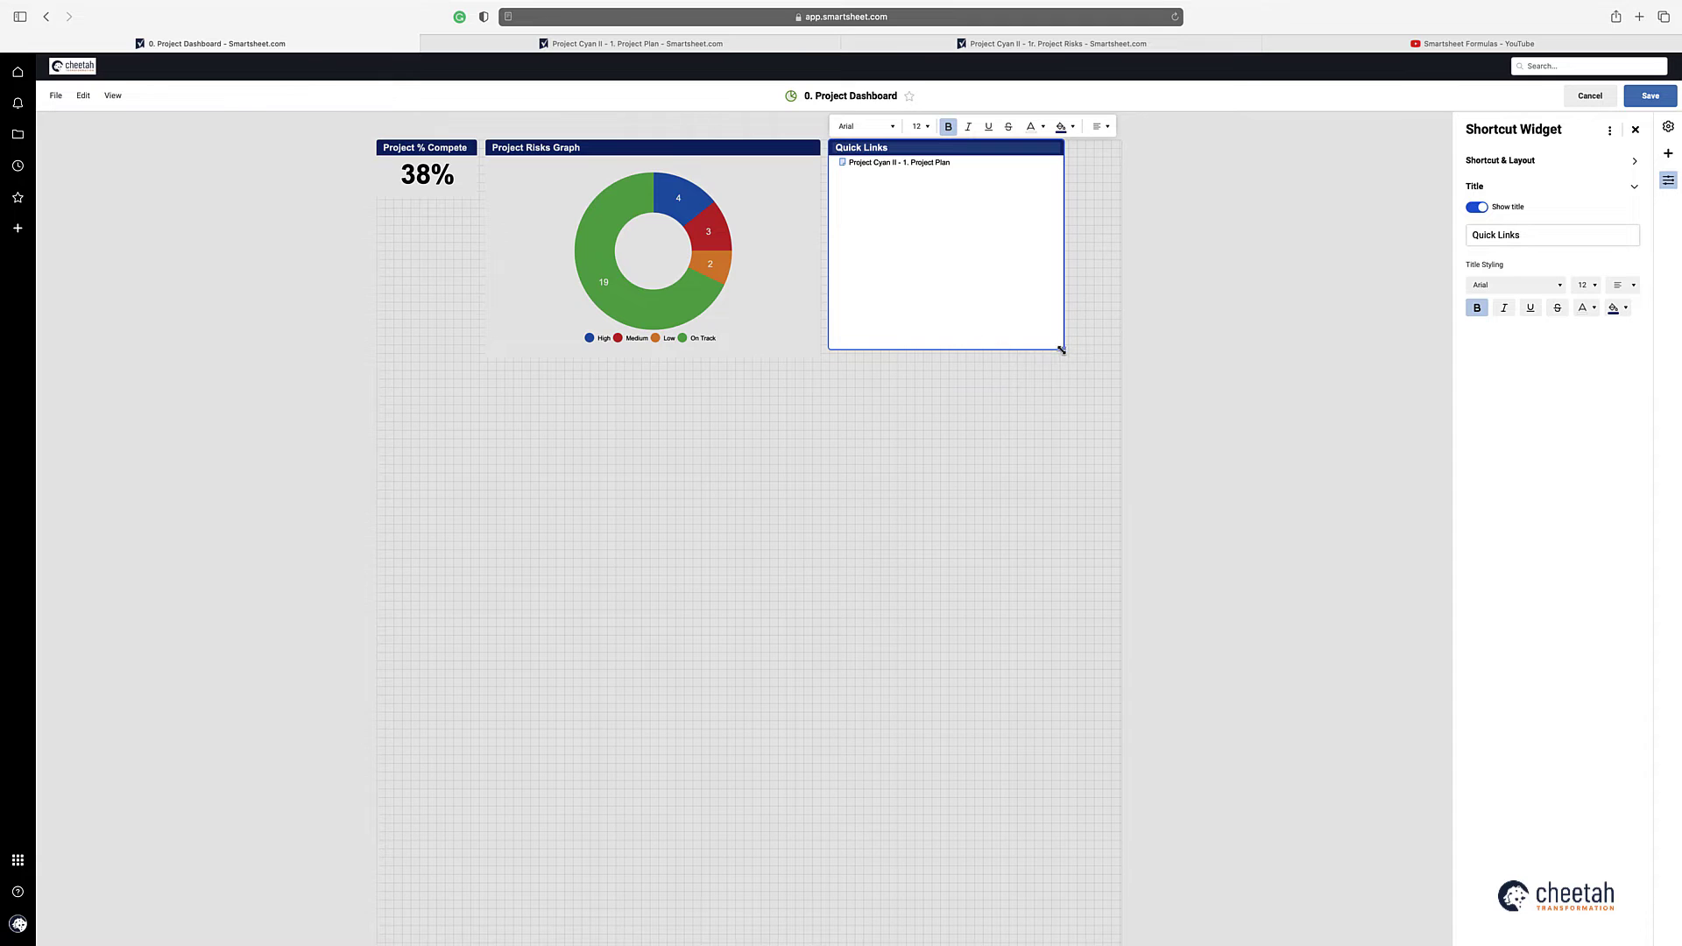
Step: Shrink the Quick Links widget to fit its single link and move it to the right edge of the dashboard grid
{"action": "left_click_drag", "start_coordinate": [1061, 349], "coordinate": [970, 211]}
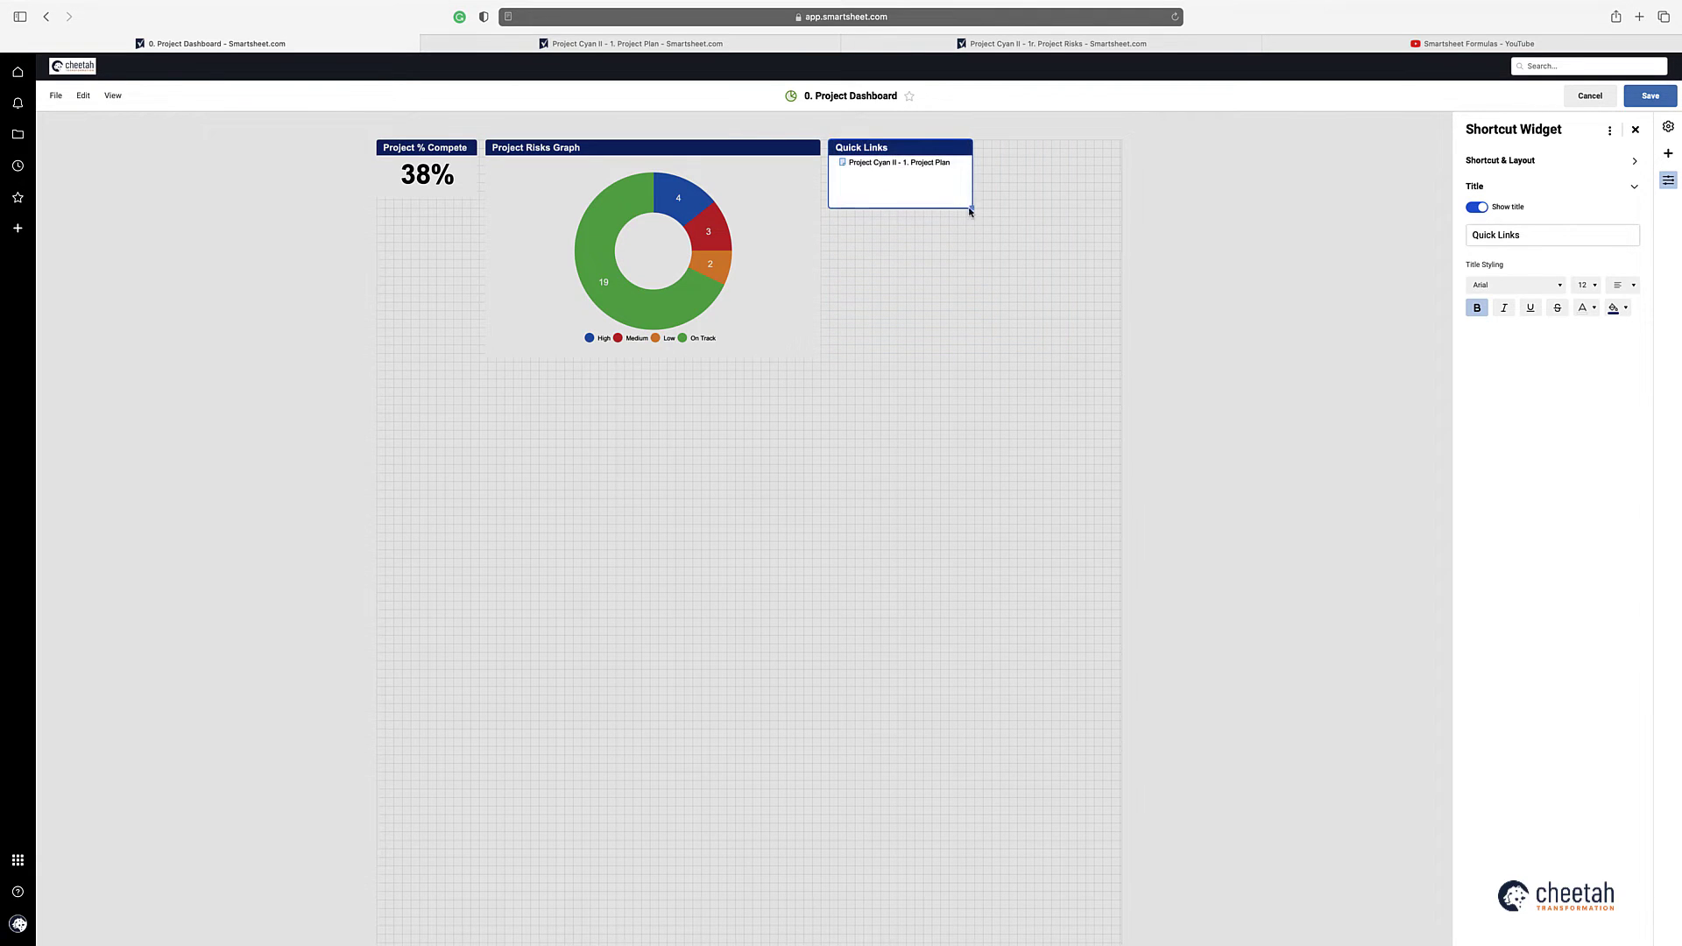
{"action": "left_click", "coordinate": [897, 244]}
{"action": "left_click_drag", "start_coordinate": [898, 153], "coordinate": [1049, 151]}
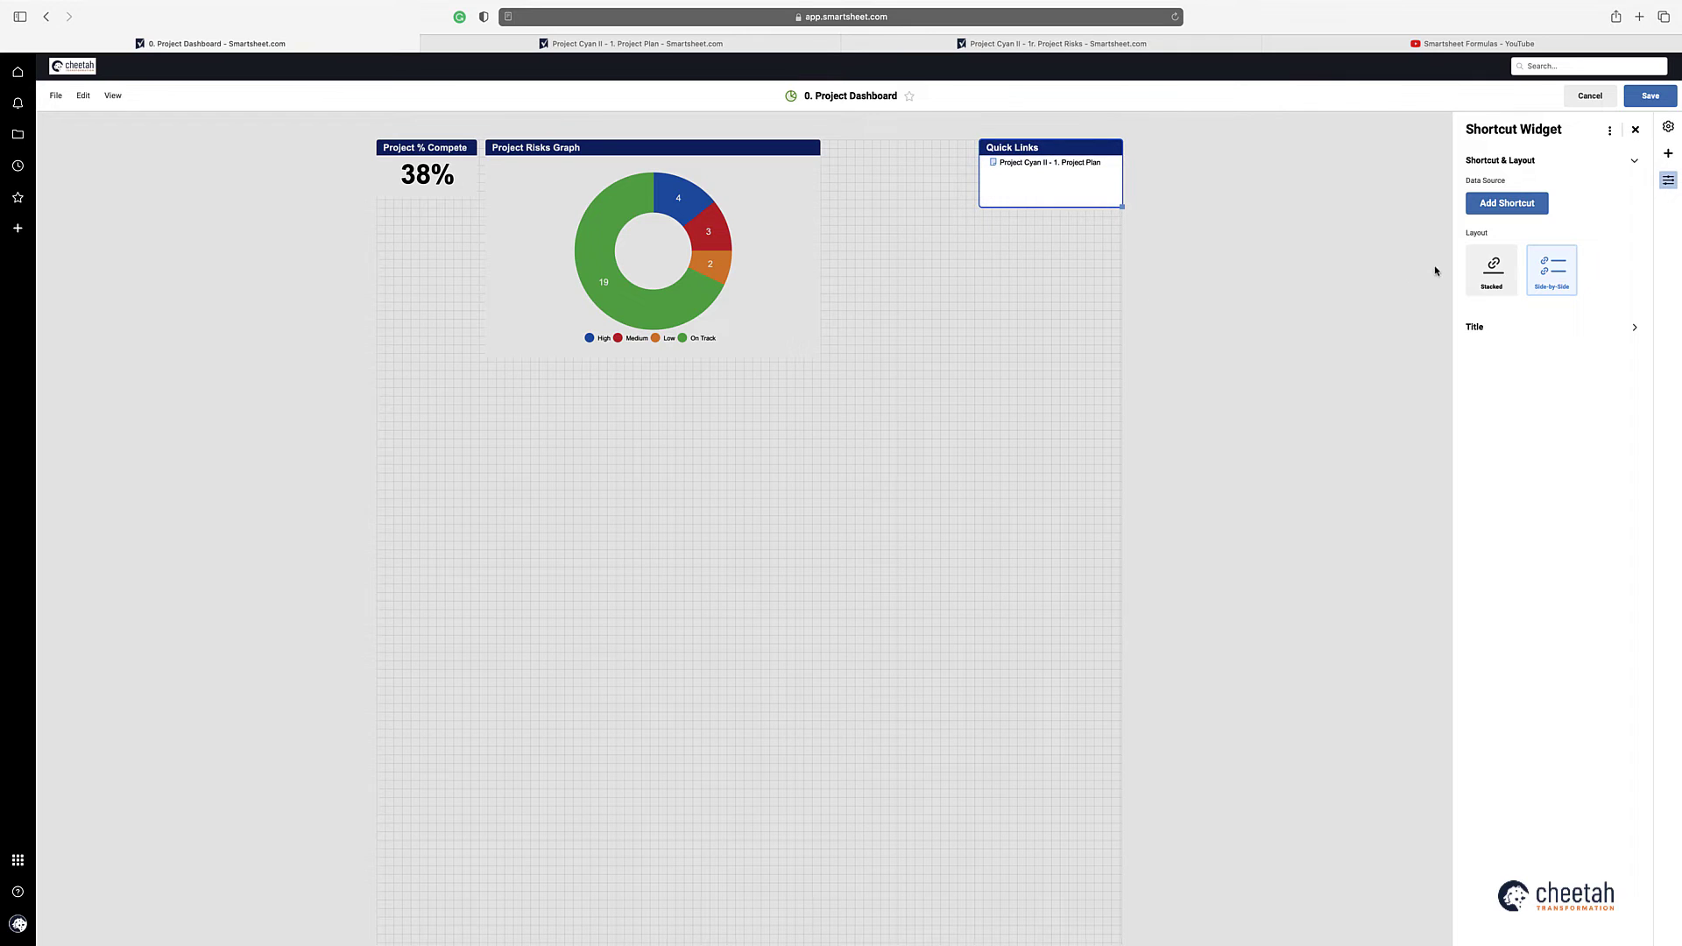
Step: Save the dashboard, test the Project Plan quick link and return to the dashboard
{"action": "left_click", "coordinate": [1649, 95]}
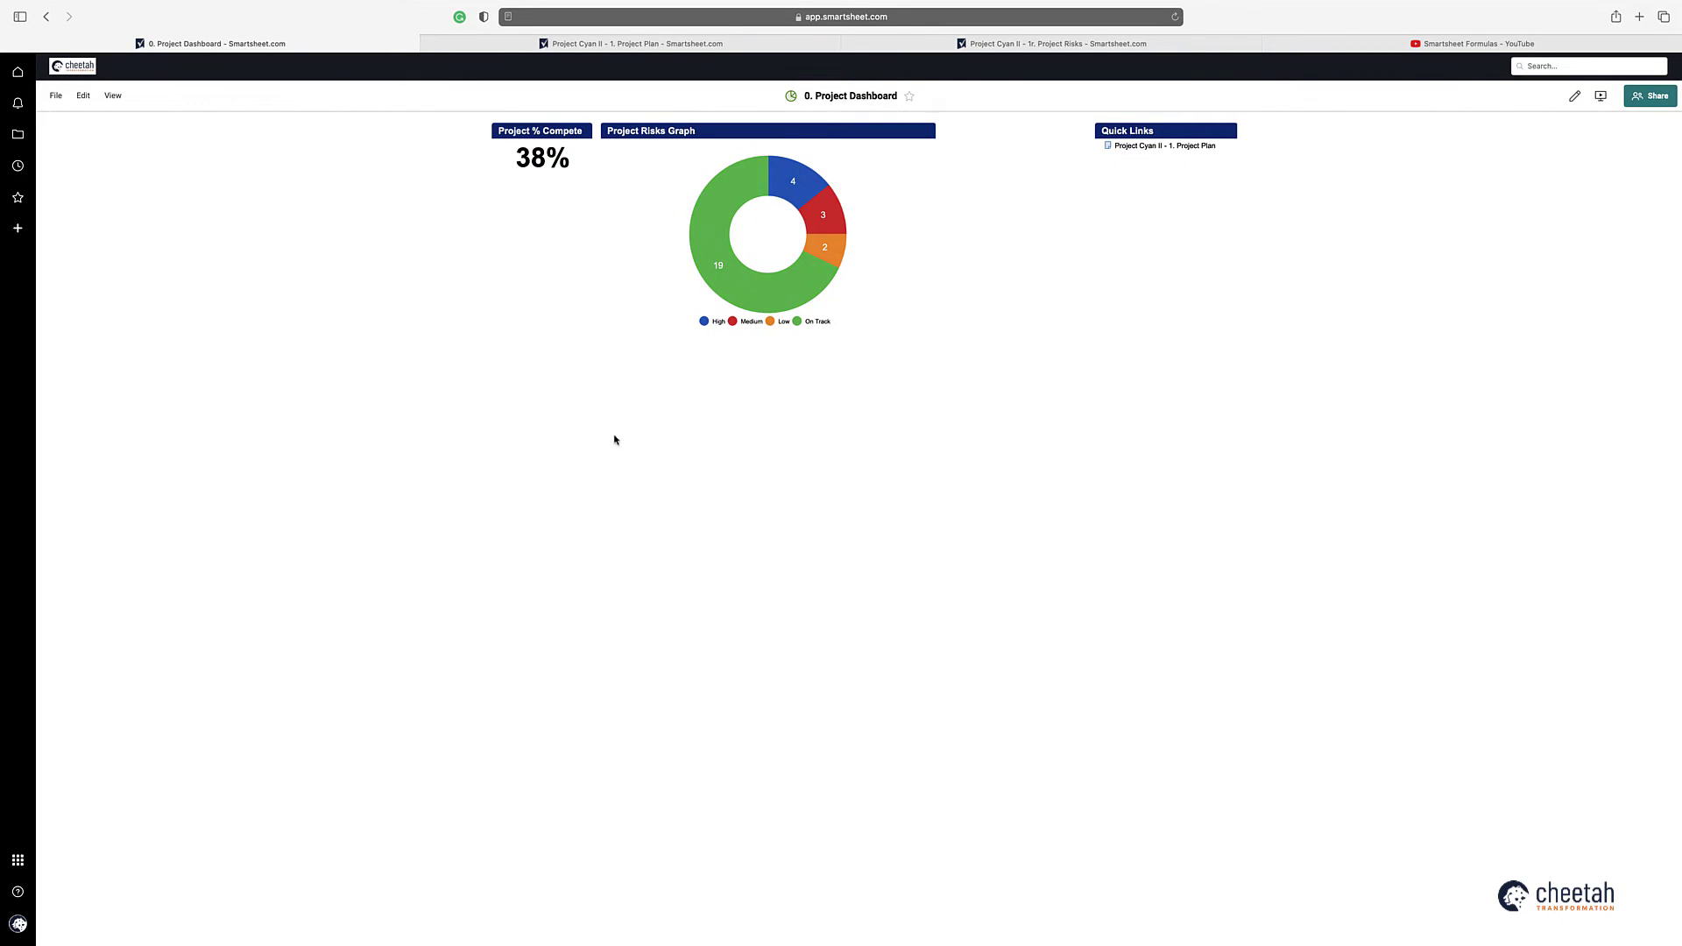
{"action": "left_click", "coordinate": [1146, 149]}
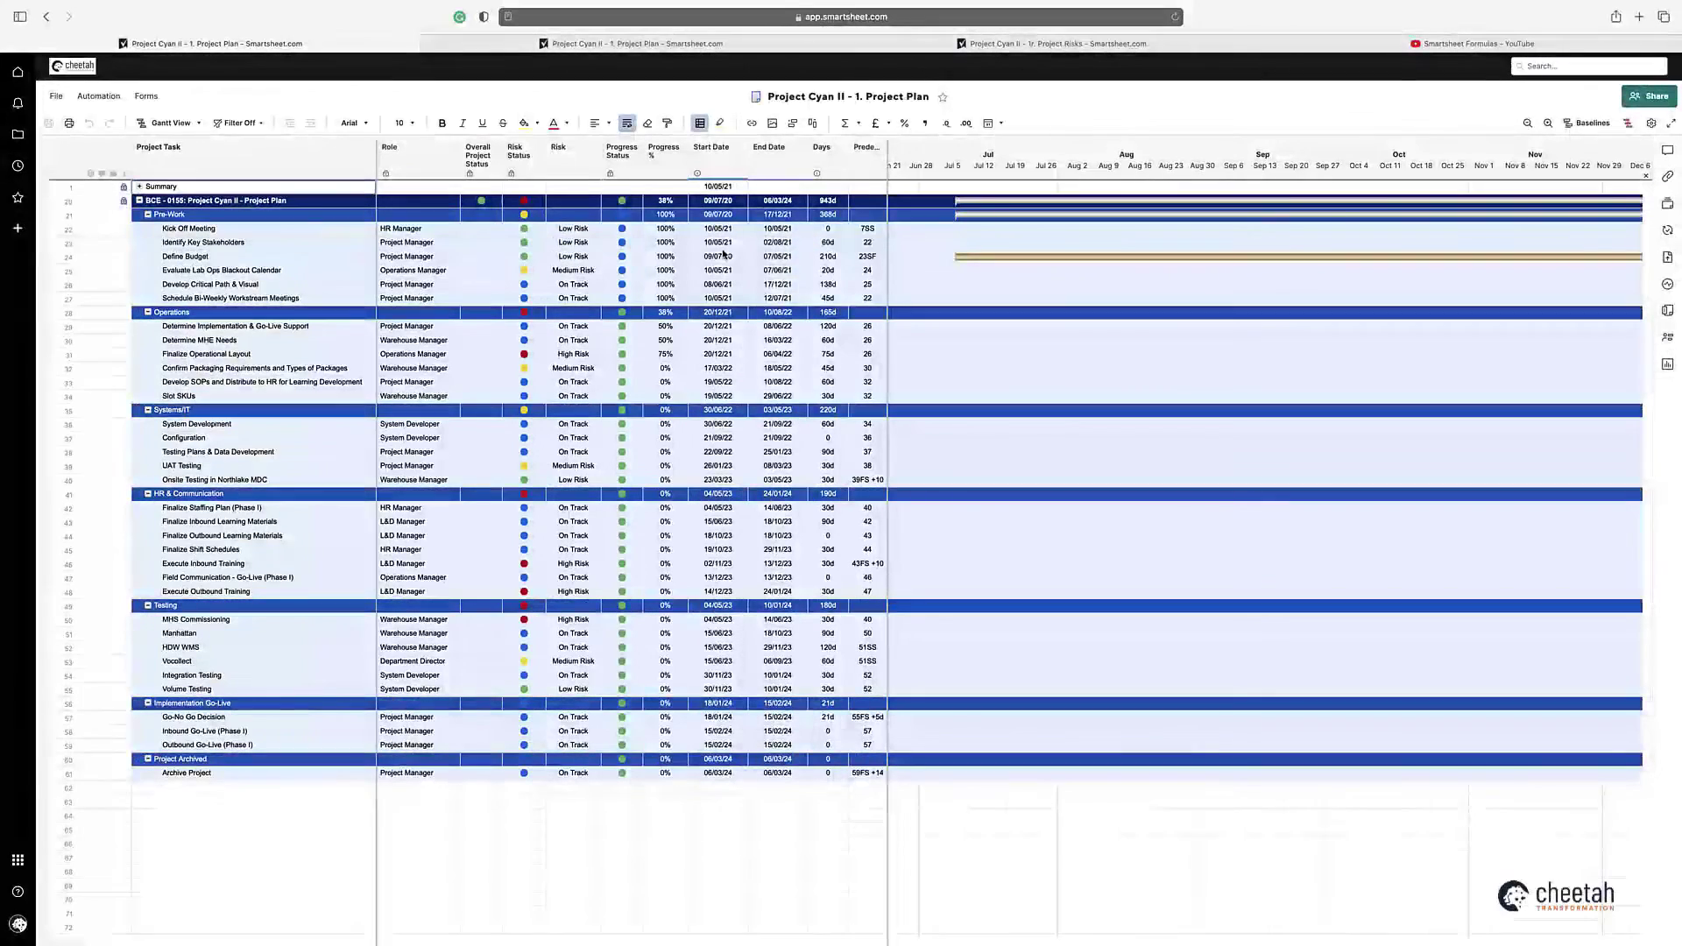
{"action": "left_click", "coordinate": [46, 16]}
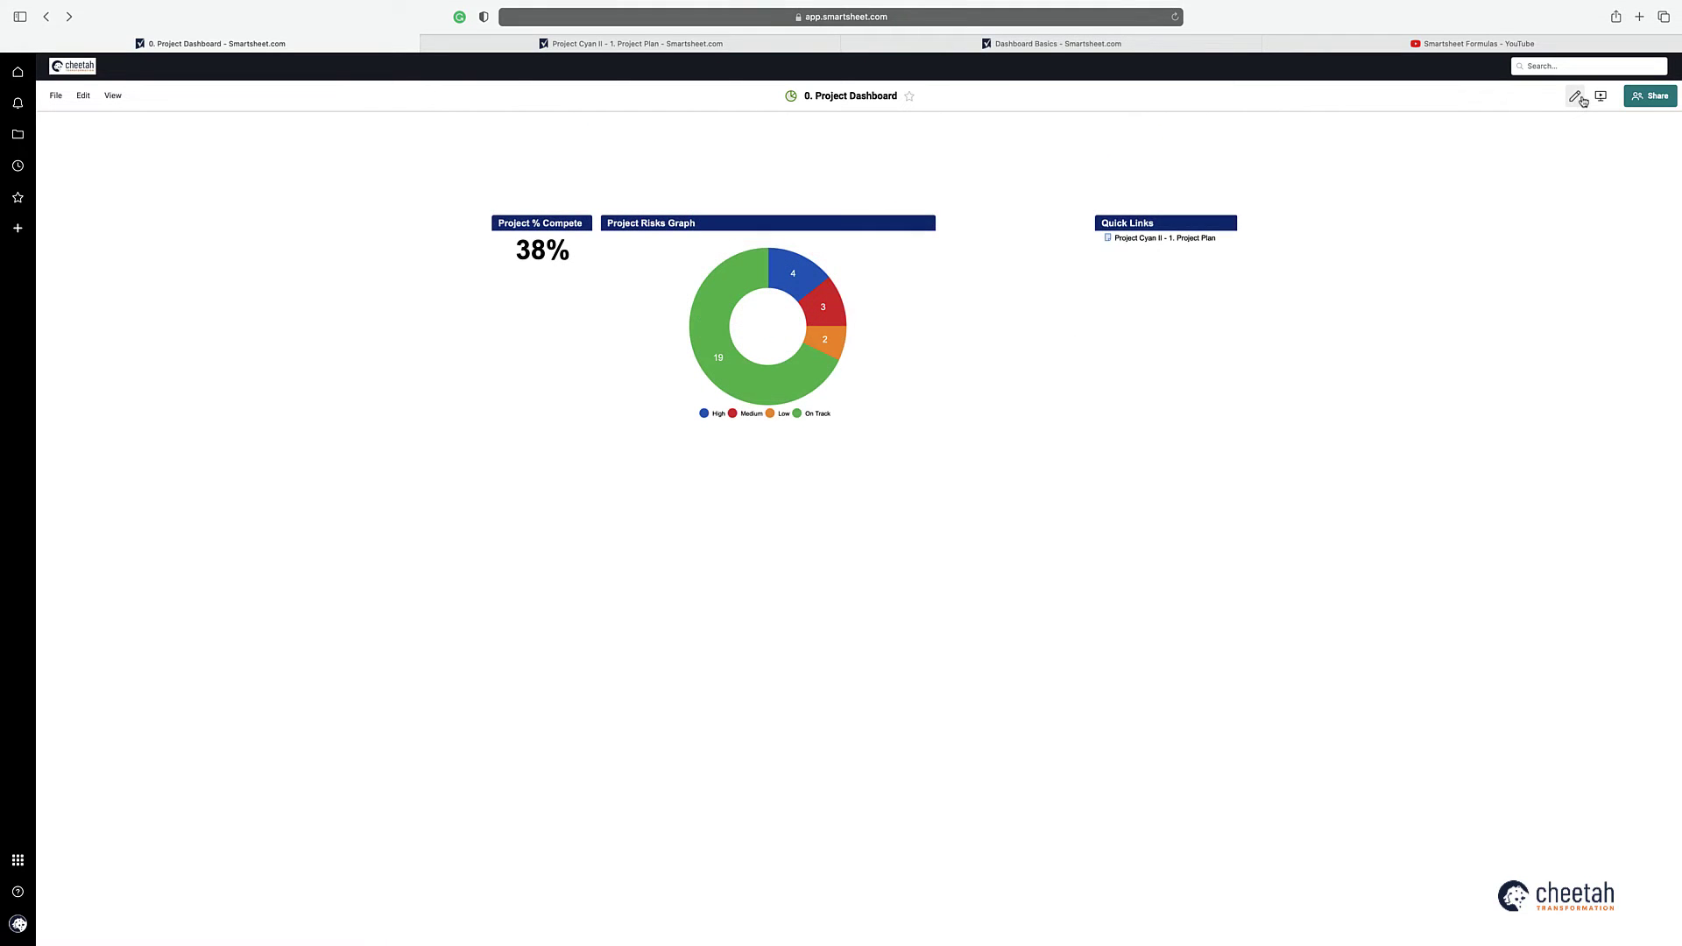
Step: Add a report widget to the dashboard and set its source to the report "Project Cyan II - 1r. Project Milestones 2"
{"action": "left_click", "coordinate": [1575, 95]}
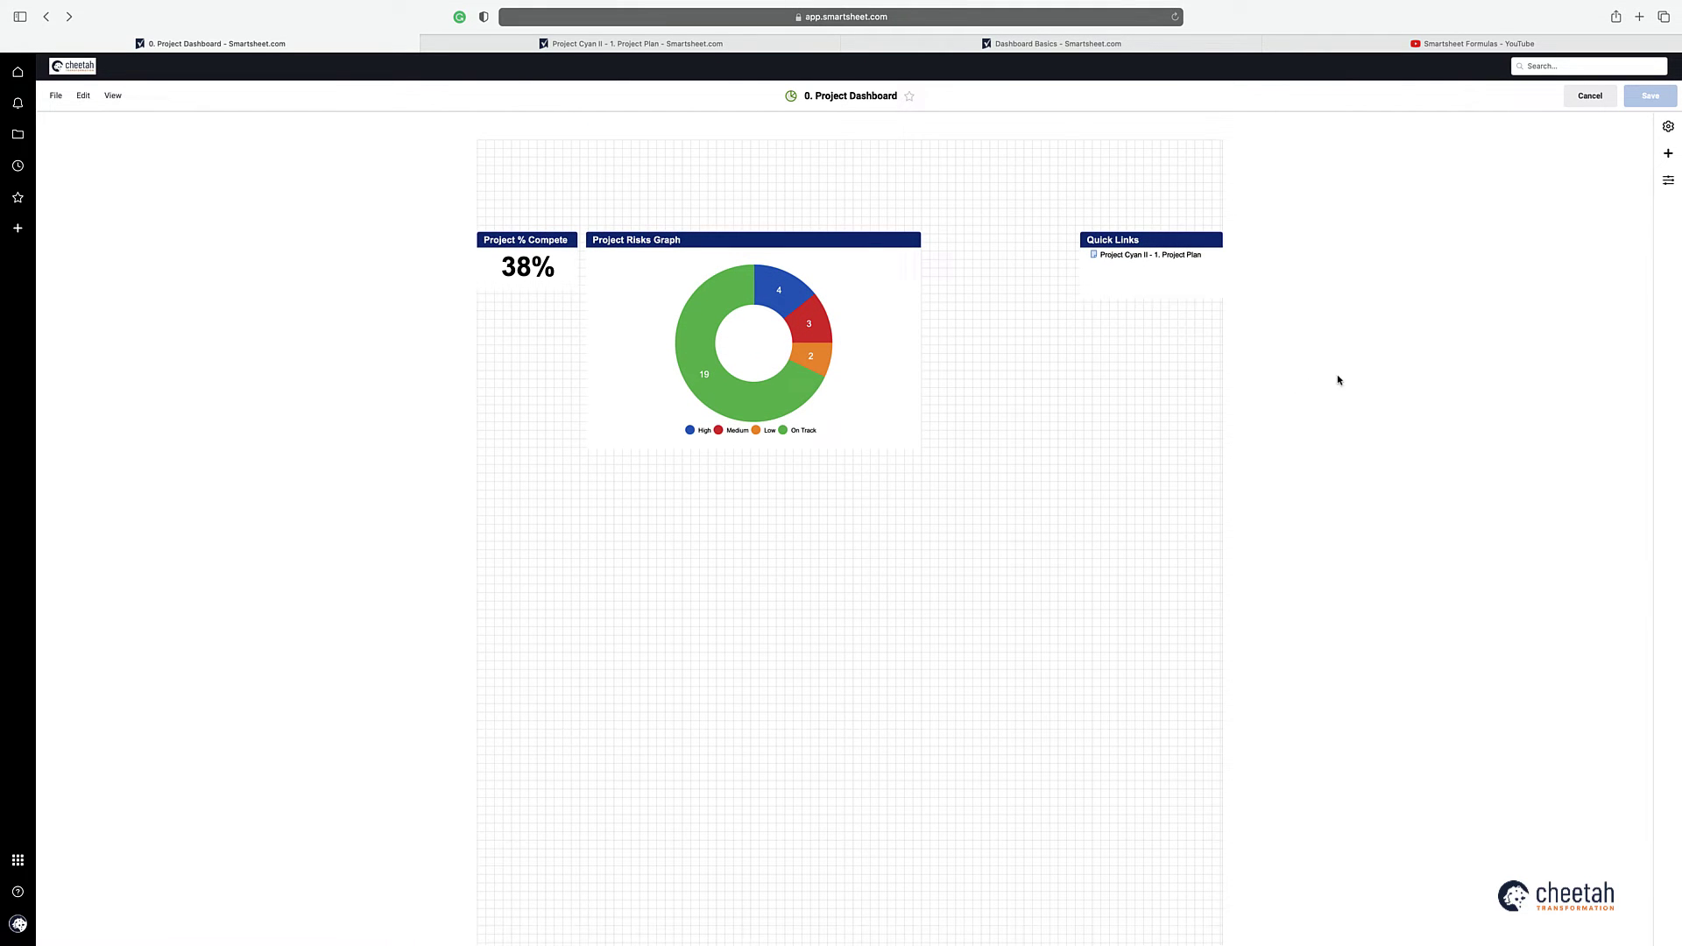
{"action": "left_click", "coordinate": [1668, 153]}
{"action": "left_click", "coordinate": [1548, 331]}
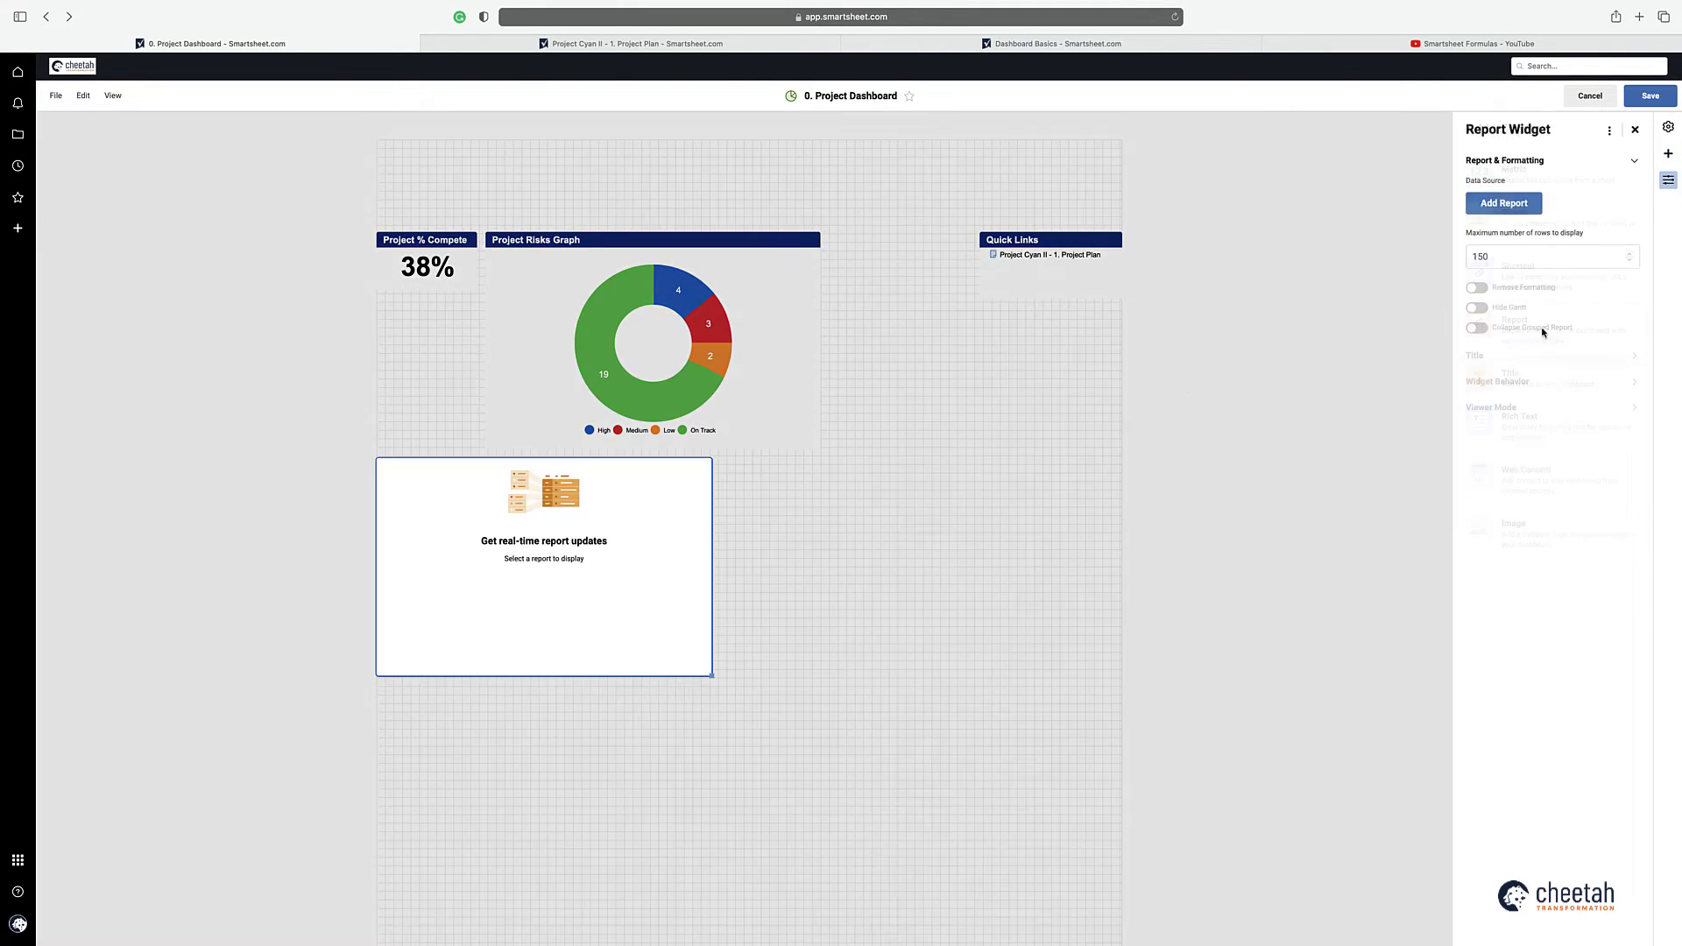
{"action": "left_click", "coordinate": [641, 44]}
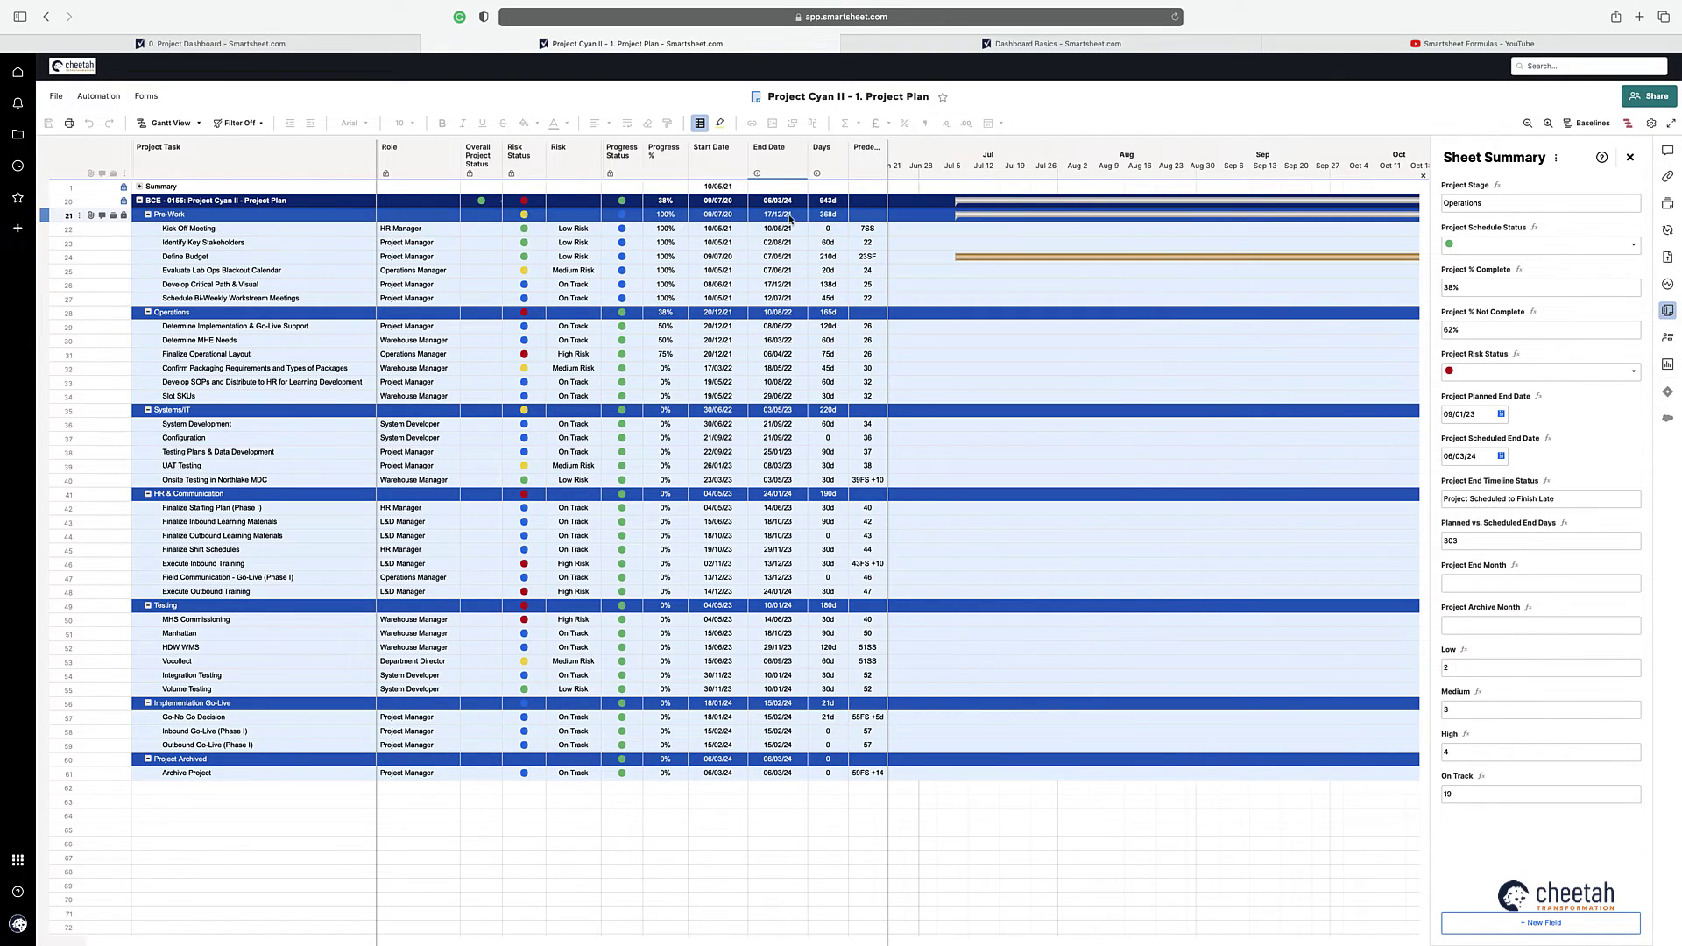
{"action": "left_click", "coordinate": [332, 49]}
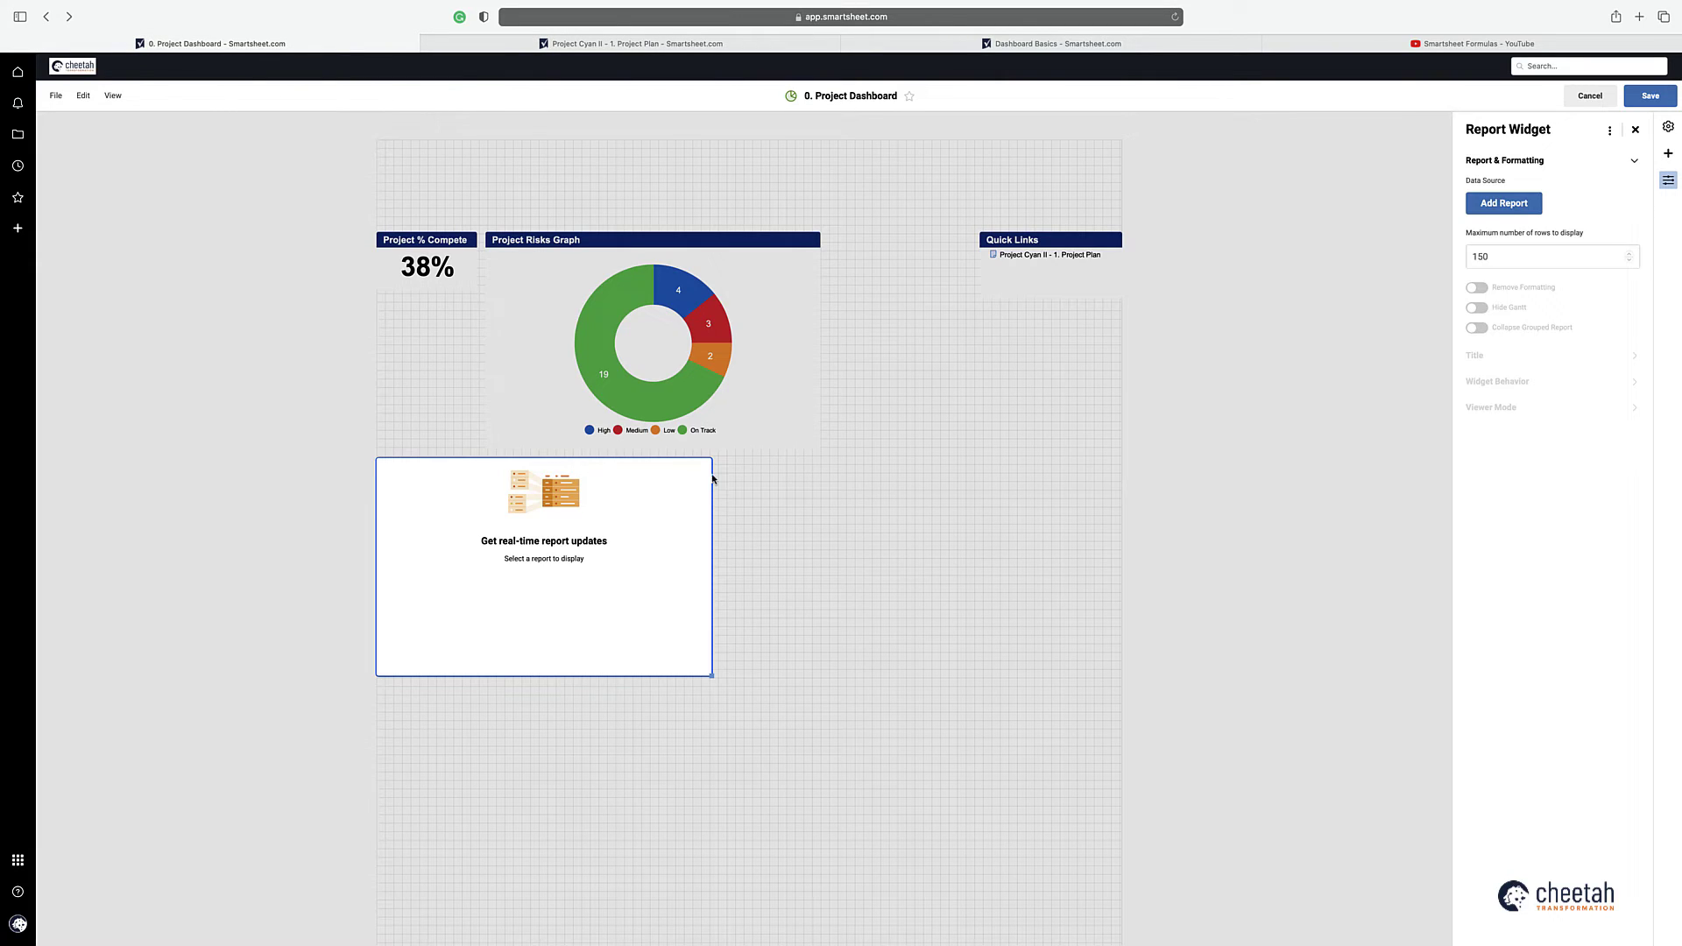
{"action": "left_click", "coordinate": [1505, 207]}
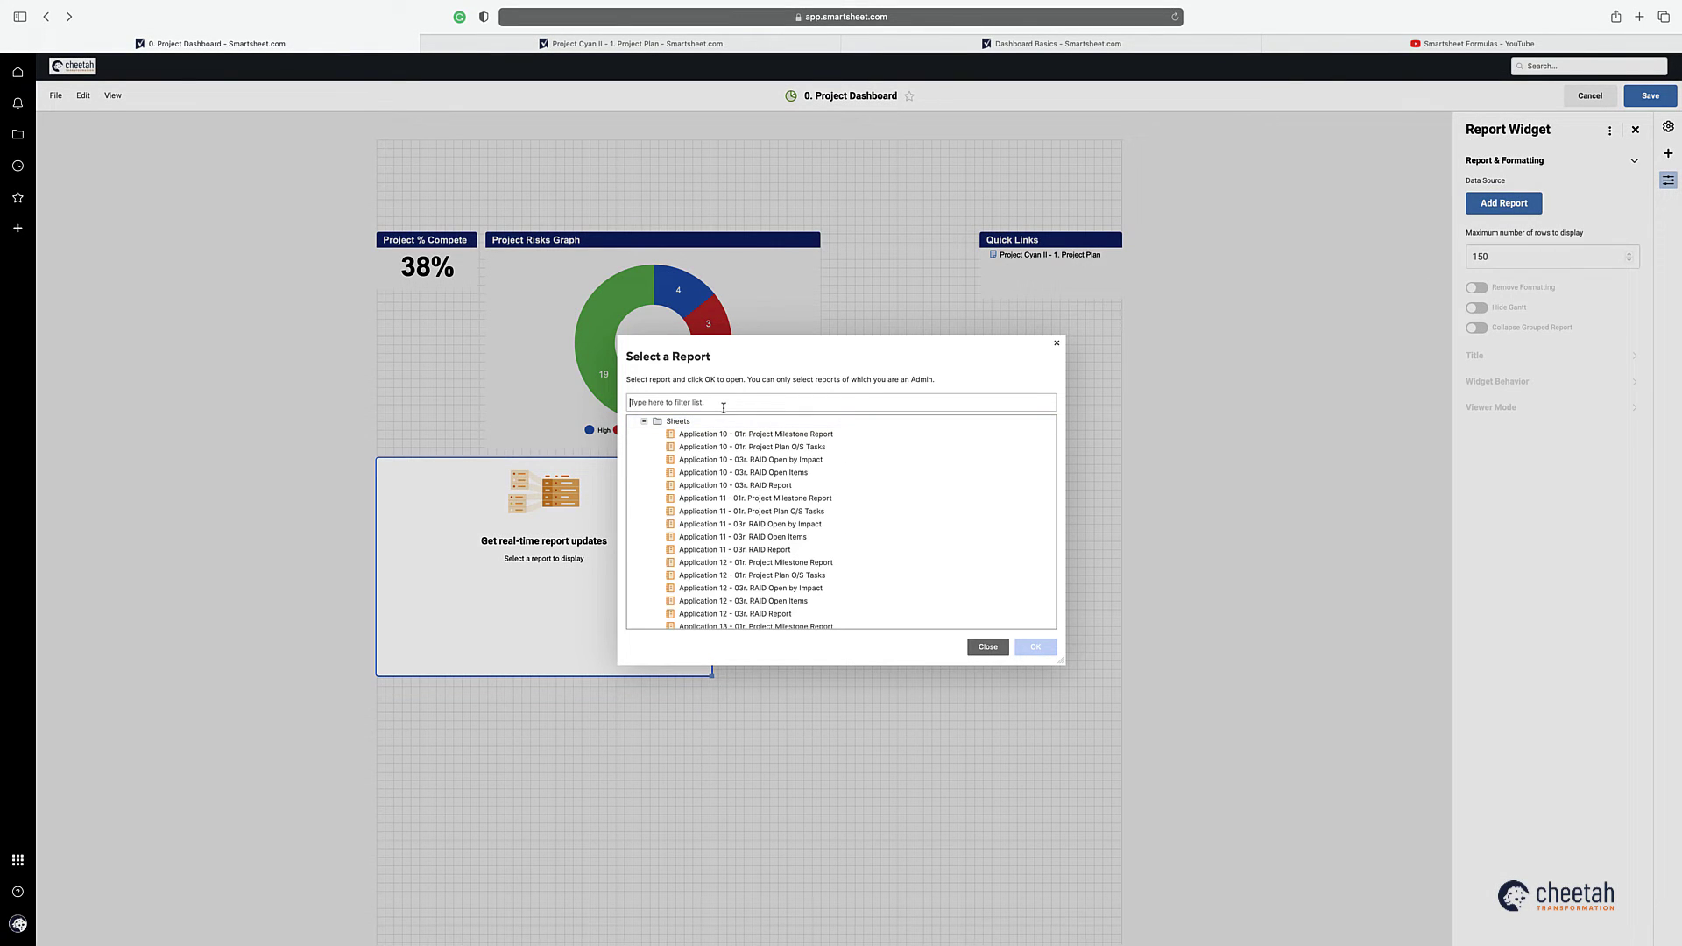
{"action": "type", "text": "Project Cyan II - 1r. Project Milestones 2"}
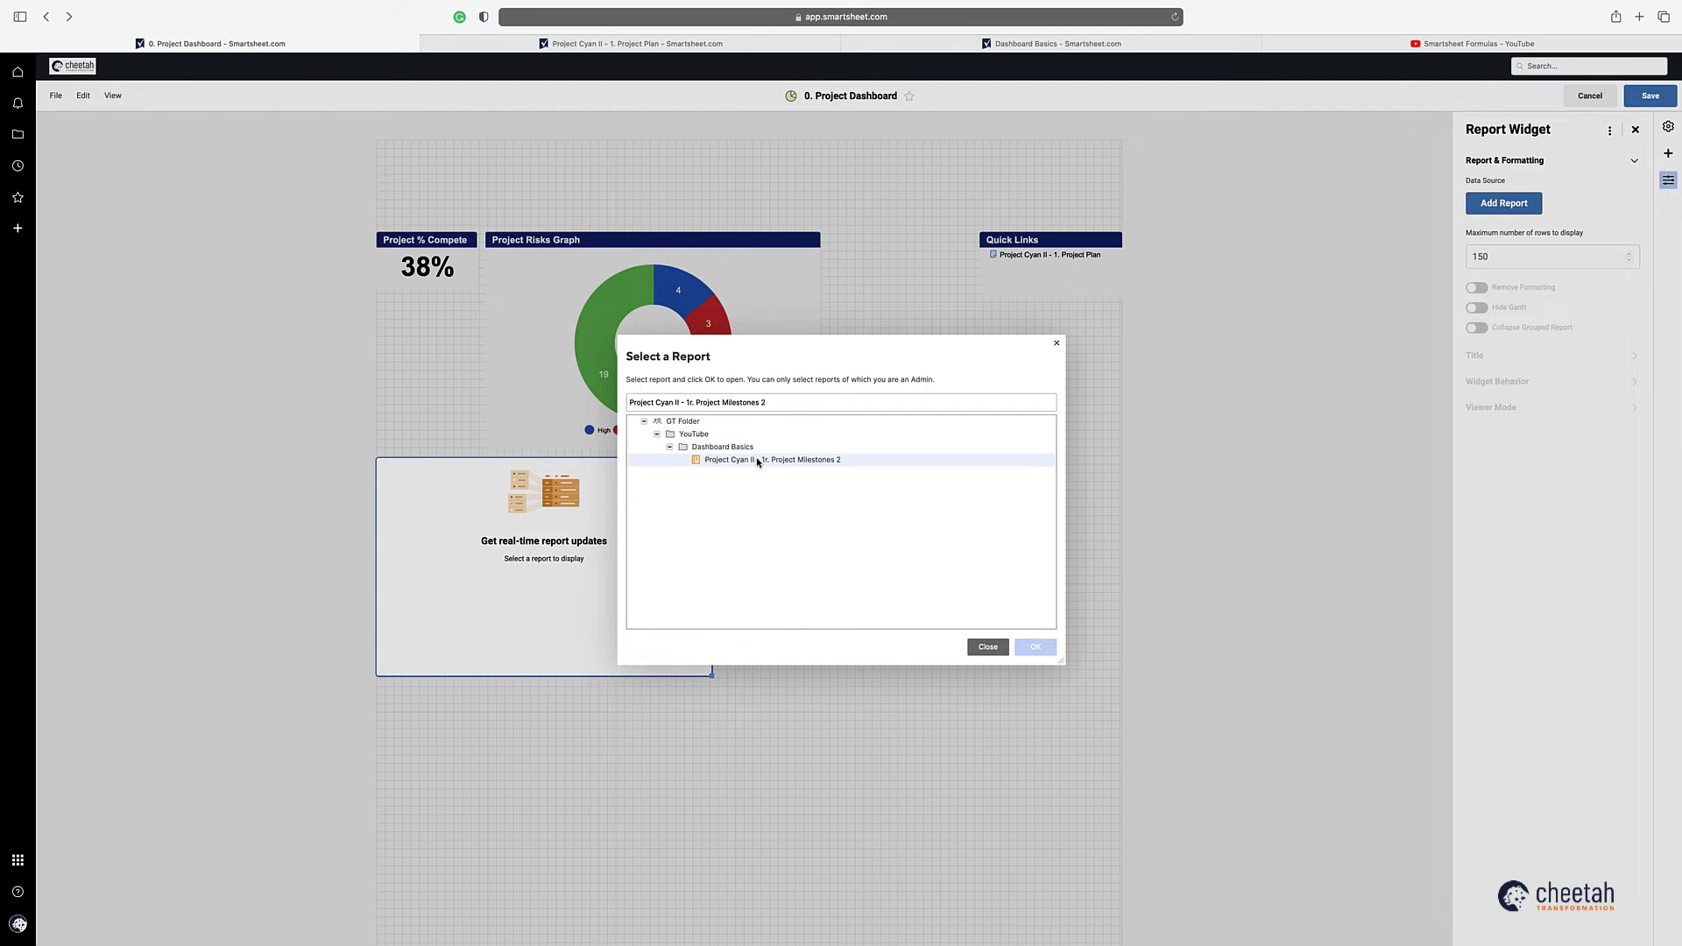
{"action": "left_click", "coordinate": [716, 459]}
{"action": "left_click", "coordinate": [1035, 646]}
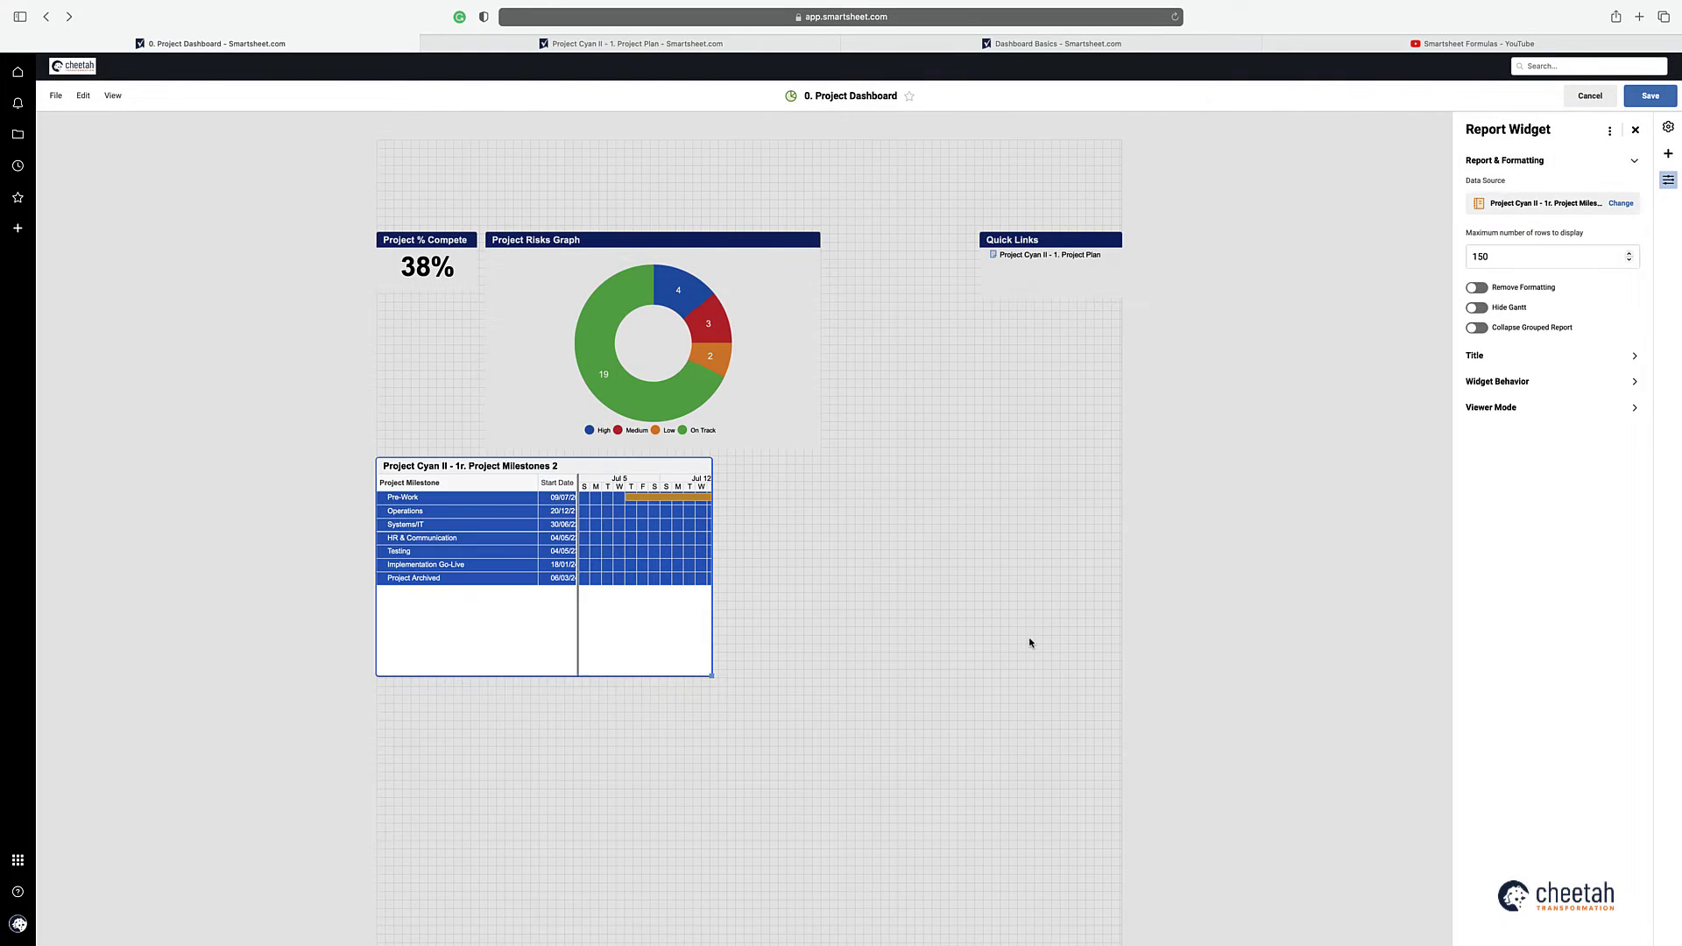
Step: Resize the report widget to the full grid width and the height of its rows, and narrow its Progress % column
{"action": "left_click_drag", "start_coordinate": [710, 674], "coordinate": [1122, 649]}
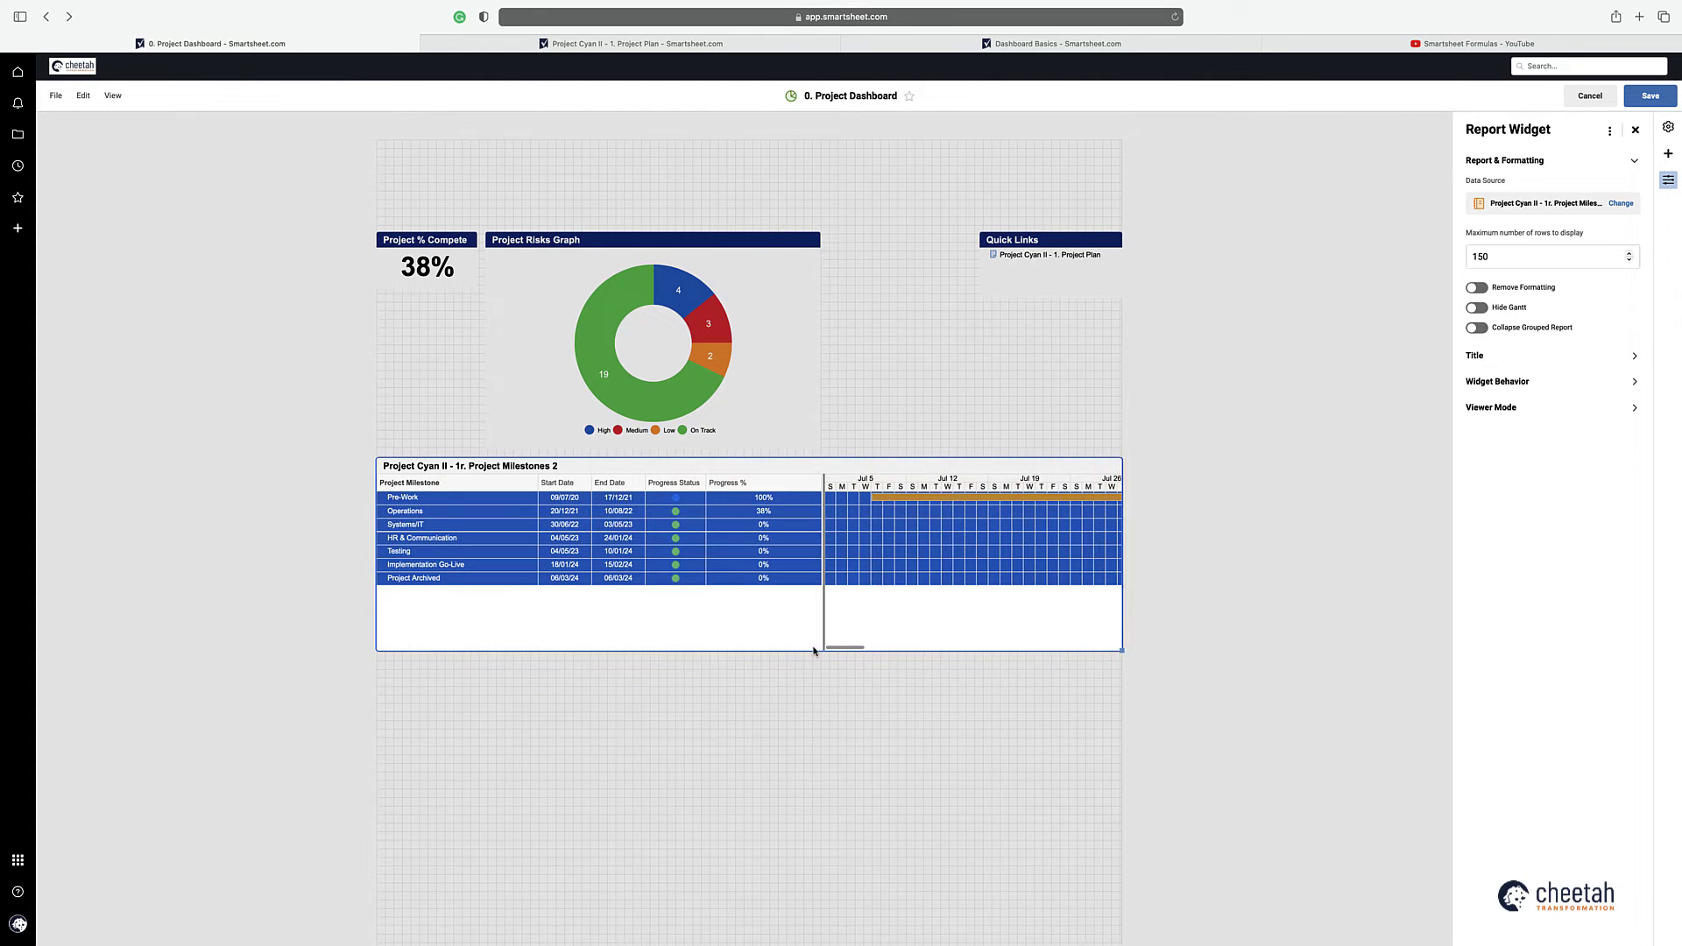
{"action": "left_click_drag", "start_coordinate": [823, 617], "coordinate": [766, 623]}
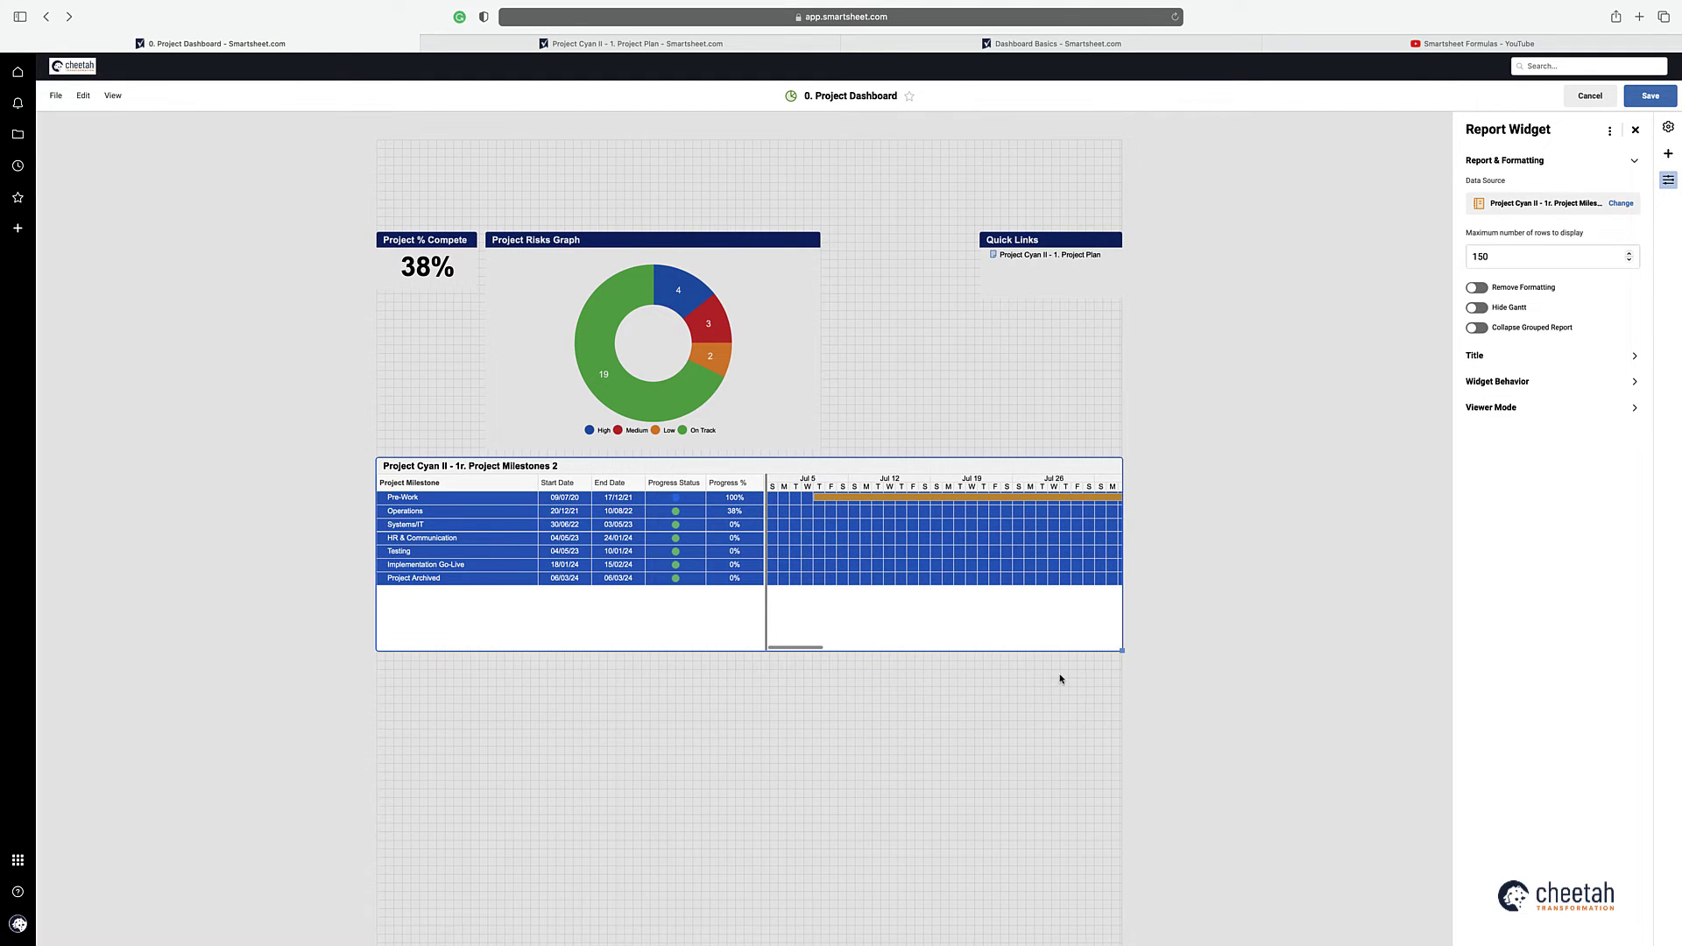
{"action": "left_click_drag", "start_coordinate": [1120, 650], "coordinate": [1122, 601]}
{"action": "left_click", "coordinate": [844, 732]}
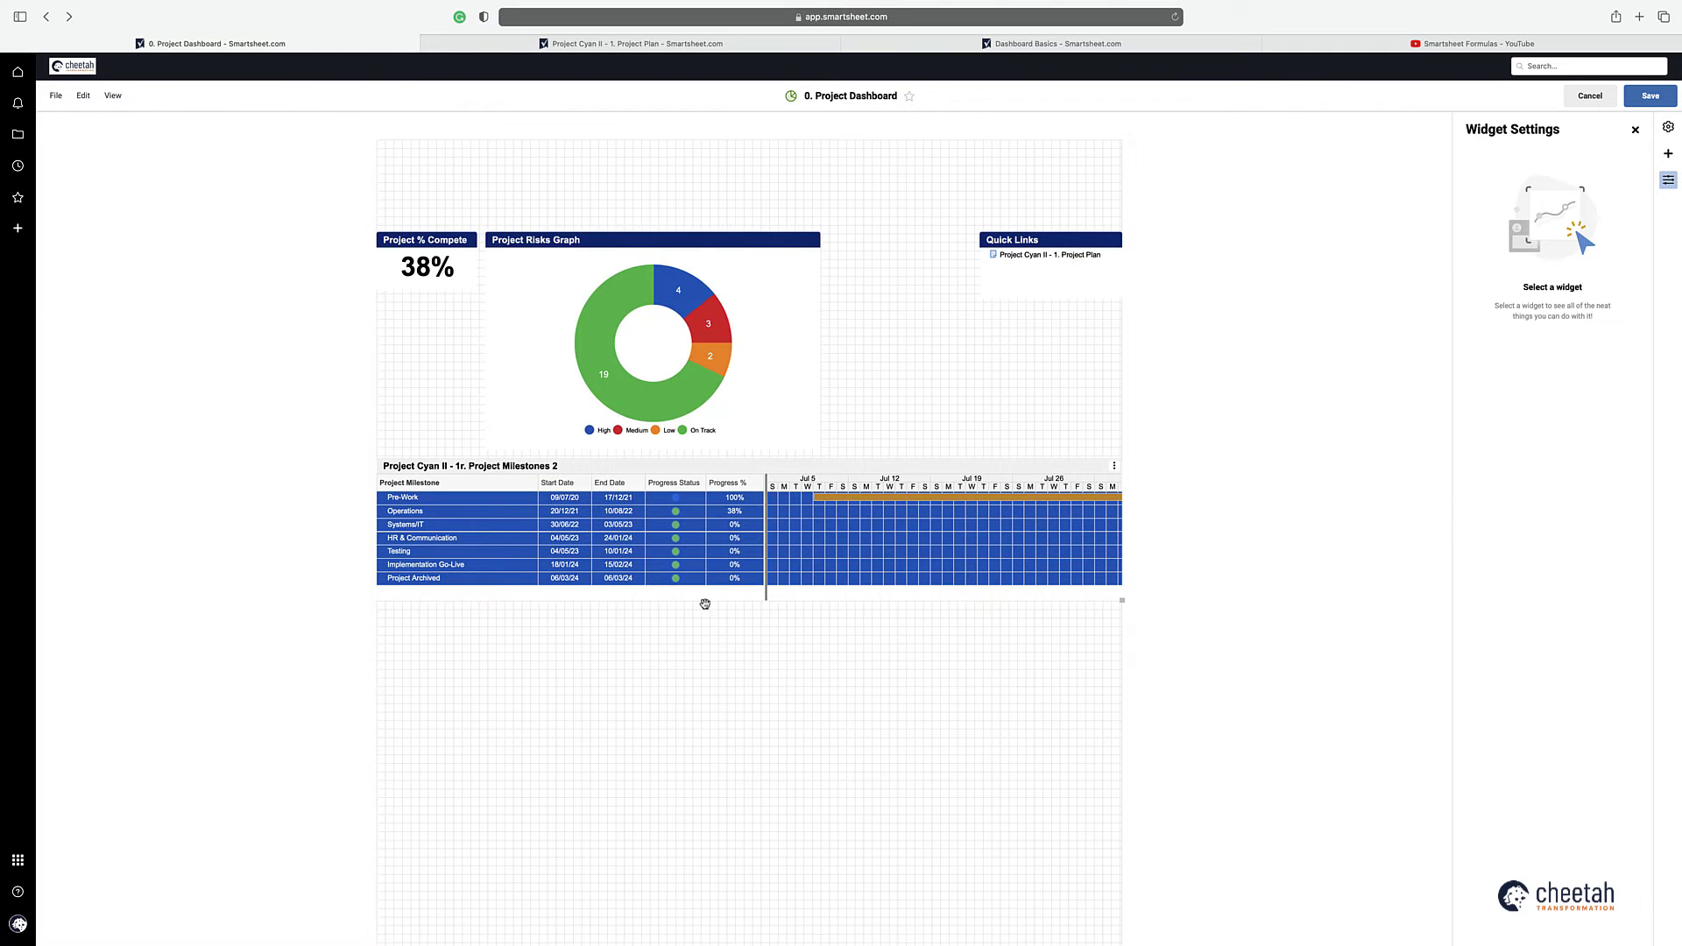
Step: Style the milestones report widget's title with white text on a dark blue background
{"action": "left_click", "coordinate": [669, 470]}
{"action": "left_click", "coordinate": [668, 470]}
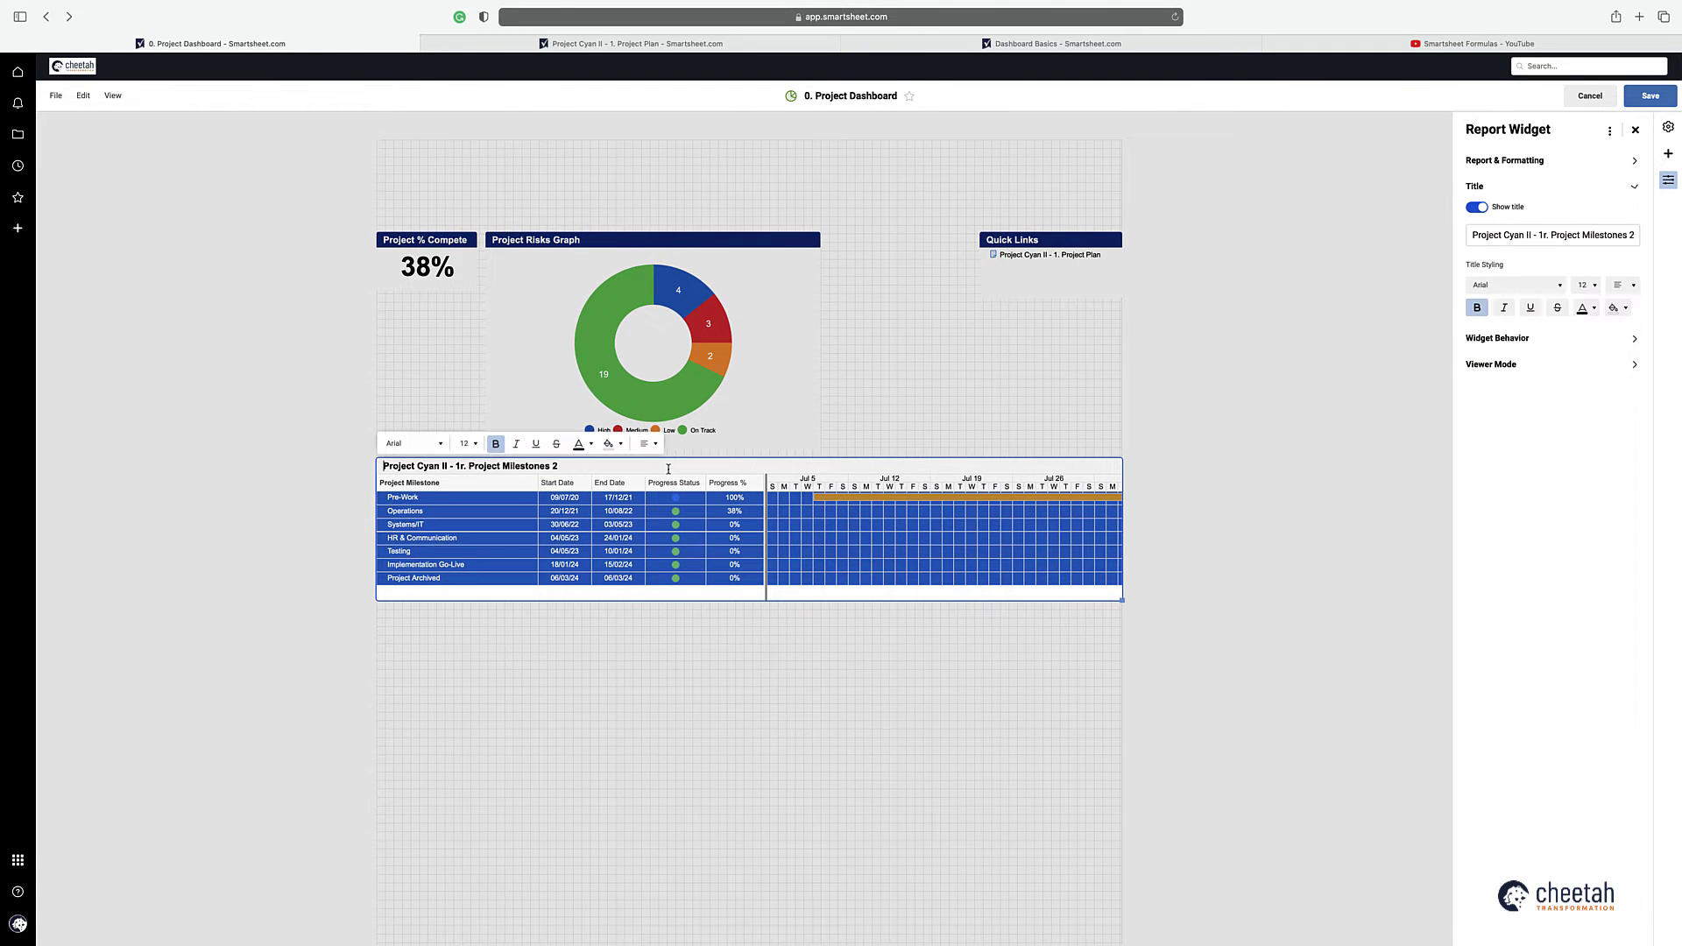
{"action": "left_click", "coordinate": [613, 443]}
{"action": "left_click", "coordinate": [670, 472]}
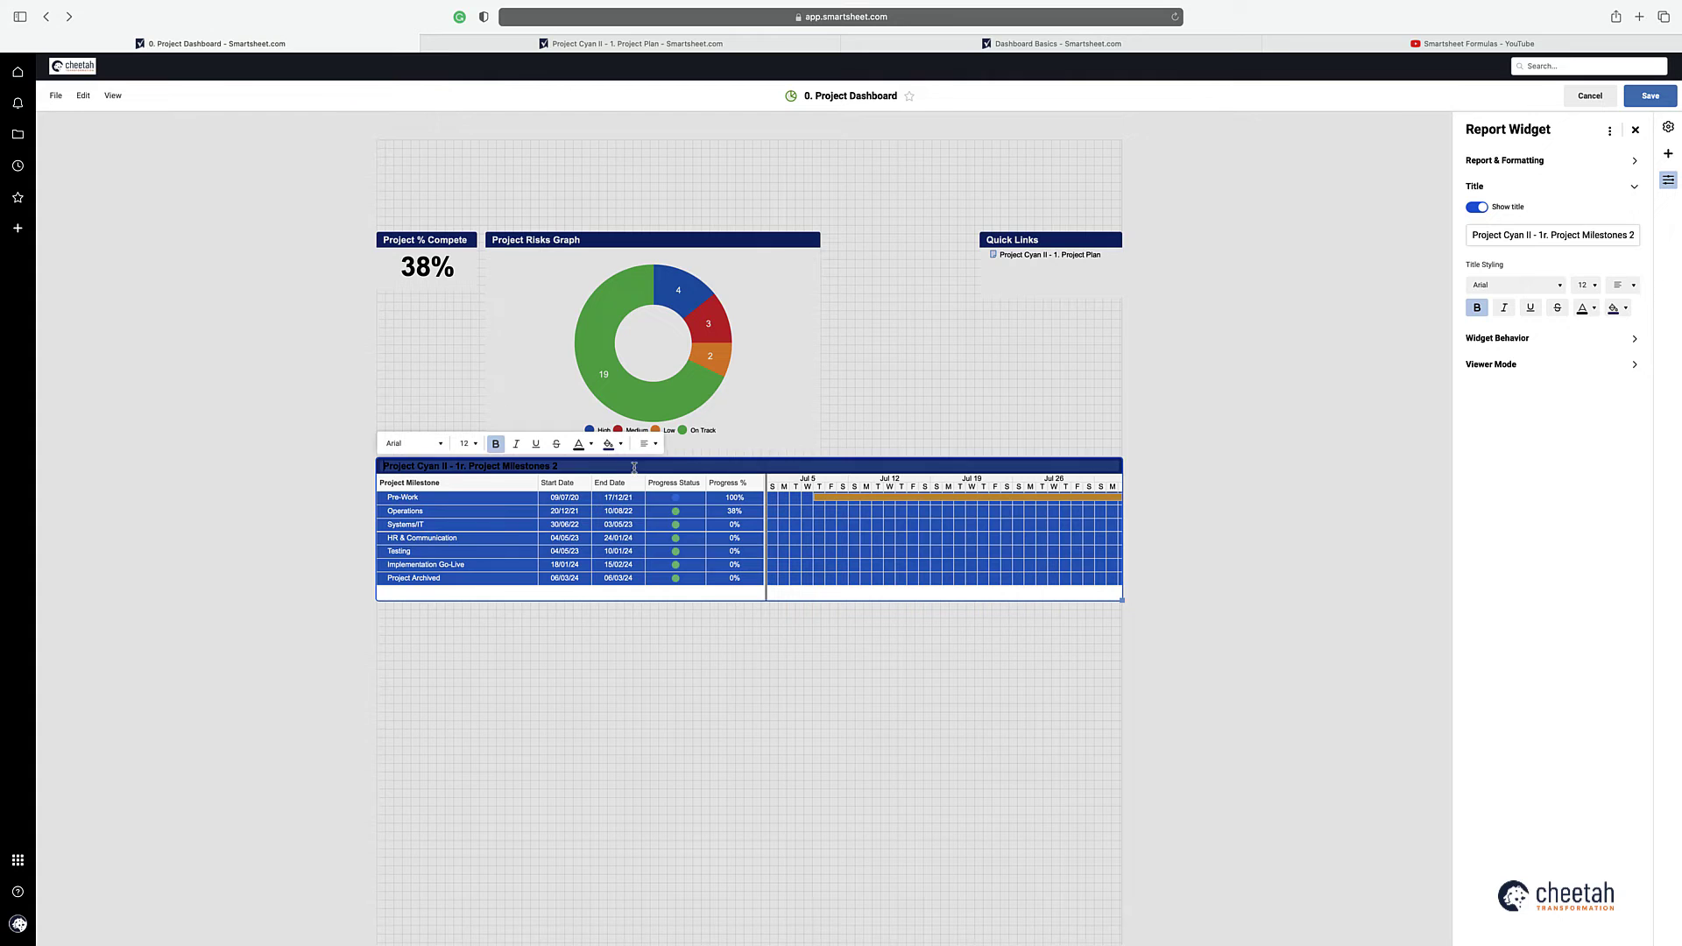
{"action": "left_click", "coordinate": [585, 443]}
{"action": "left_click", "coordinate": [675, 528]}
Step: Change the report widget's title to "Project Milestones"
{"action": "left_click", "coordinate": [579, 467]}
{"action": "key", "text": "BackSpace"}
{"action": "key", "text": "BackSpace"}
{"action": "key", "text": "BackSpace"}
{"action": "key", "text": "BackSpace"}
{"action": "key", "text": "BackSpace"}
{"action": "key", "text": "BackSpace"}
{"action": "key", "text": "BackSpace"}
{"action": "key", "text": "BackSpace"}
{"action": "key", "text": "BackSpace"}
{"action": "key", "text": "BackSpace"}
{"action": "key", "text": "BackSpace"}
{"action": "key", "text": "BackSpace"}
{"action": "key", "text": "BackSpace"}
{"action": "key", "text": "BackSpace"}
{"action": "key", "text": "BackSpace"}
{"action": "key", "text": "BackSpace"}
{"action": "key", "text": "BackSpace"}
{"action": "key", "text": "BackSpace"}
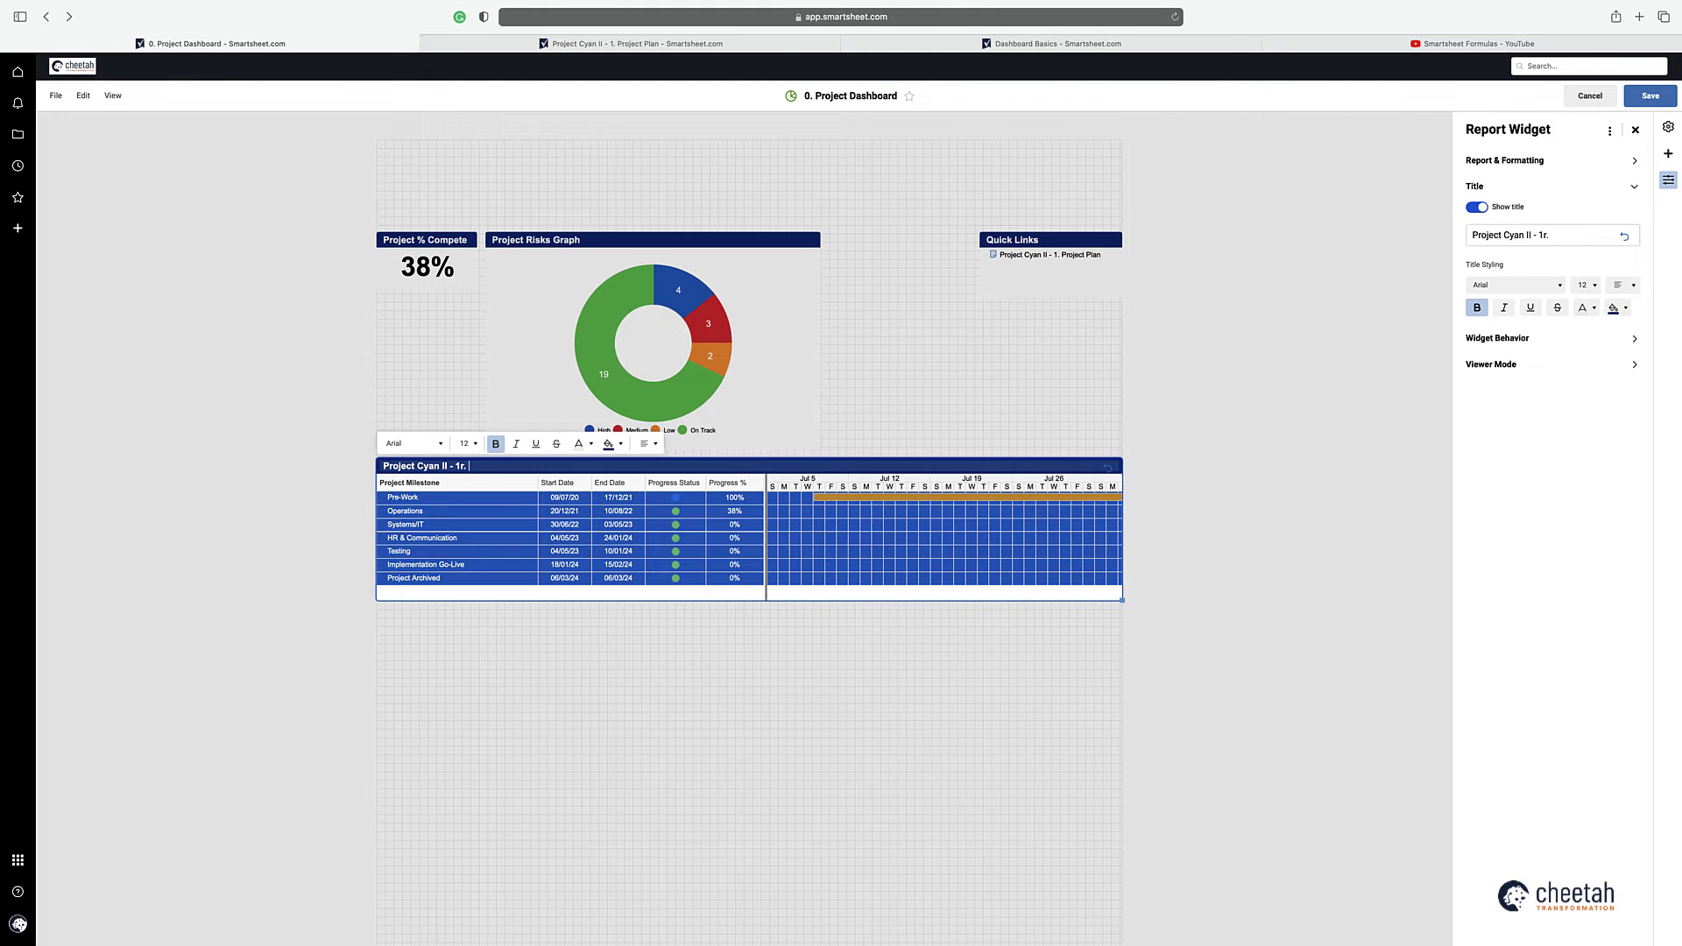
{"action": "key", "text": "BackSpace"}
{"action": "key", "text": "BackSpace"}
{"action": "key", "text": "BackSpace"}
{"action": "key", "text": "BackSpace"}
{"action": "key", "text": "BackSpace"}
{"action": "type", "text": "Milestone"}
{"action": "left_click", "coordinate": [703, 613]}
Step: Try hiding the Gantt chart in the Project Milestones report widget and restore it
{"action": "left_click", "coordinate": [1112, 525]}
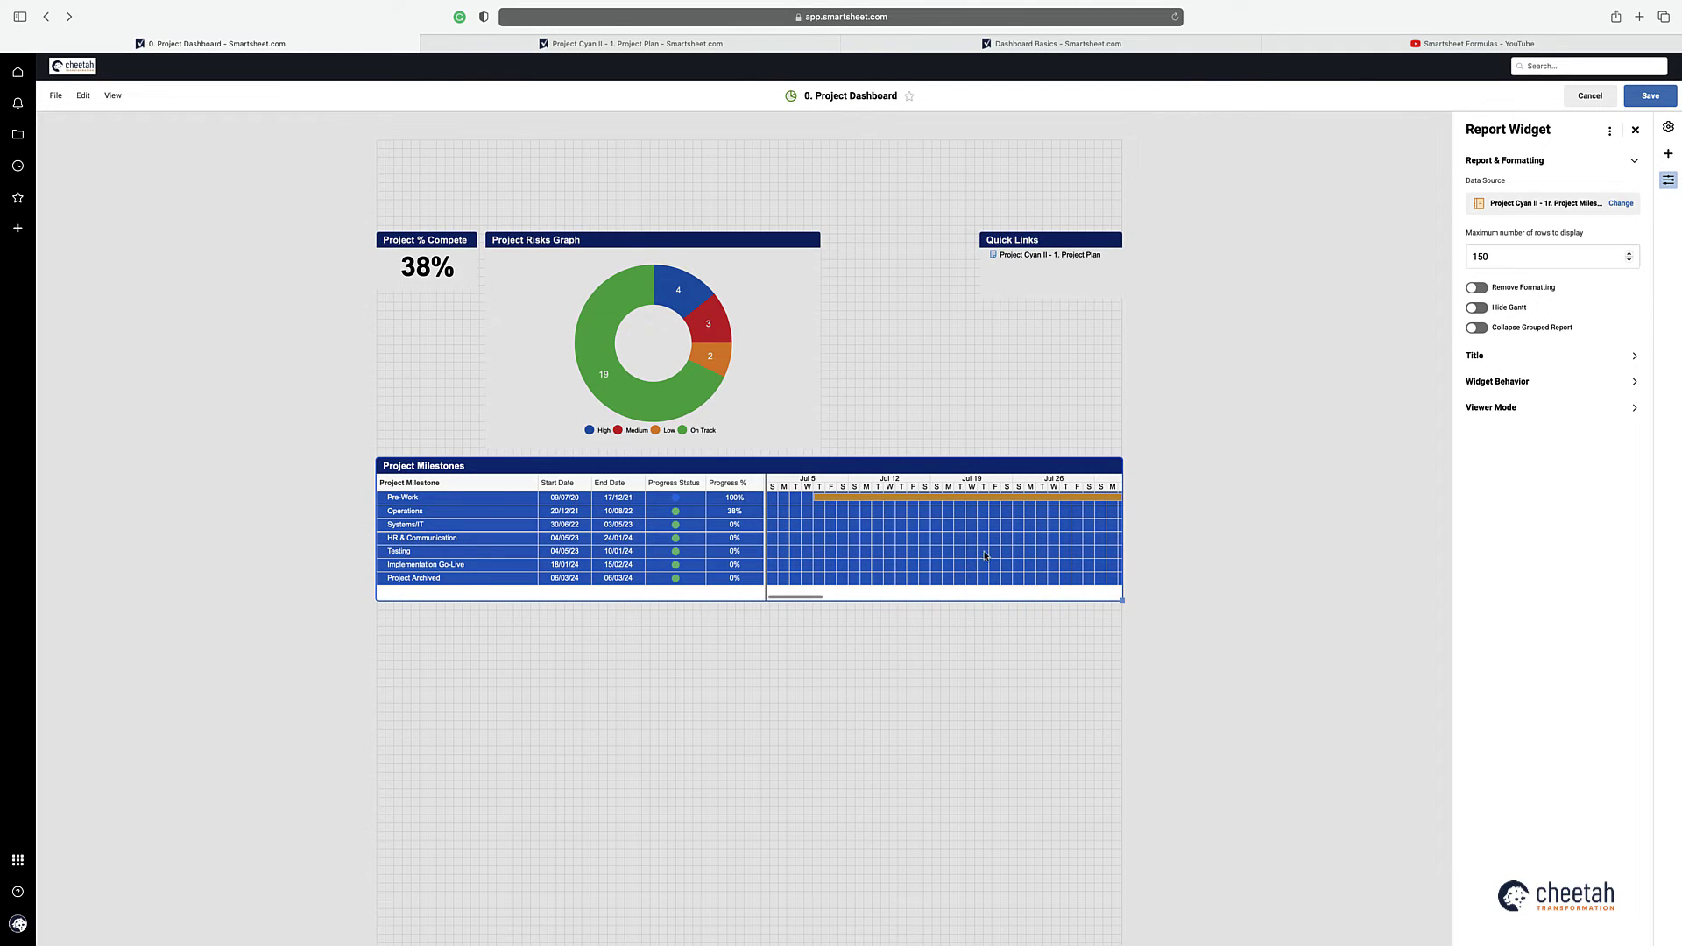
{"action": "left_click", "coordinate": [1481, 308]}
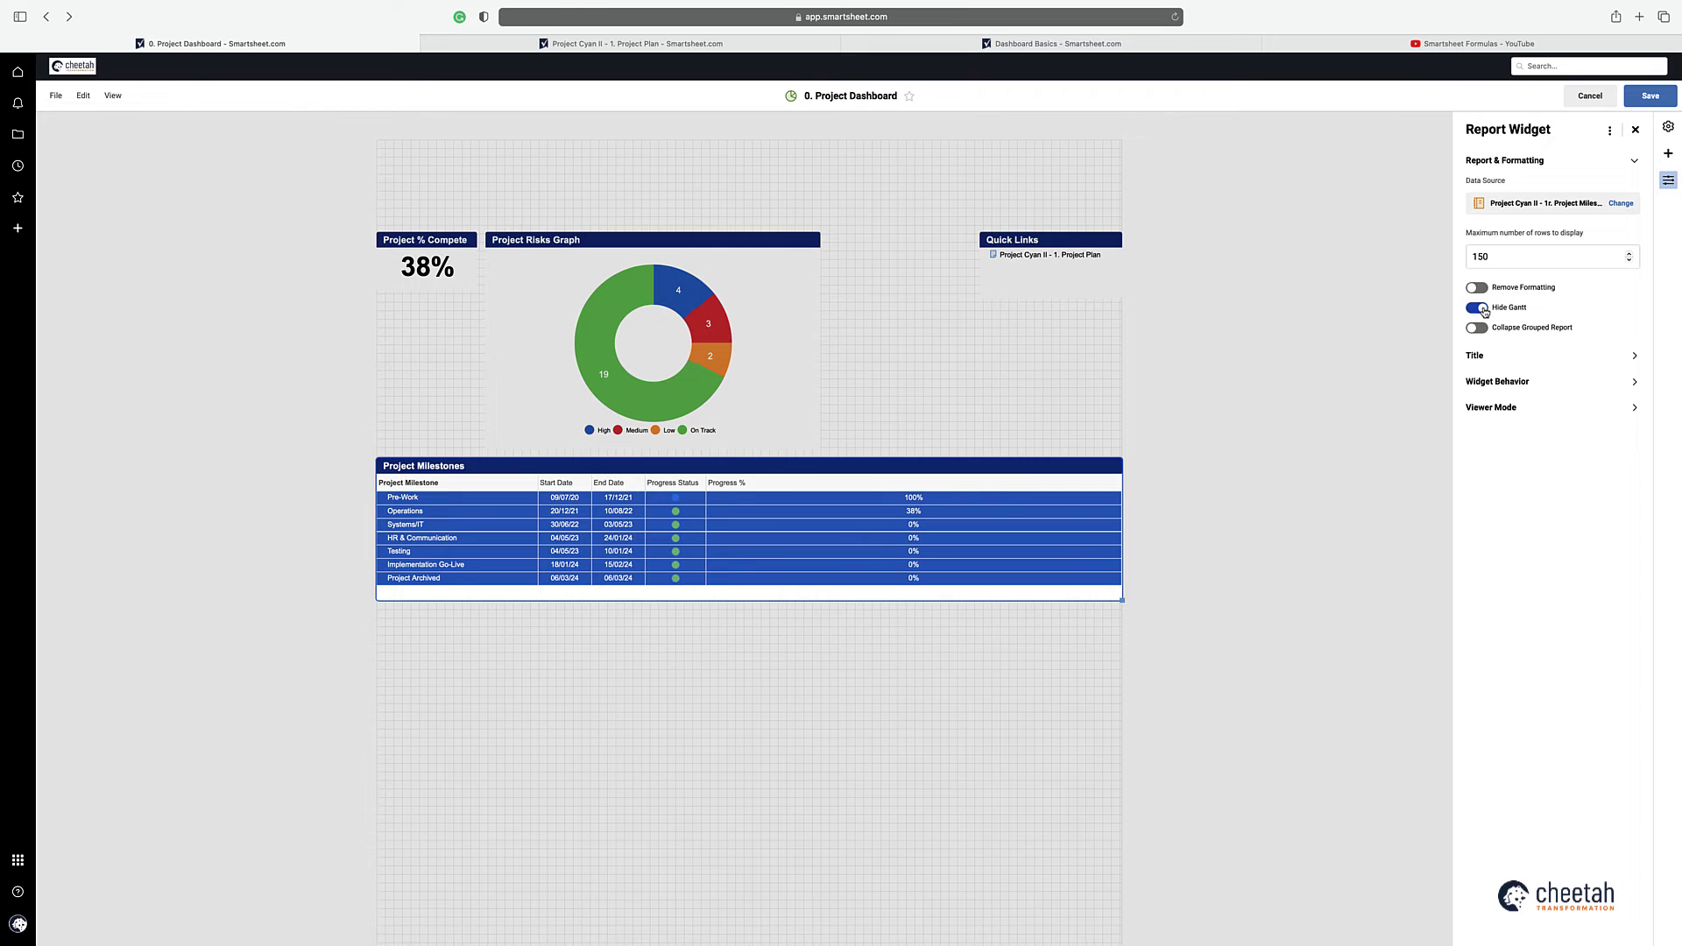
{"action": "left_click", "coordinate": [1479, 309]}
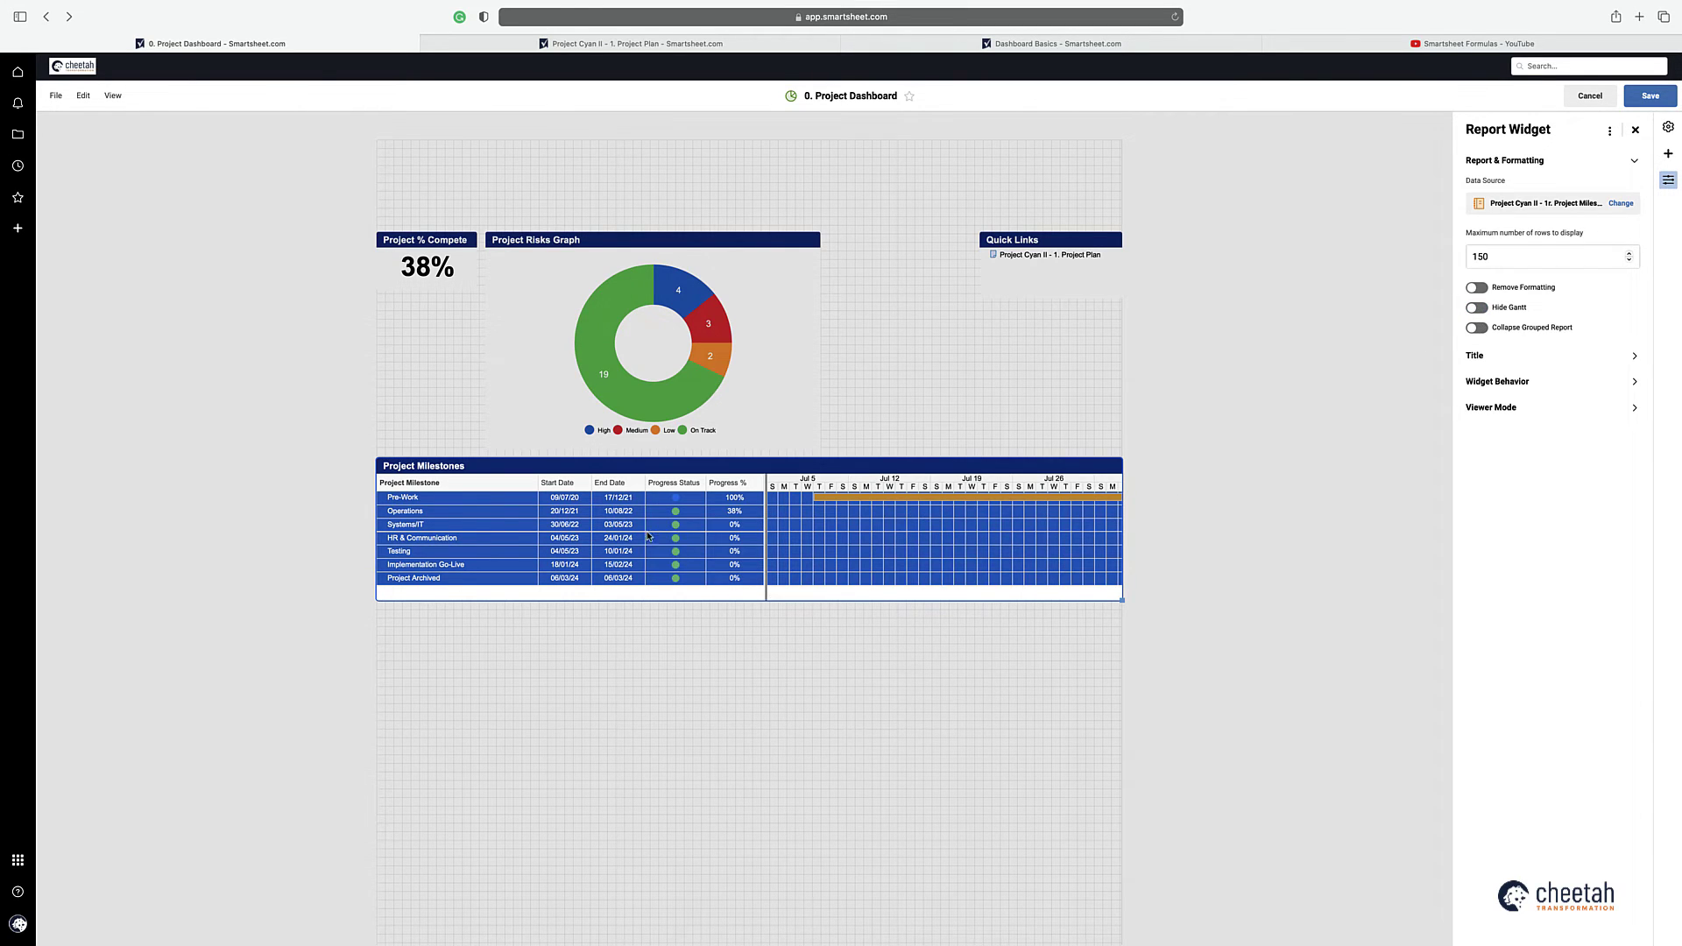
Step: Compare the project plan sheet's formatting, and try removing the formatting from the Project Milestones report before restoring it
{"action": "left_click", "coordinate": [697, 43]}
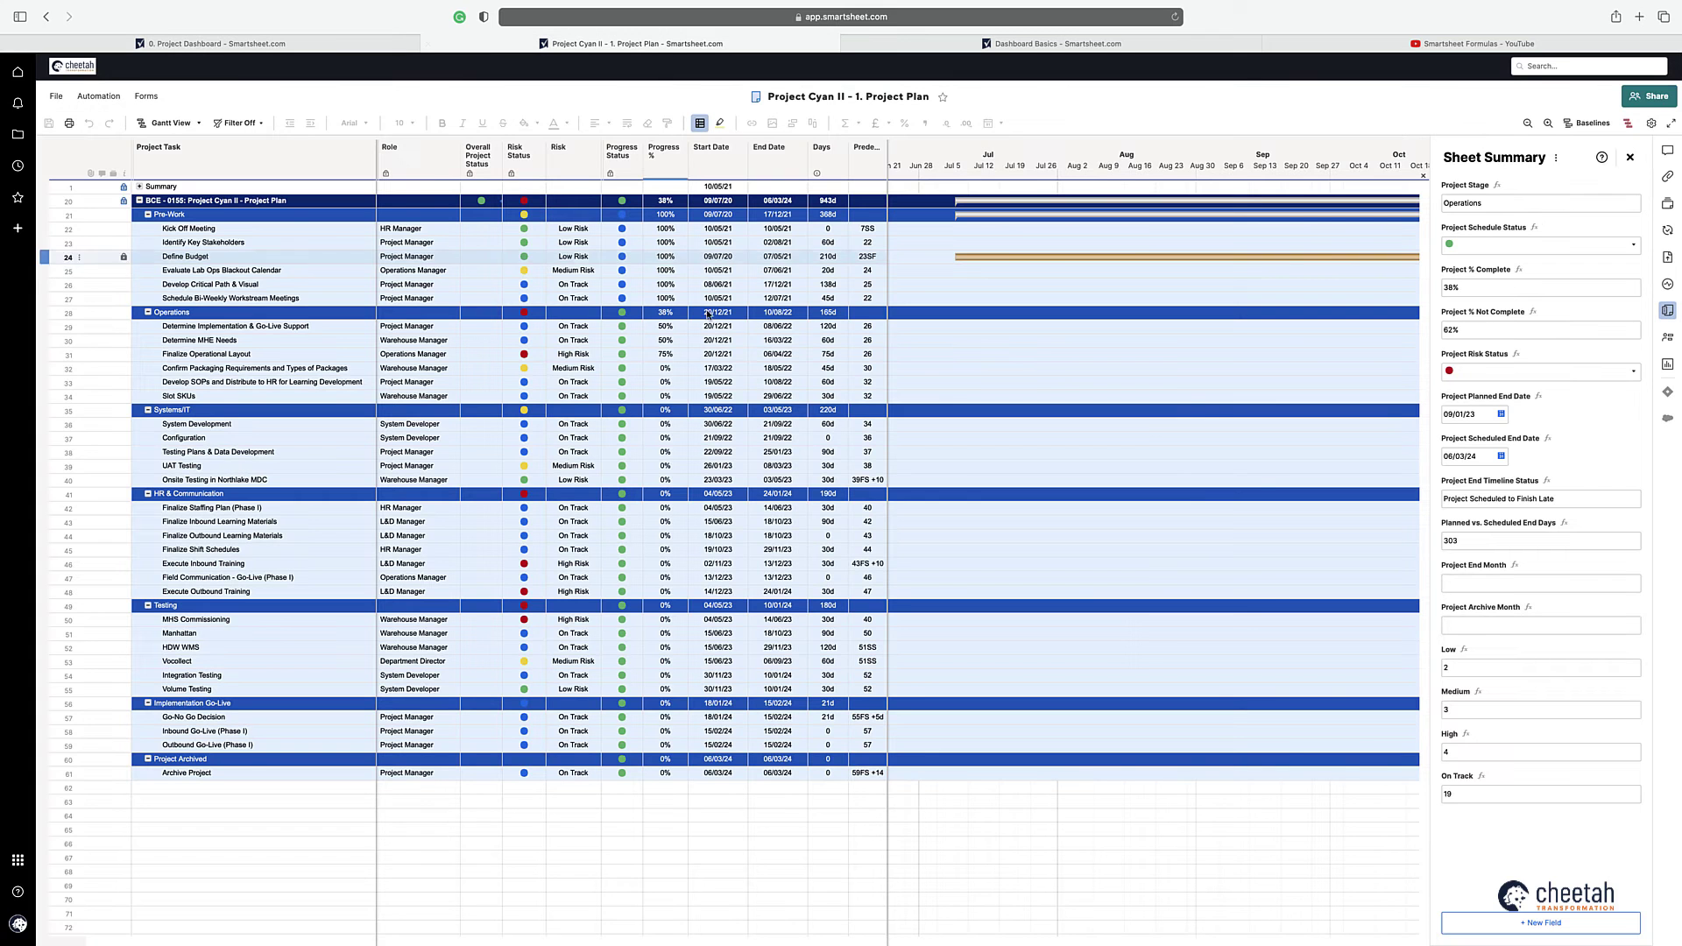
{"action": "left_click", "coordinate": [350, 43]}
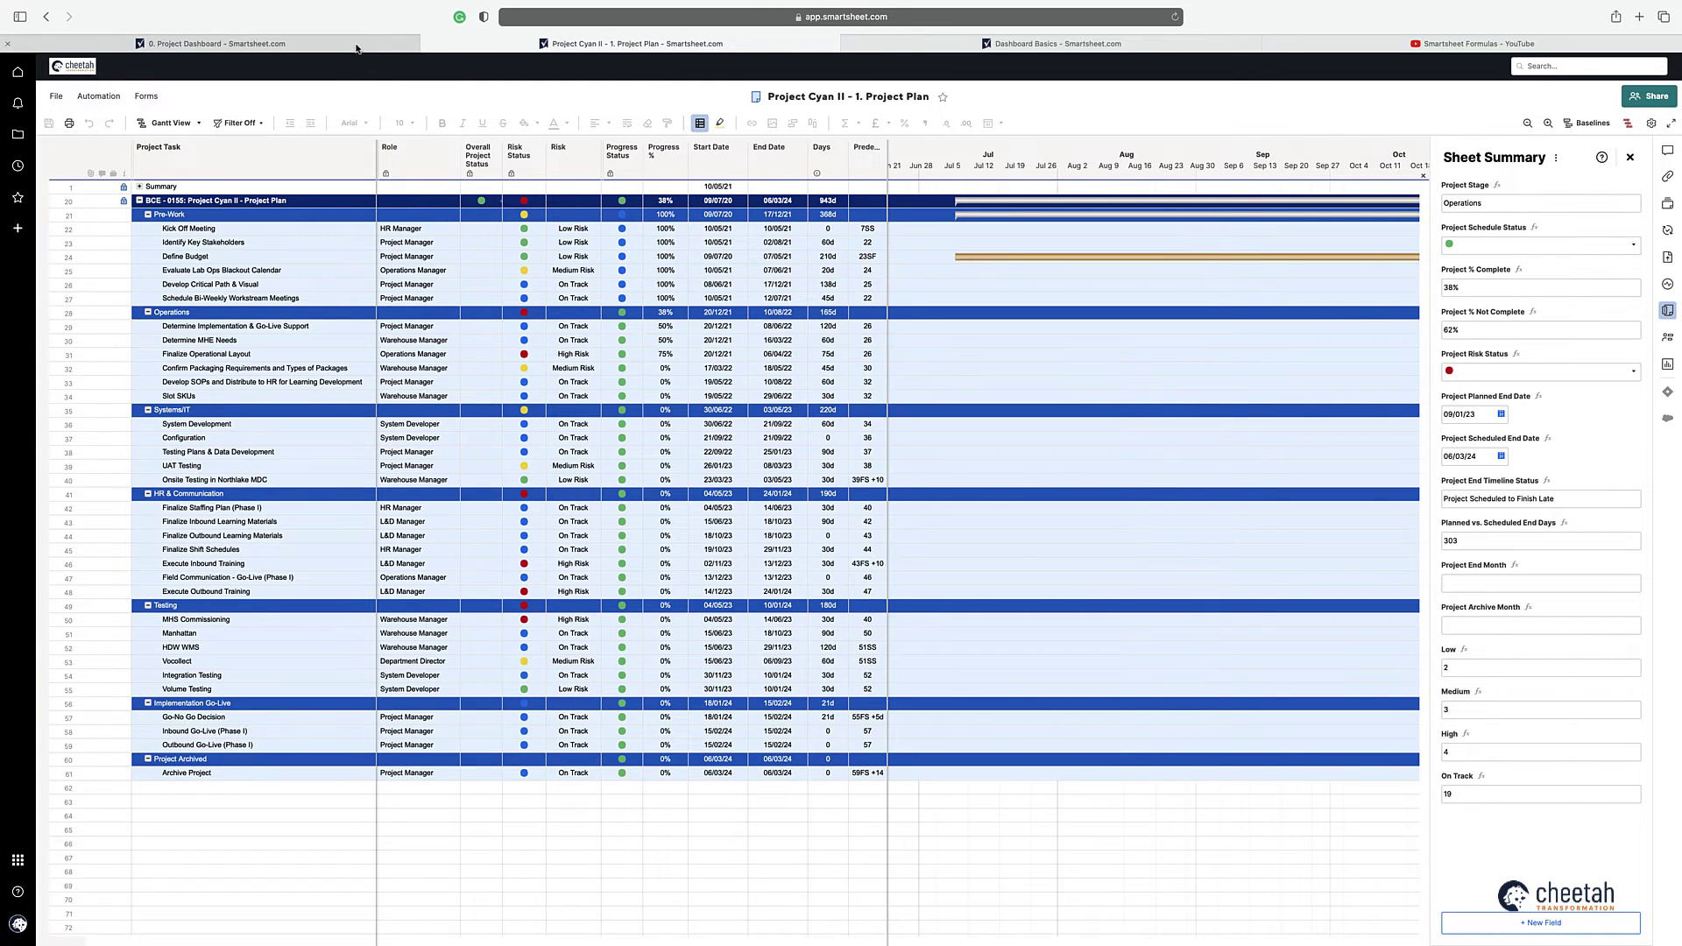
{"action": "left_click", "coordinate": [1476, 287]}
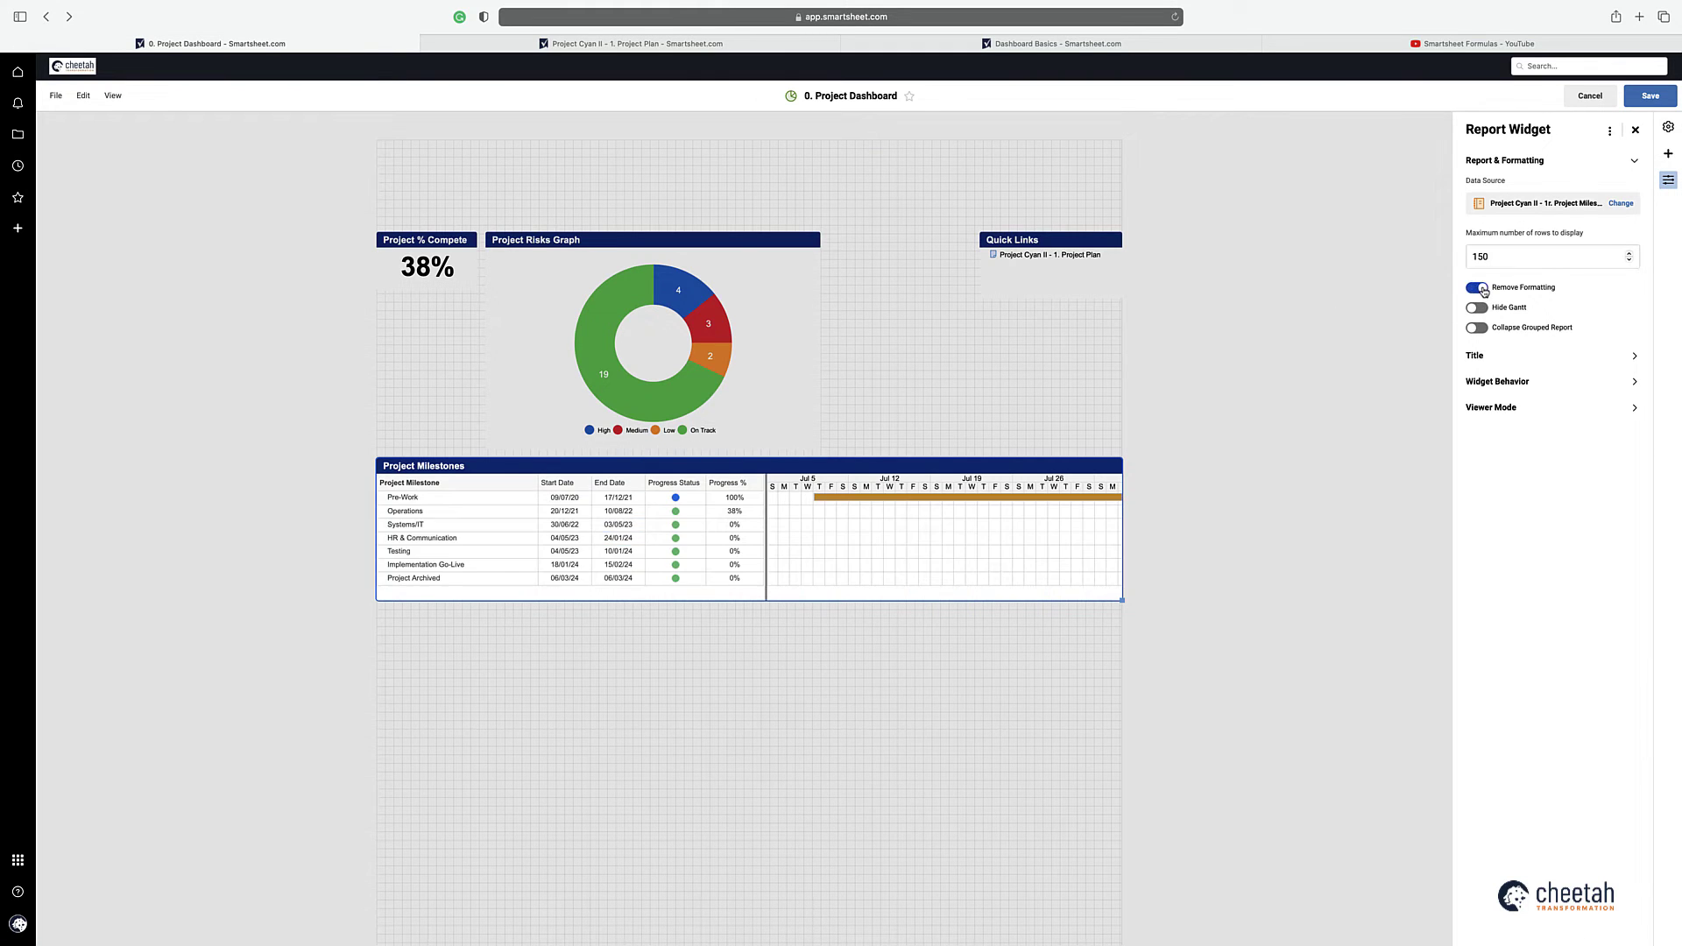
{"action": "left_click", "coordinate": [1478, 288]}
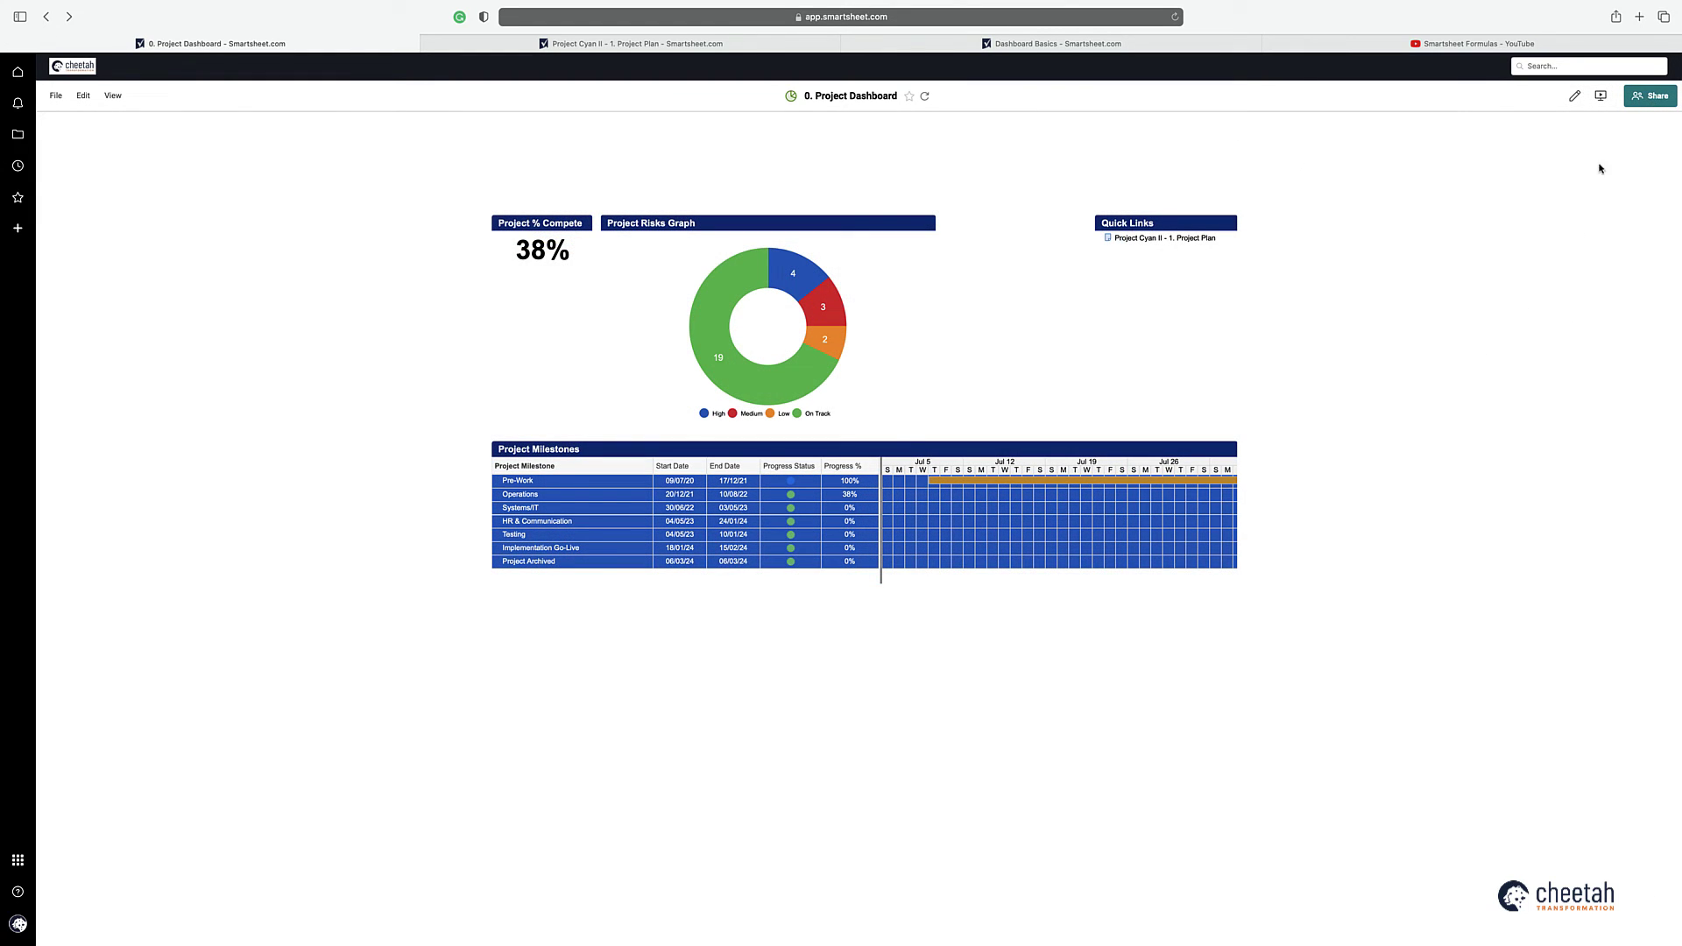
Step: Add a title widget above the existing widgets, enlarge it to roughly half the grid width and enter "Project Cyan II"
{"action": "left_click", "coordinate": [1574, 95]}
{"action": "left_click", "coordinate": [1668, 154]}
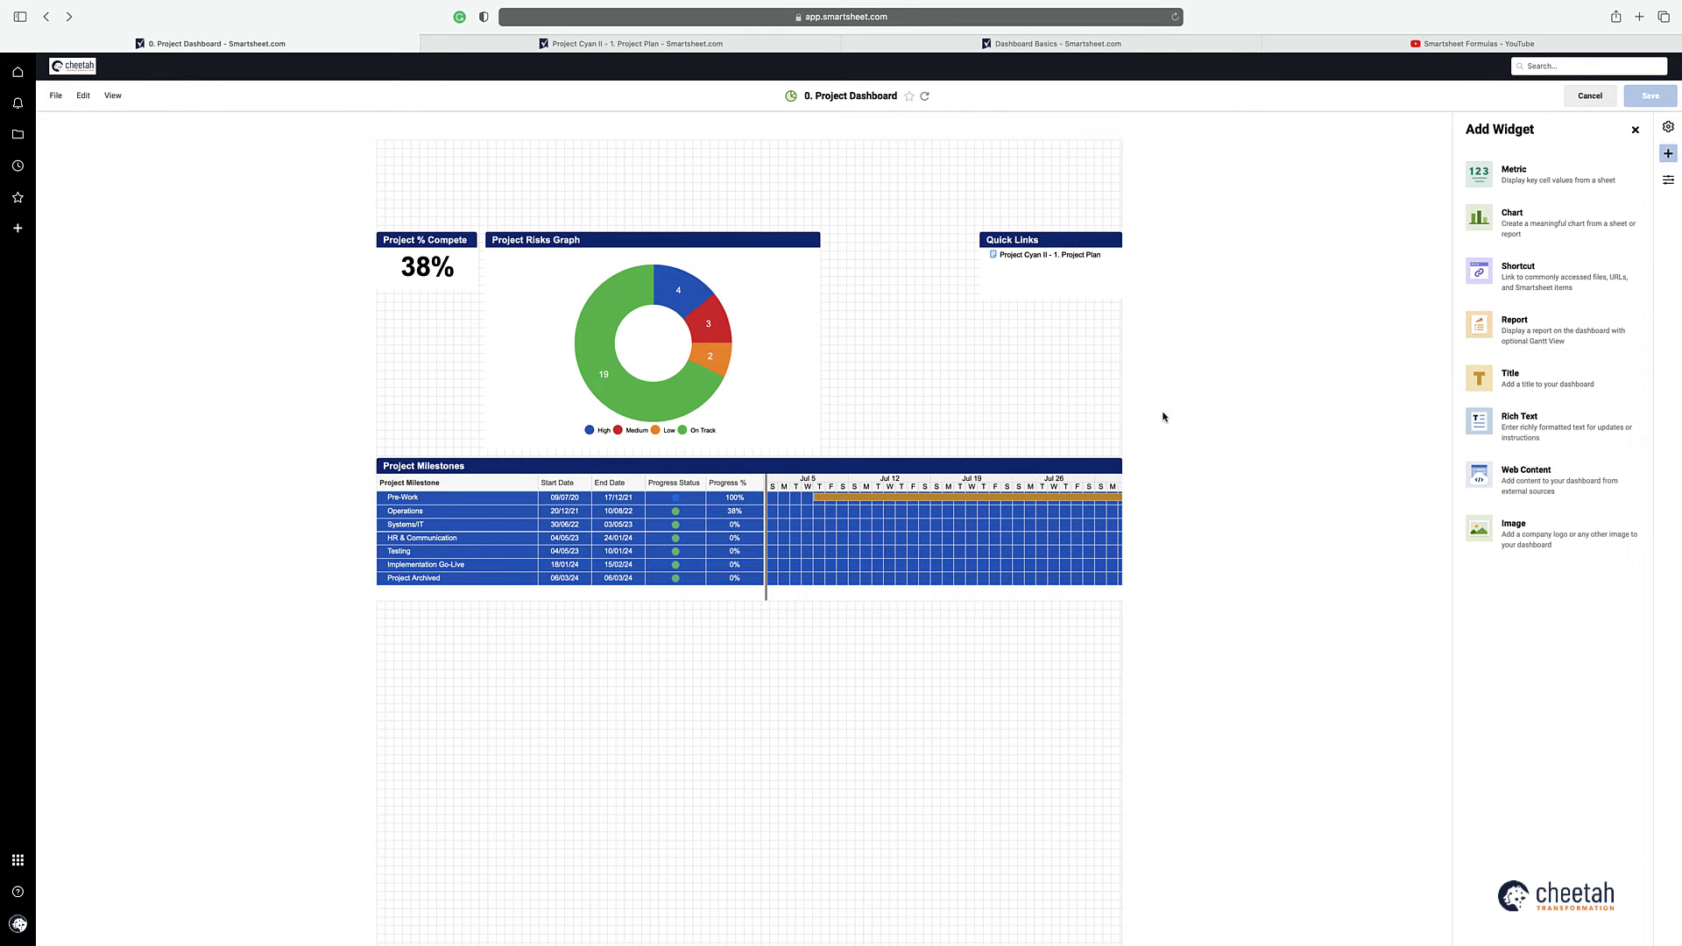
{"action": "left_click", "coordinate": [1455, 395]}
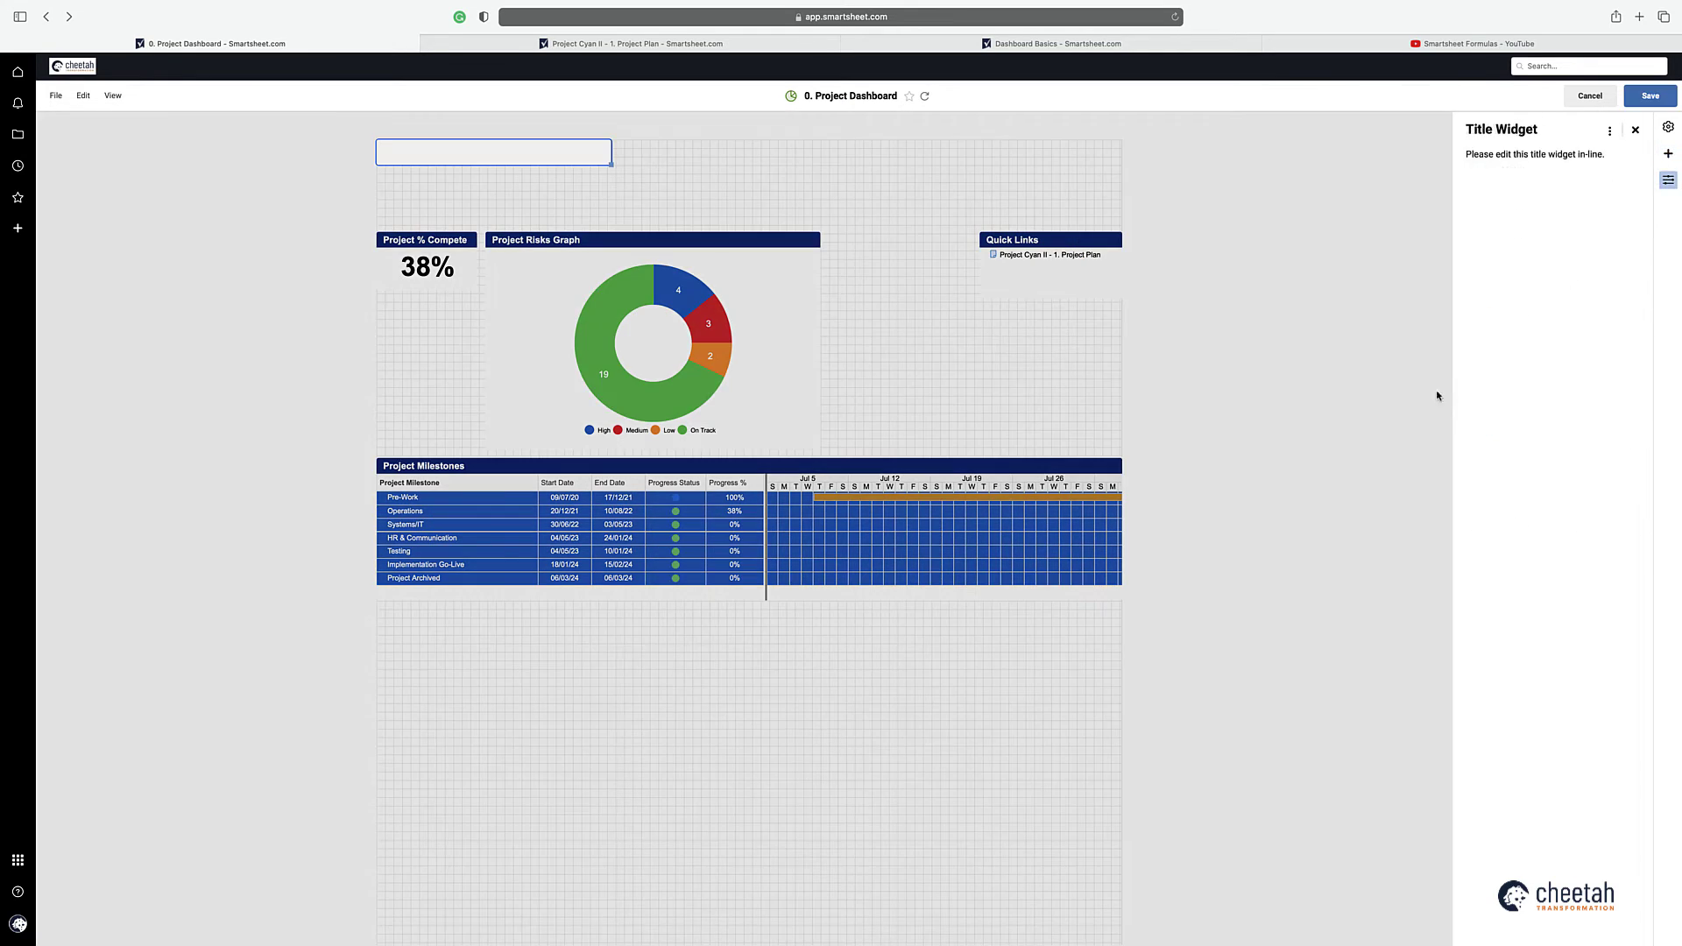
{"action": "left_click_drag", "start_coordinate": [611, 164], "coordinate": [773, 192]}
{"action": "left_click", "coordinate": [464, 164]}
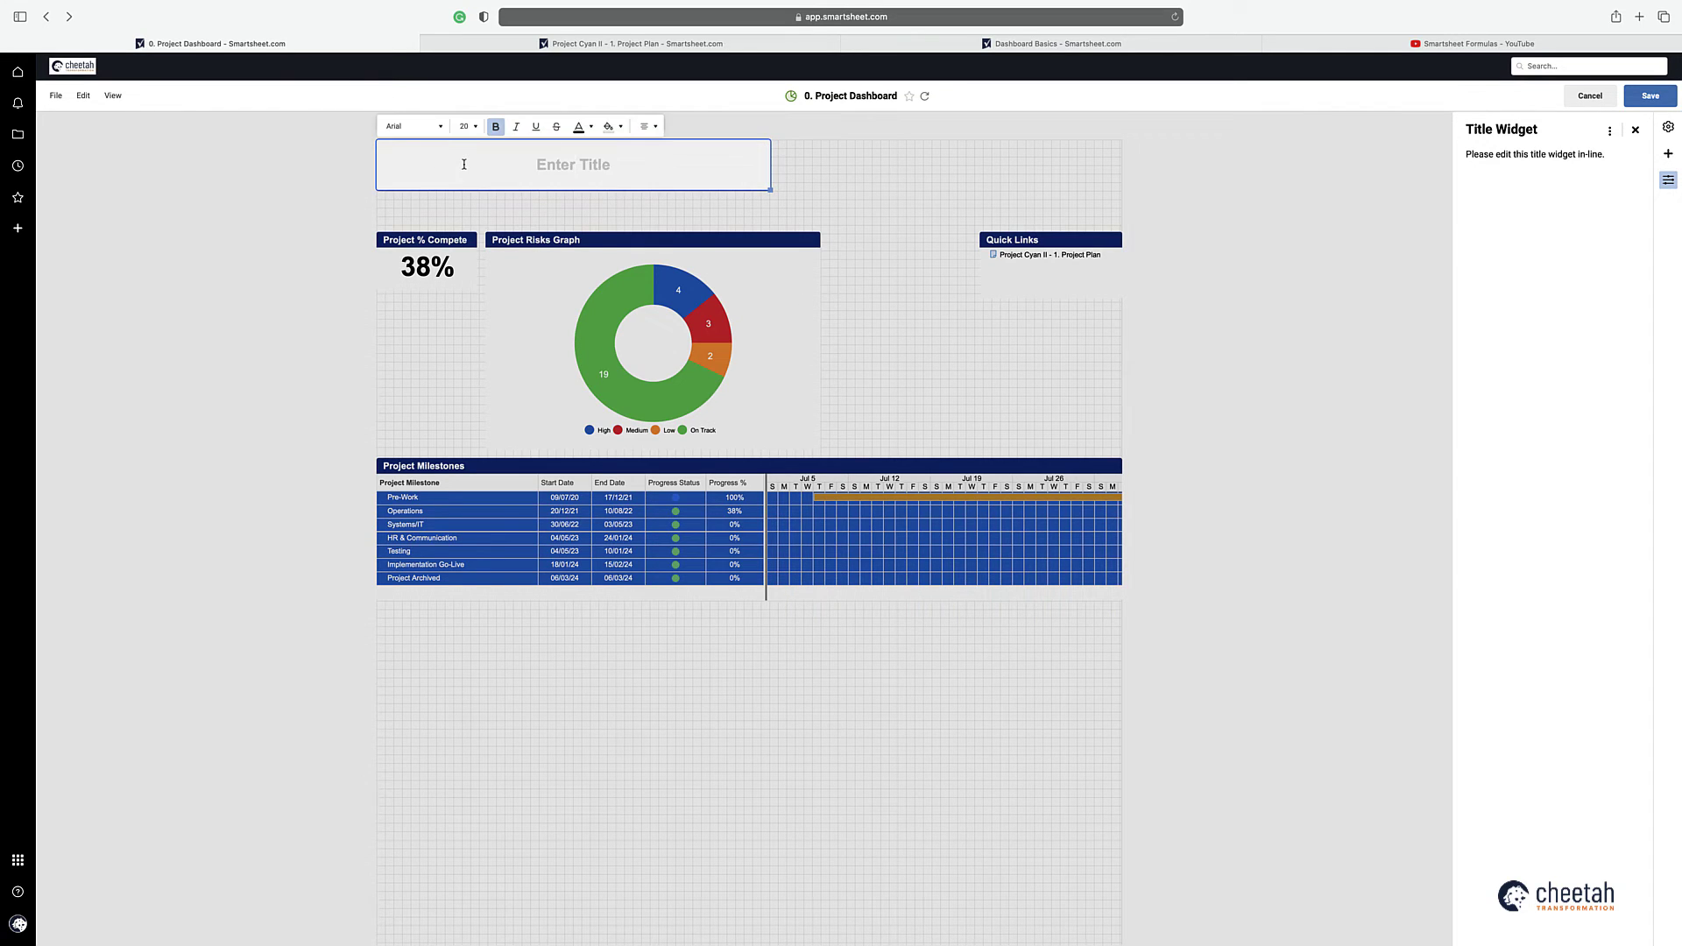
{"action": "type", "text": "Project Cyan II"}
Step: Set the "Project Cyan II" title to font size 32 and align it left
{"action": "left_click_drag", "start_coordinate": [653, 170], "coordinate": [450, 160]}
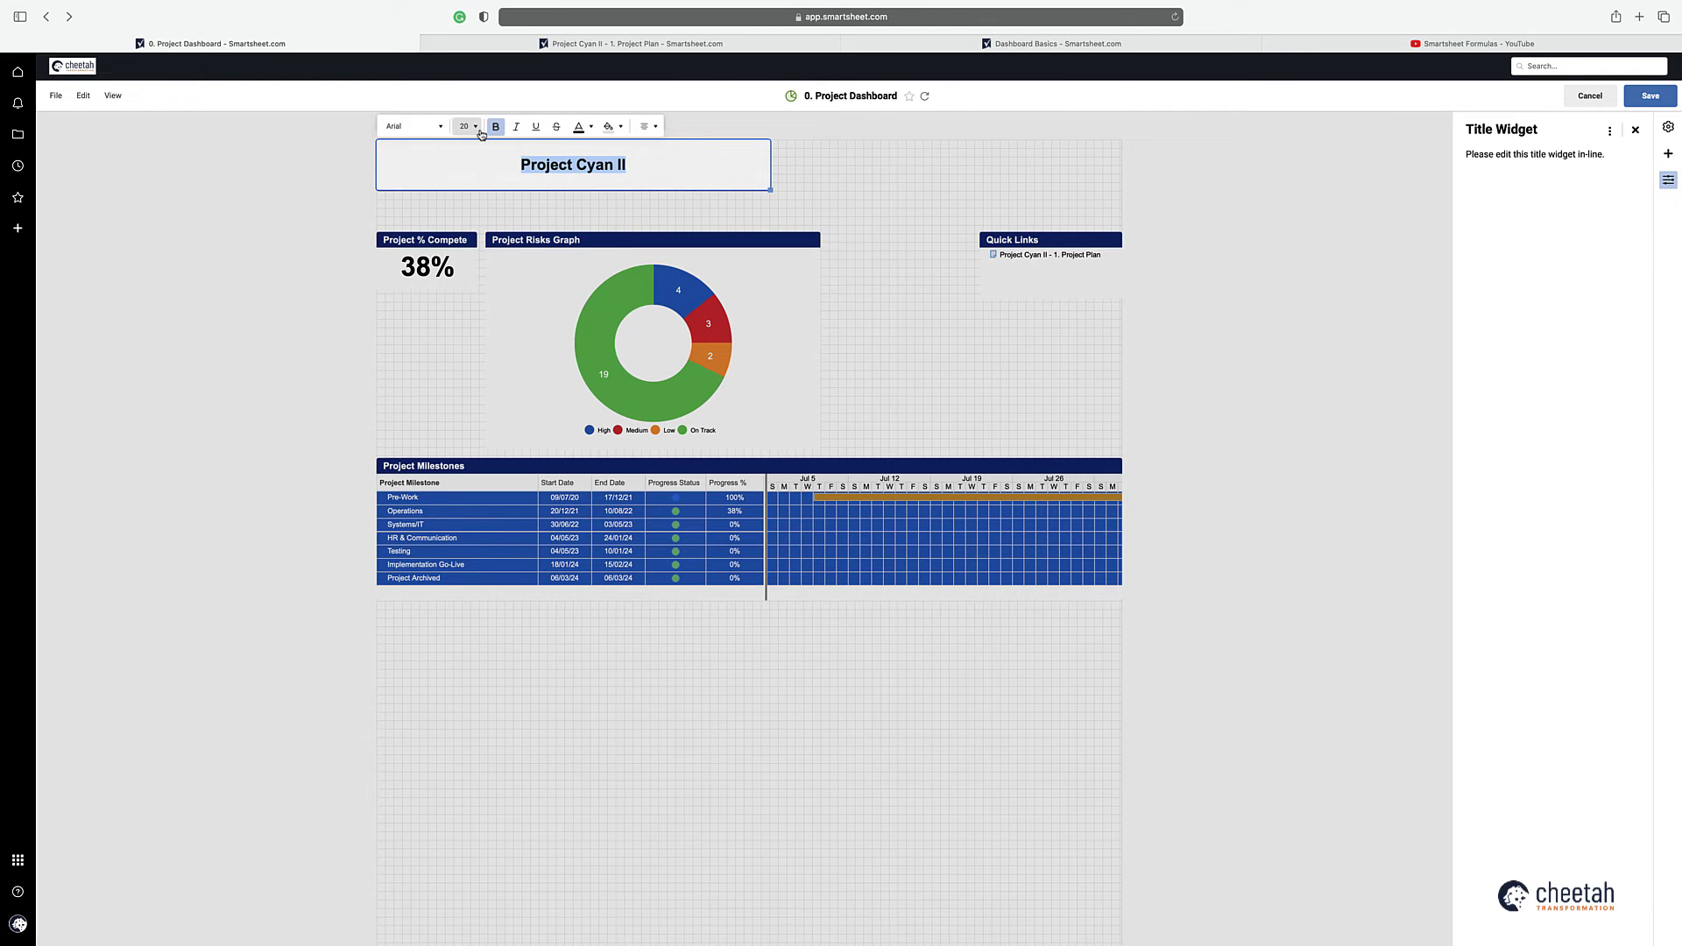
{"action": "left_click", "coordinate": [480, 131]}
{"action": "left_click", "coordinate": [468, 311]}
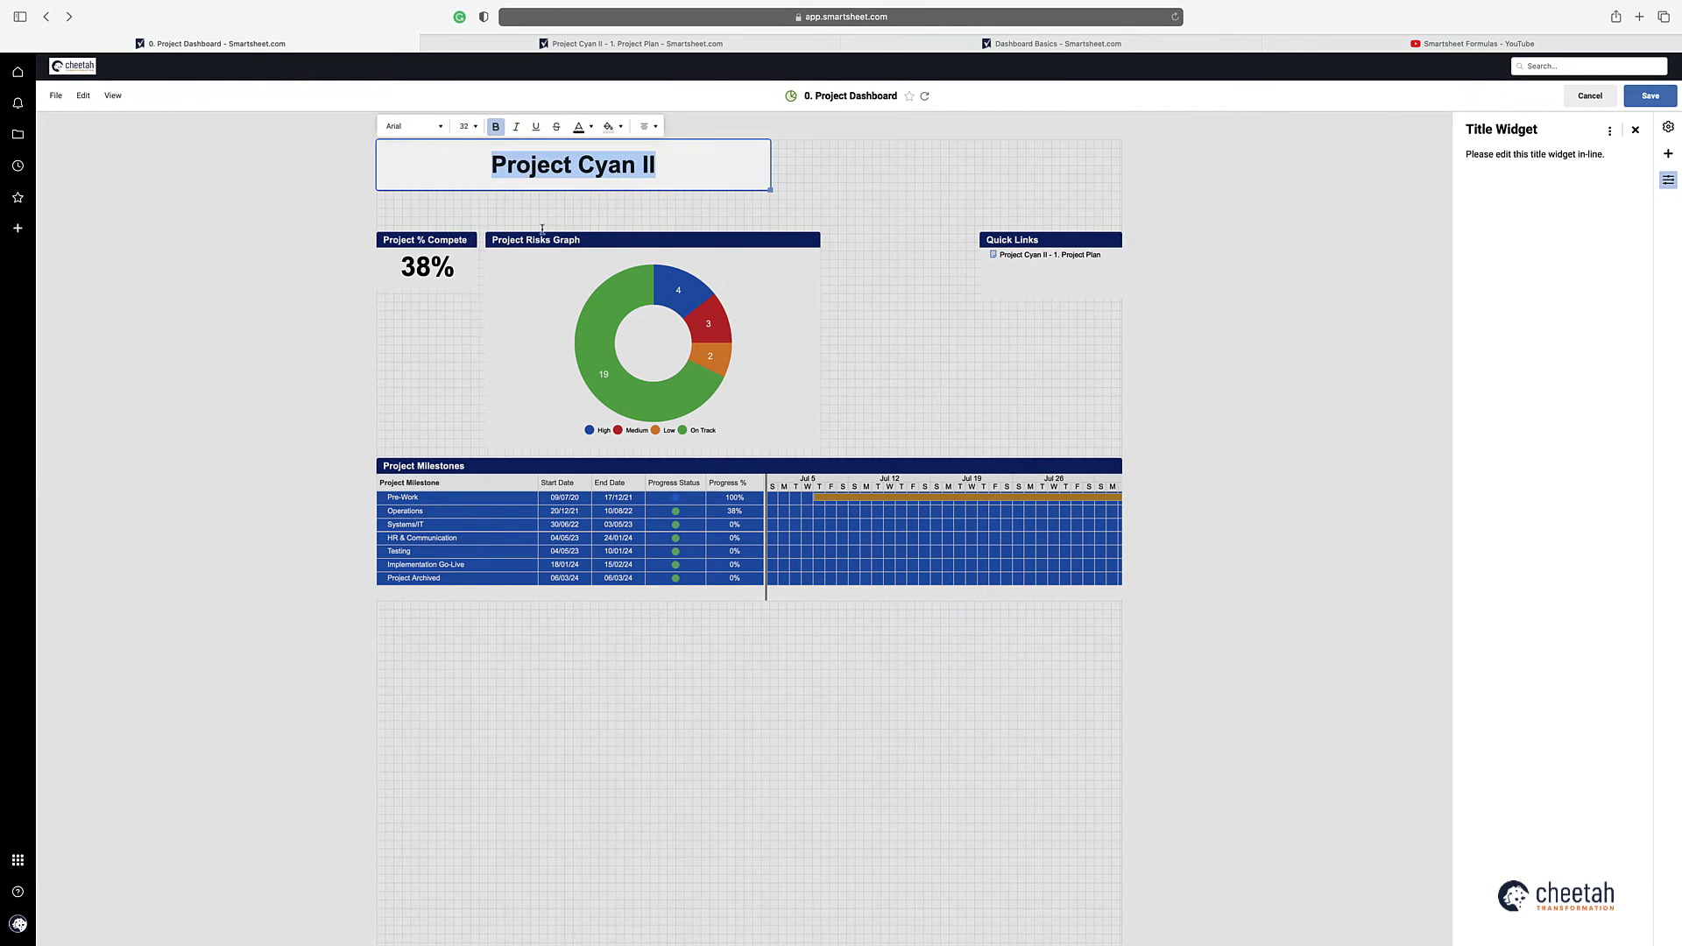
{"action": "left_click", "coordinate": [648, 126]}
{"action": "left_click", "coordinate": [646, 152]}
{"action": "left_click", "coordinate": [653, 214]}
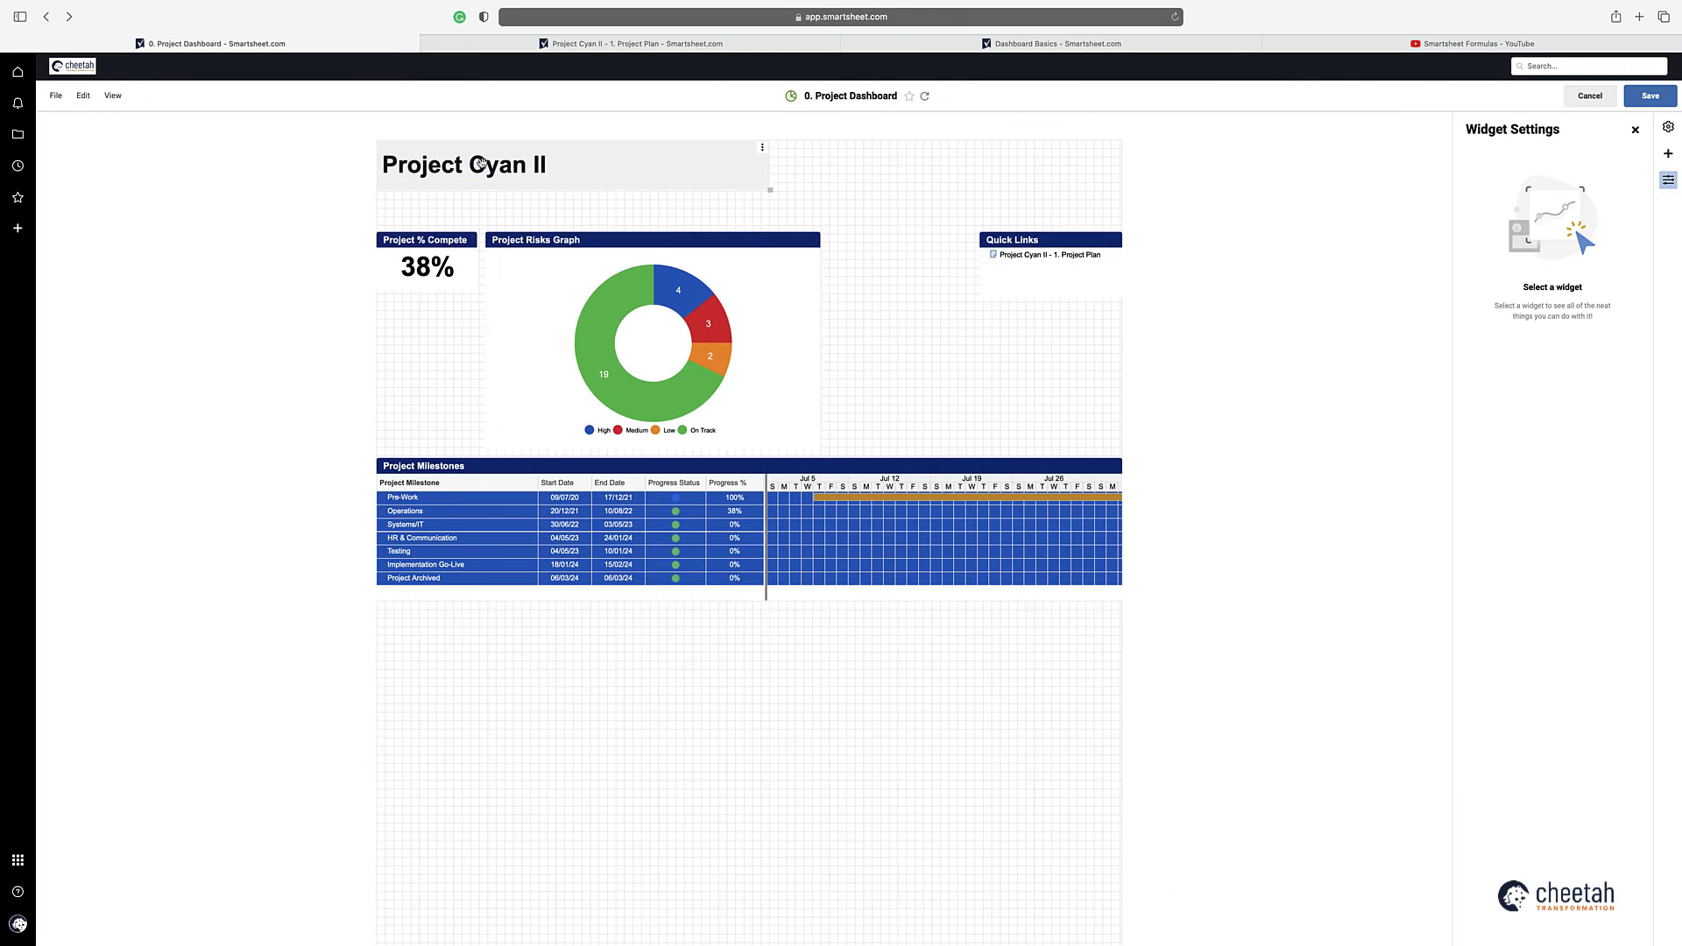
Step: Add a wide, short rich text widget below Project Milestones, containing a paragraph on what a project plan defines
{"action": "left_click", "coordinate": [1667, 153]}
{"action": "left_click", "coordinate": [1504, 427]}
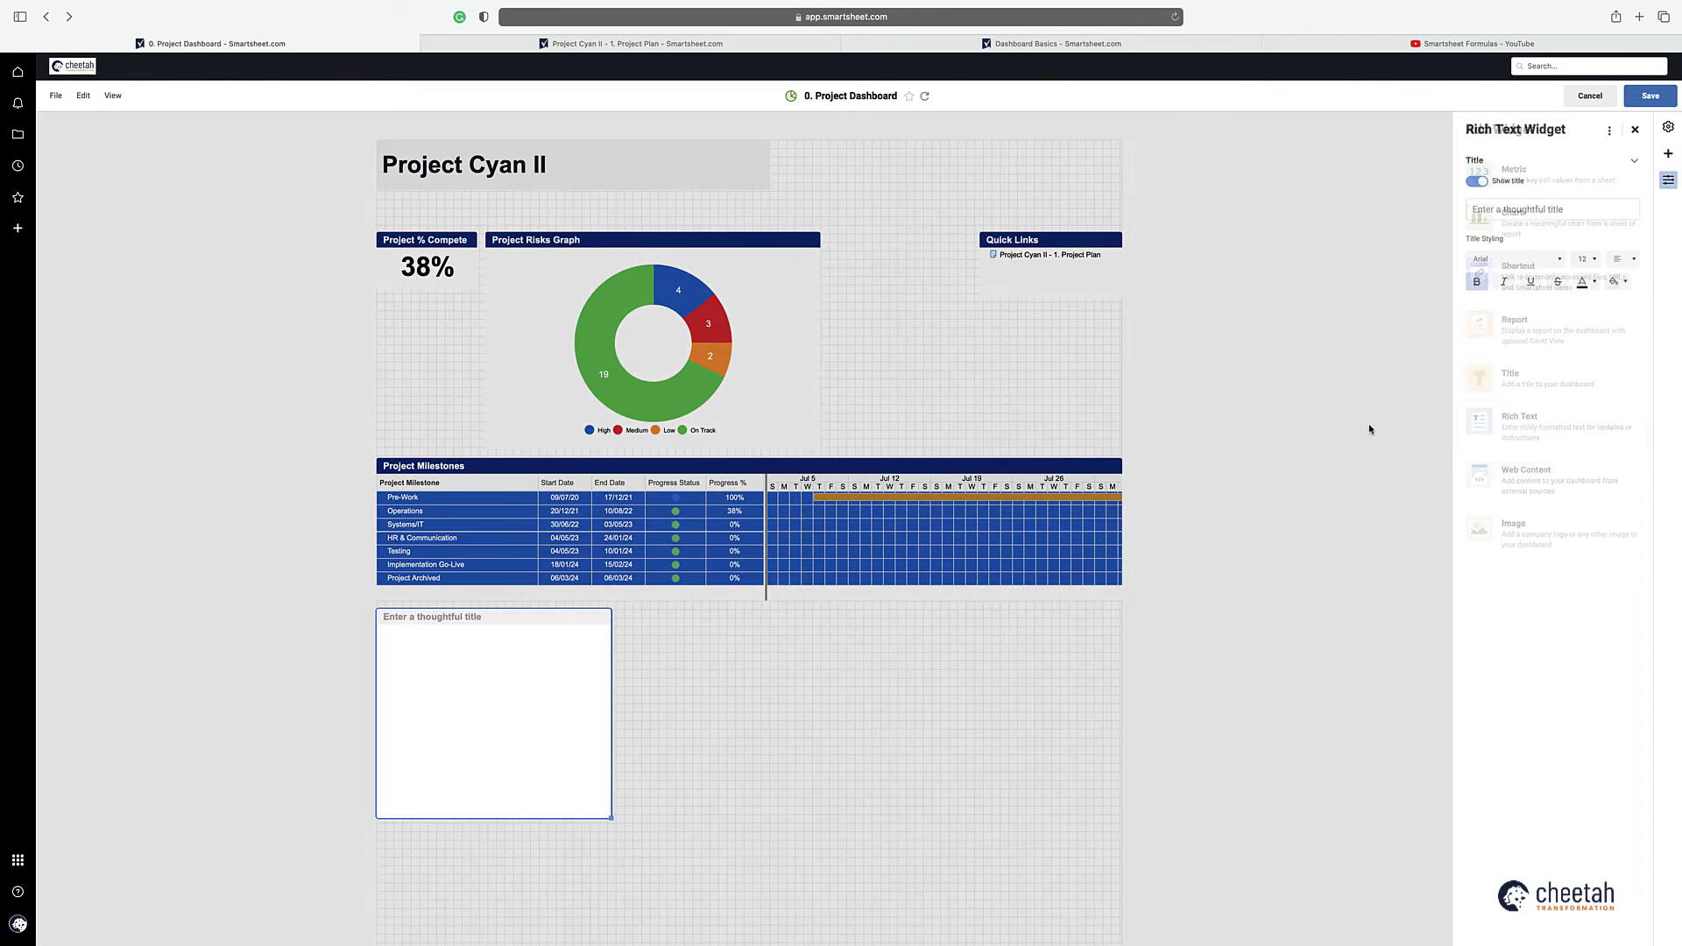
{"action": "left_click_drag", "start_coordinate": [610, 820], "coordinate": [754, 707]}
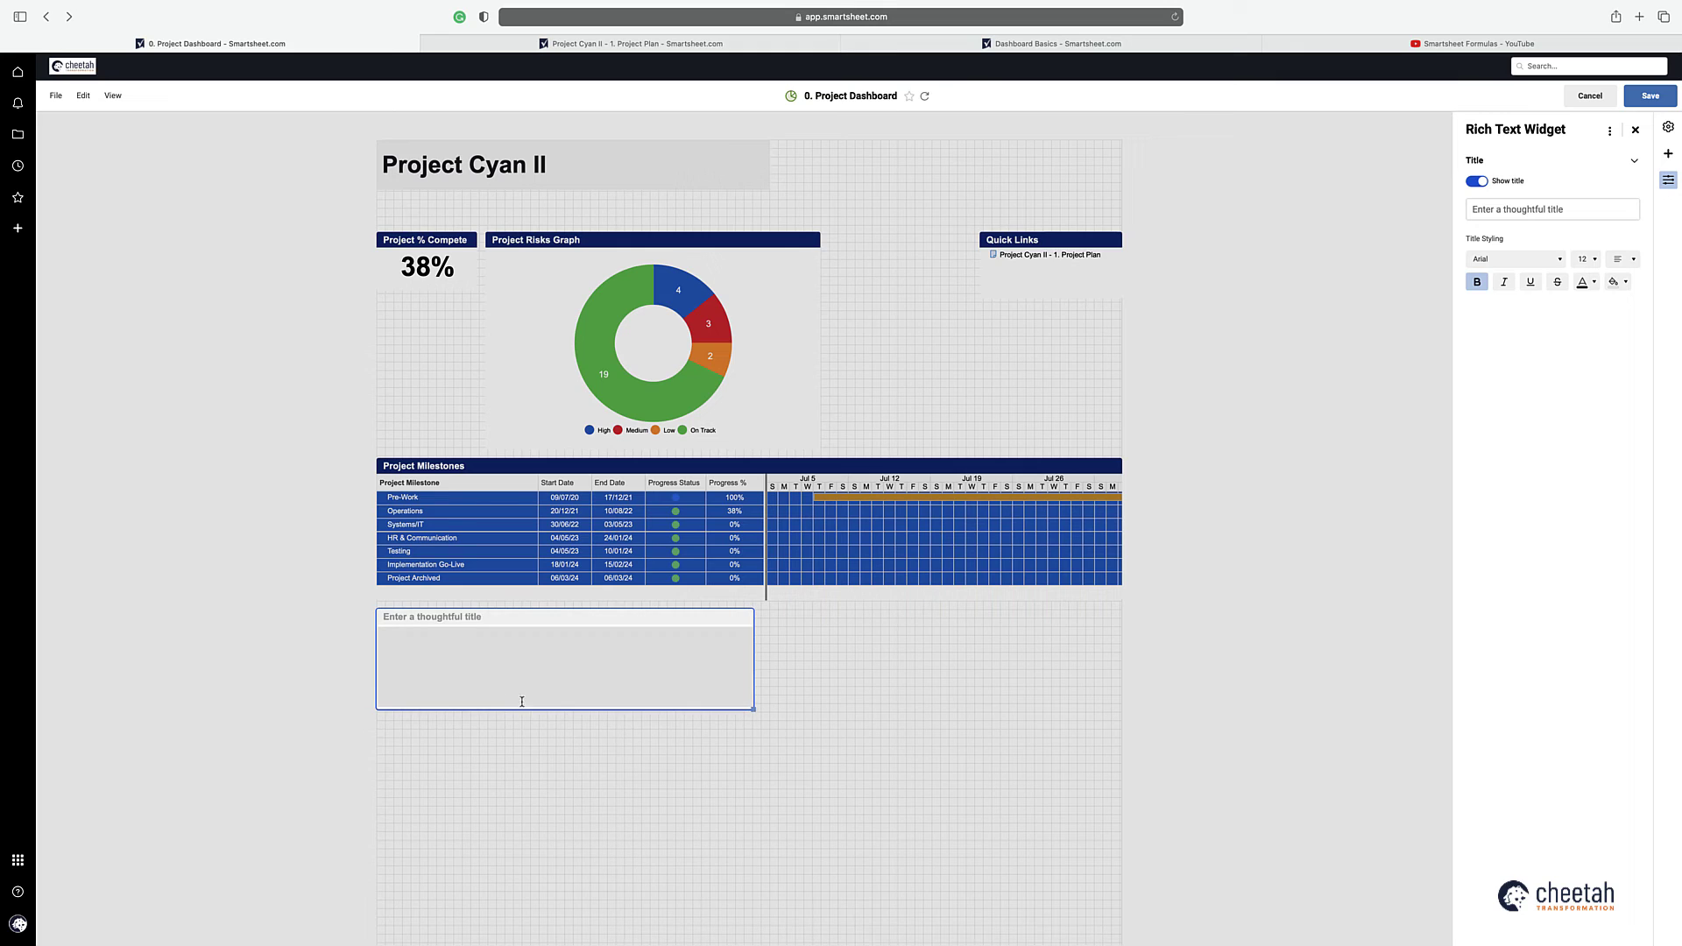
{"action": "left_click", "coordinate": [438, 643]}
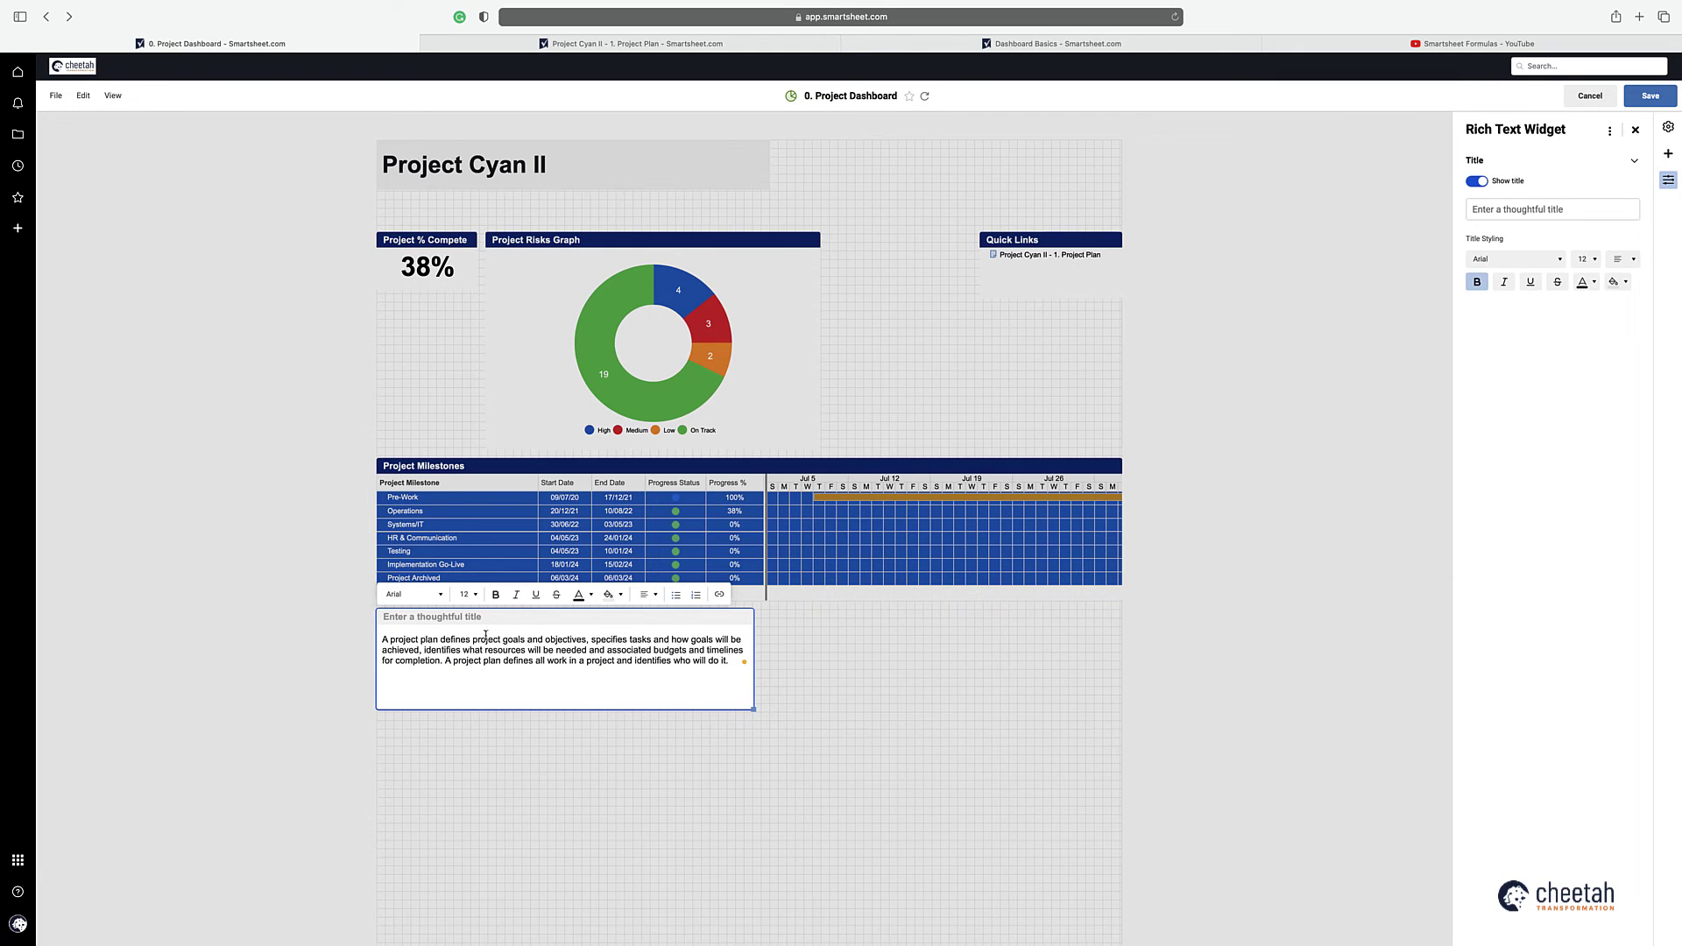
Step: Title the rich text widget "Project Plan" and shrink it to fit its paragraph
{"action": "left_click", "coordinate": [434, 616]}
{"action": "type", "text": "Project Plan"}
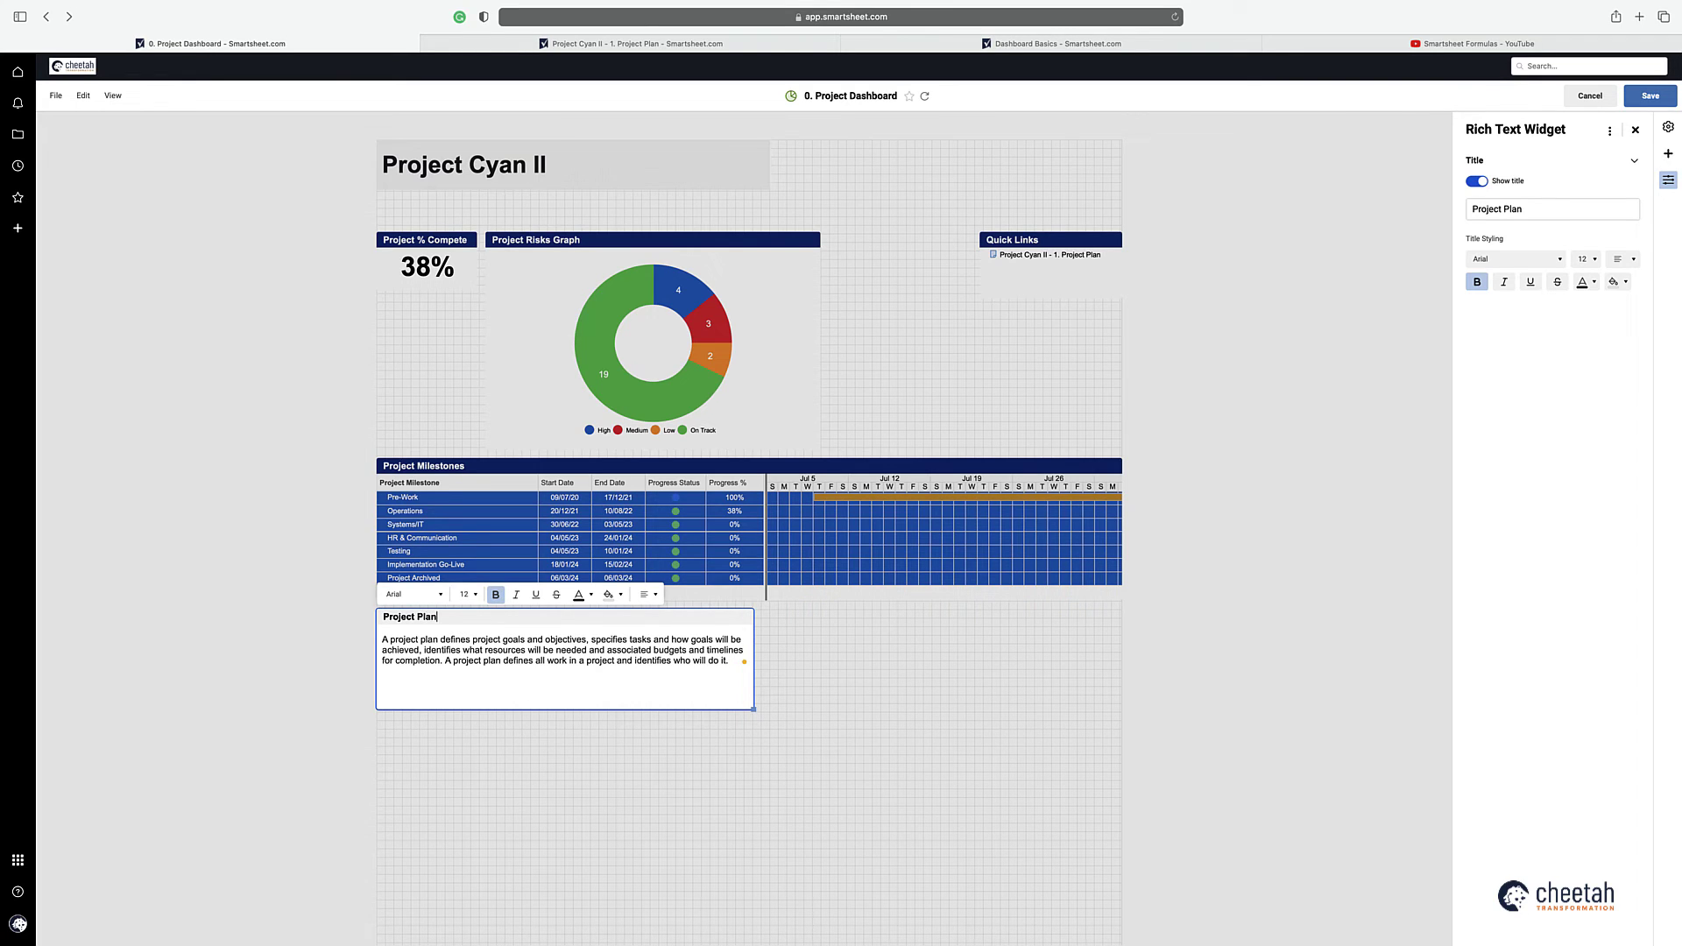
{"action": "left_click", "coordinate": [784, 750]}
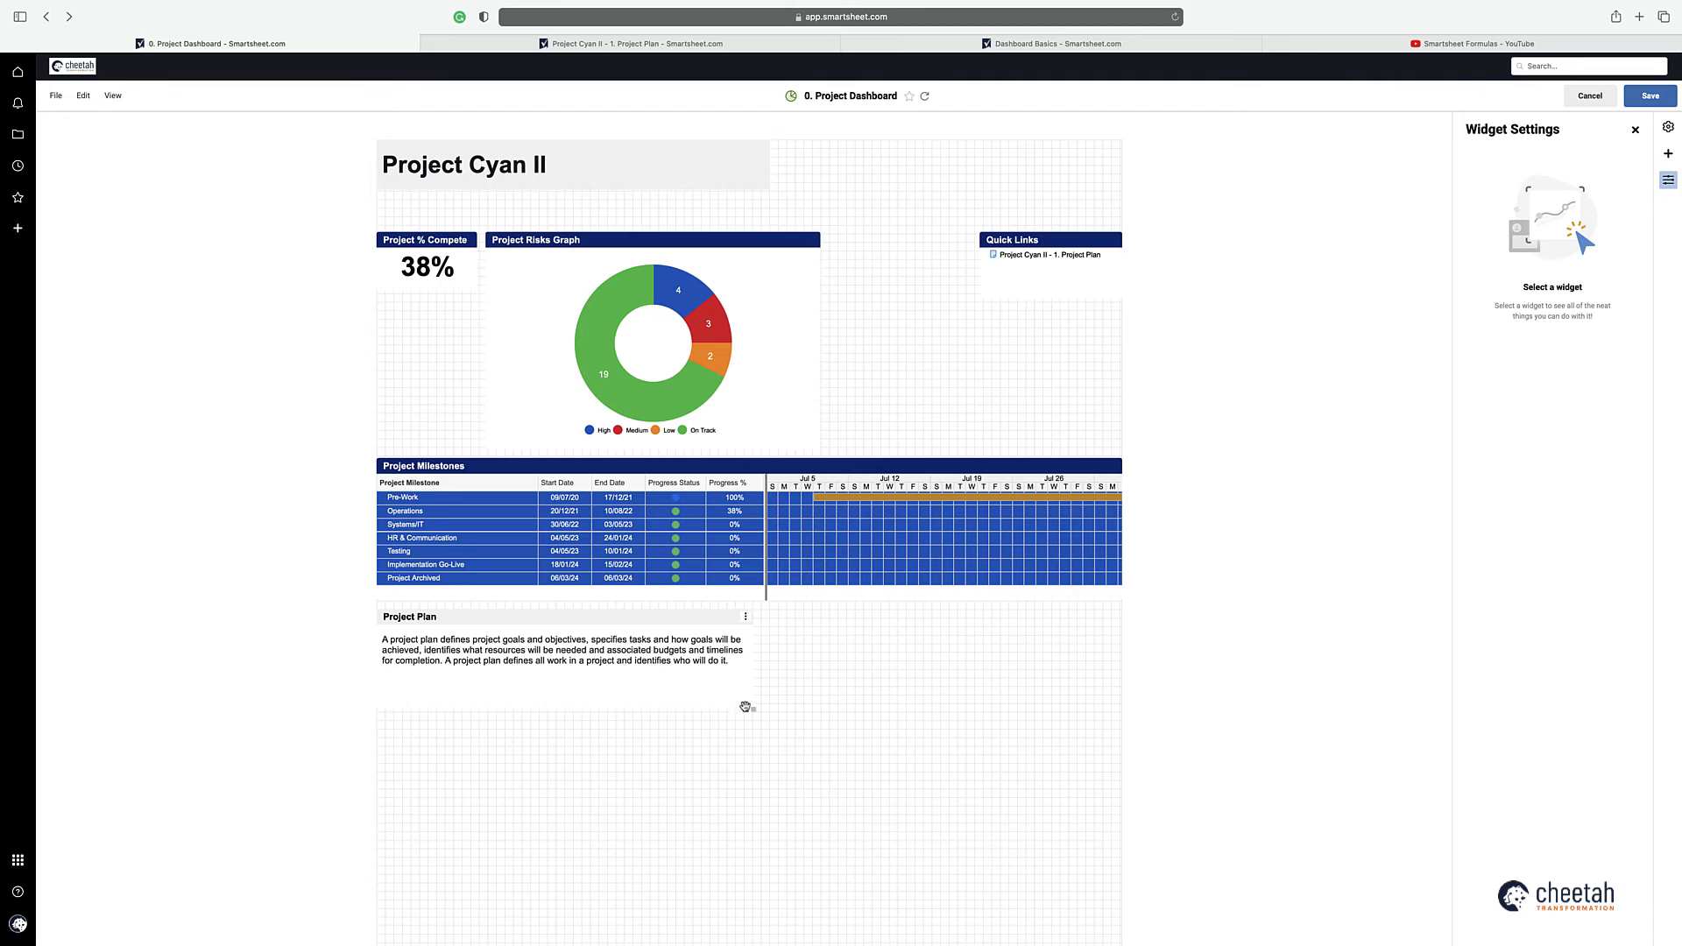
{"action": "left_click_drag", "start_coordinate": [753, 708], "coordinate": [745, 684]}
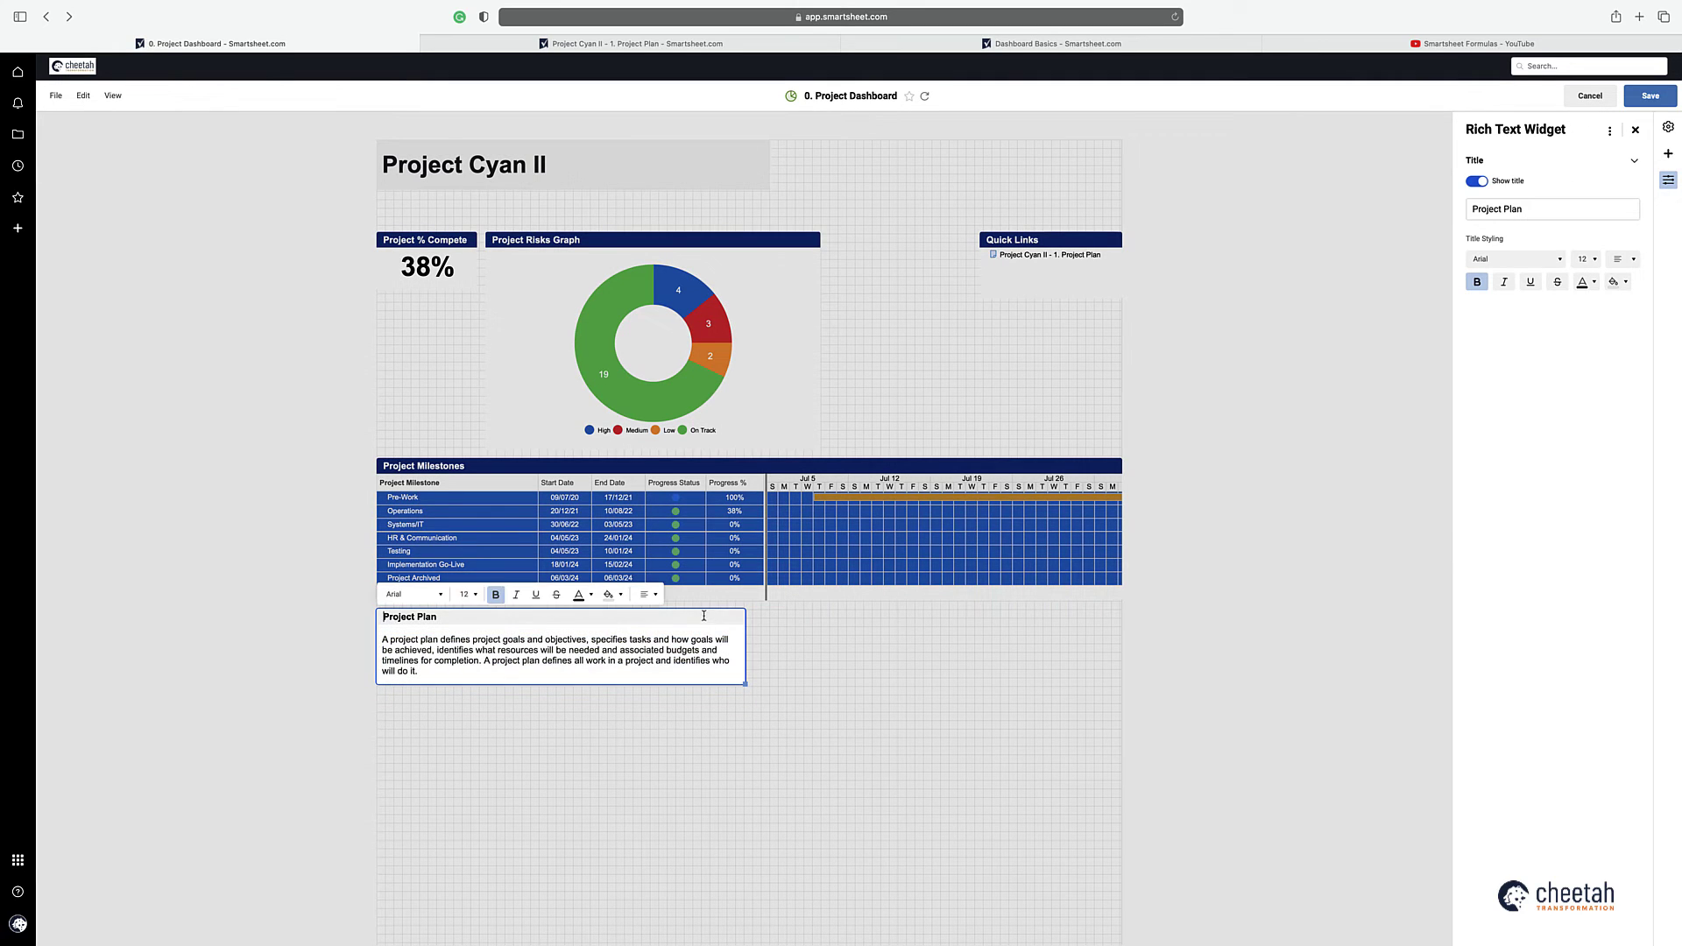
Step: Style the rich text widget's "Project Plan" title with white text on a dark blue background
{"action": "left_click", "coordinate": [587, 596]}
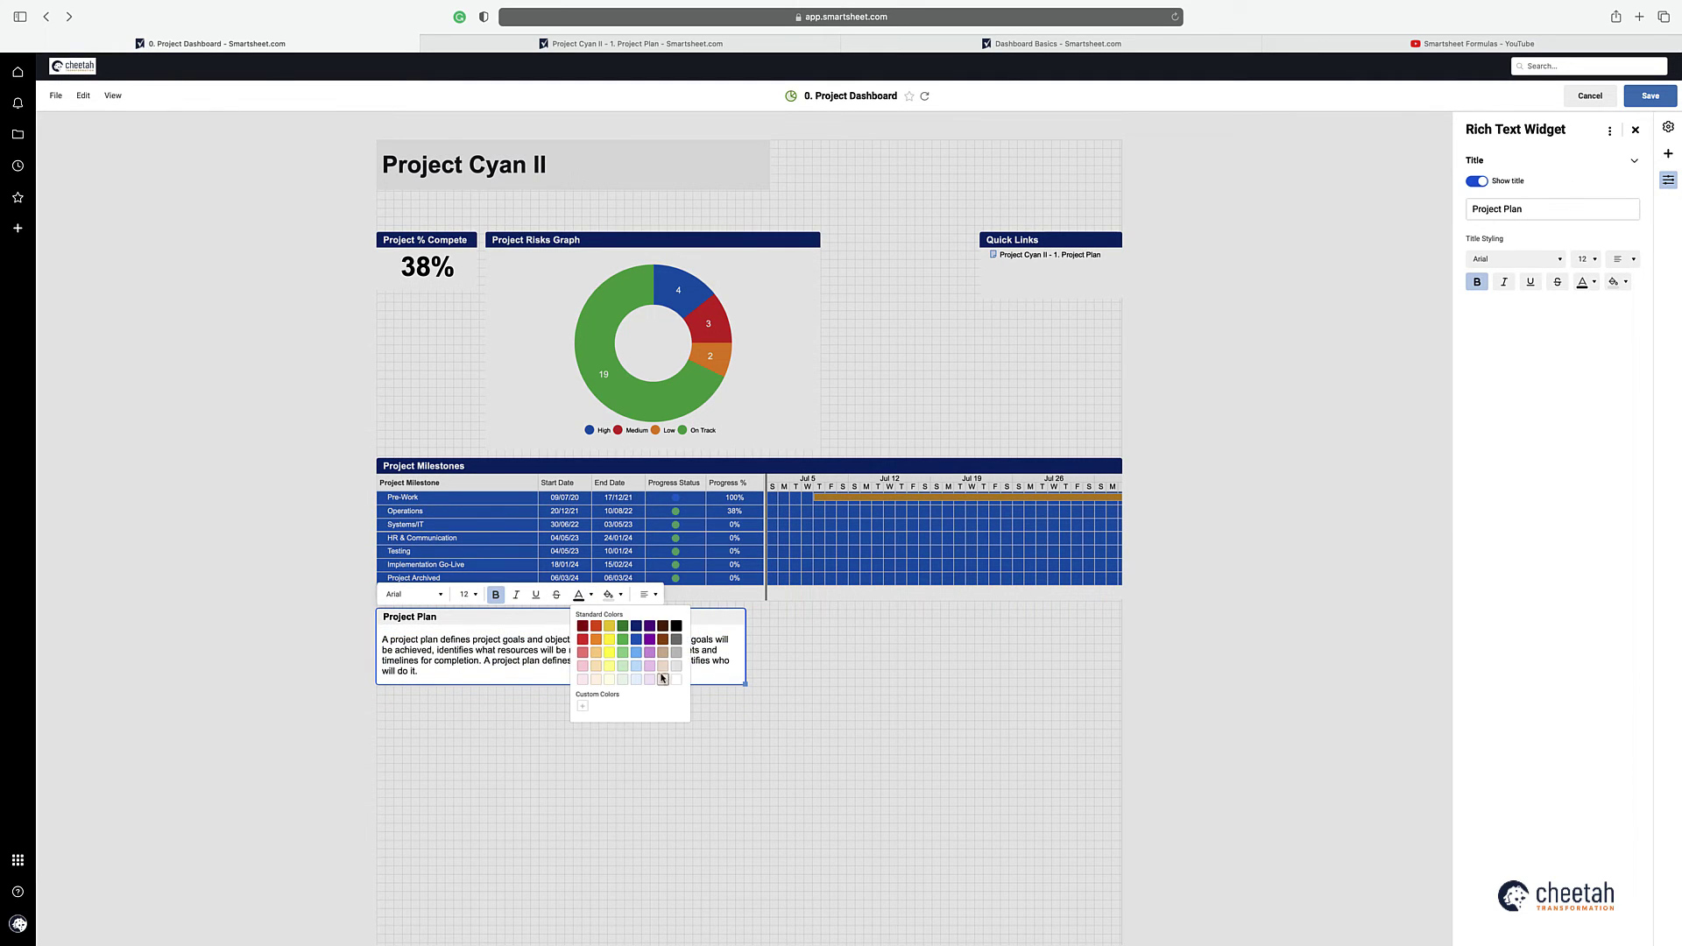
{"action": "left_click", "coordinate": [671, 682]}
{"action": "left_click", "coordinate": [618, 601]}
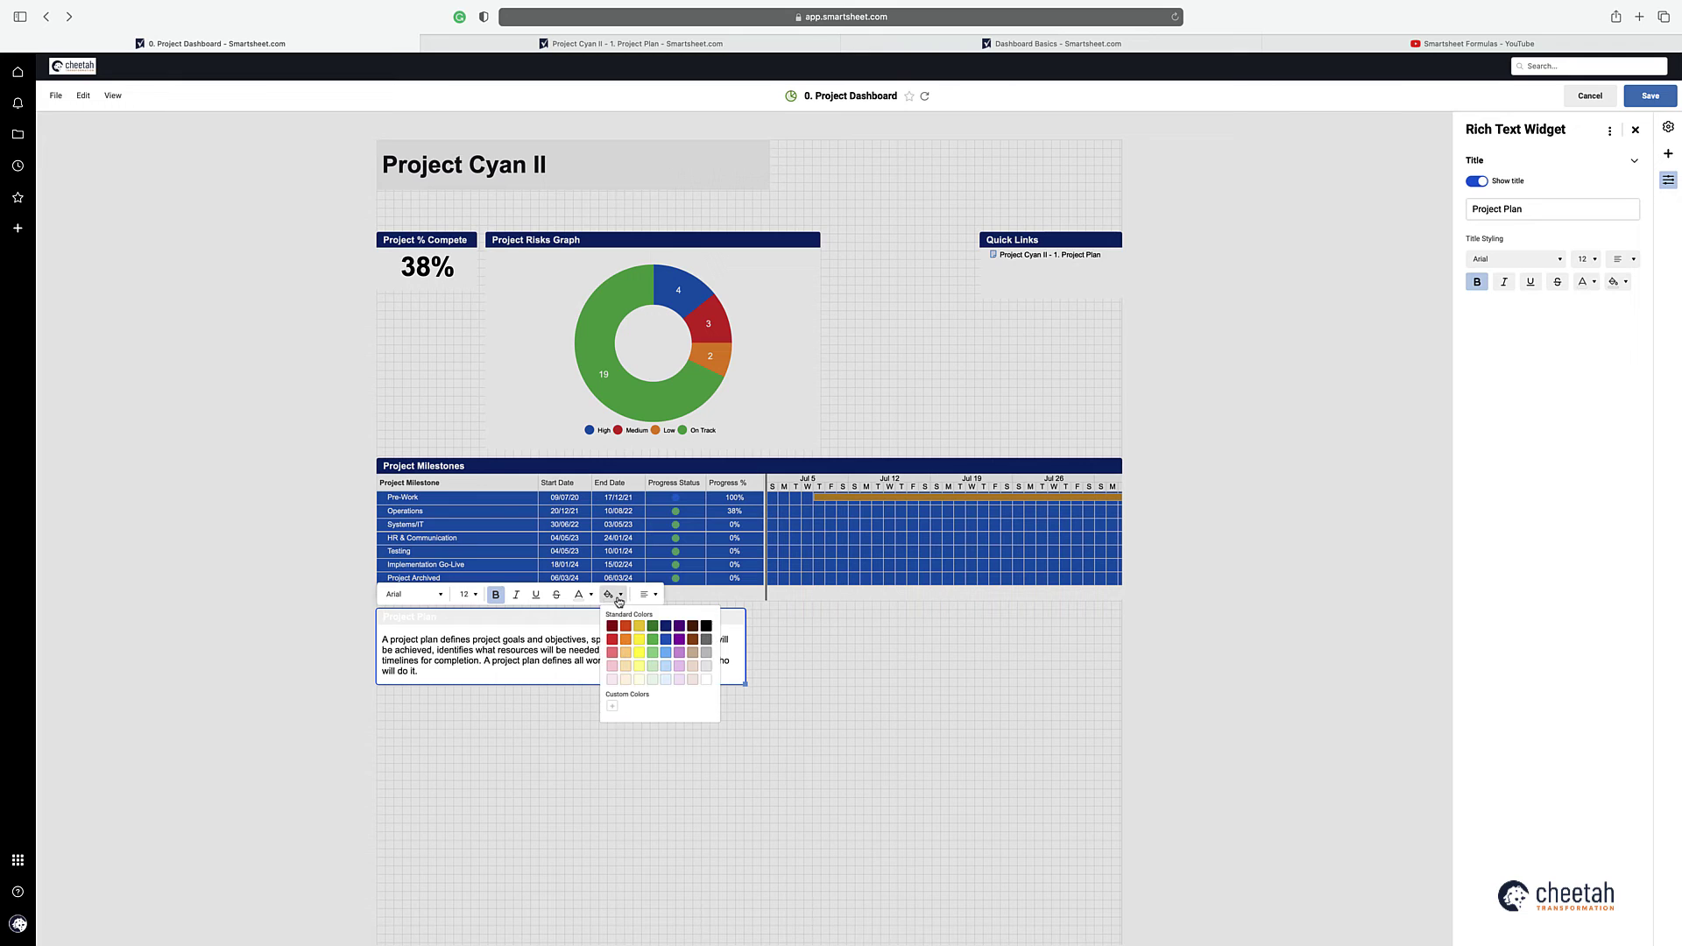
{"action": "left_click", "coordinate": [674, 631]}
{"action": "left_click", "coordinate": [717, 751]}
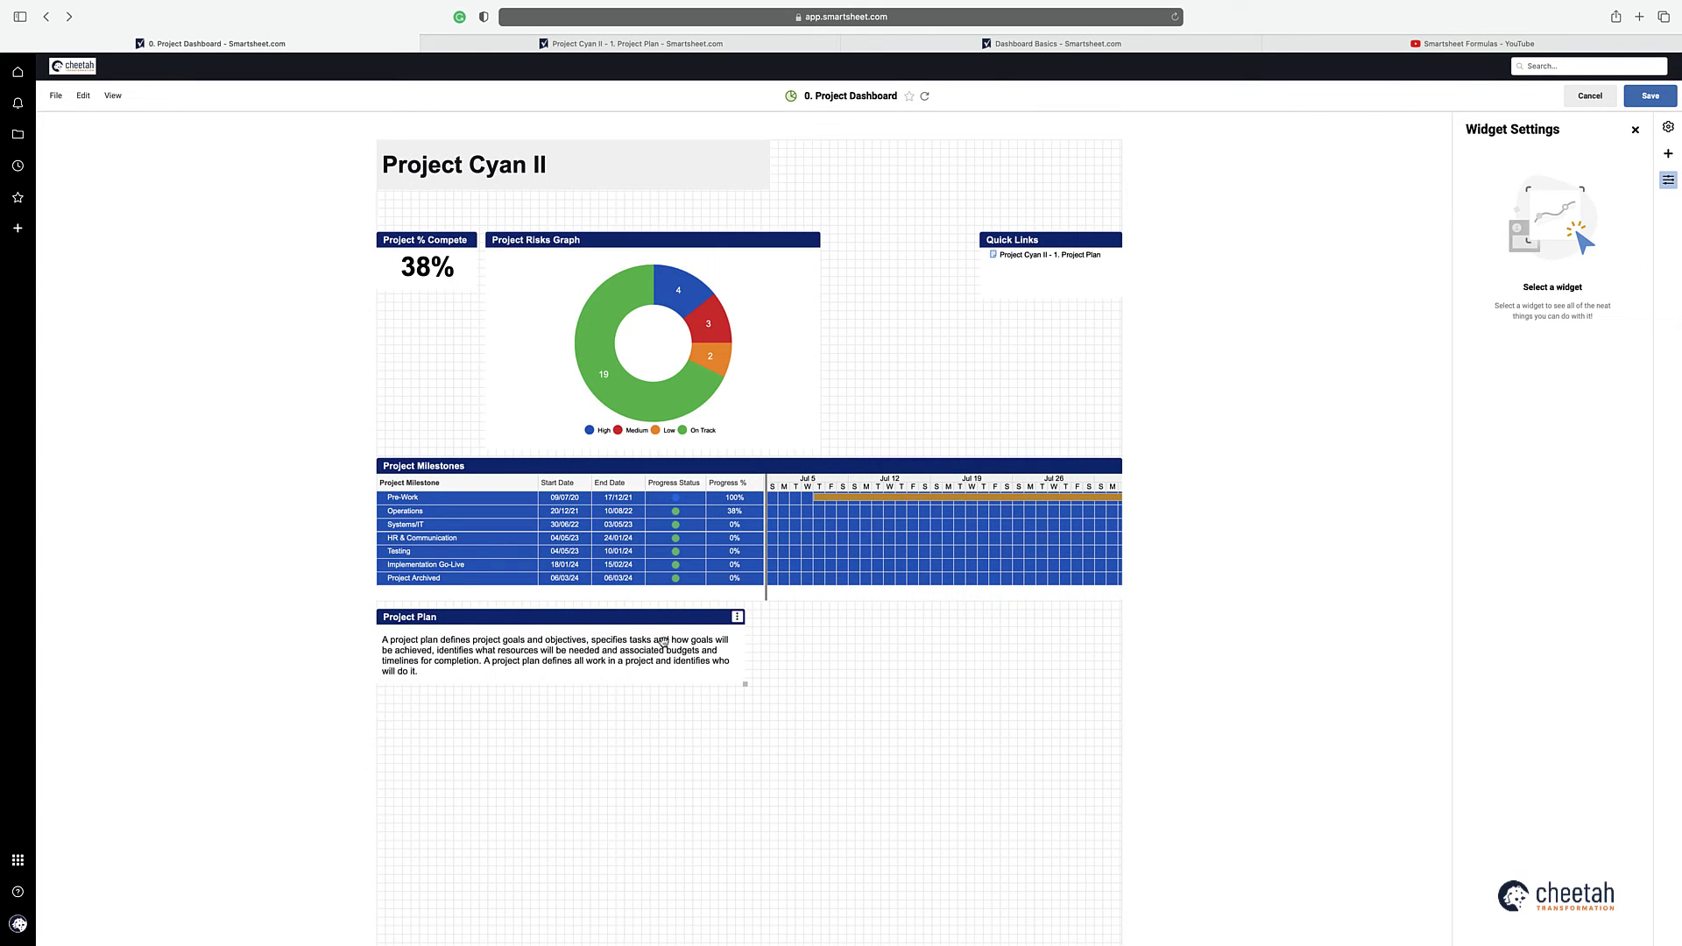
Step: Move the Project Plan widget directly beneath the Project Cyan II title, align Quick Links with the risks graph's top edge, and save the dashboard
{"action": "left_click_drag", "start_coordinate": [675, 619], "coordinate": [677, 214]}
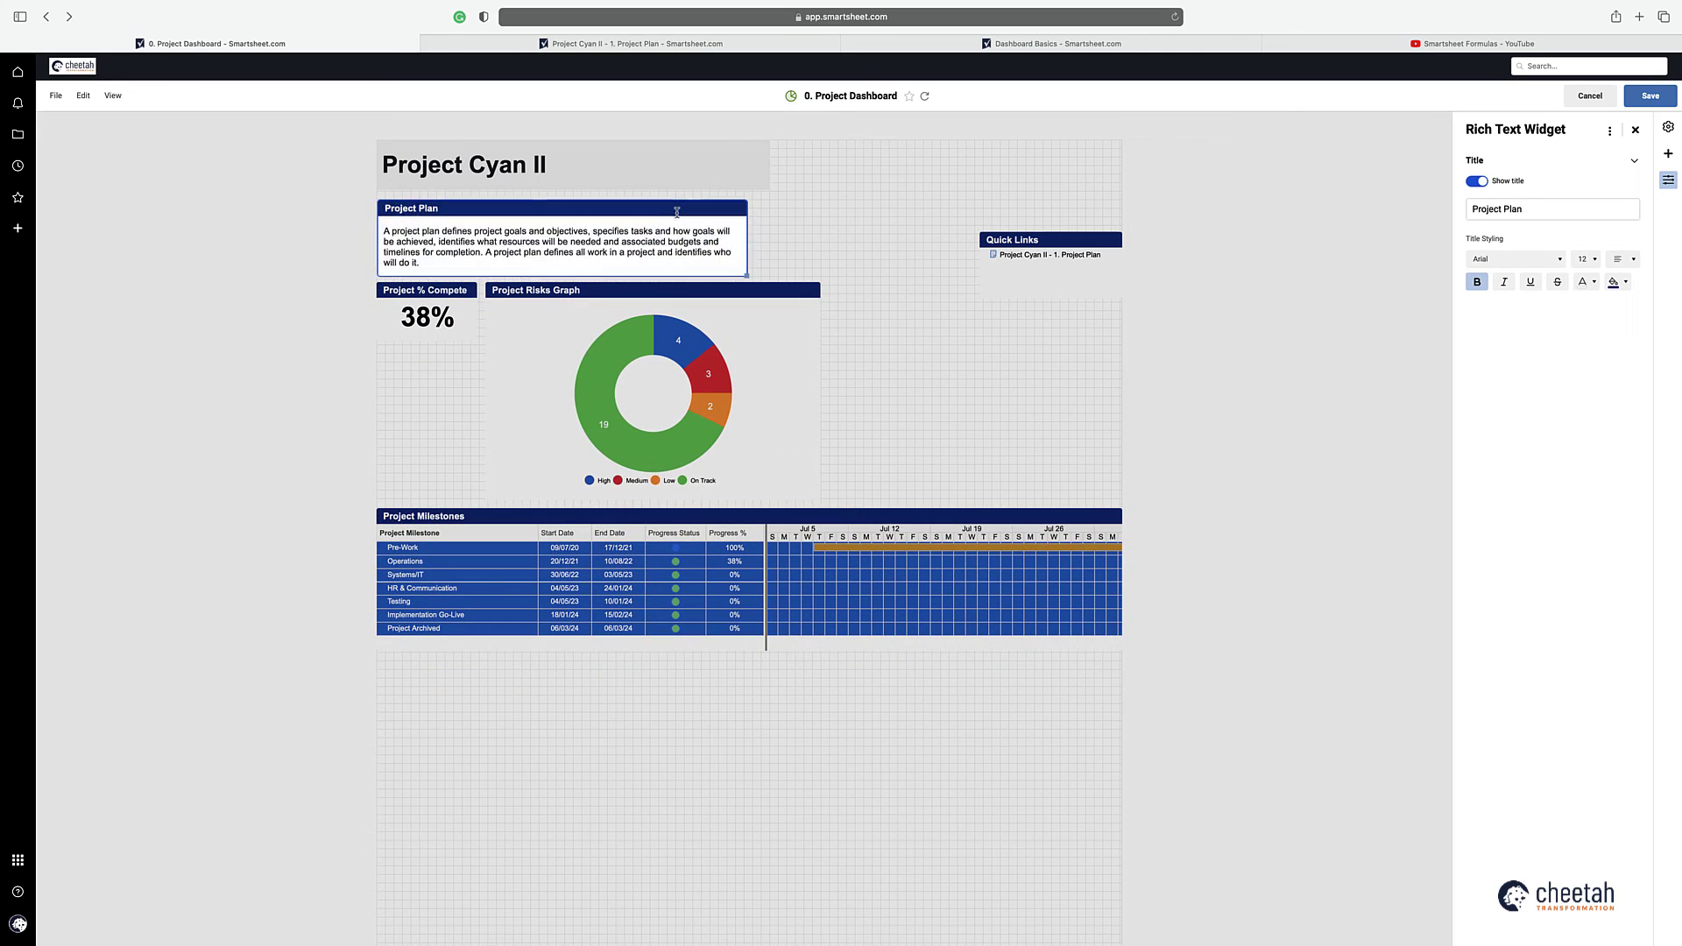
{"action": "left_click_drag", "start_coordinate": [1018, 245], "coordinate": [1014, 295]}
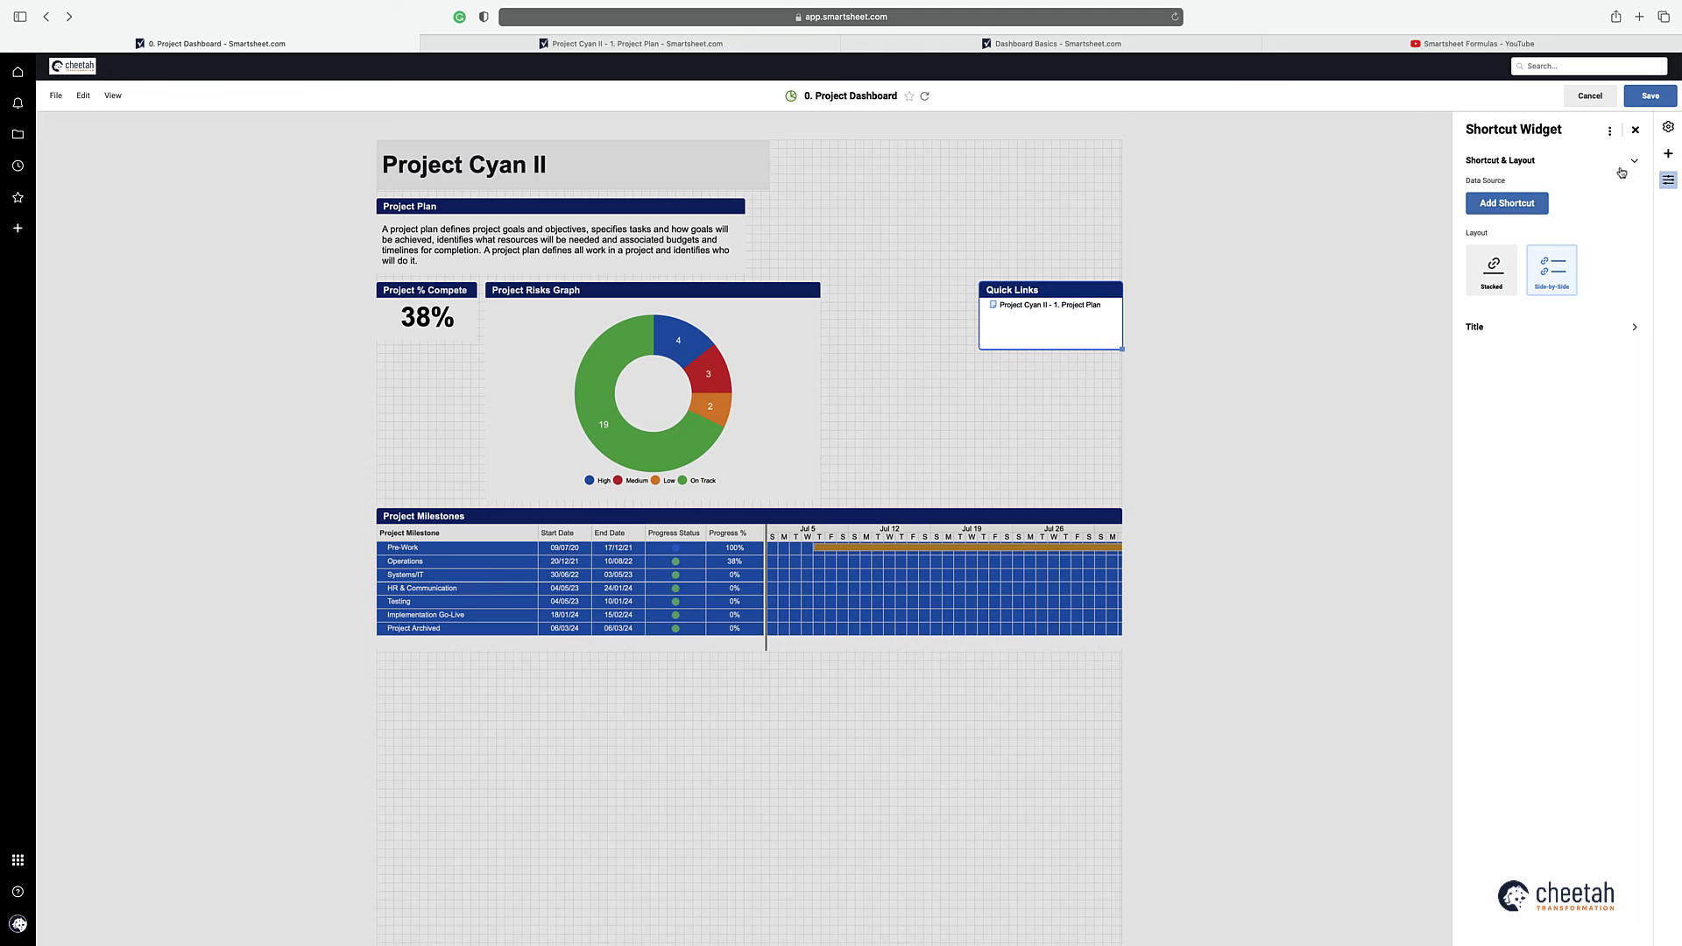
{"action": "left_click", "coordinate": [1650, 95]}
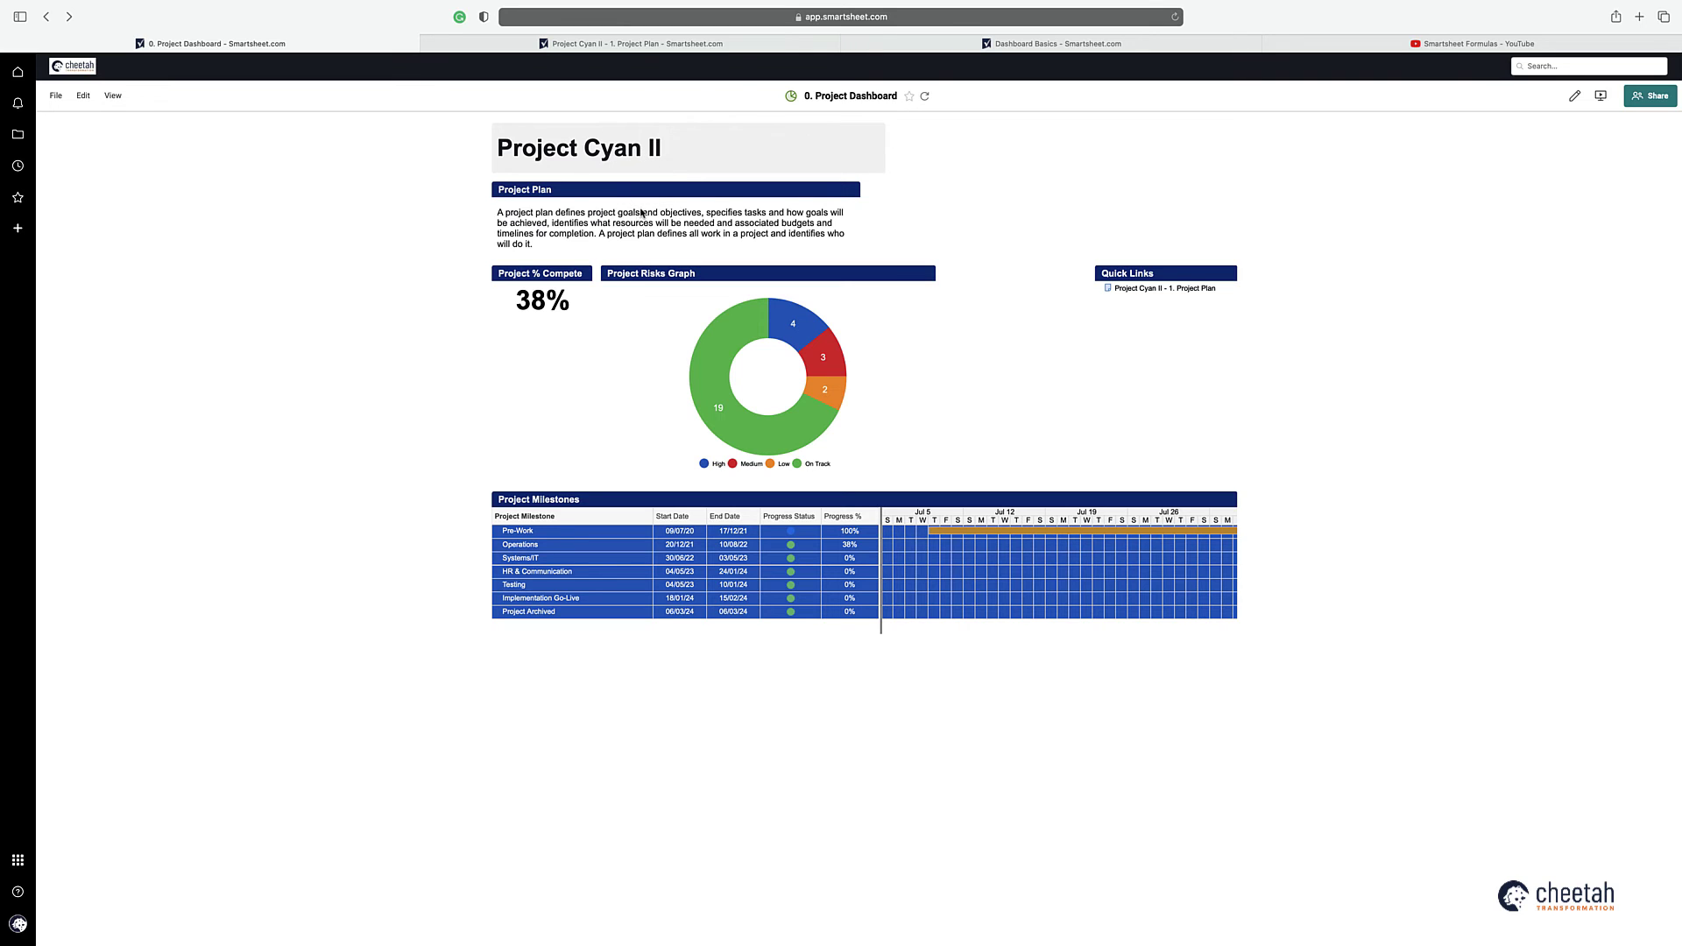
Step: Add a web content widget below Project Milestones that embeds the share link of the Smartsheet Formulas YouTube playlist
{"action": "left_click", "coordinate": [1574, 95]}
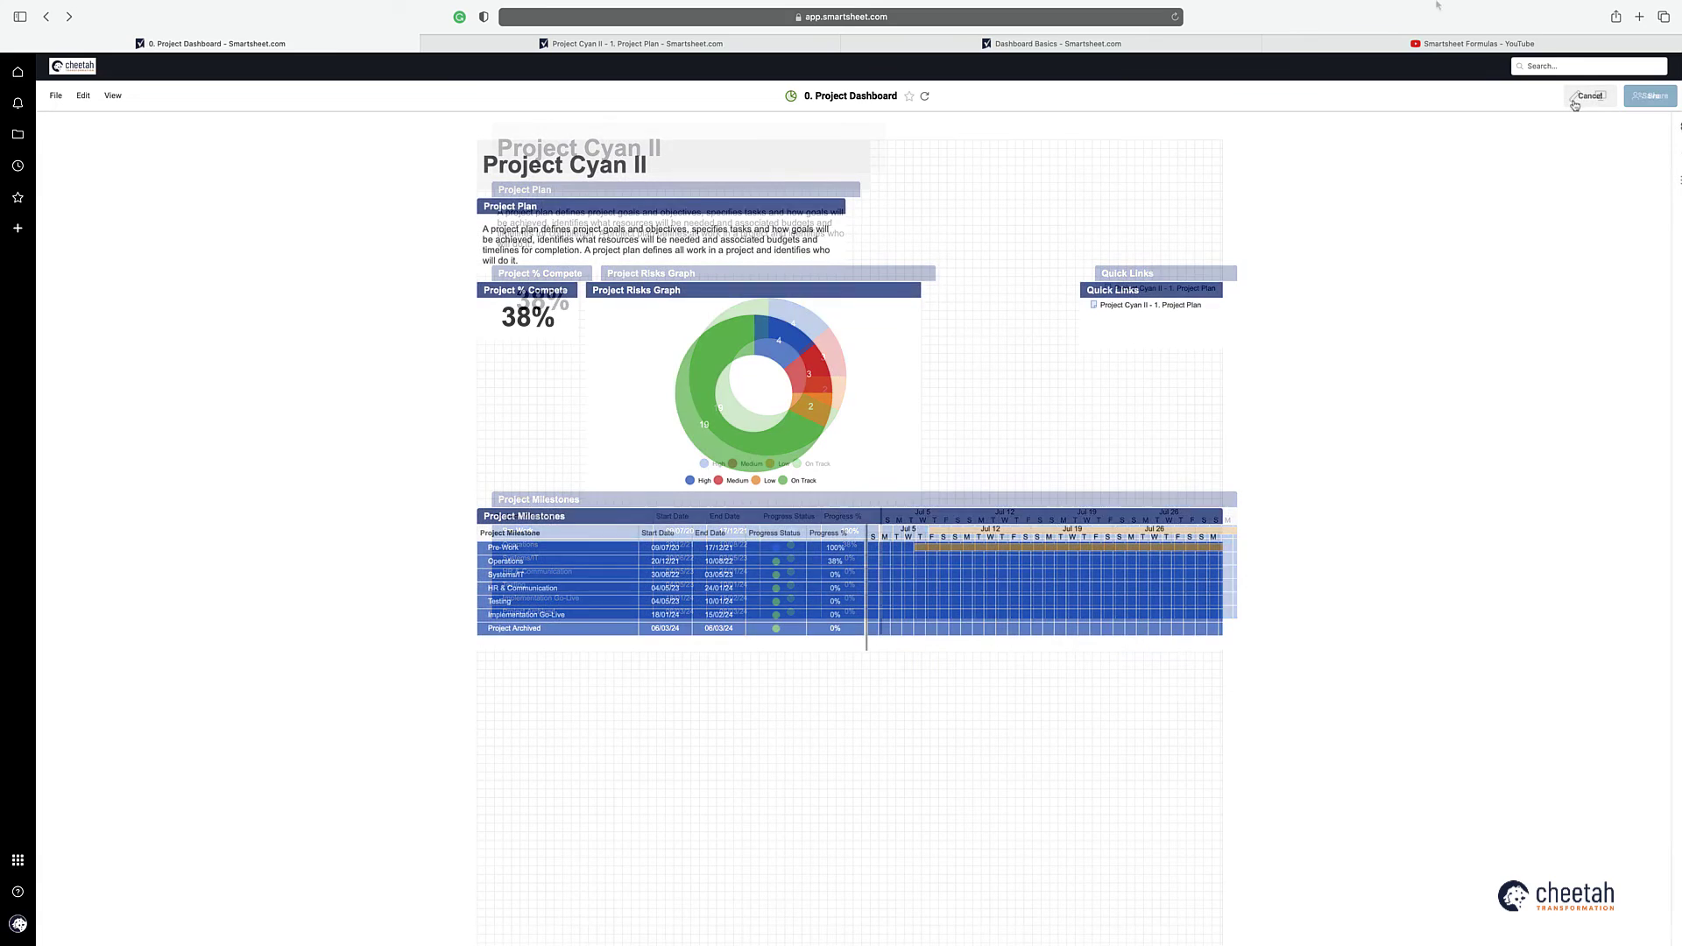
{"action": "left_click", "coordinate": [1667, 153]}
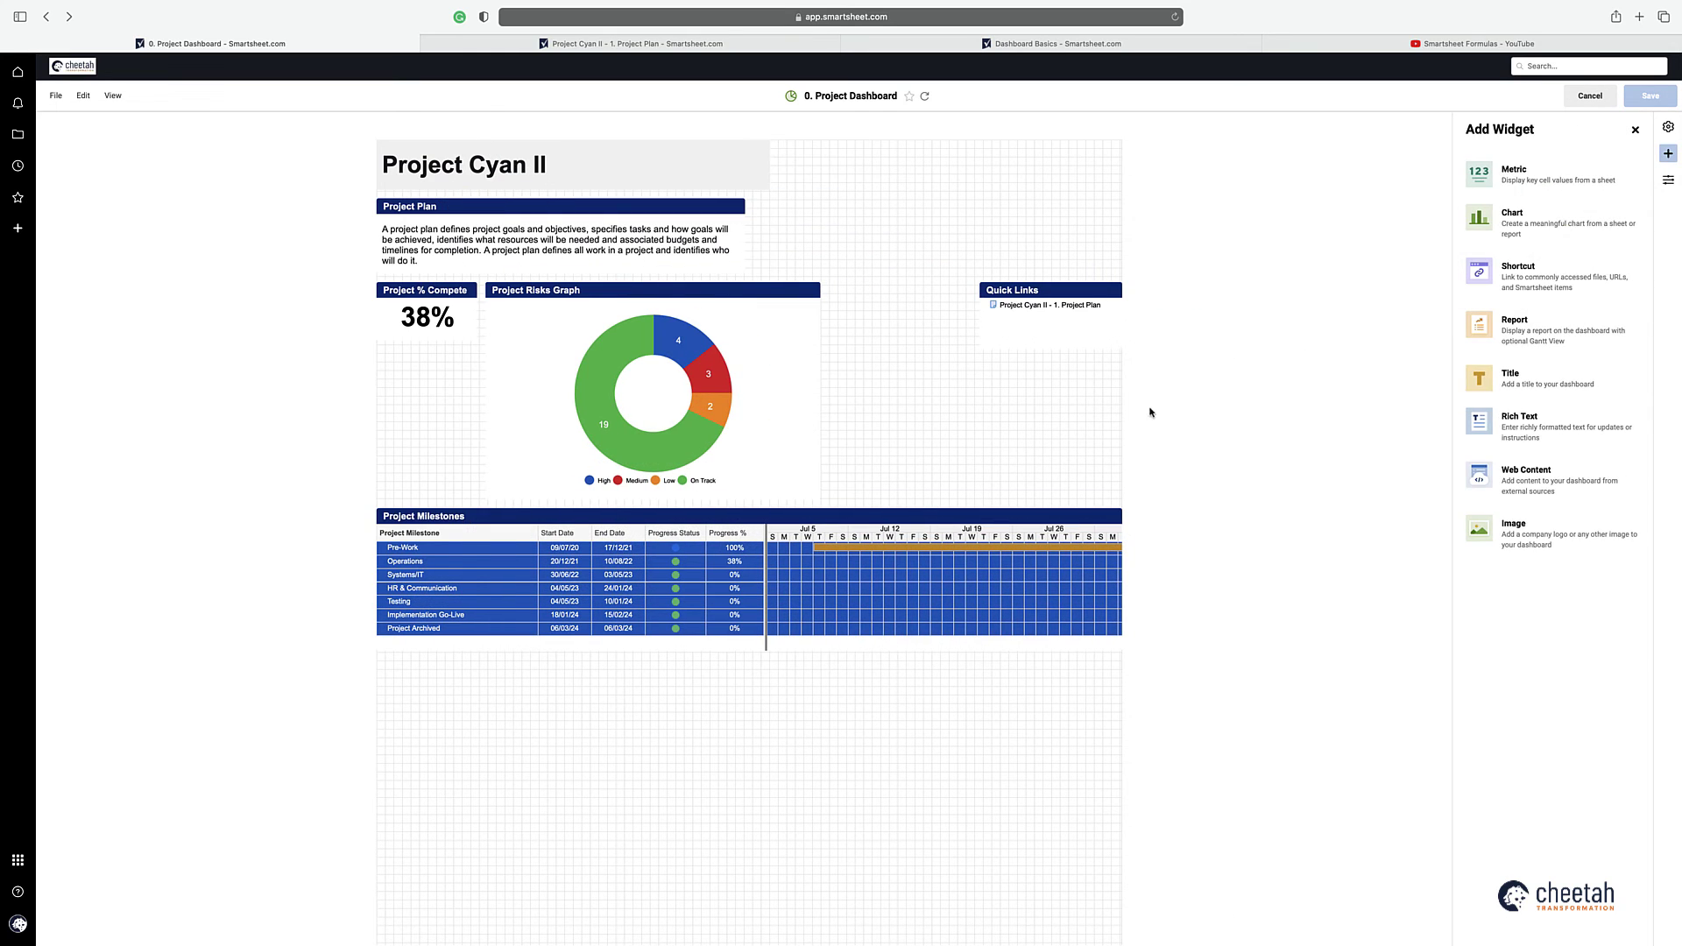
{"action": "left_click", "coordinate": [1525, 474]}
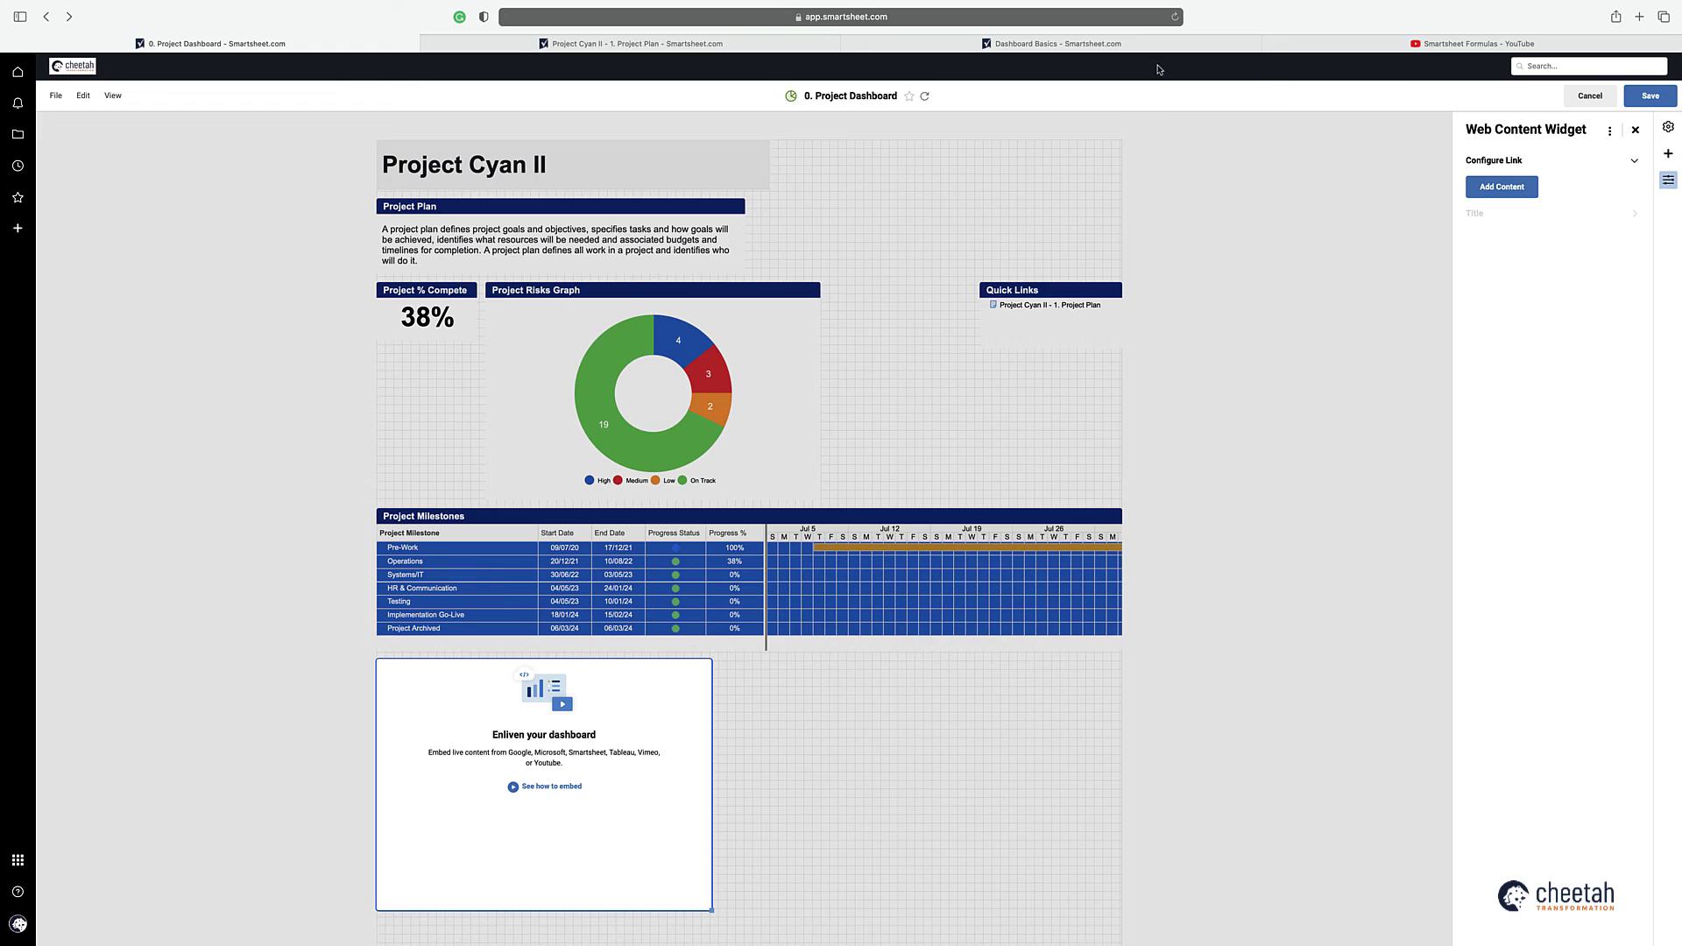
{"action": "left_click", "coordinate": [1366, 44]}
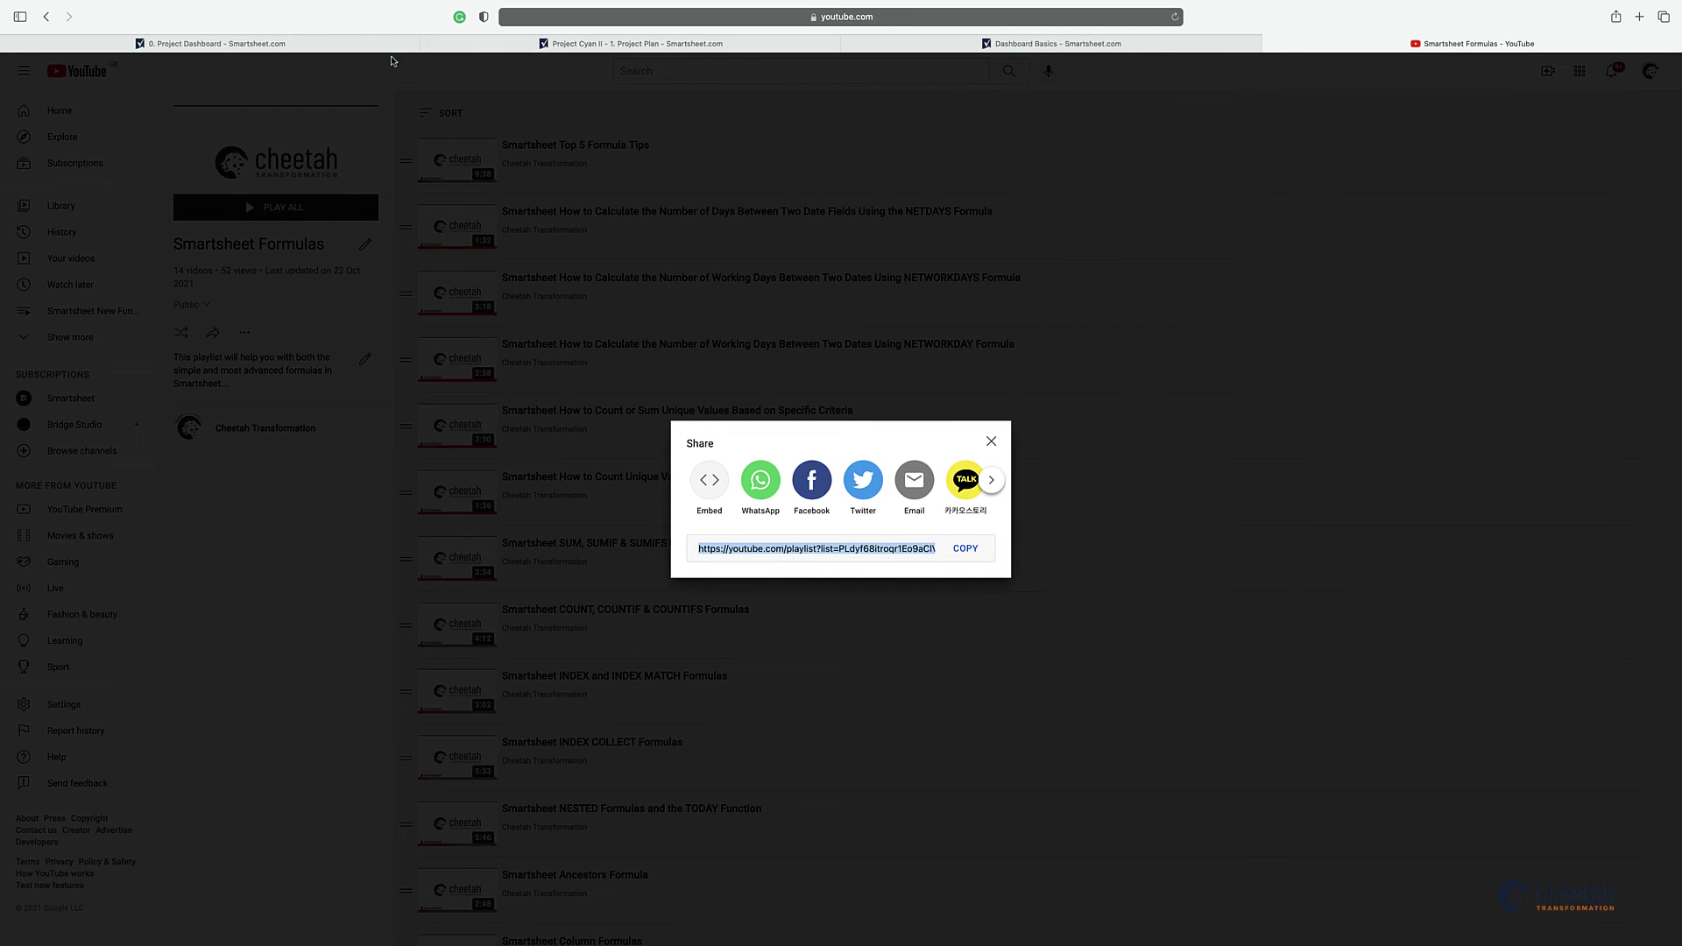
{"action": "left_click", "coordinate": [346, 50]}
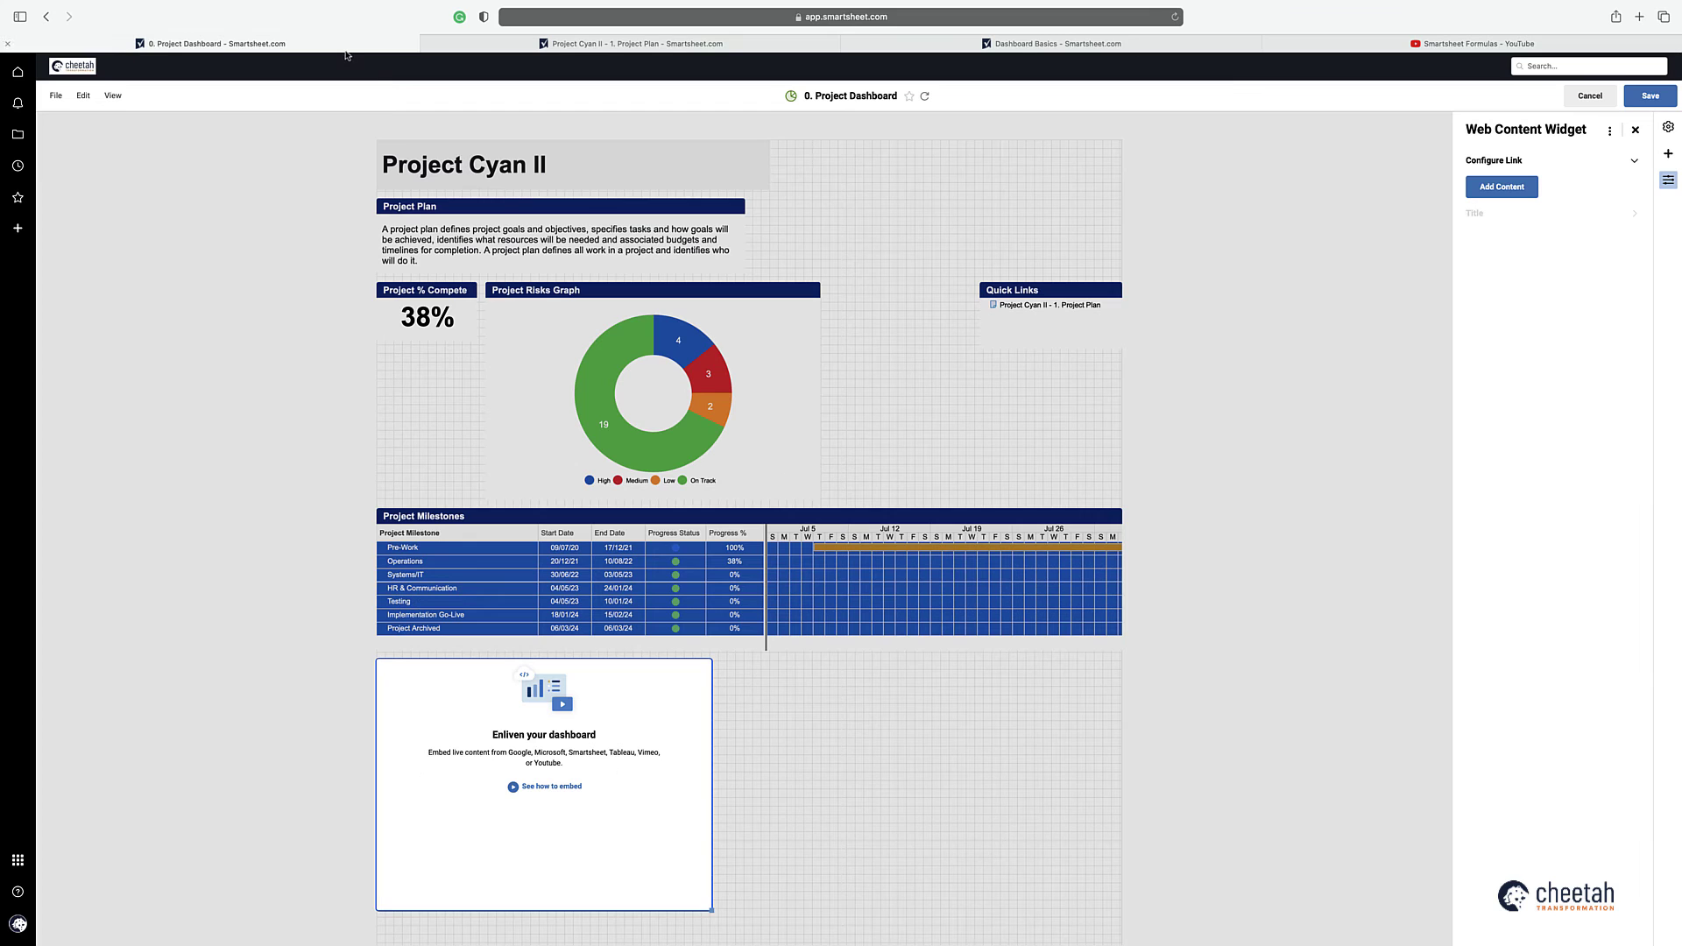
{"action": "left_click", "coordinate": [1501, 187]}
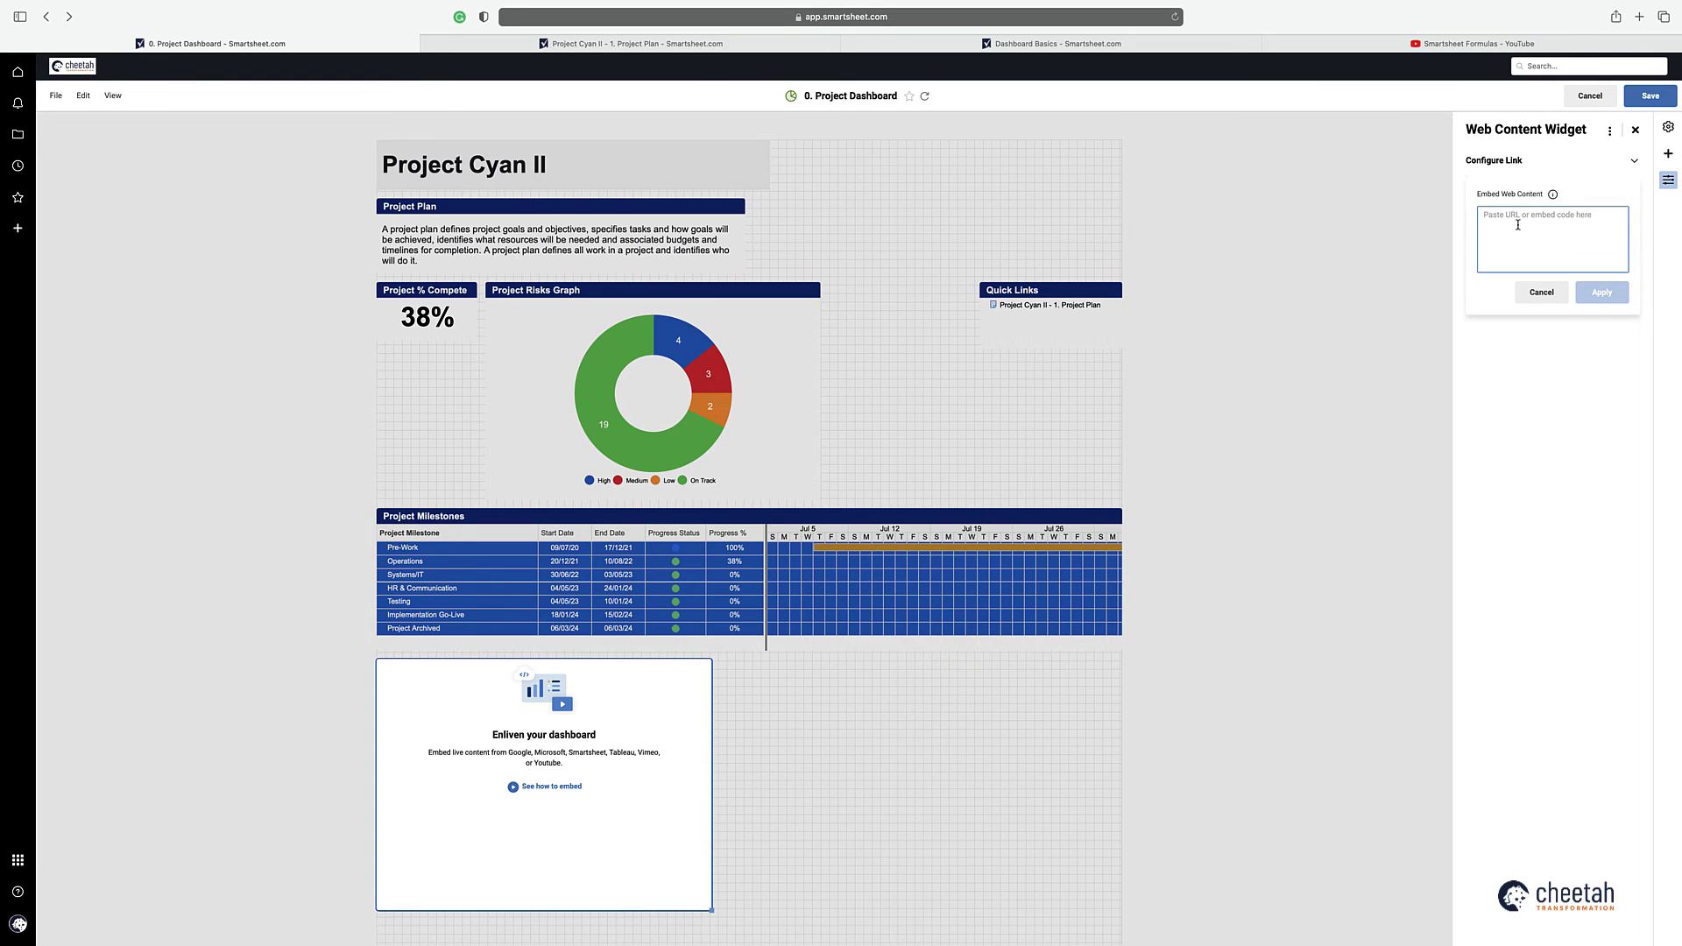
{"action": "left_click", "coordinate": [1518, 225]}
{"action": "type", "text": "https://youtube.com/playlist?list=PLdyf68itroqr1Eo9aClVAyEp4nu3JDLaZ"}
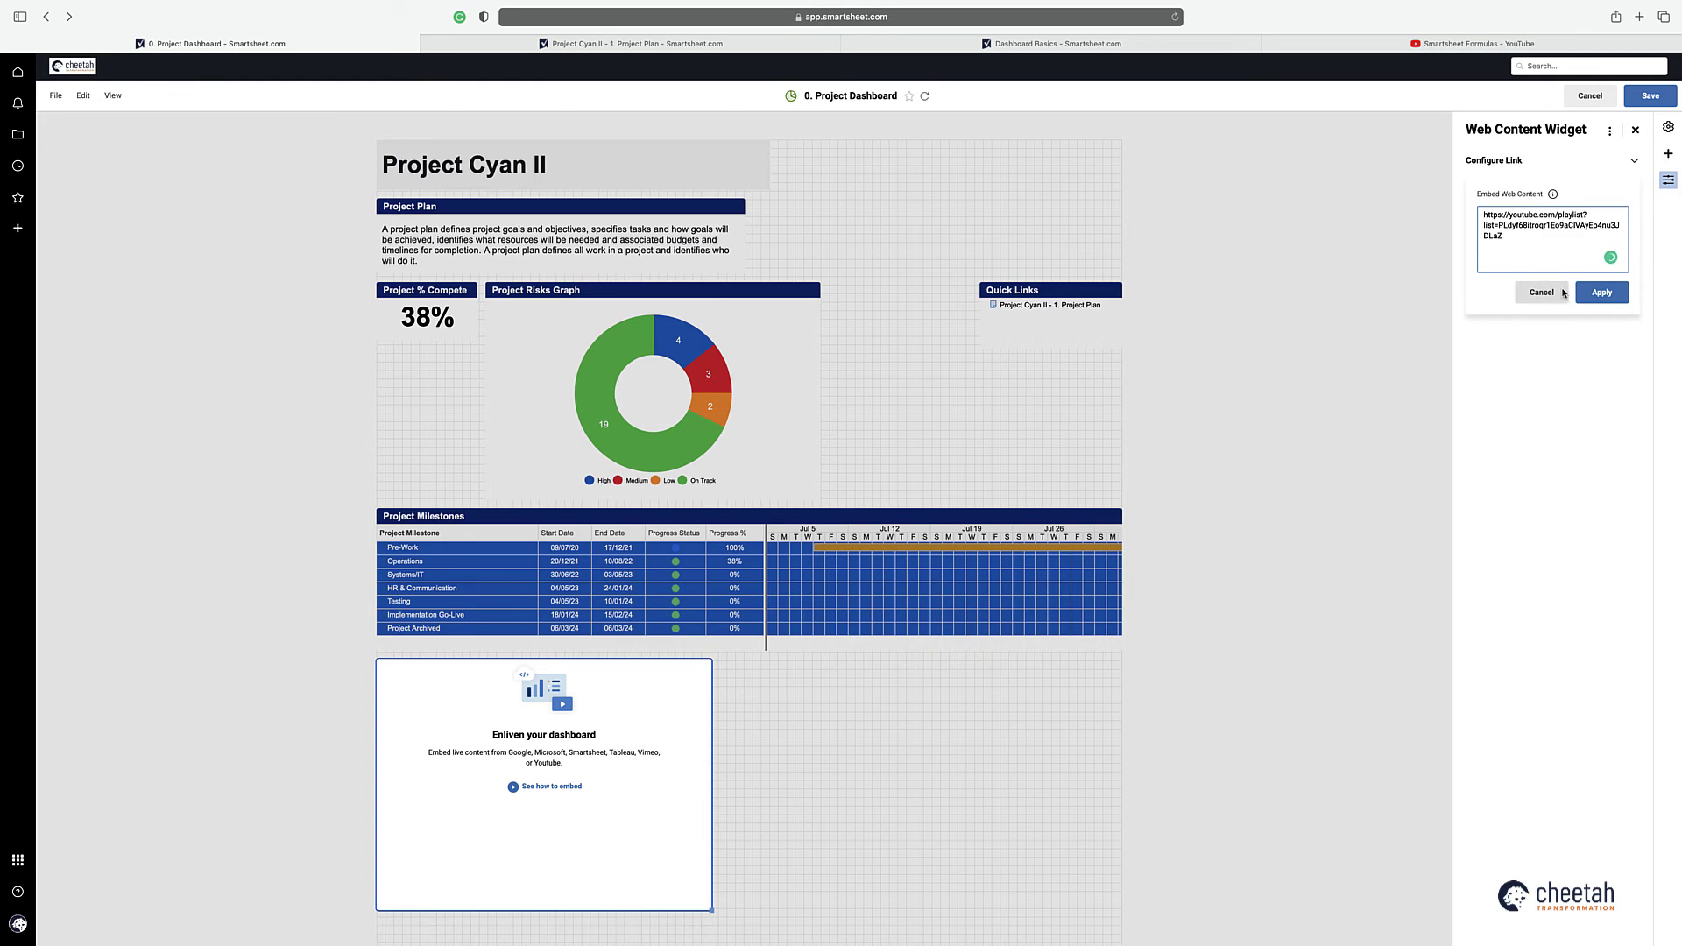
{"action": "left_click", "coordinate": [1601, 292]}
Step: Title the web content widget "YouTube Channel"
{"action": "left_click", "coordinate": [1489, 216]}
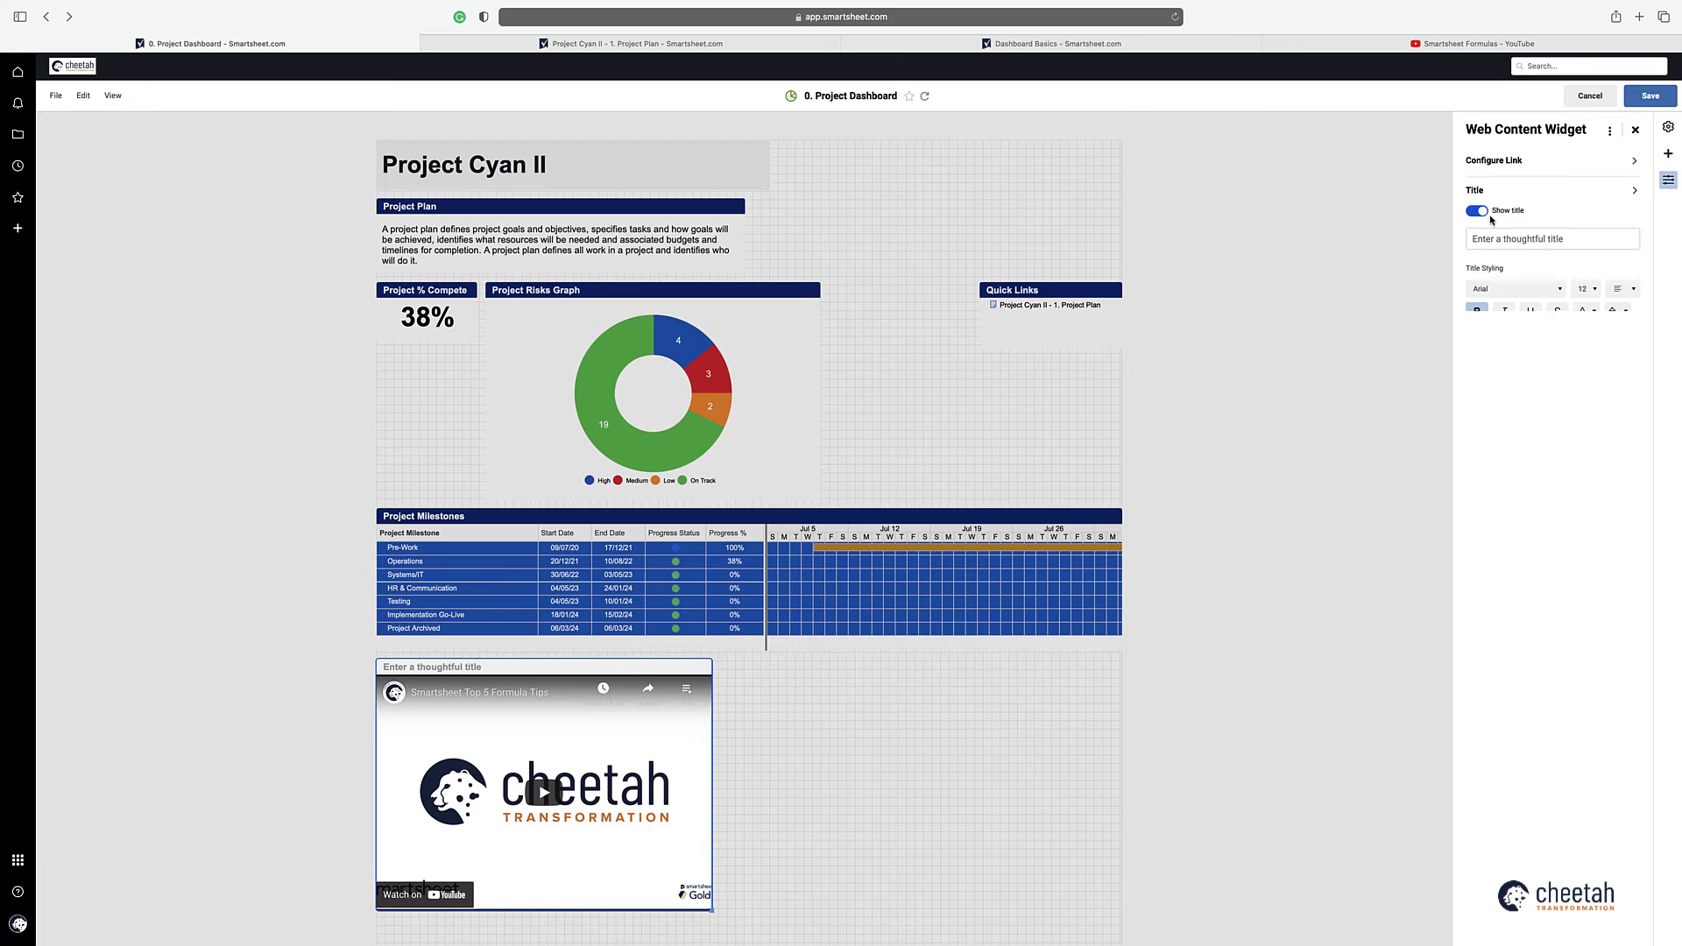
{"action": "left_click", "coordinate": [1505, 237]}
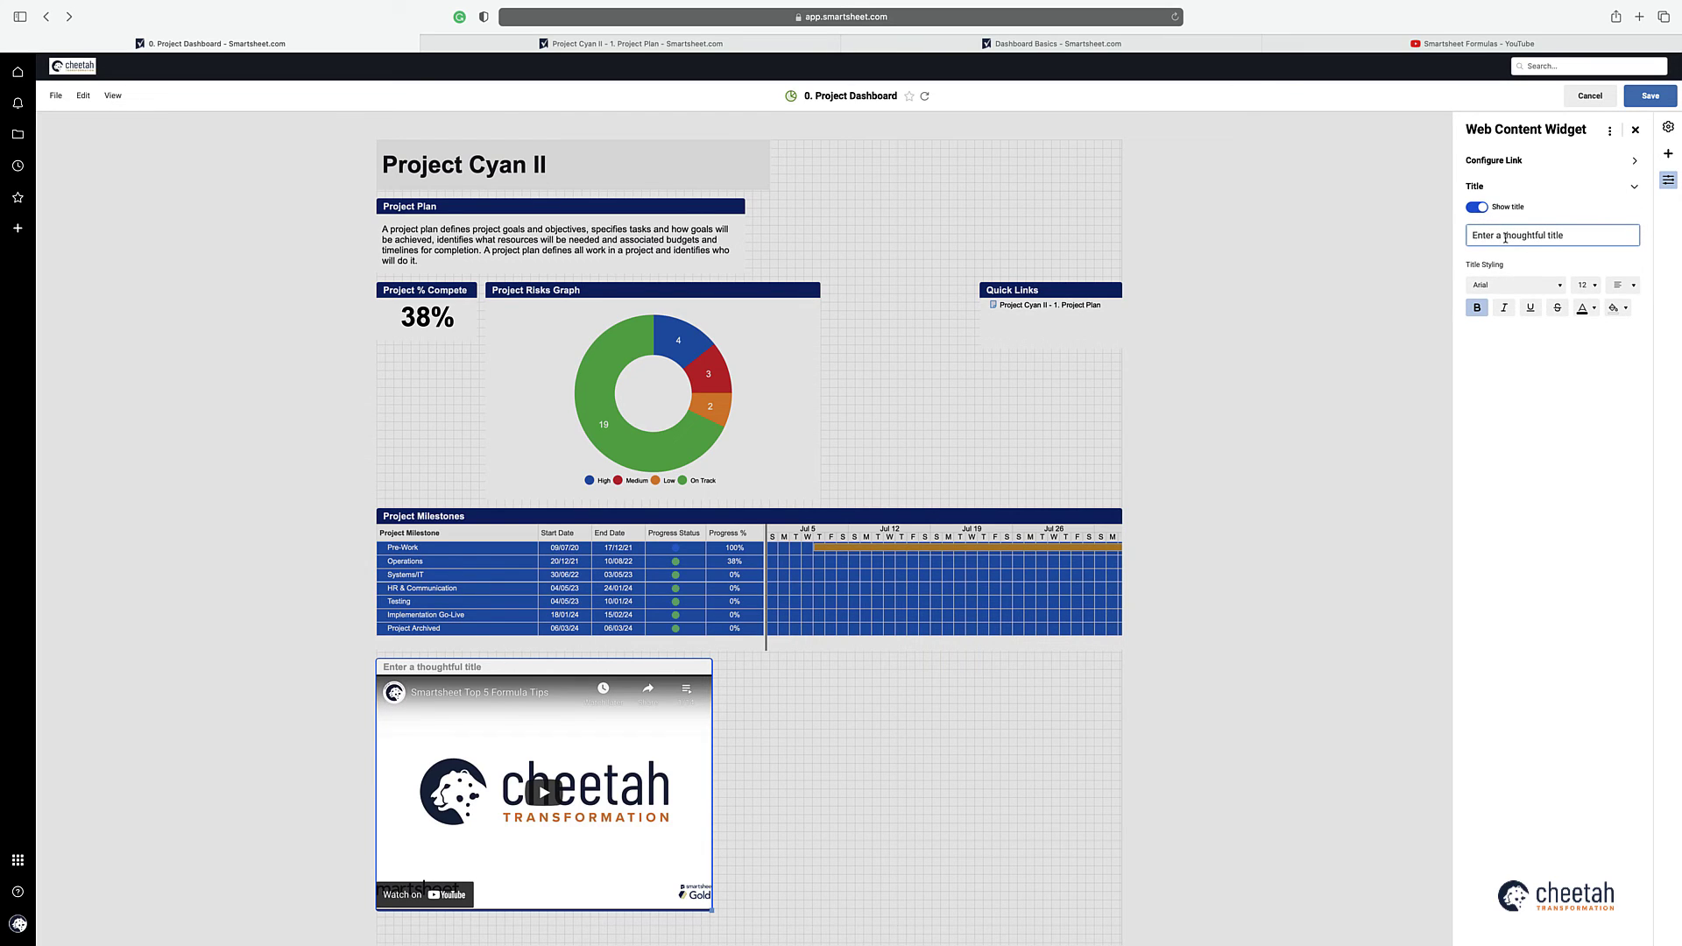
{"action": "type", "text": "YouTube Channel"}
{"action": "left_click", "coordinate": [1525, 382]}
Step: Style the "YouTube Channel" widget title with white text on a dark blue background
{"action": "left_click", "coordinate": [1587, 311]}
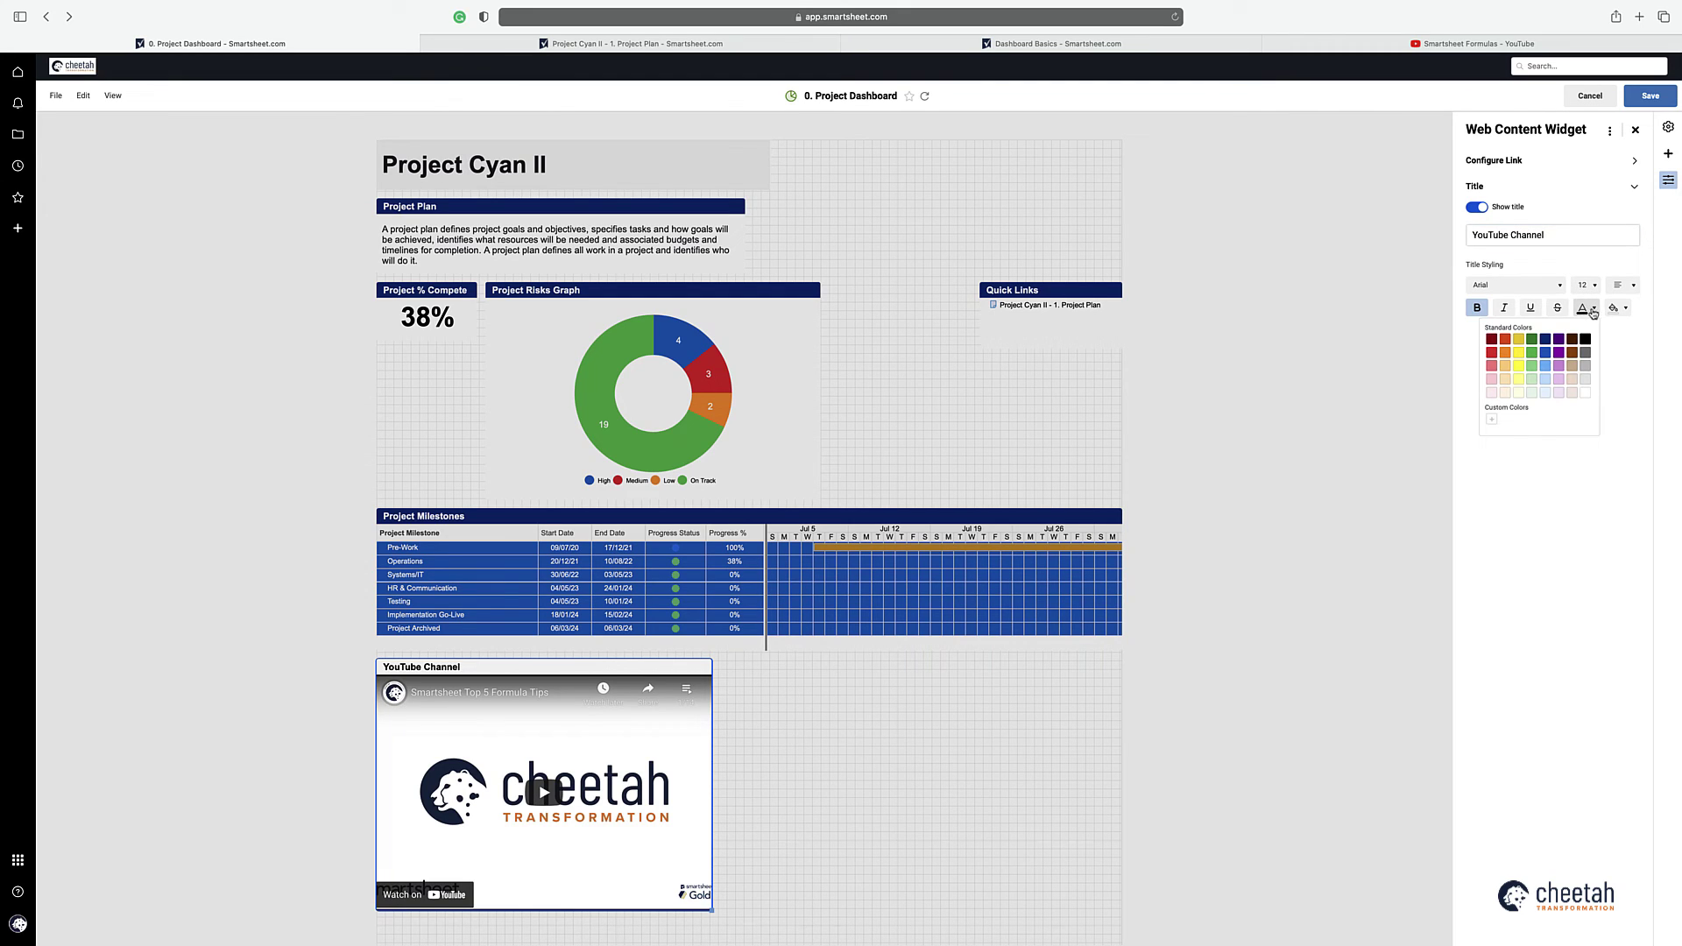
{"action": "left_click", "coordinate": [1579, 389]}
{"action": "left_click", "coordinate": [1617, 308]}
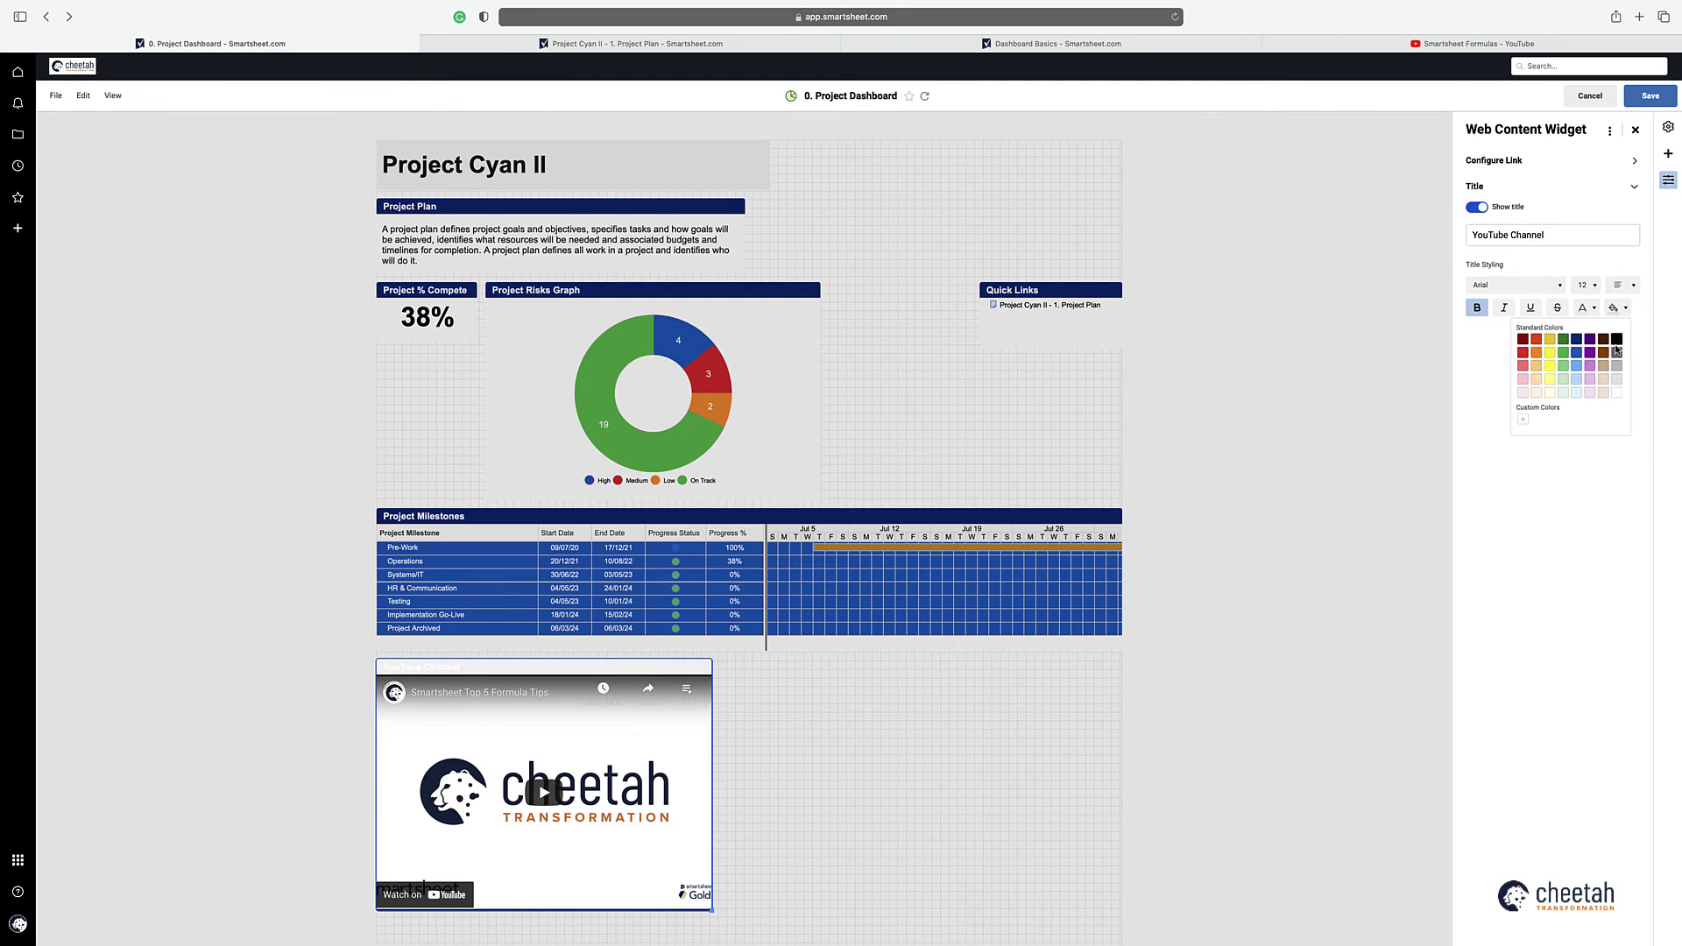
{"action": "left_click", "coordinate": [1578, 341]}
{"action": "left_click", "coordinate": [974, 764]}
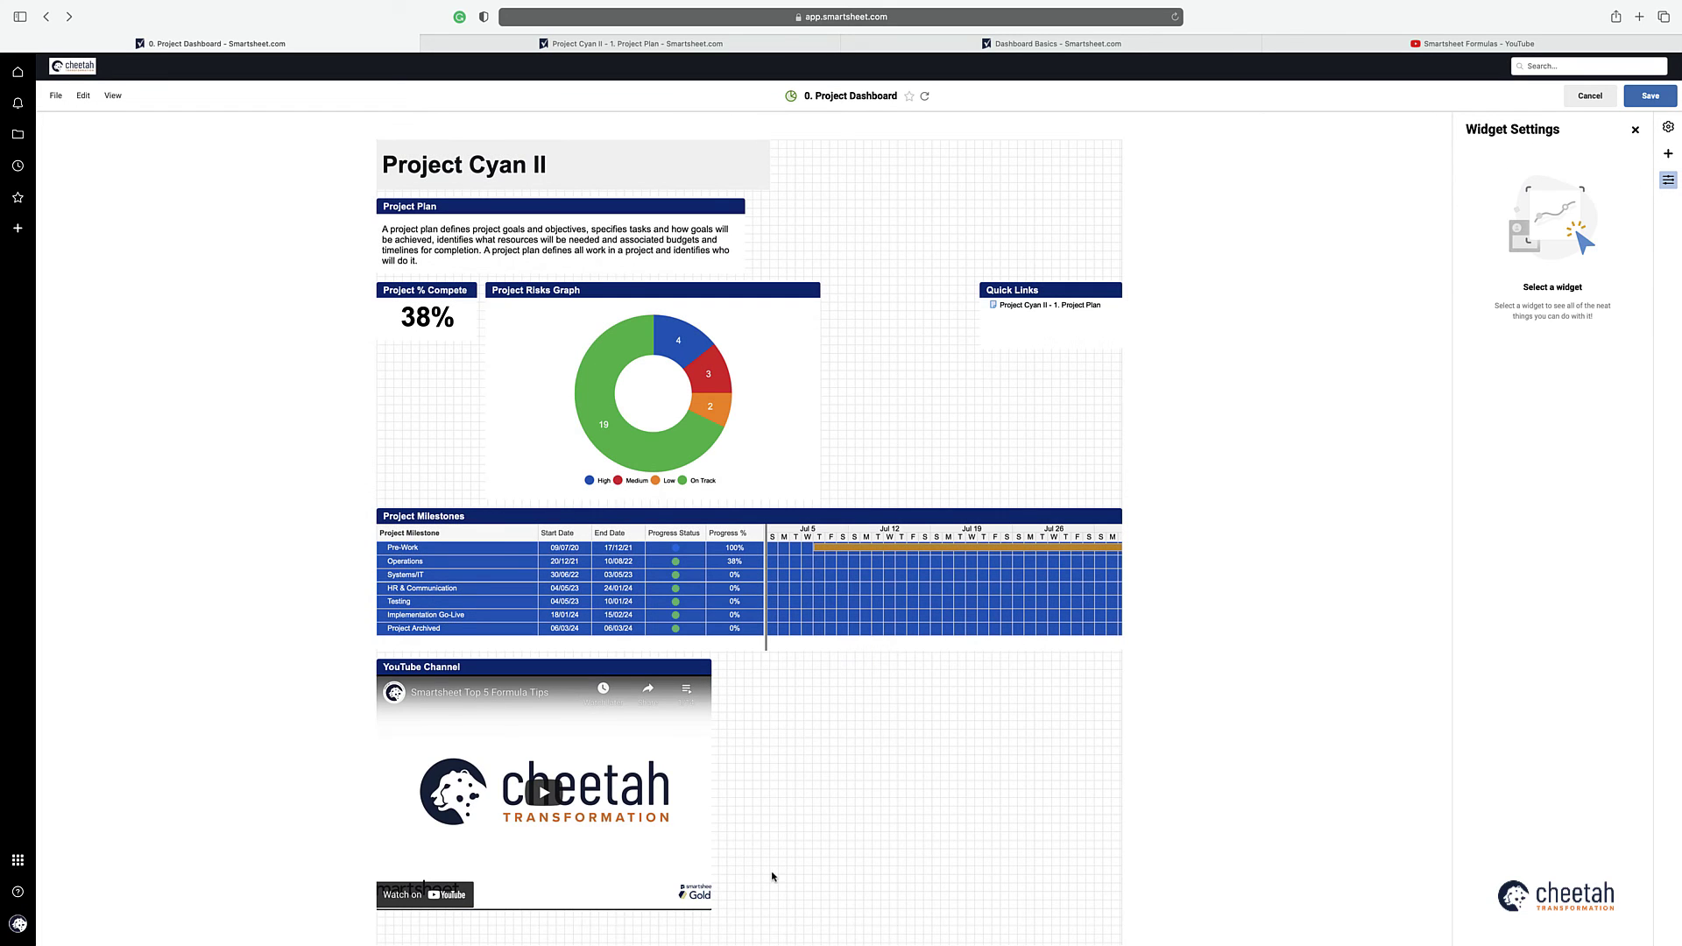
Step: Widen the YouTube Channel widget by about a quarter and move it slightly further below Project Milestones
{"action": "left_click_drag", "start_coordinate": [709, 910], "coordinate": [793, 910]}
{"action": "left_click", "coordinate": [897, 884]}
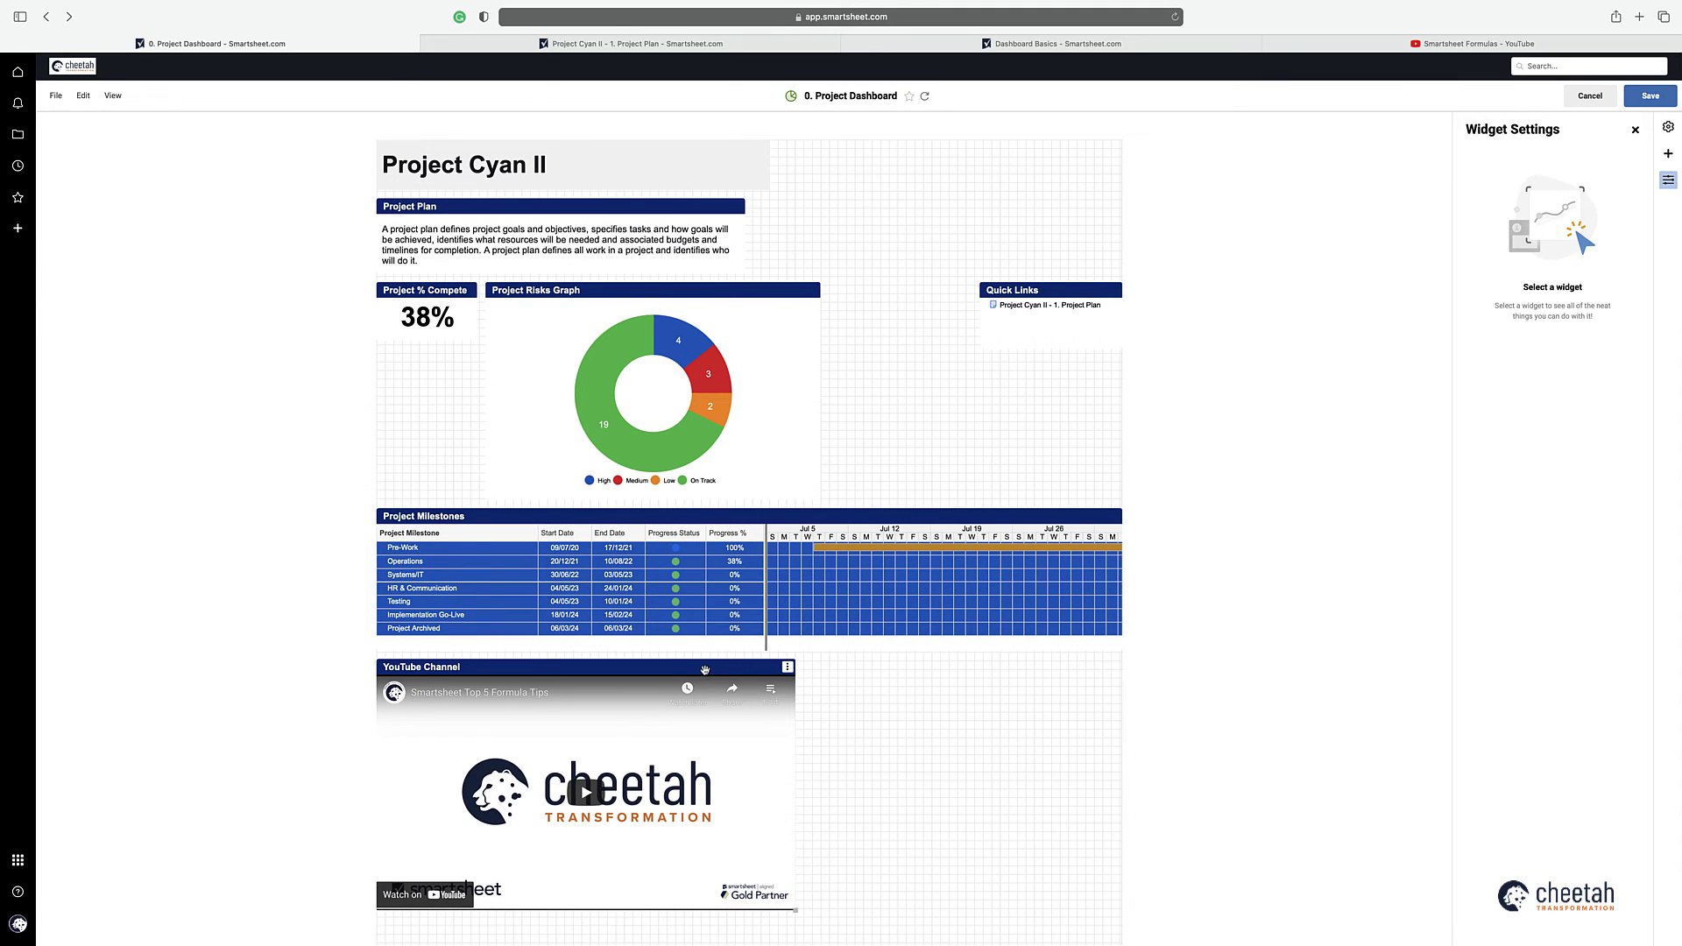
{"action": "left_click_drag", "start_coordinate": [705, 669], "coordinate": [705, 679]}
{"action": "left_click", "coordinate": [1106, 692]}
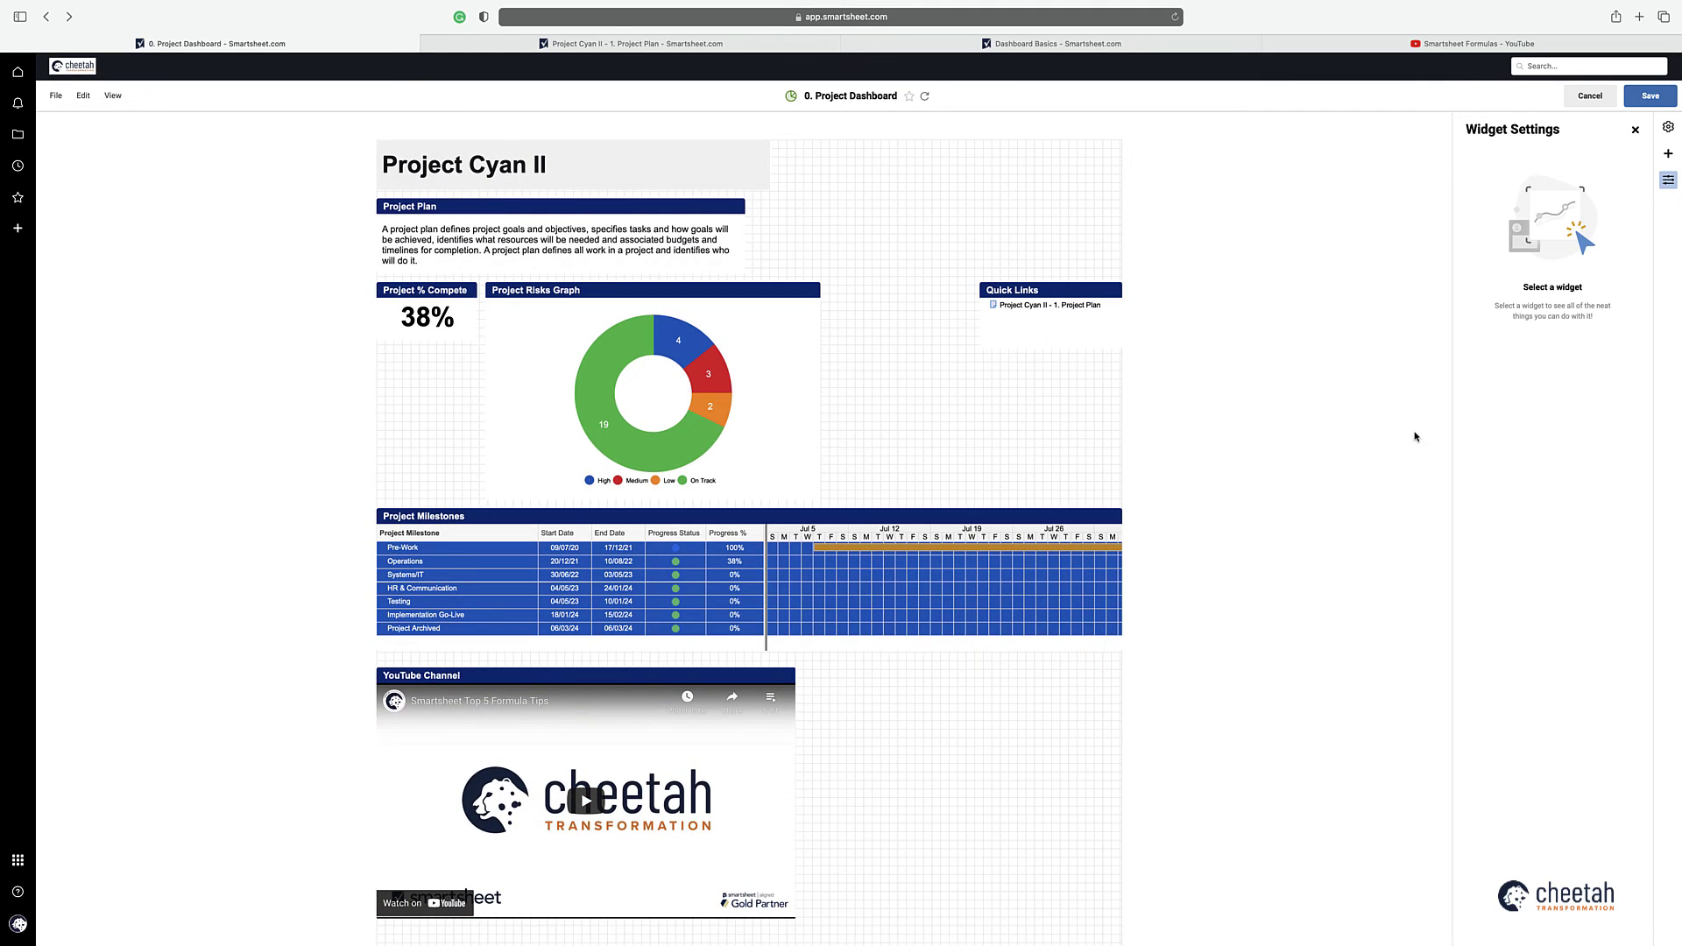
Step: Add an image widget beside the YouTube Channel widget, using _Cheetah Transformation.jpg uploaded from the computer's Downloads folder
{"action": "left_click", "coordinate": [1668, 154]}
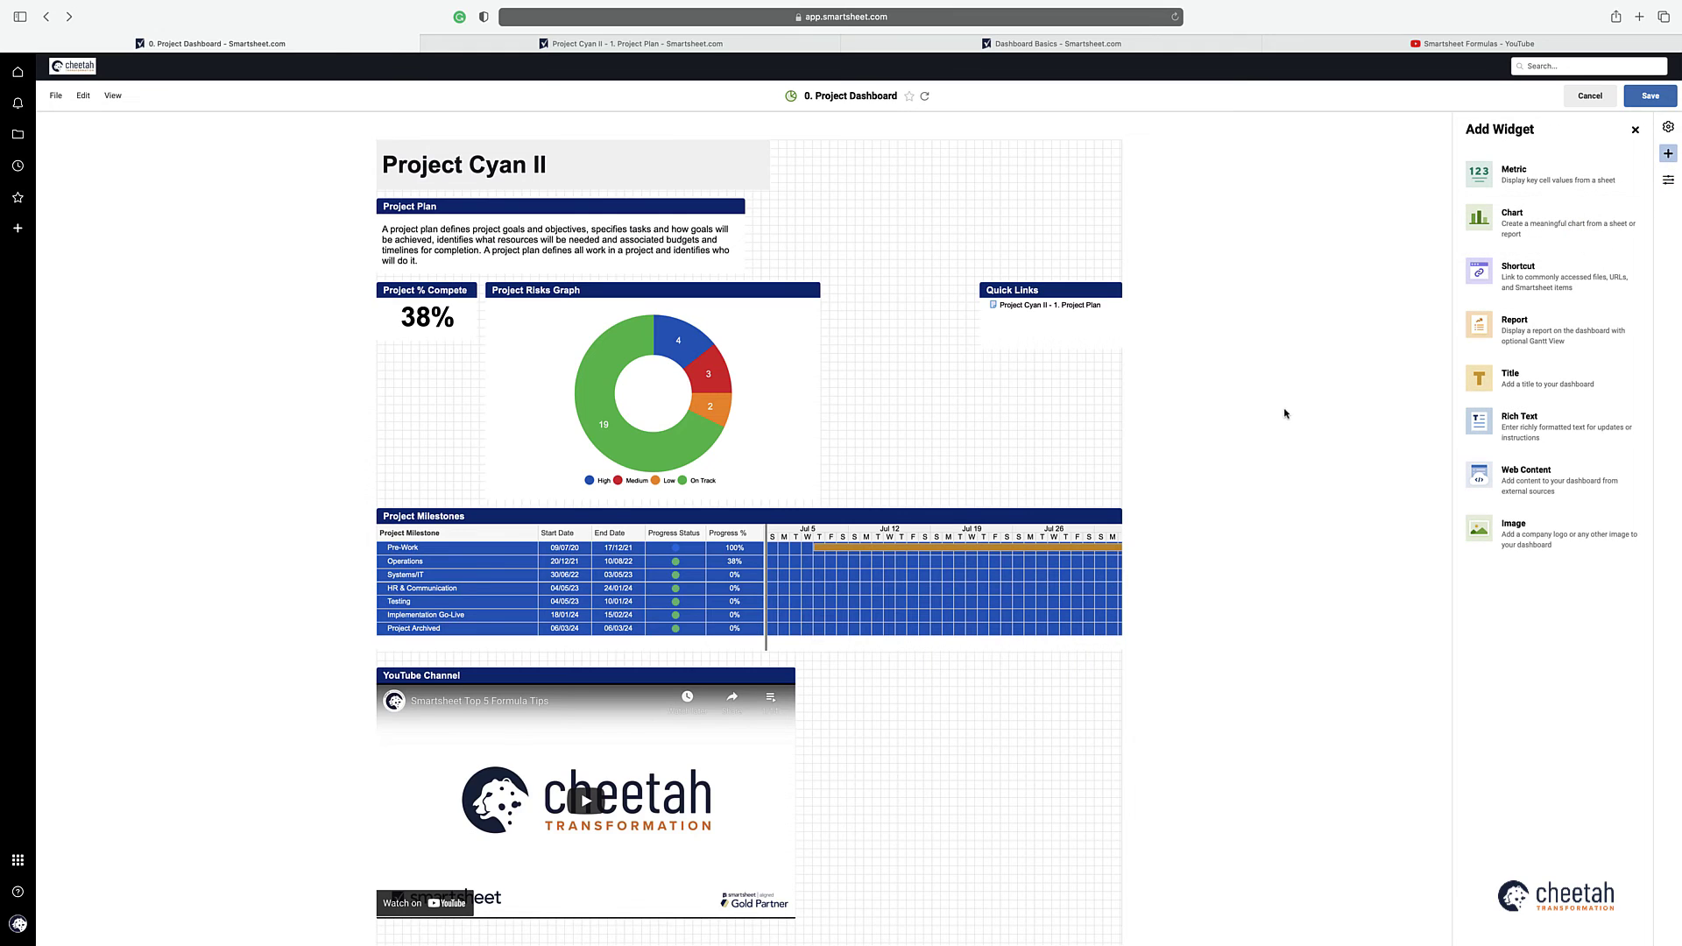
{"action": "left_click", "coordinate": [1520, 531]}
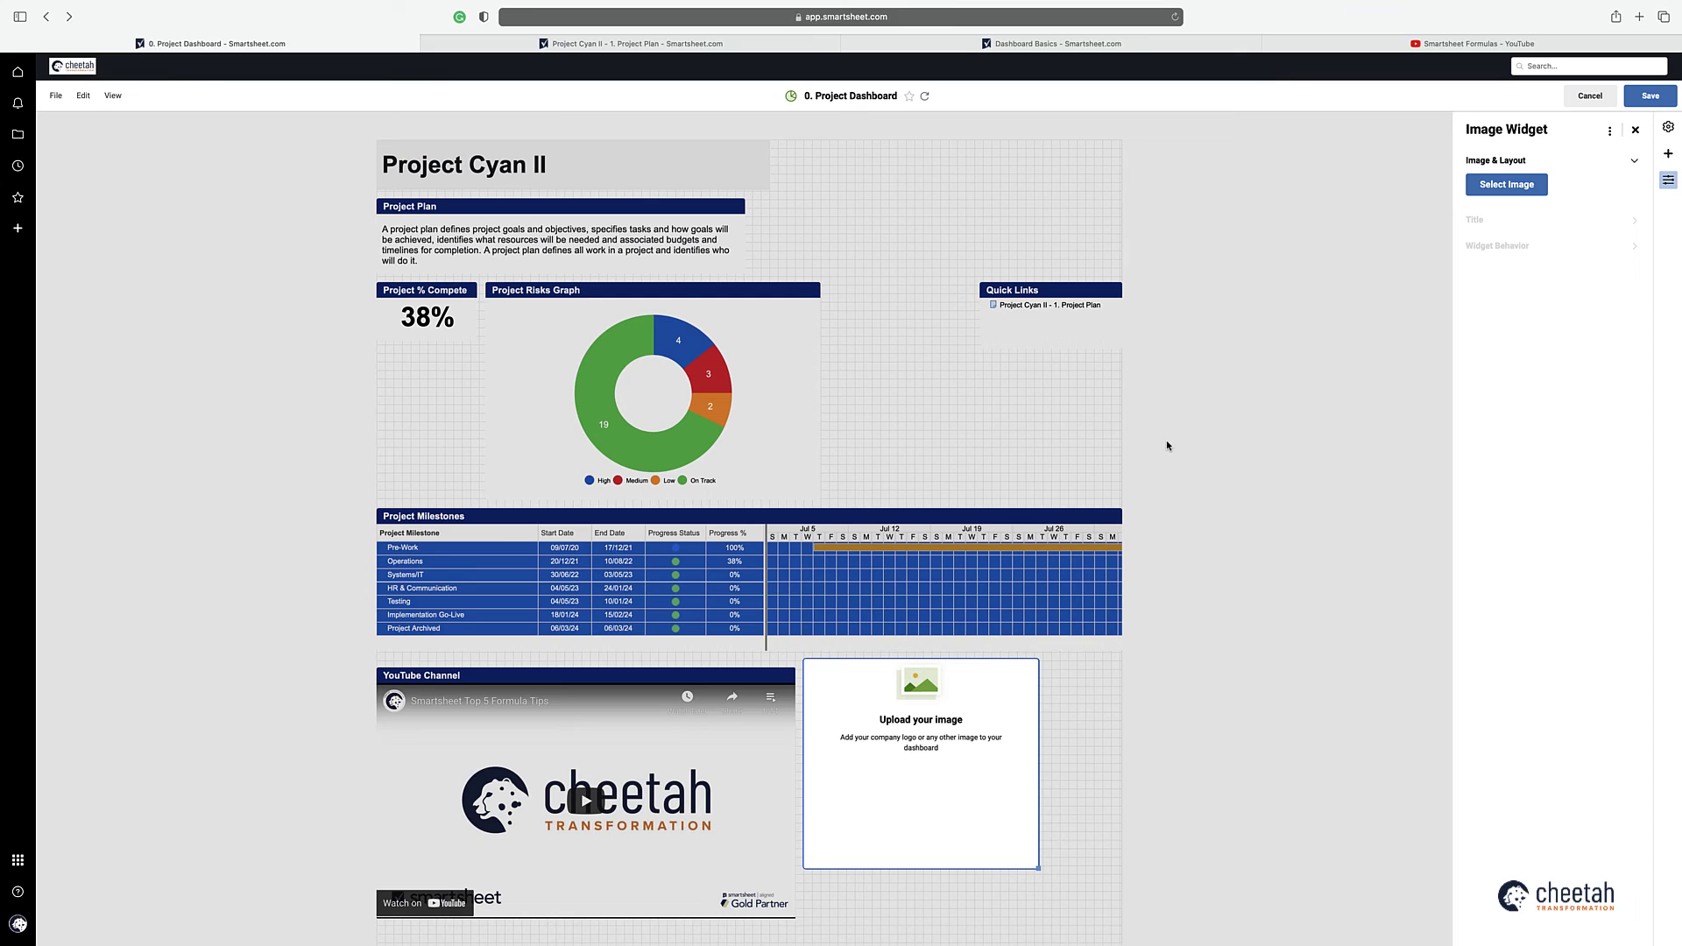
{"action": "left_click", "coordinate": [1505, 188]}
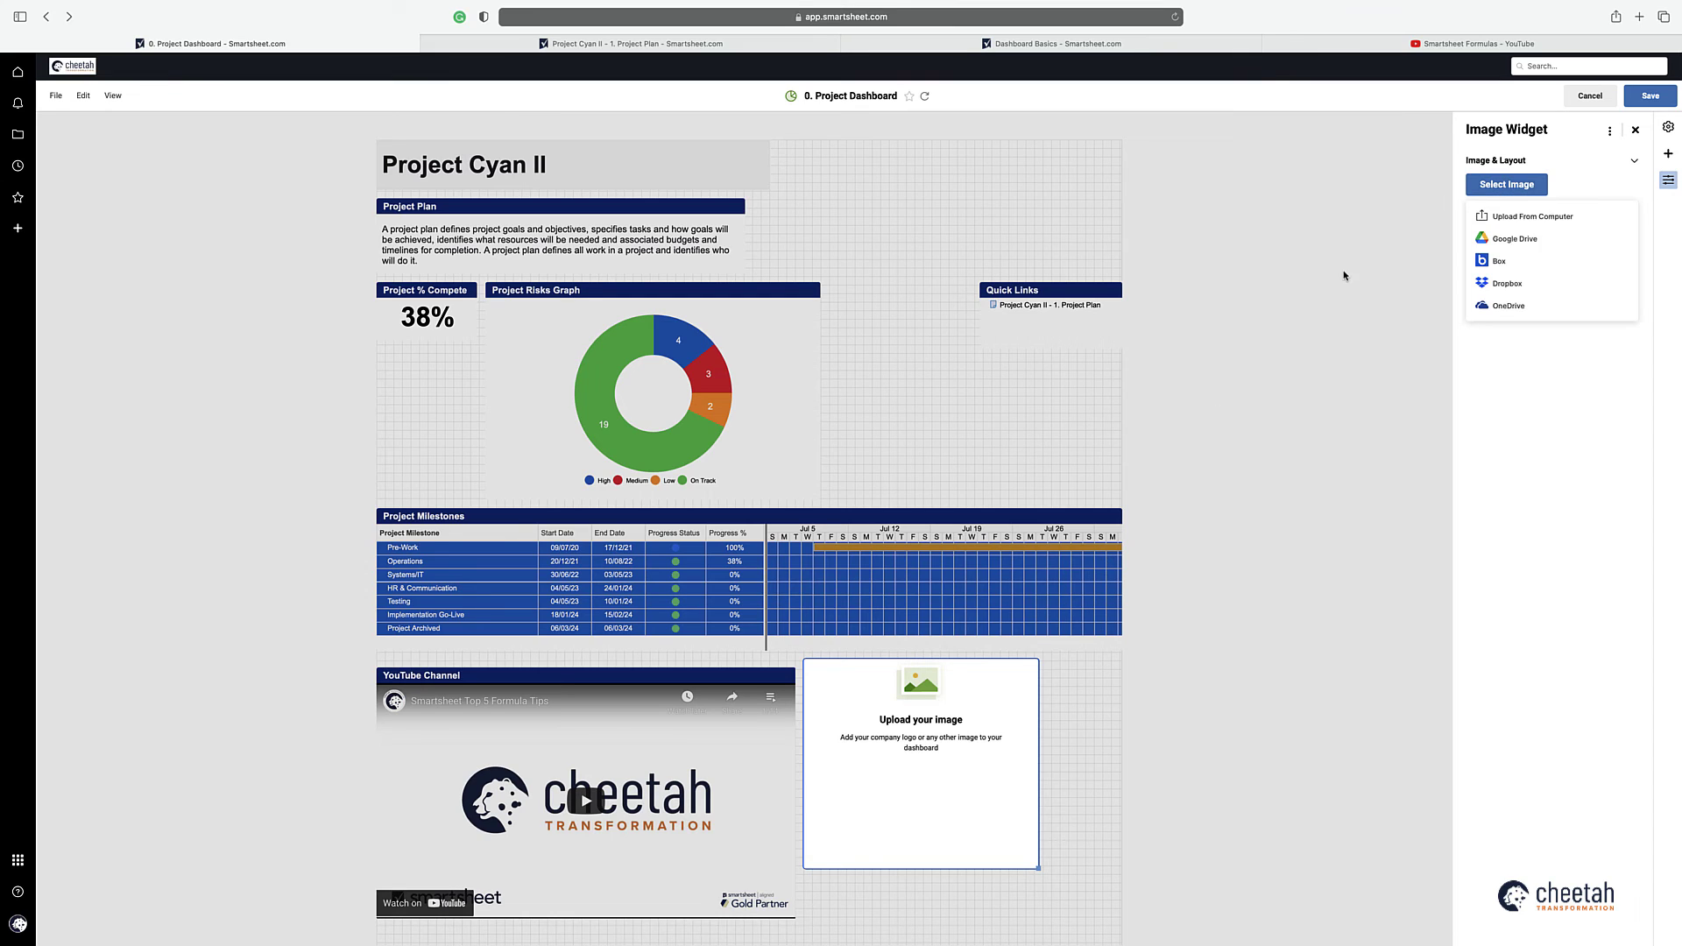
{"action": "left_click", "coordinate": [1532, 217]}
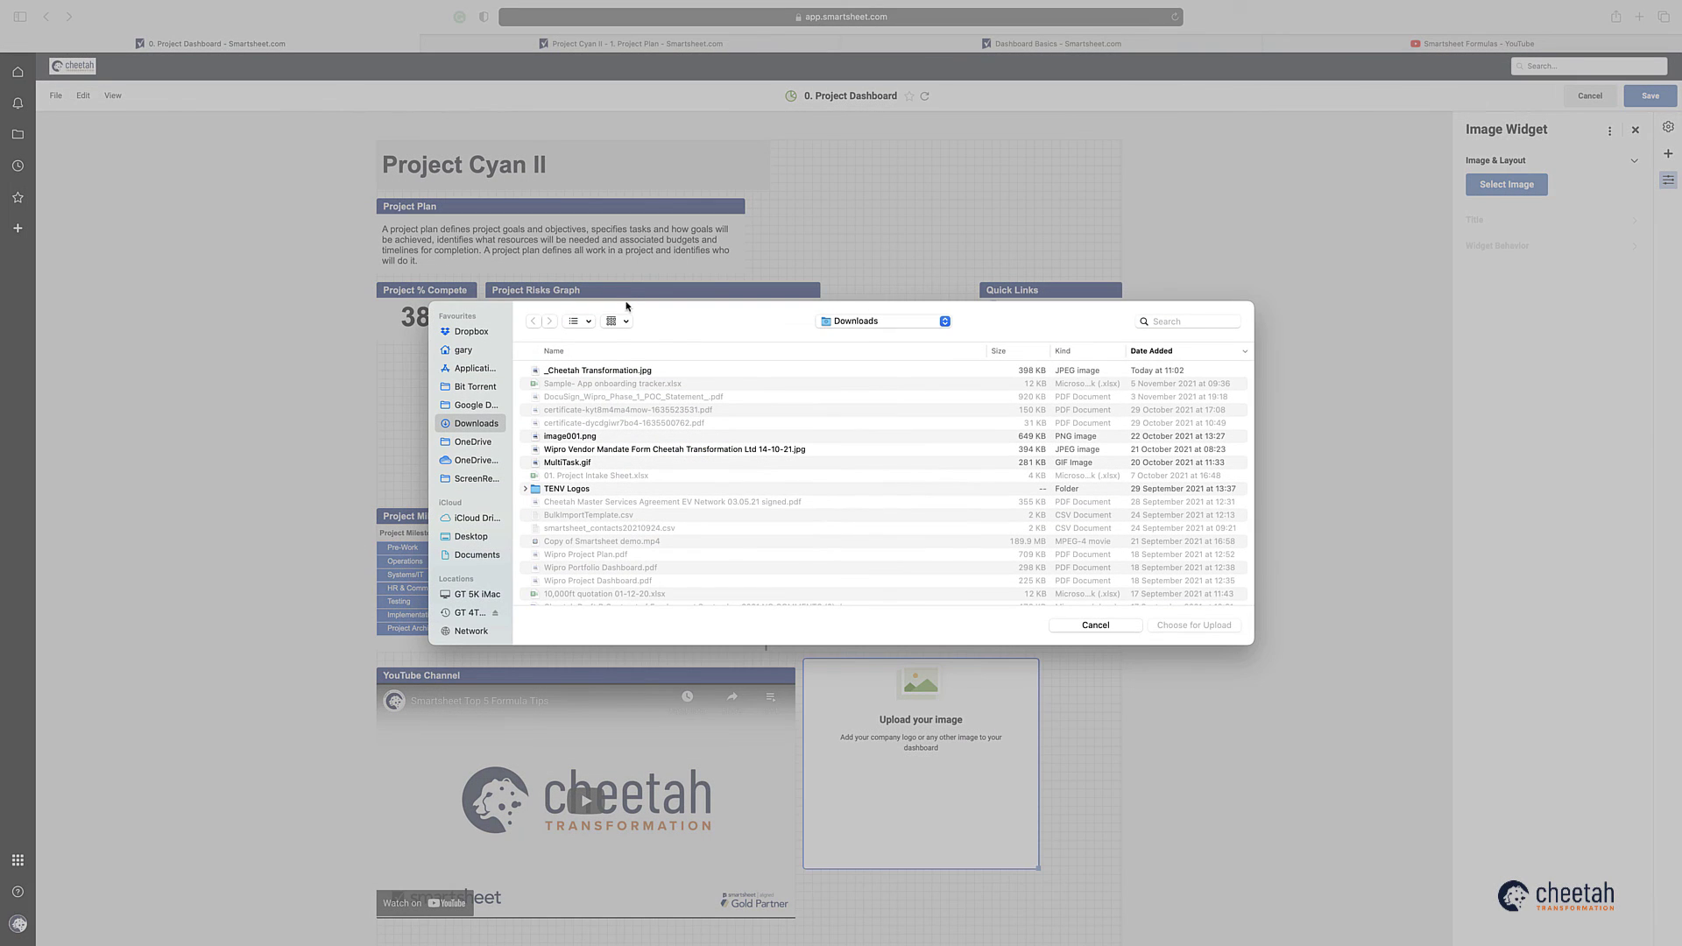
{"action": "left_click", "coordinate": [623, 371]}
{"action": "left_click", "coordinate": [1191, 628]}
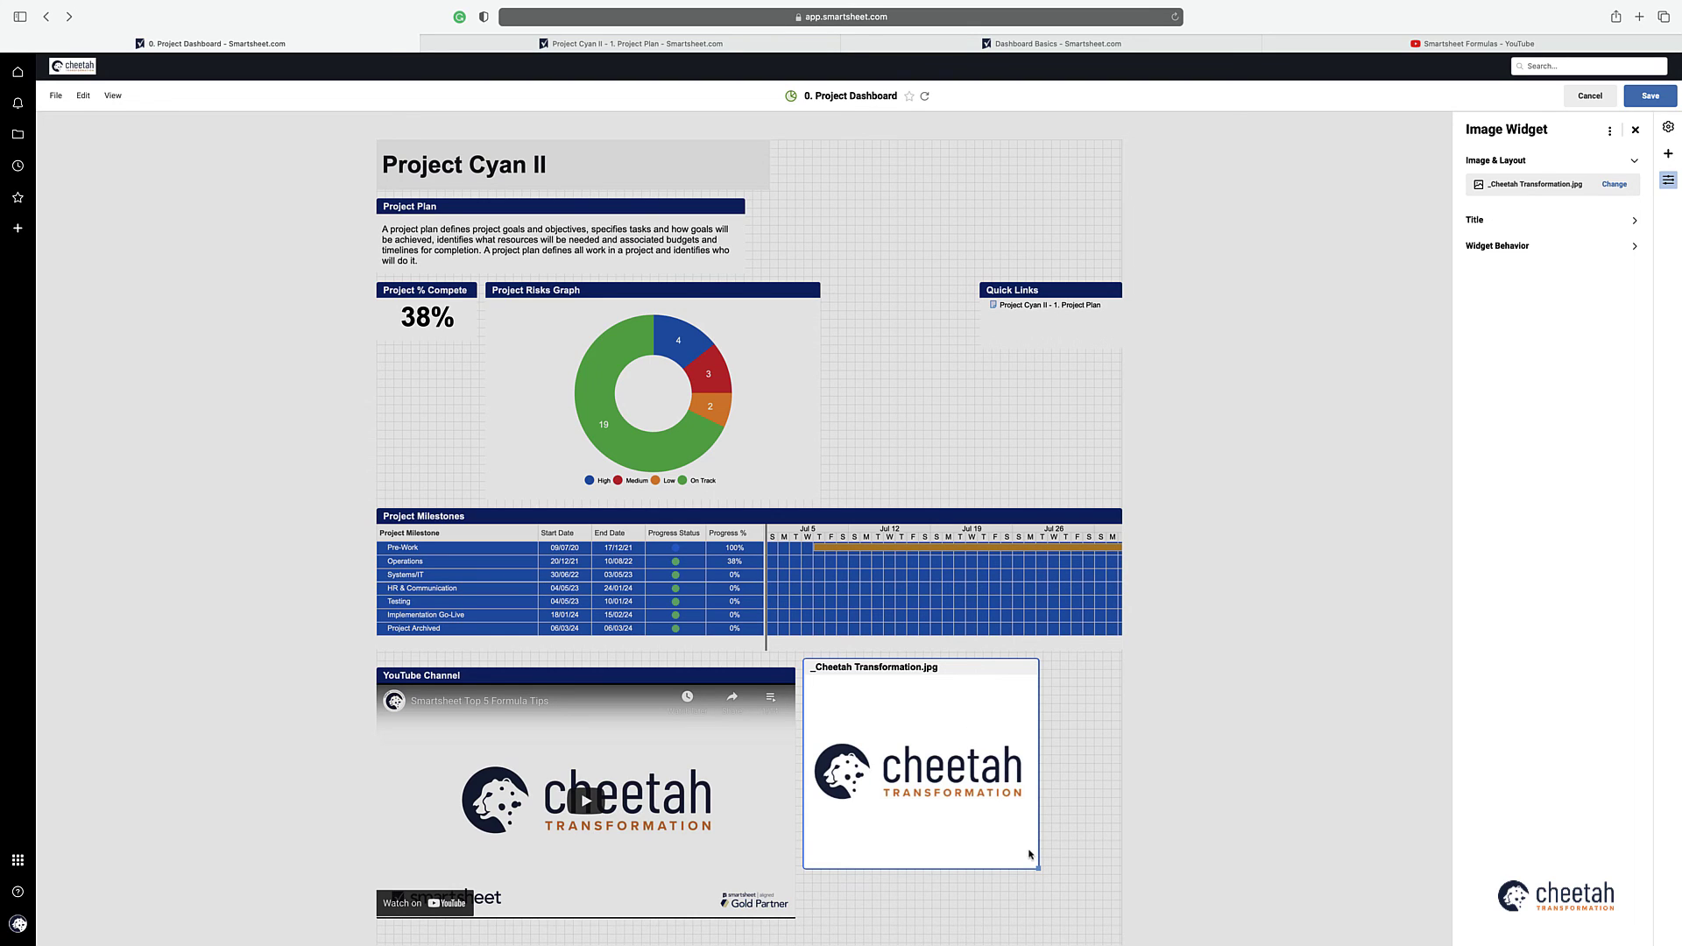
Step: Make the logo image widget wider and shorter, and hide its title
{"action": "left_click_drag", "start_coordinate": [1042, 867], "coordinate": [1113, 792]}
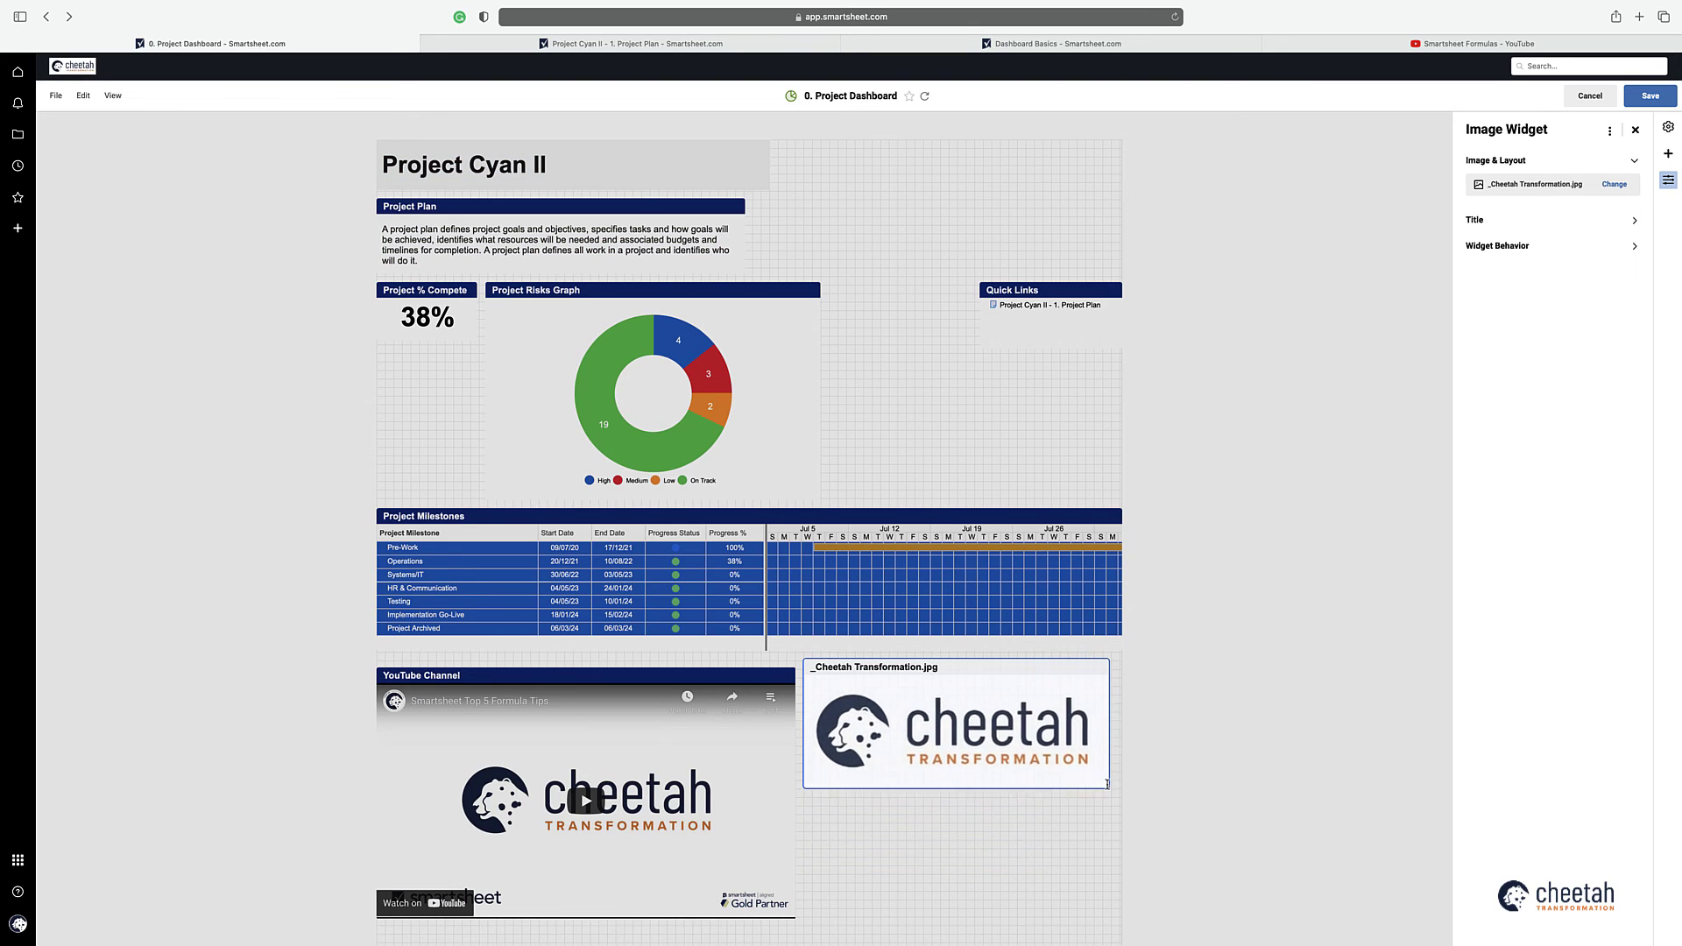
{"action": "left_click", "coordinate": [1489, 220]}
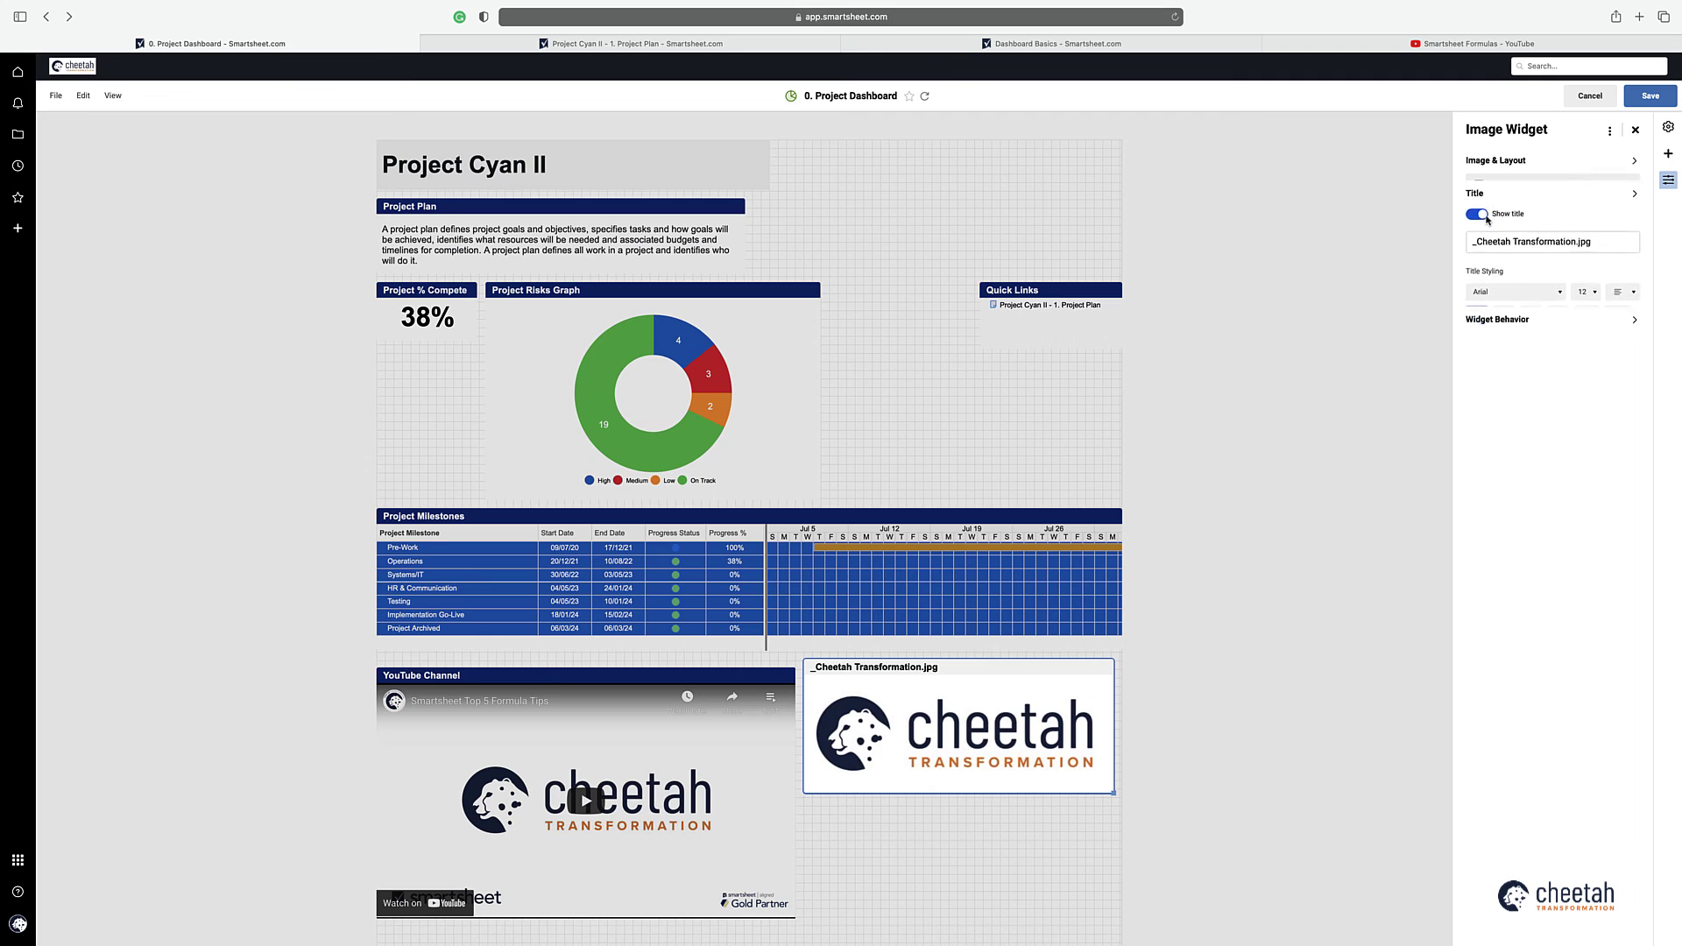
{"action": "left_click", "coordinate": [1477, 207]}
{"action": "left_click", "coordinate": [920, 802]}
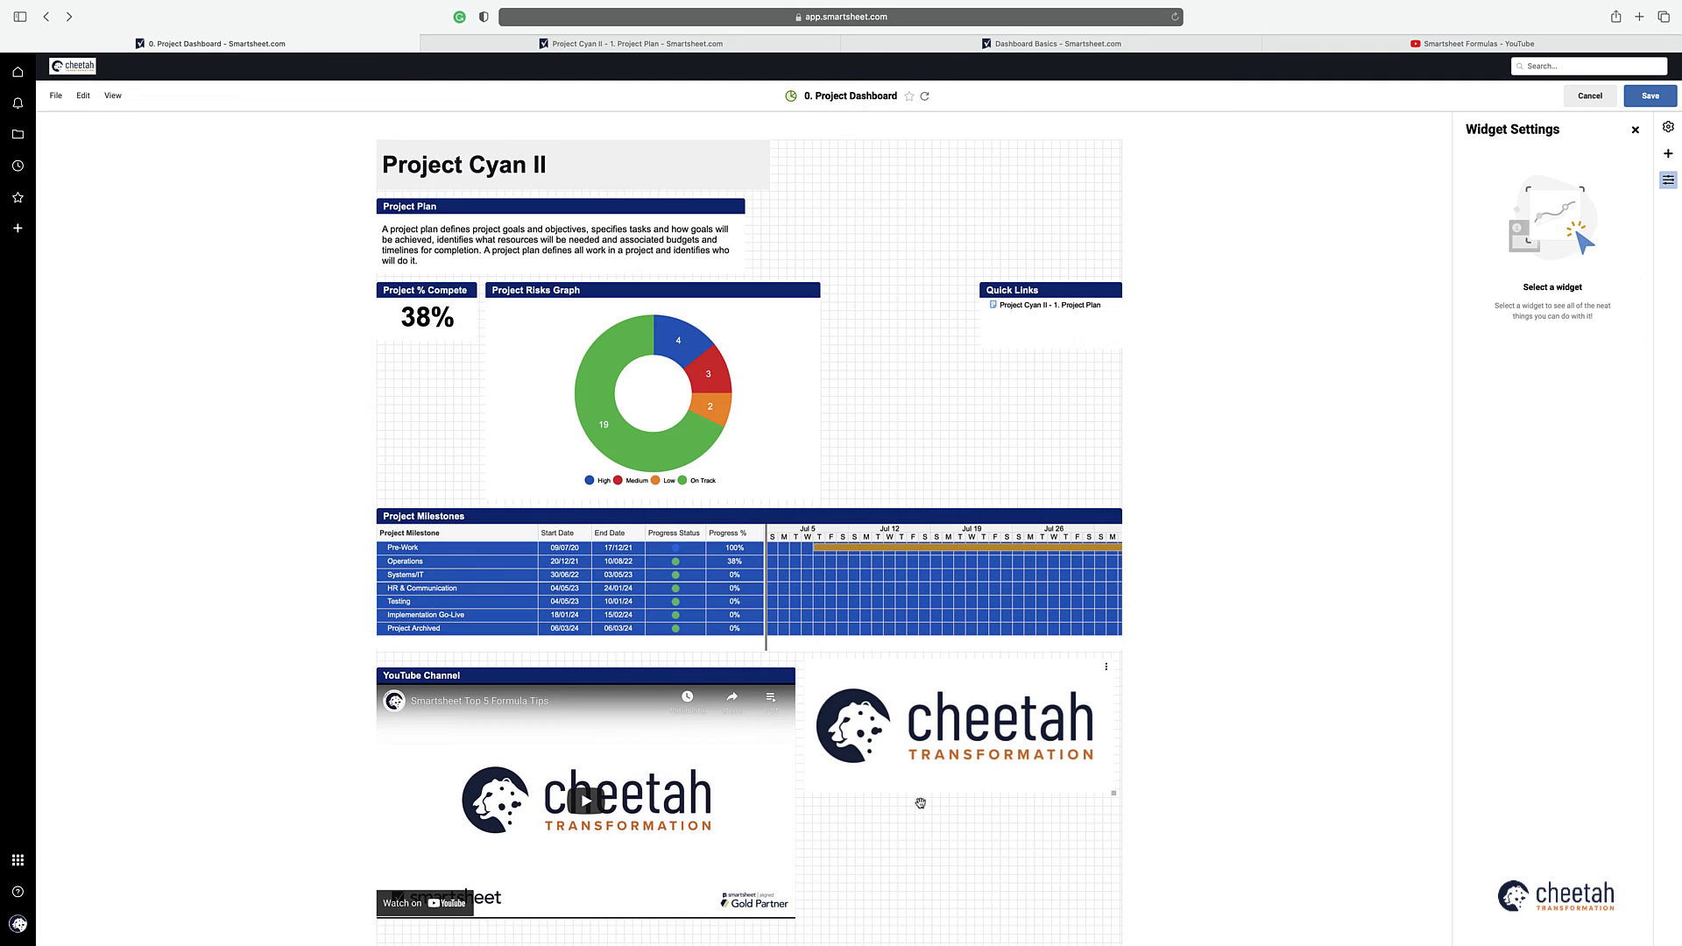
Step: Shrink the logo image widget, place it in the dashboard's upper-right corner above Quick Links, and save the dashboard
{"action": "left_click_drag", "start_coordinate": [1111, 792], "coordinate": [1022, 759]}
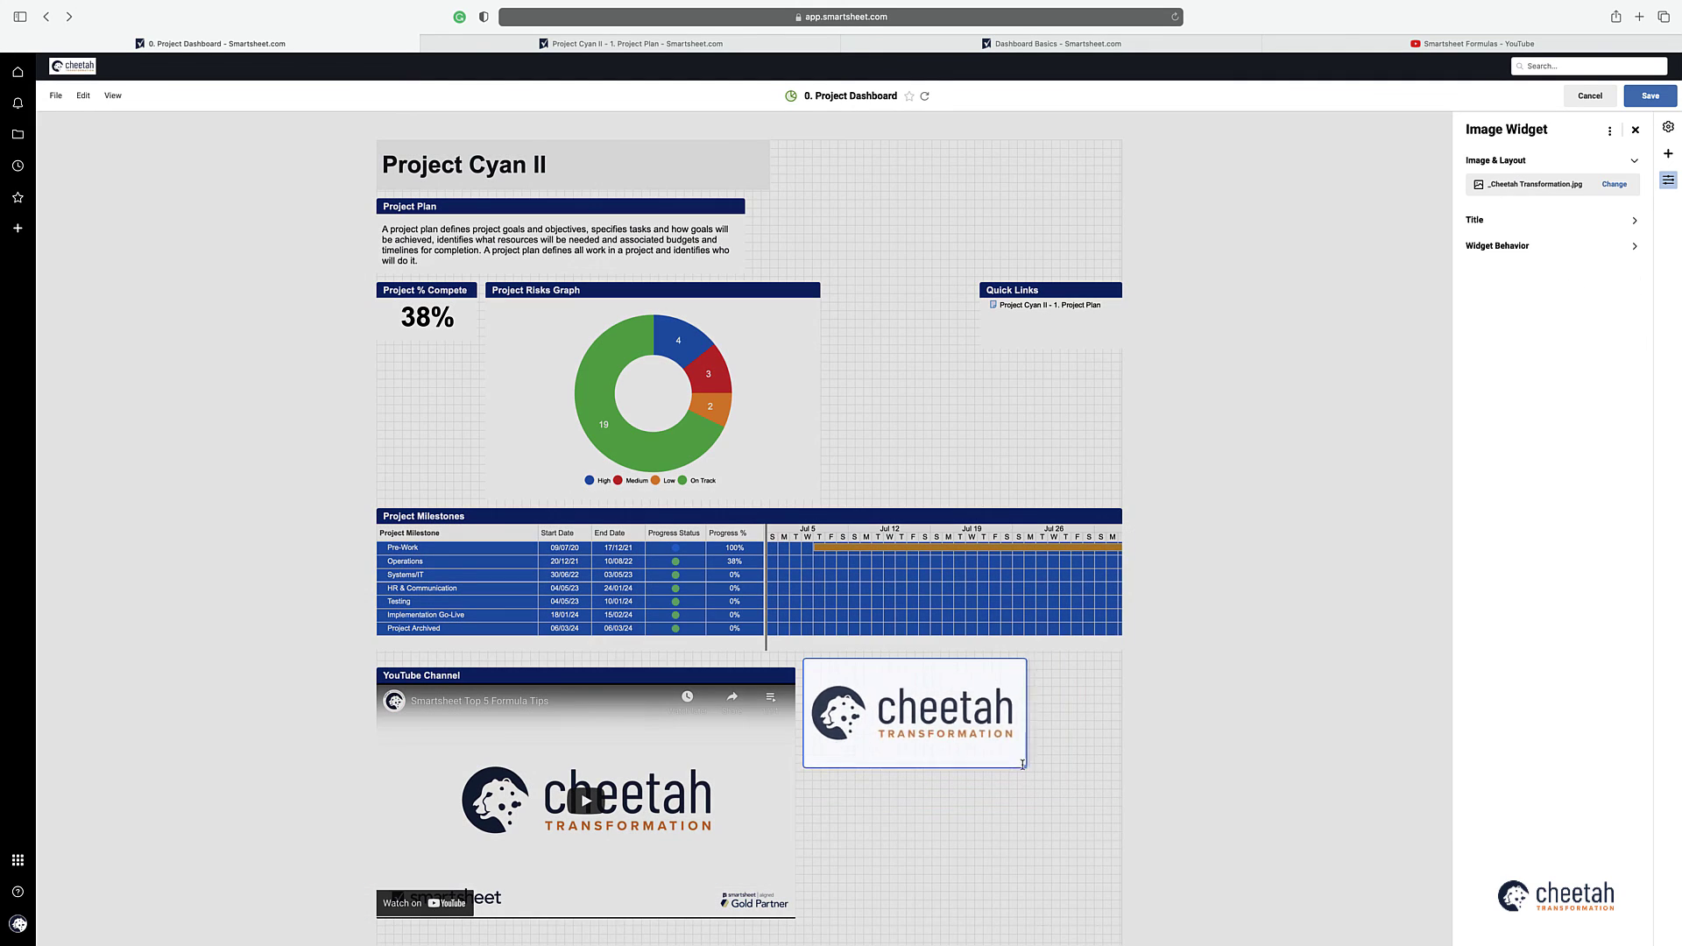
{"action": "left_click", "coordinate": [968, 825]}
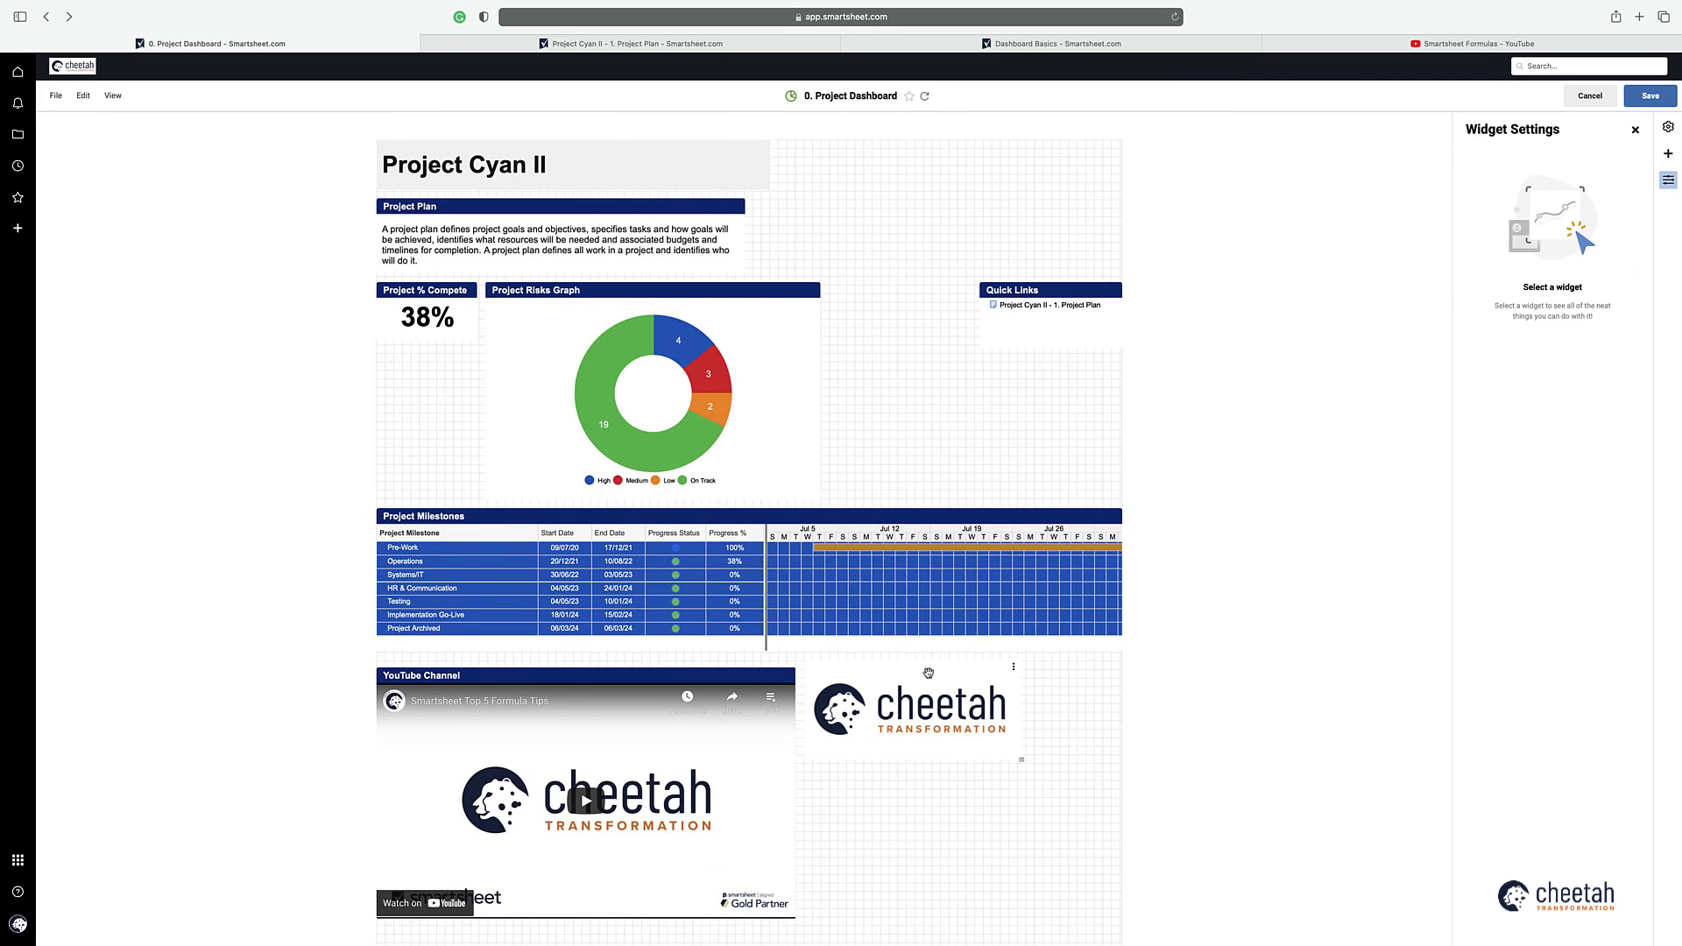
{"action": "left_click_drag", "start_coordinate": [929, 672], "coordinate": [1008, 149]}
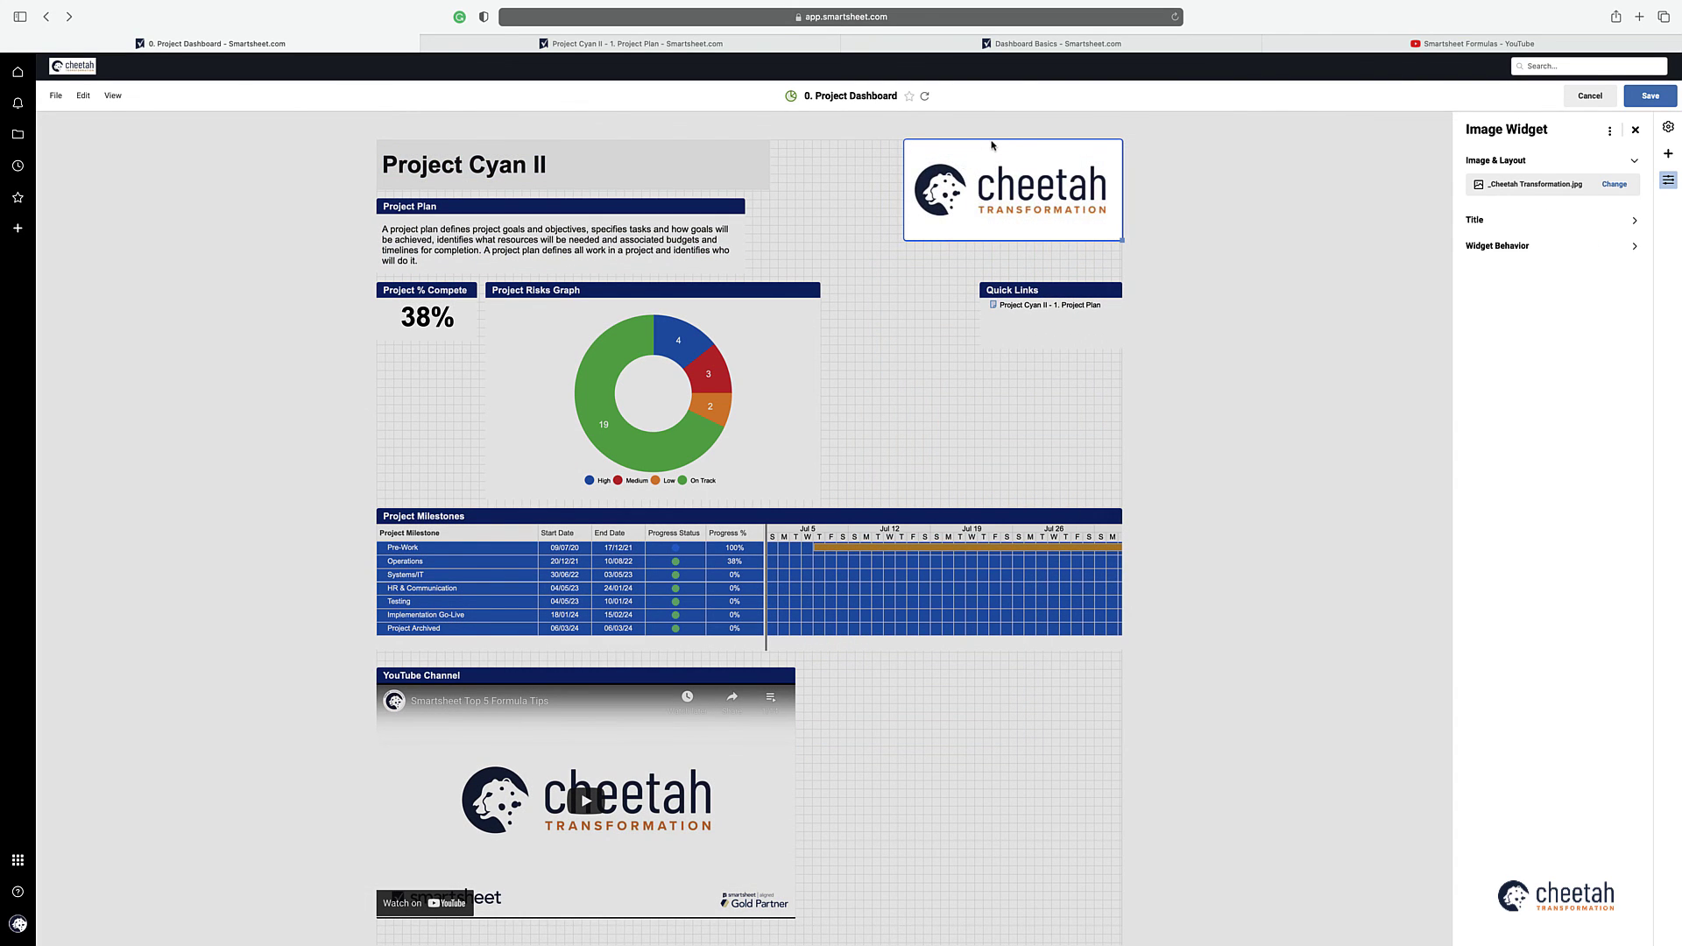
{"action": "left_click", "coordinate": [1657, 98]}
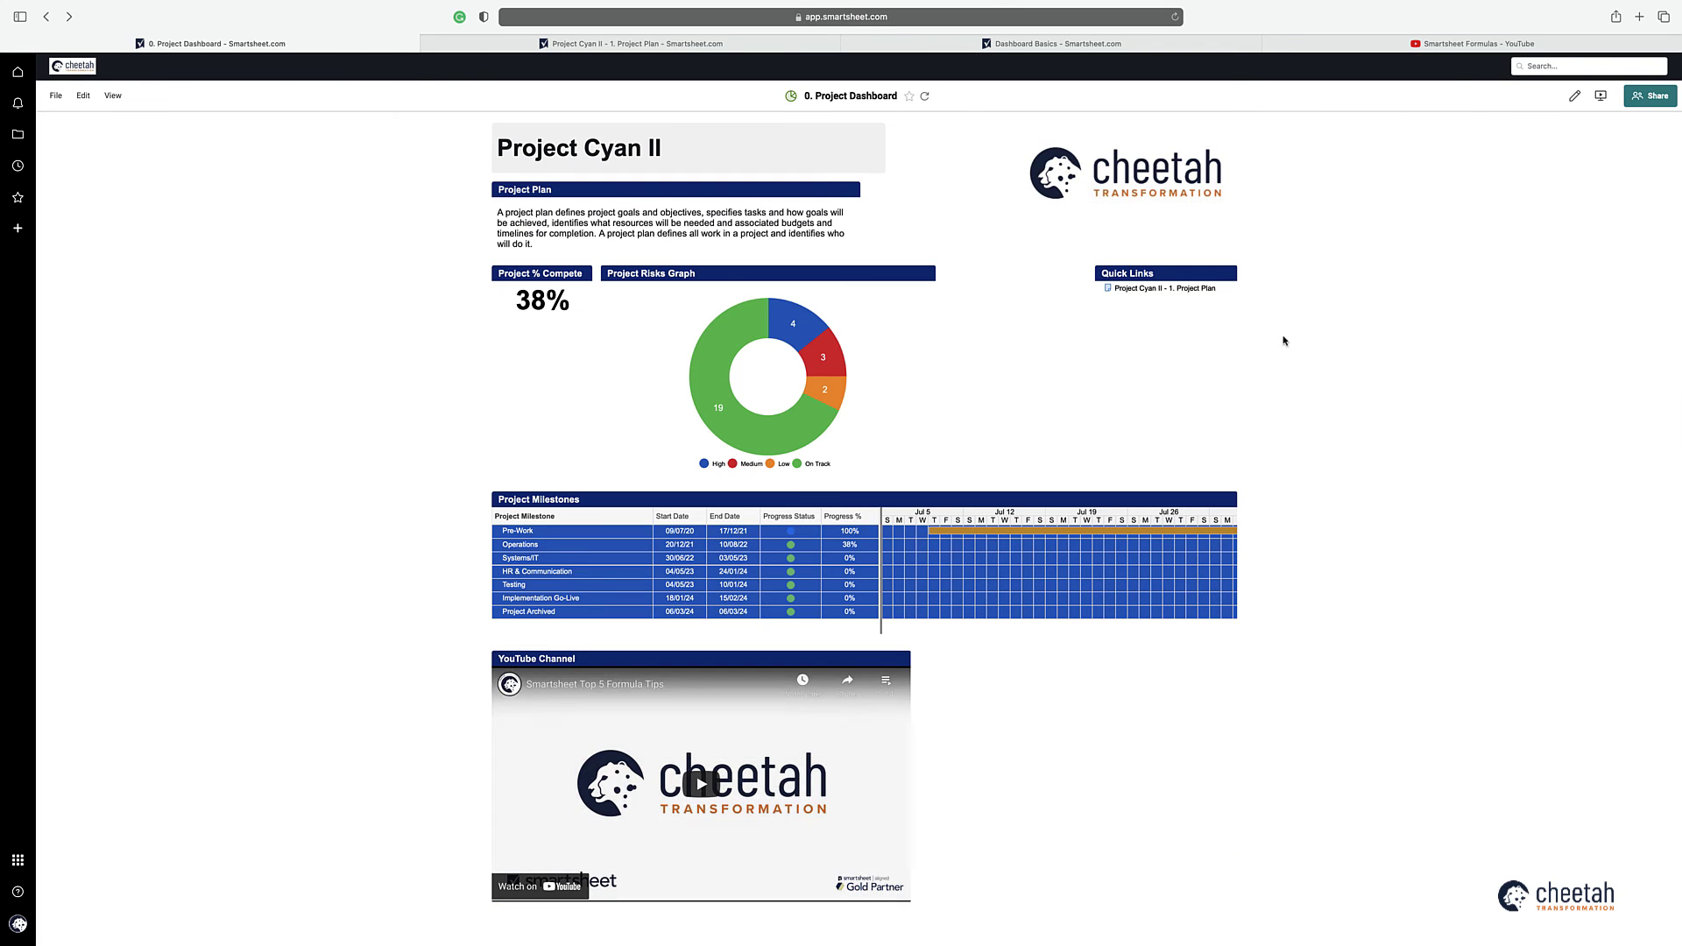